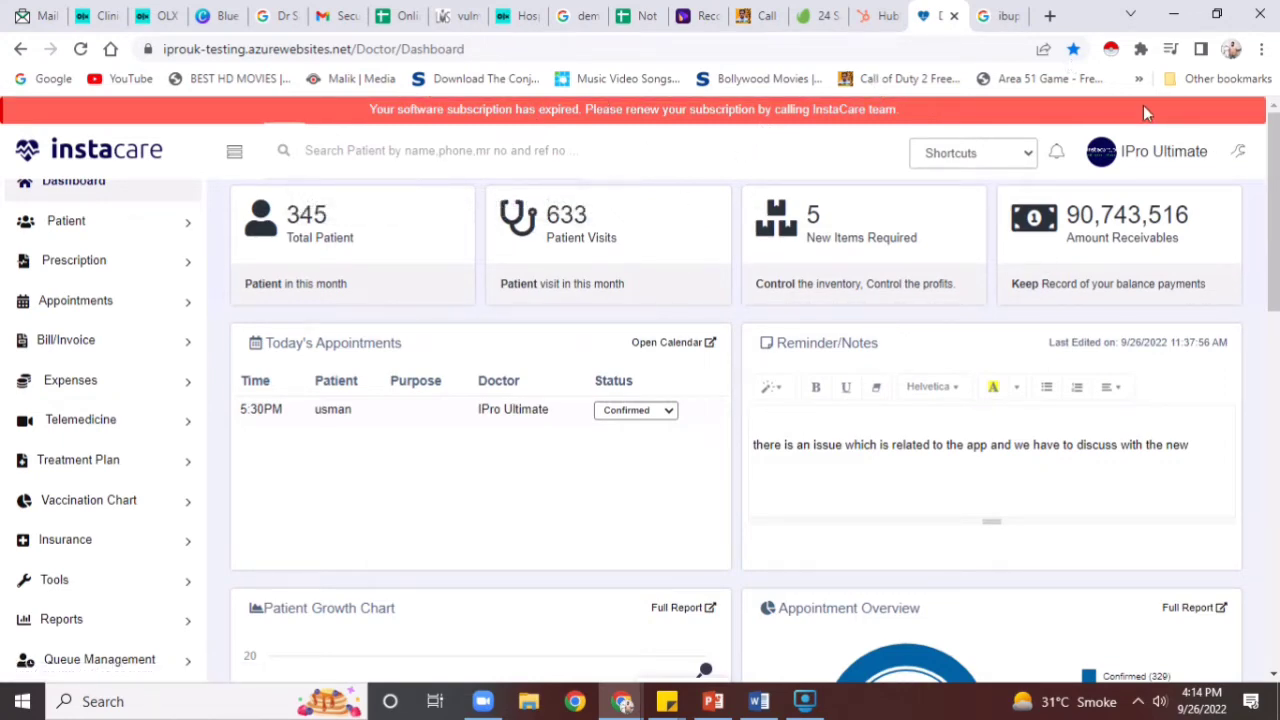
# Start a new patient record and fill it from the existing patient matching the typed mobile number
pyautogui.scroll(-5, 955, 318)
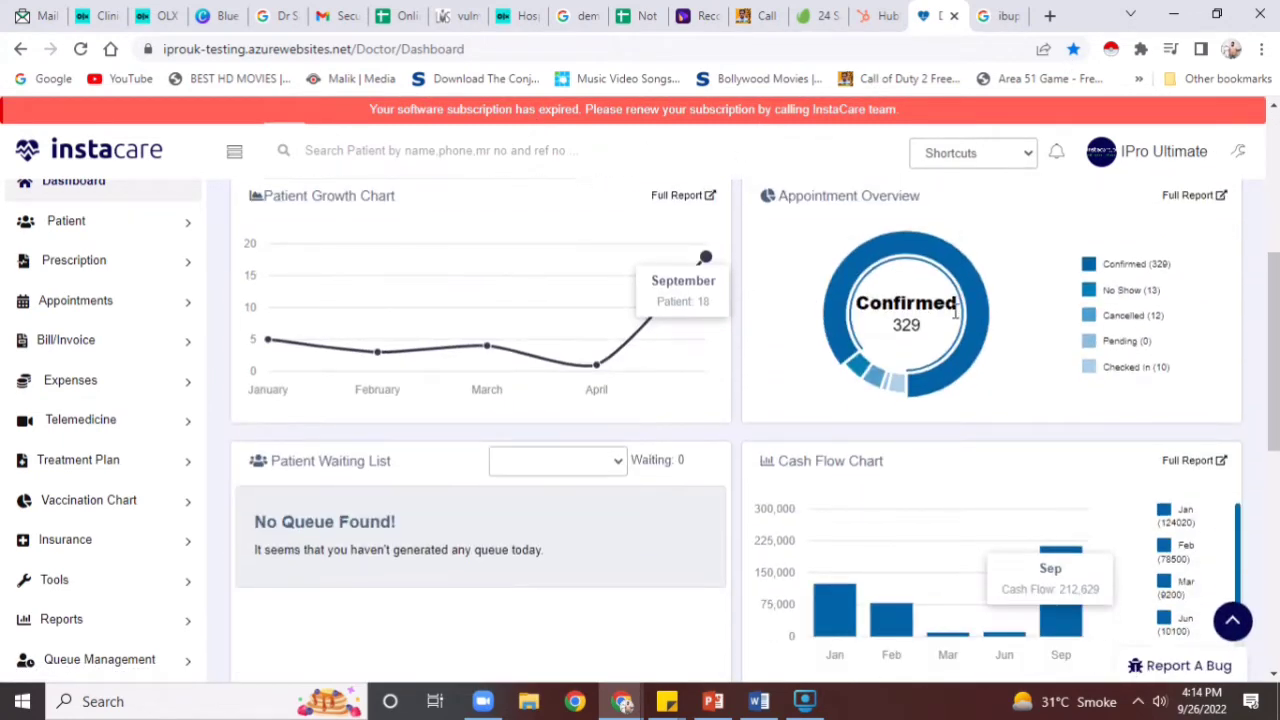
pyautogui.scroll(-4, 955, 318)
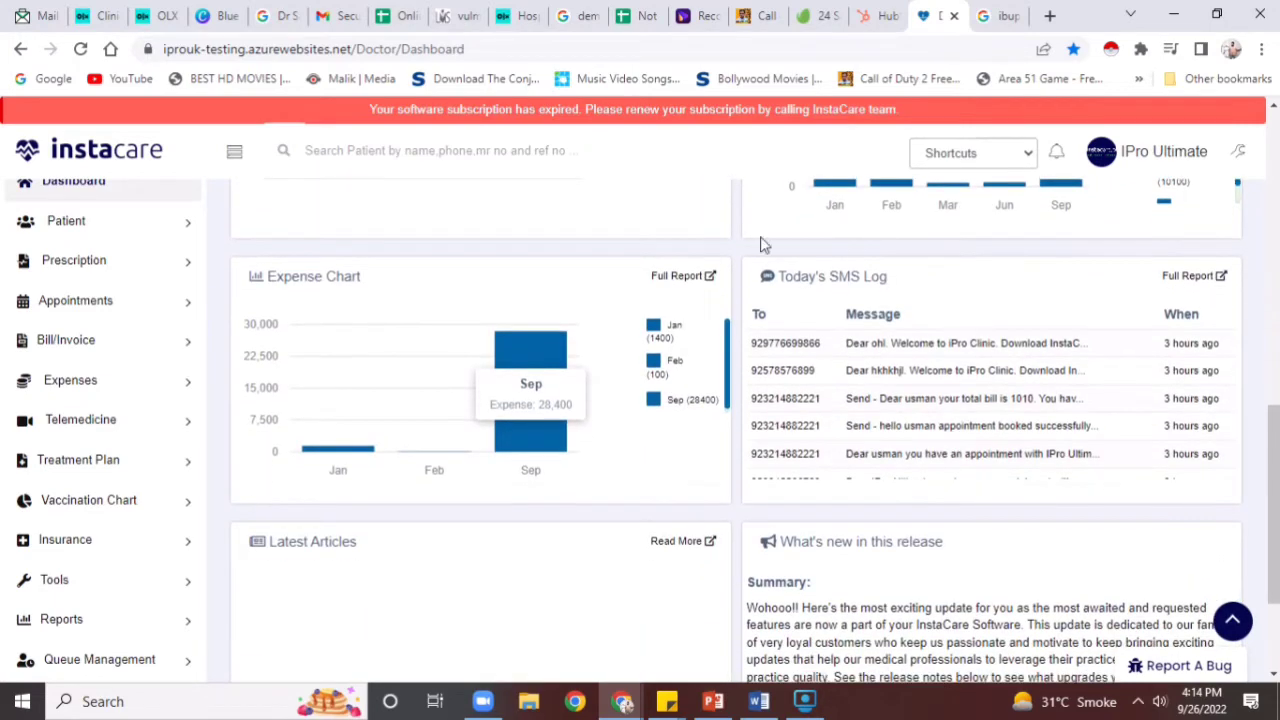
pyautogui.scroll(2, 752, 280)
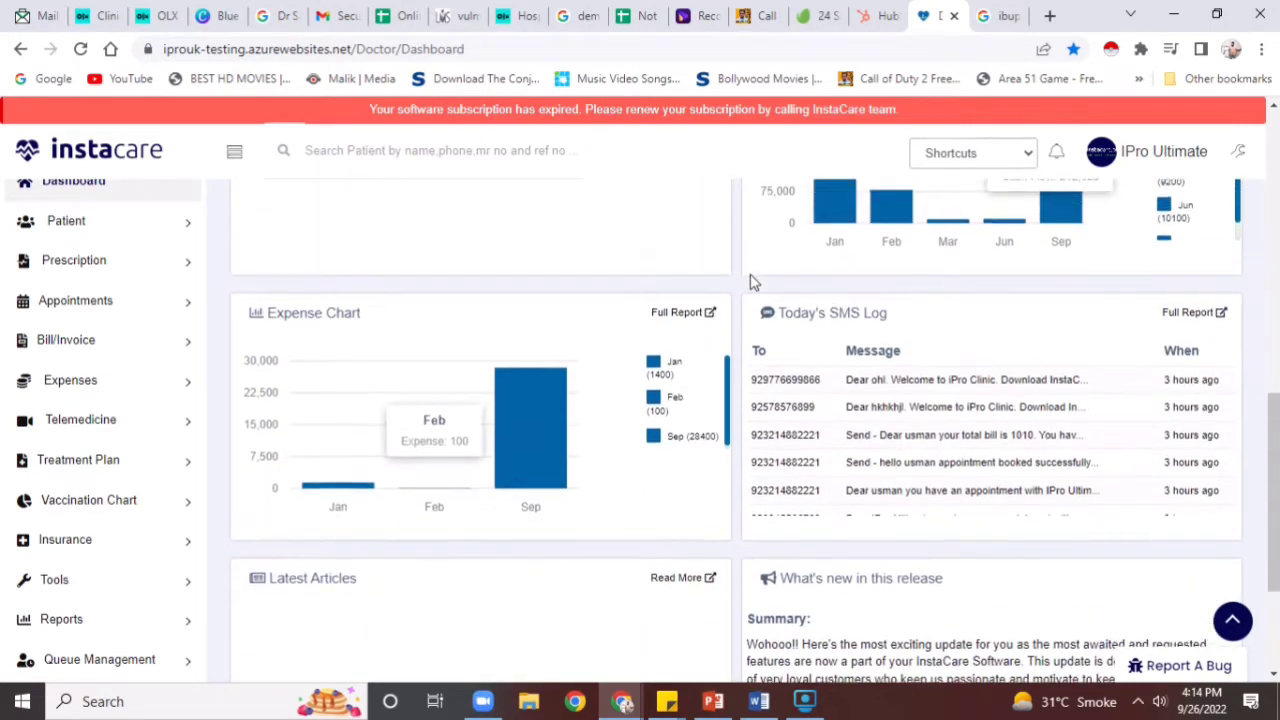
pyautogui.scroll(7, 752, 280)
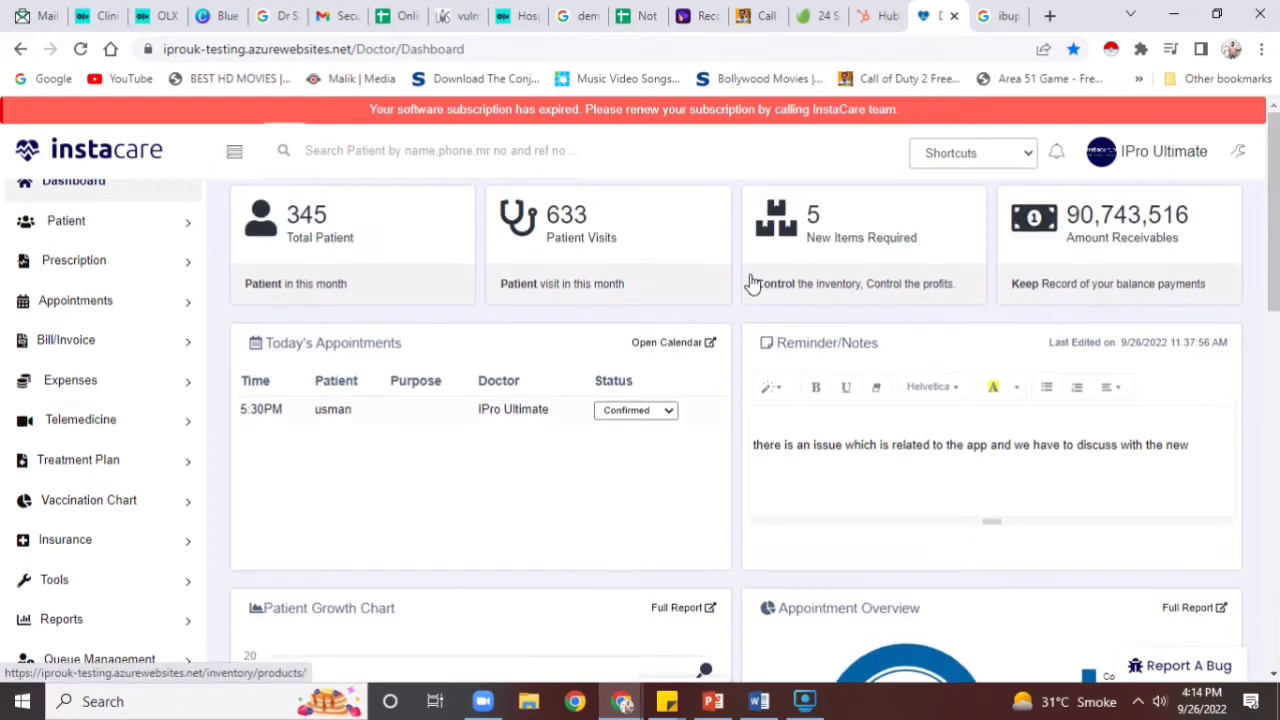
pyautogui.click(155, 228)
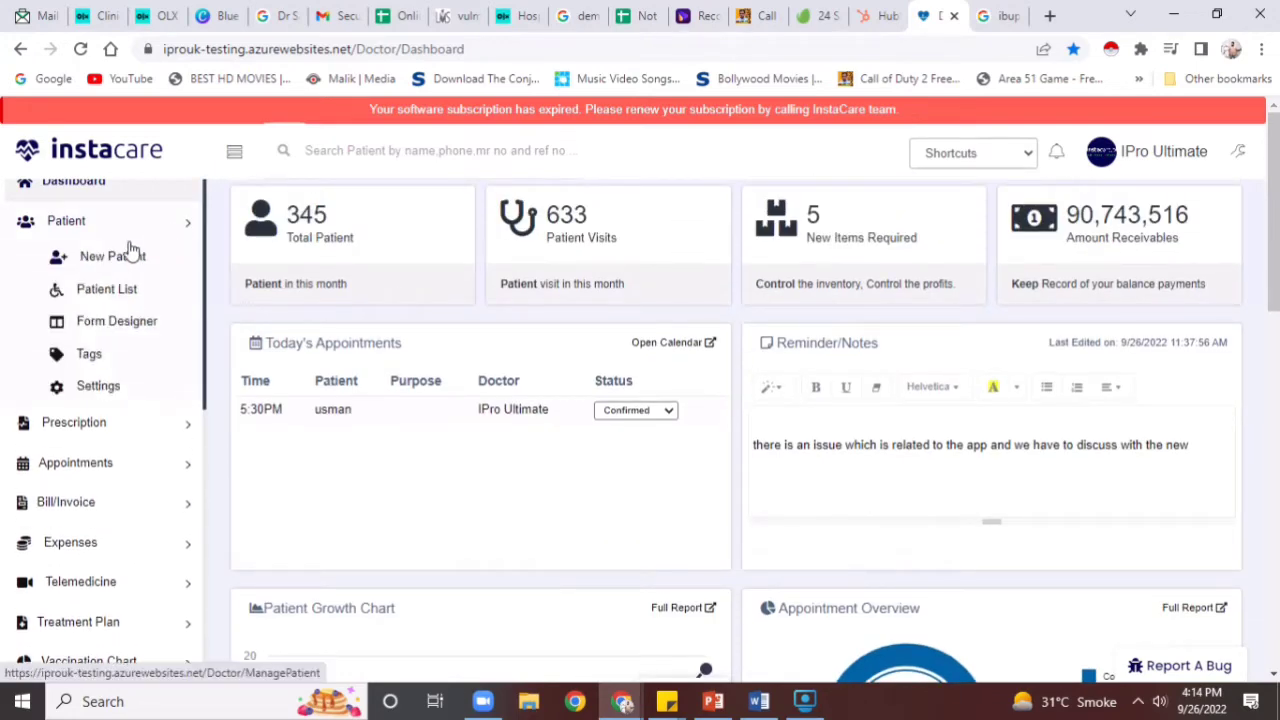
pyautogui.click(131, 252)
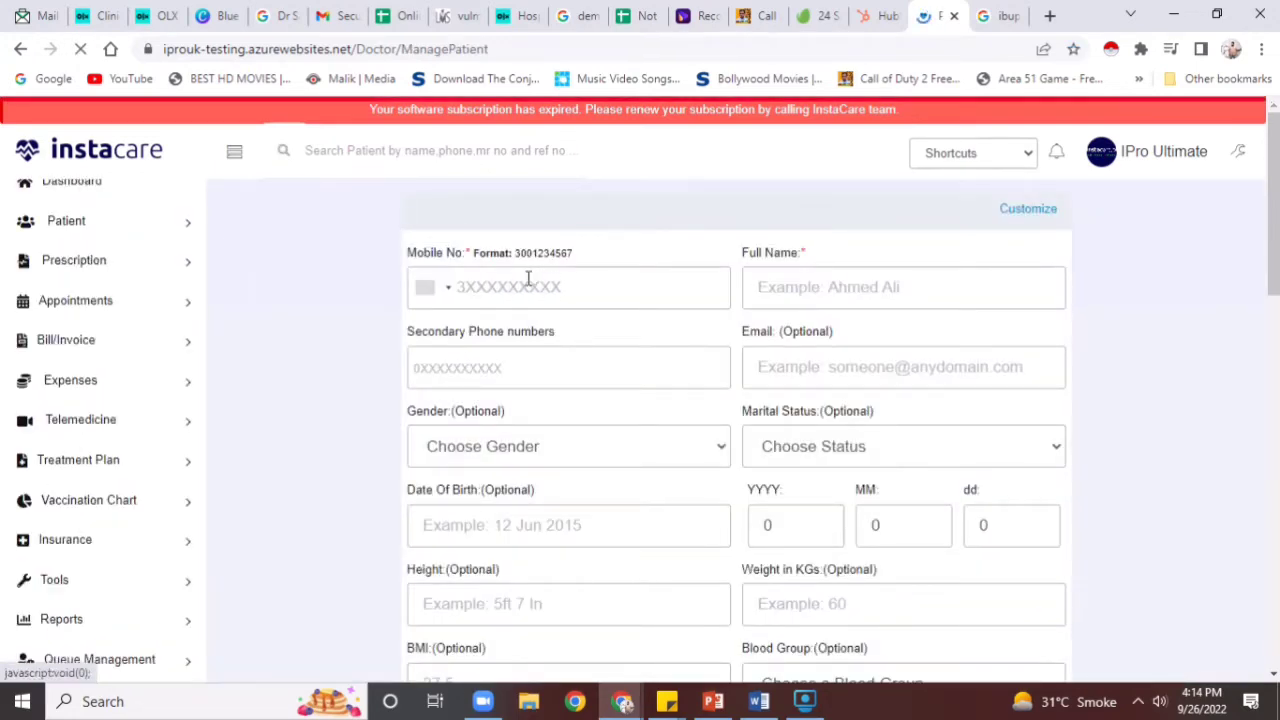
pyautogui.click(528, 280)
pyautogui.write('3')
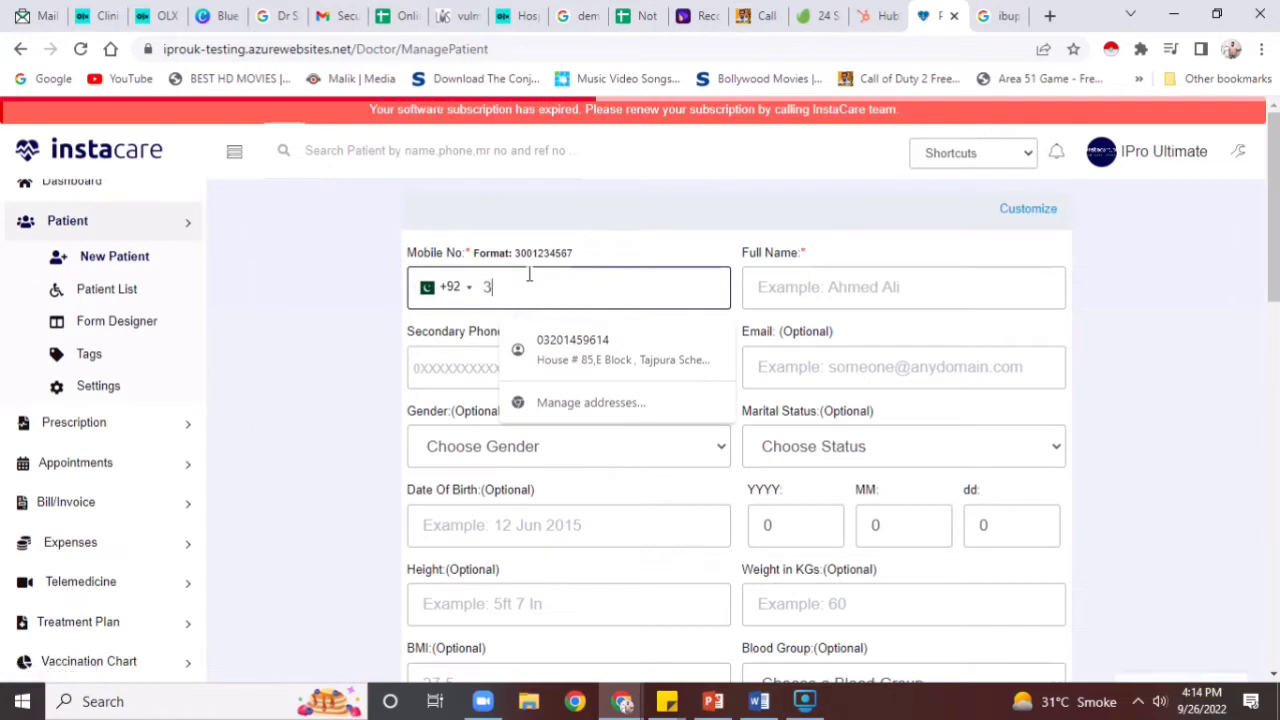
pyautogui.write('461211')
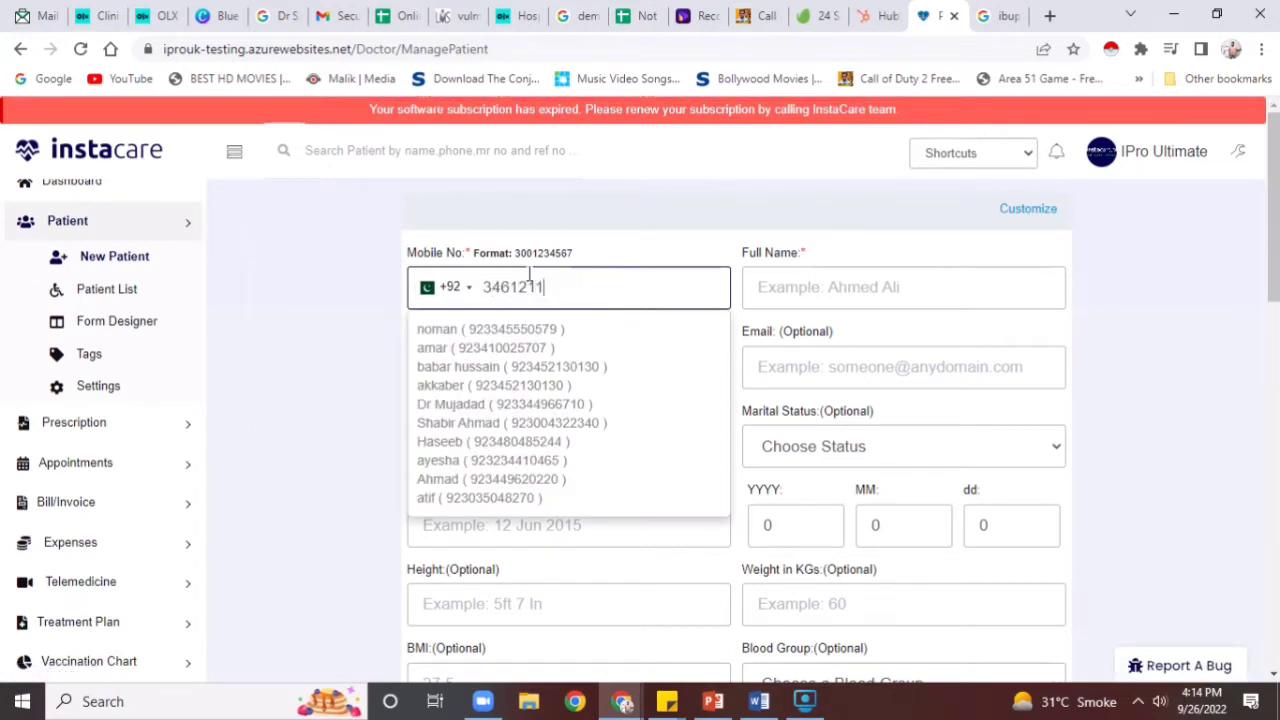
pyautogui.write('4')
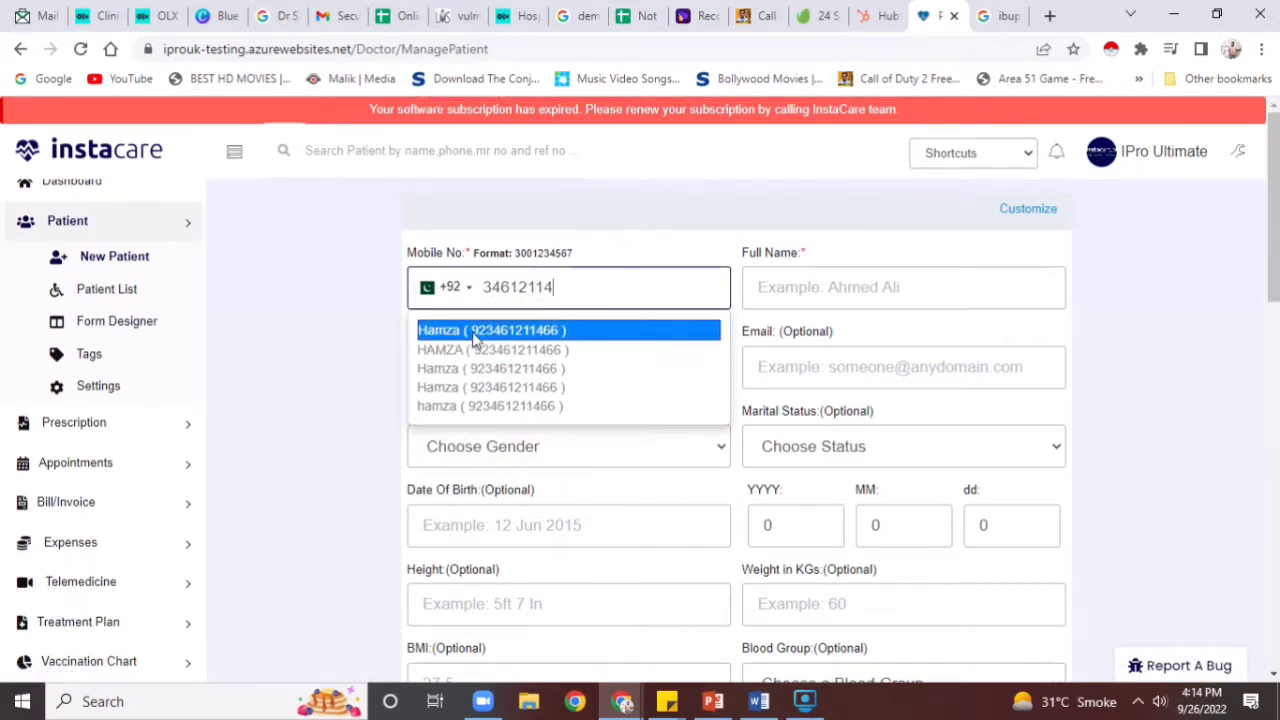
pyautogui.click(476, 329)
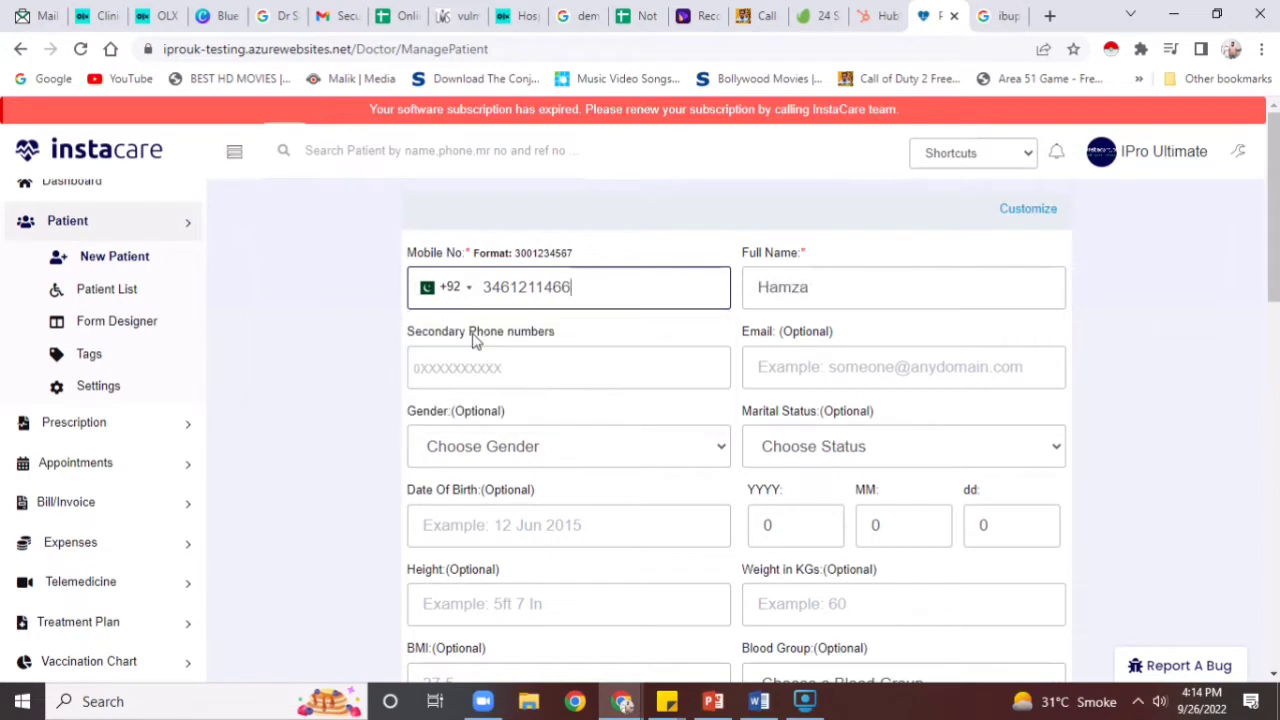
# Set the birth year to 20, add the patient, and accept the duplicate-number warning
pyautogui.click(811, 287)
pyautogui.click(556, 530)
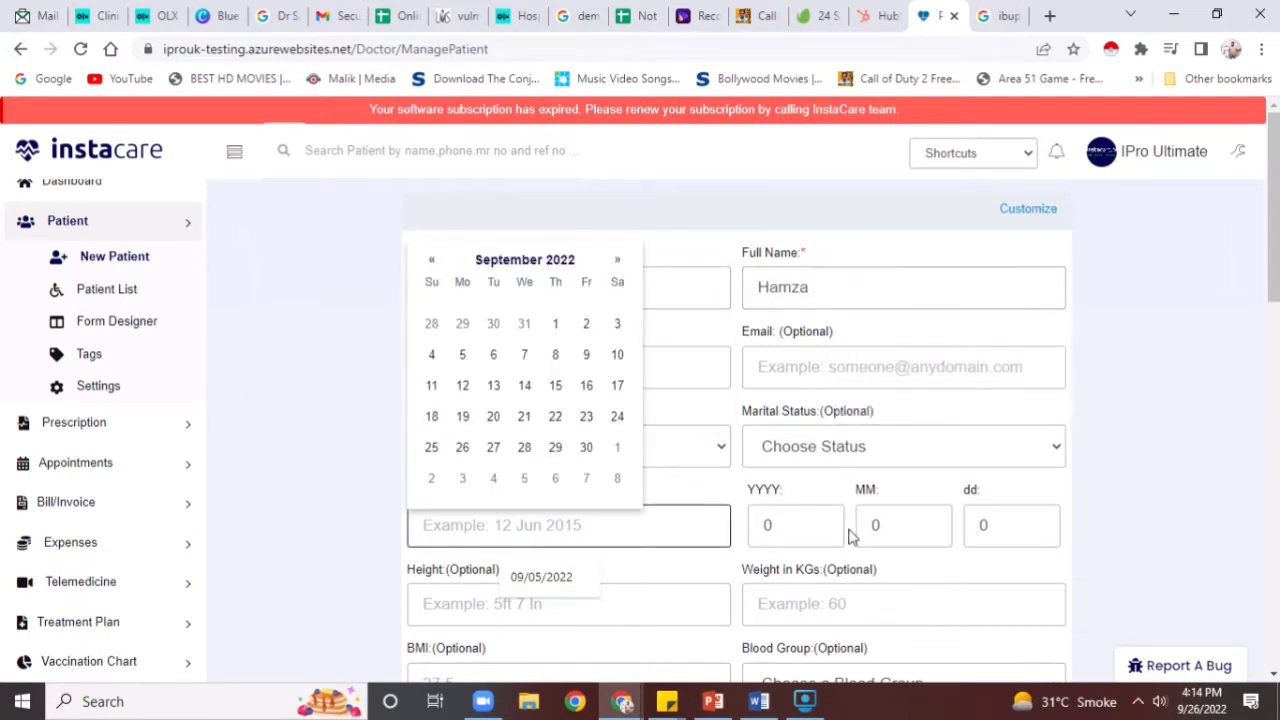
pyautogui.click(811, 531)
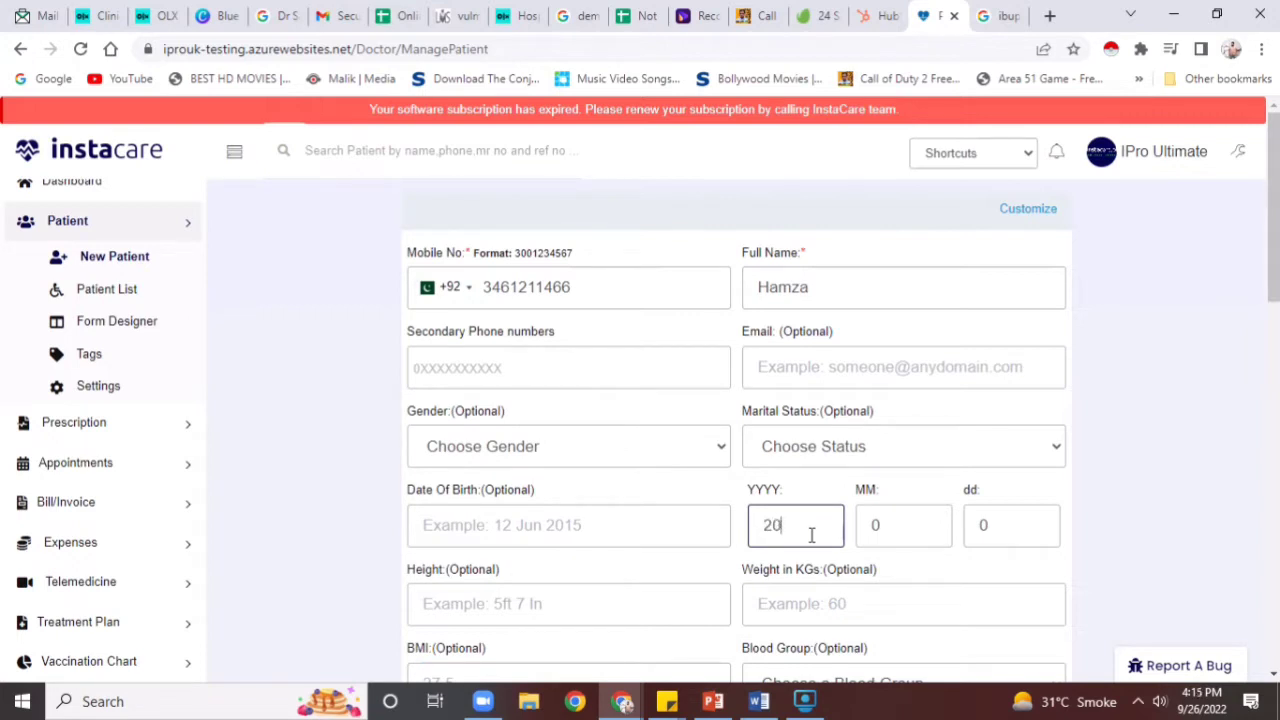
pyautogui.click(1126, 557)
pyautogui.scroll(-3, 1124, 558)
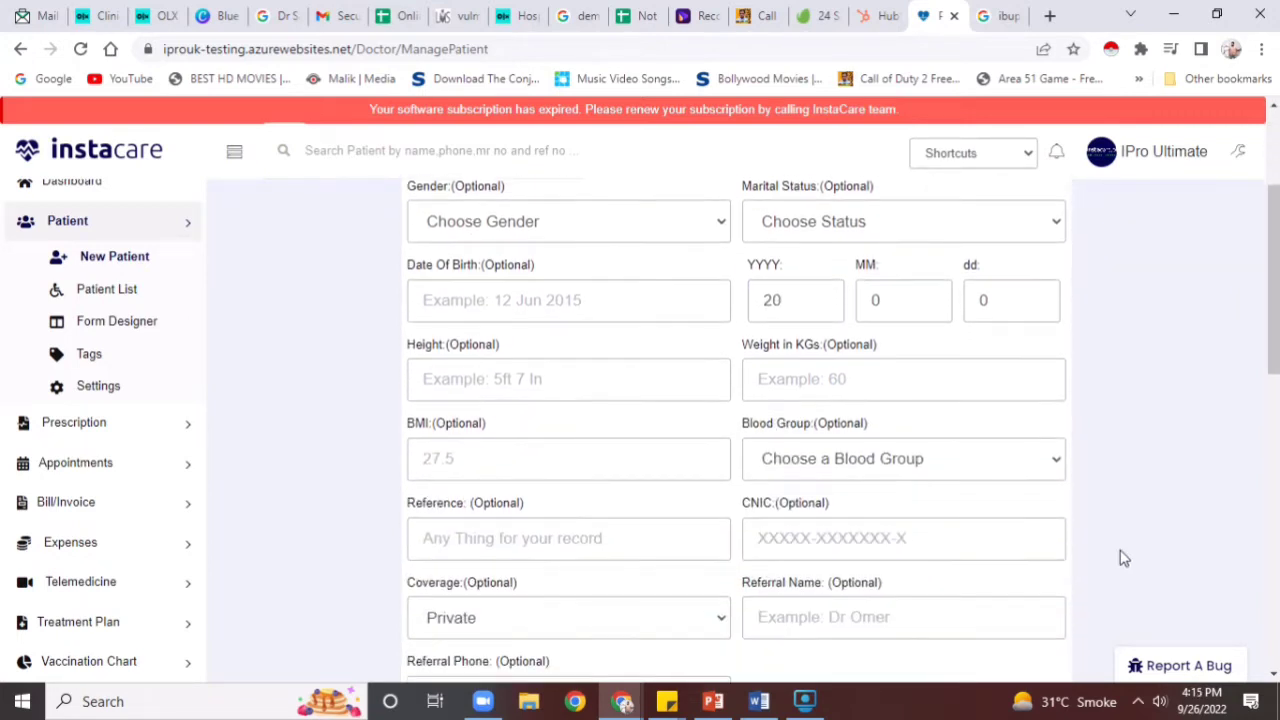
pyautogui.scroll(-5, 1124, 558)
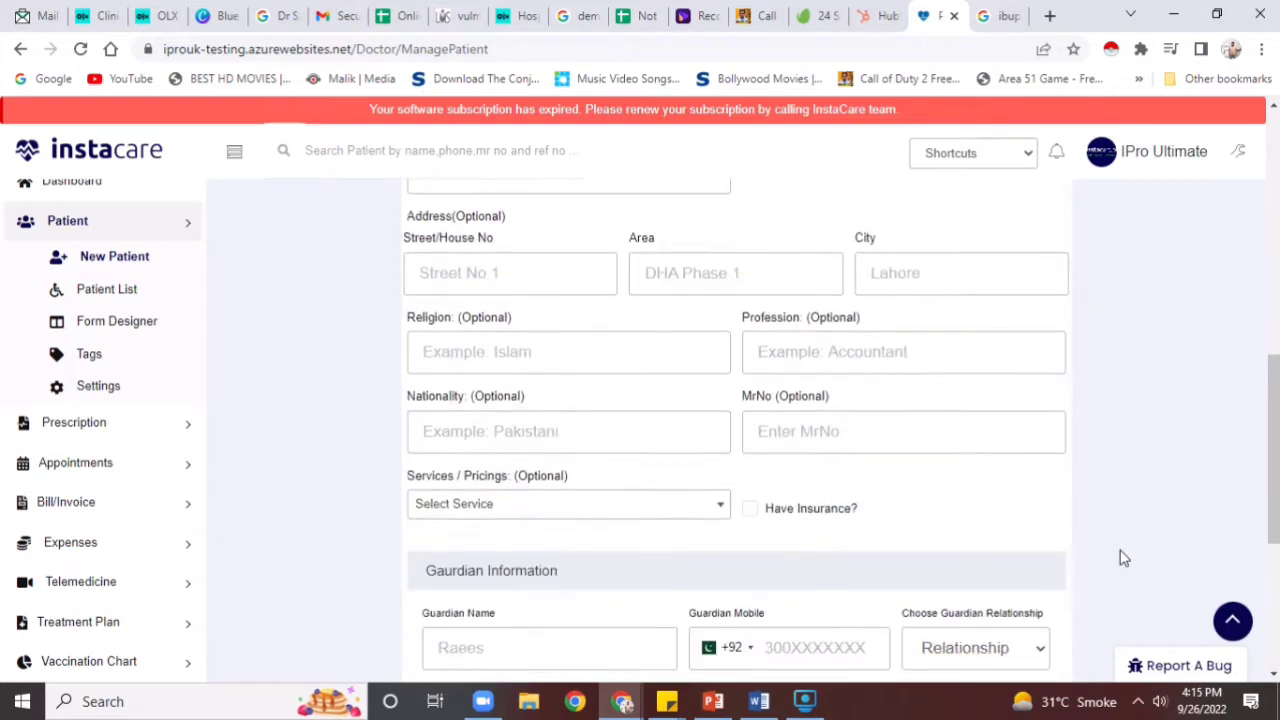
pyautogui.scroll(-4, 871, 449)
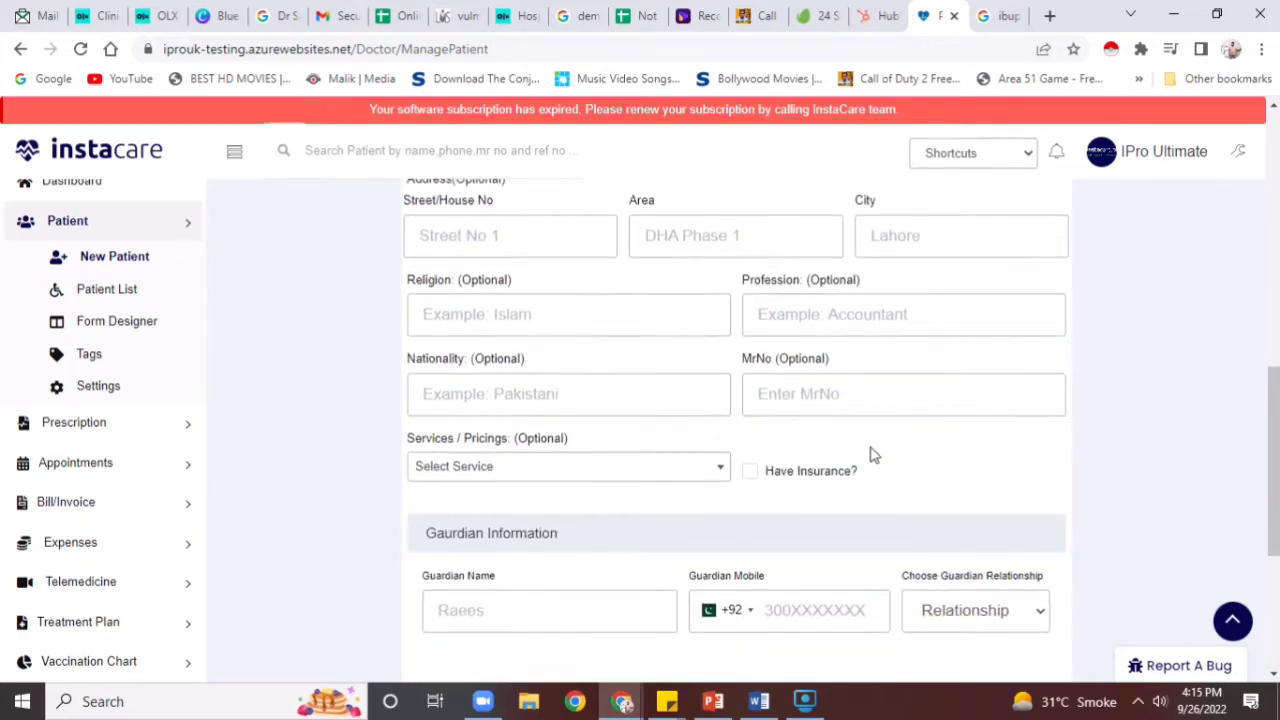
pyautogui.click(716, 541)
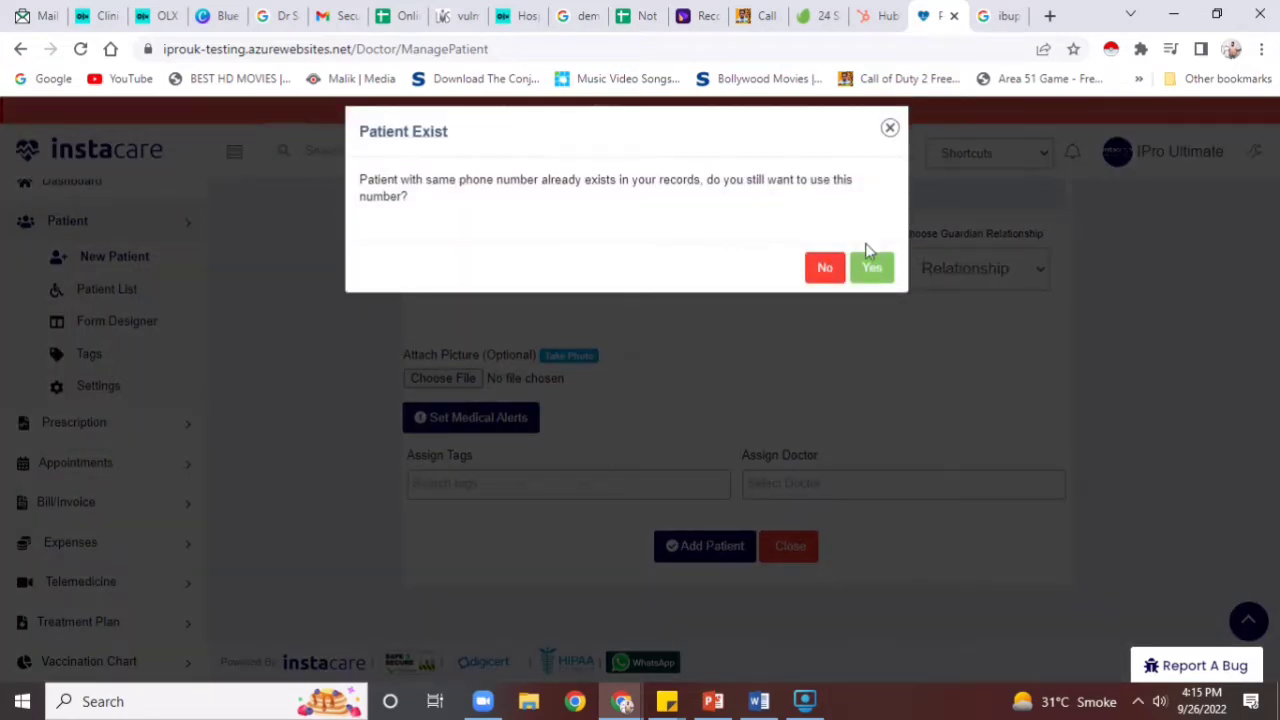
pyautogui.click(868, 266)
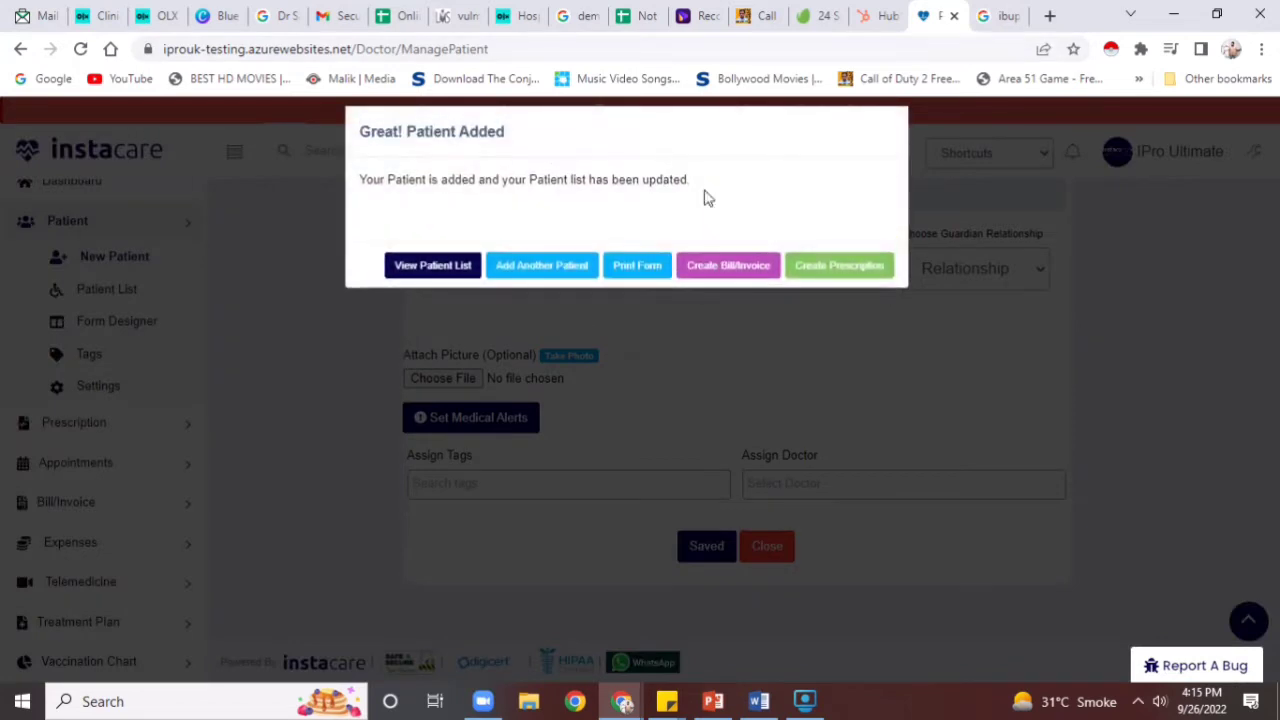
# Start a prescription for the new patient titled 'cold headache'
pyautogui.click(868, 266)
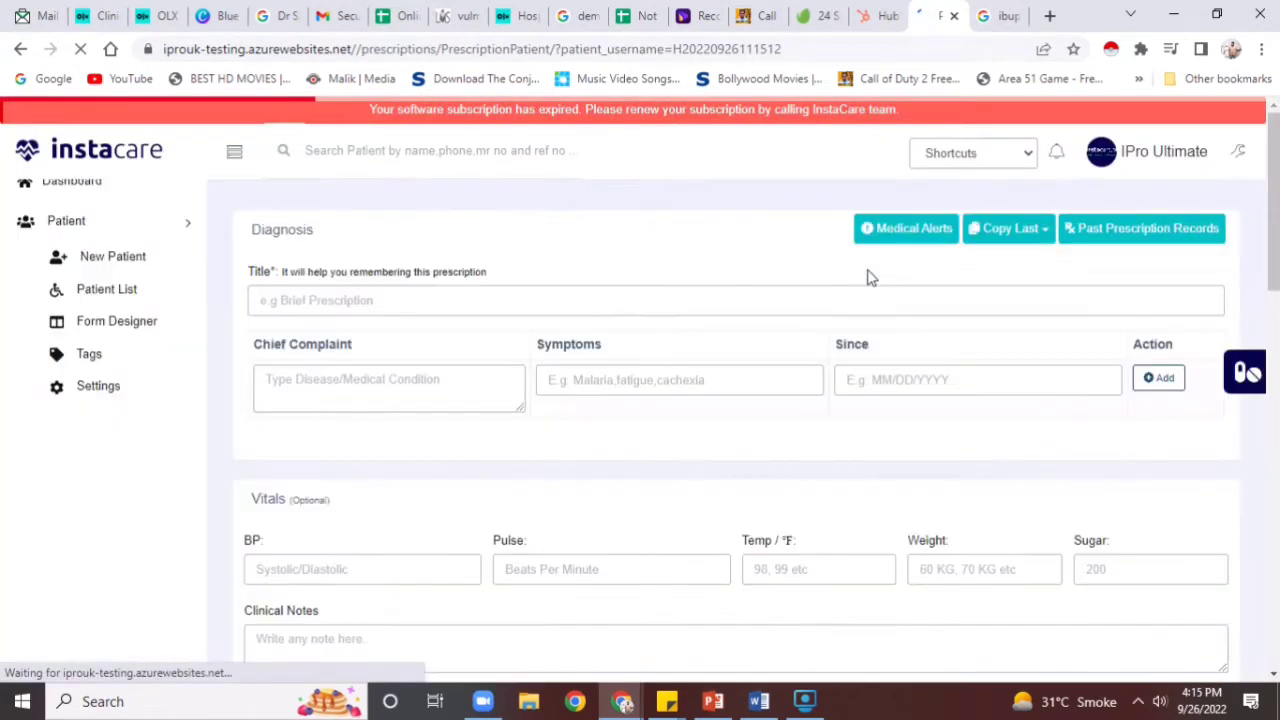
pyautogui.click(627, 314)
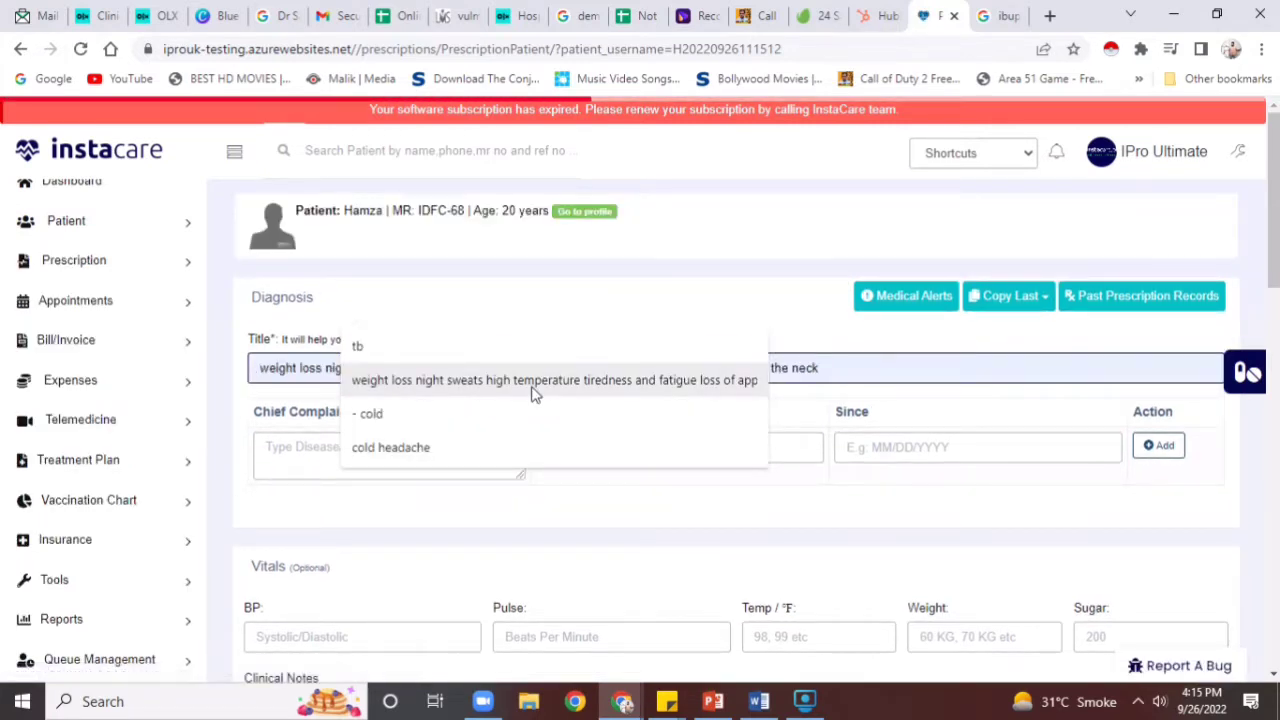
pyautogui.click(496, 458)
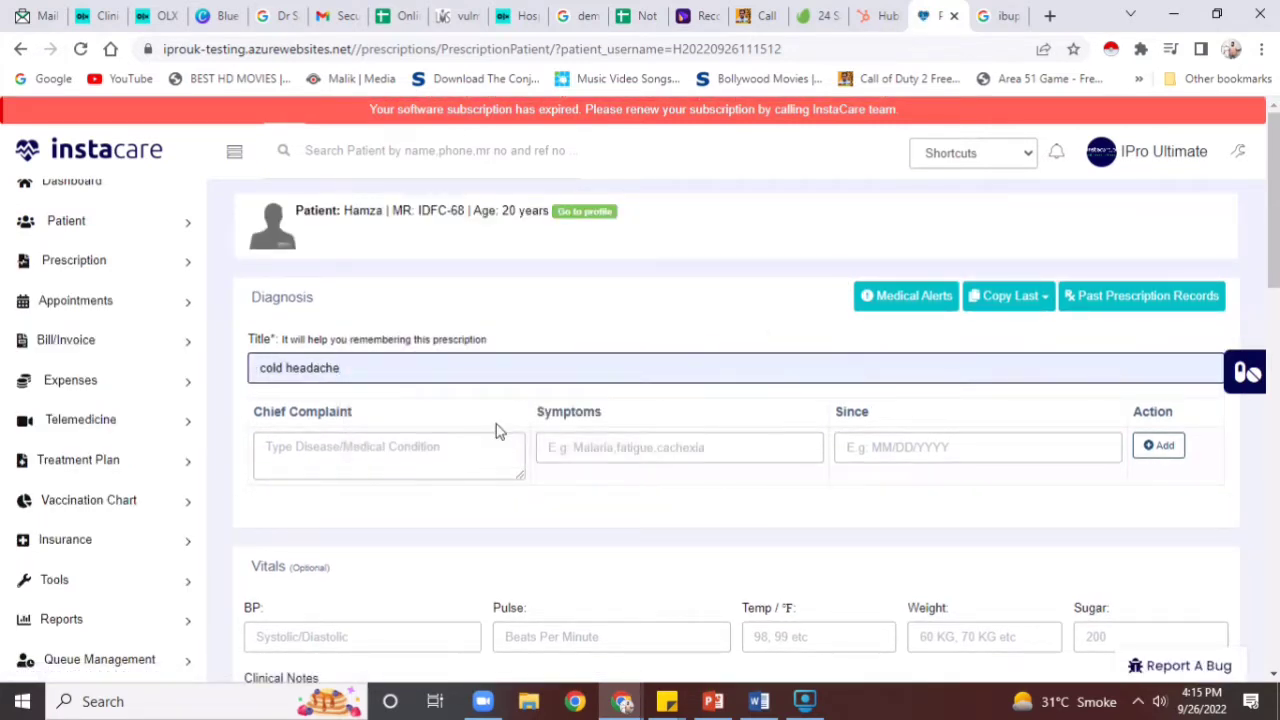
# Add A90 Dengue fever as the chief complaint and open the patient's medical history
pyautogui.click(471, 449)
pyautogui.write('deng')
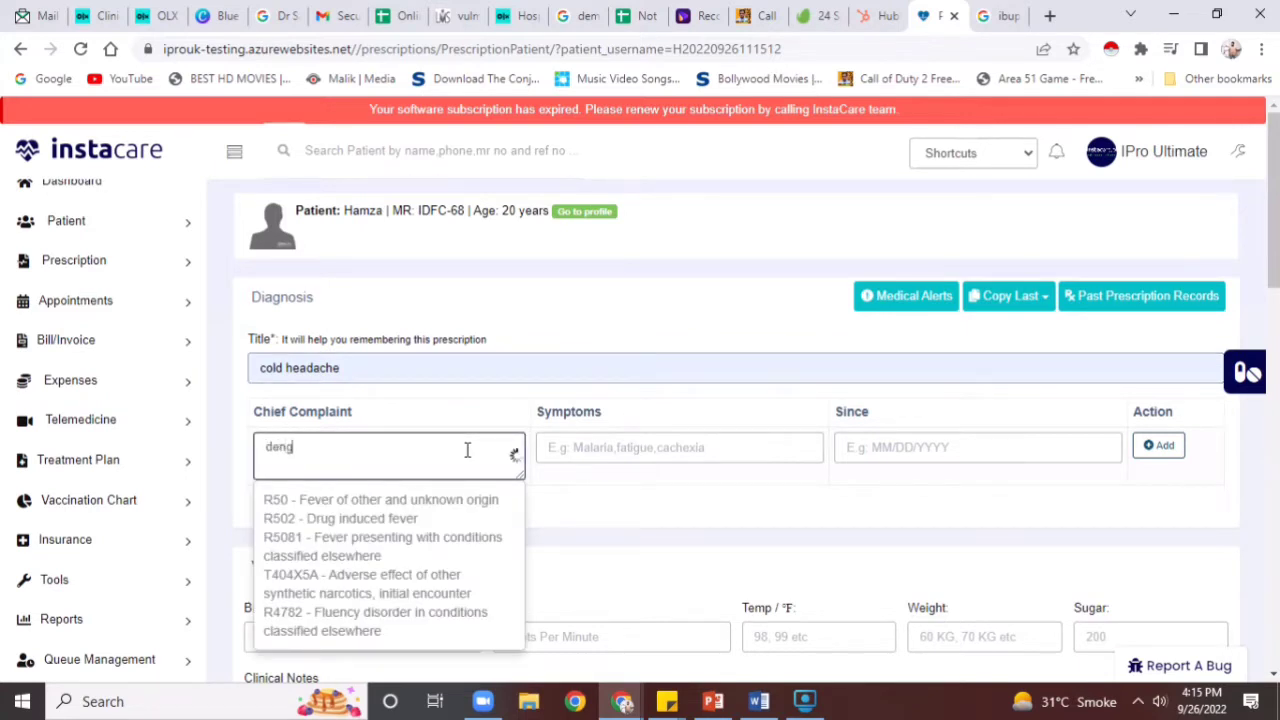
pyautogui.write('ue')
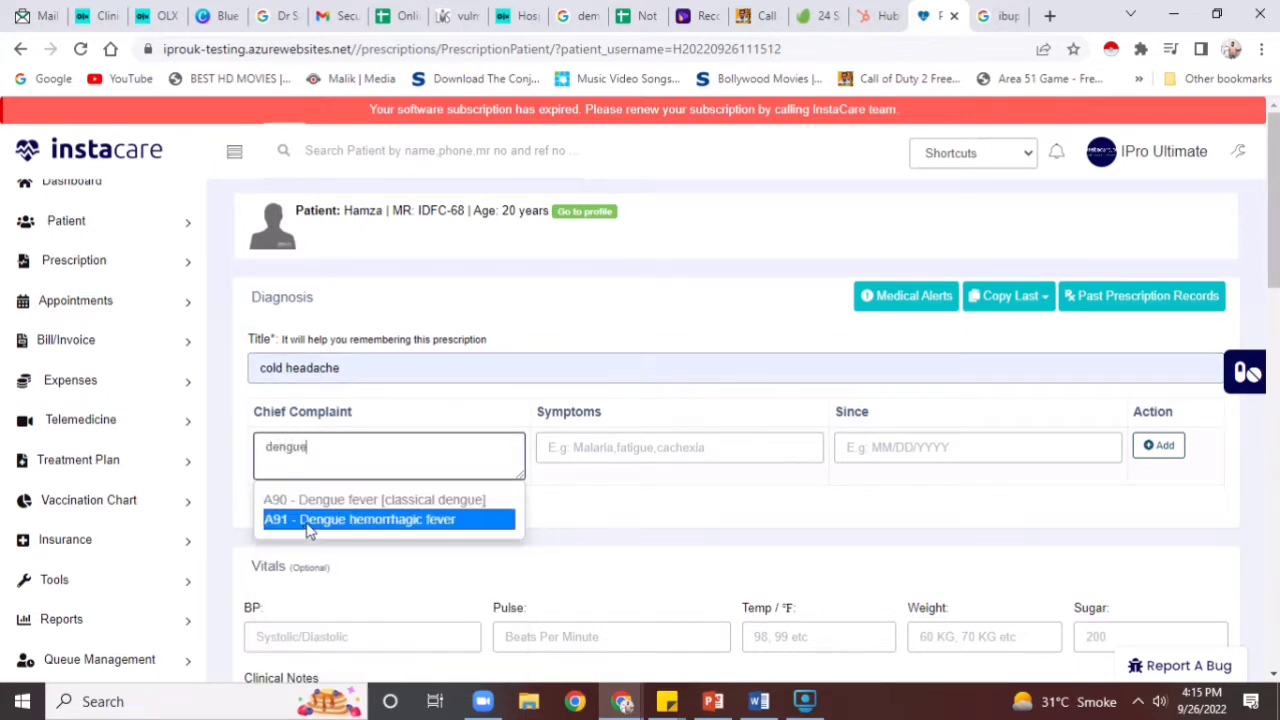
pyautogui.click(327, 502)
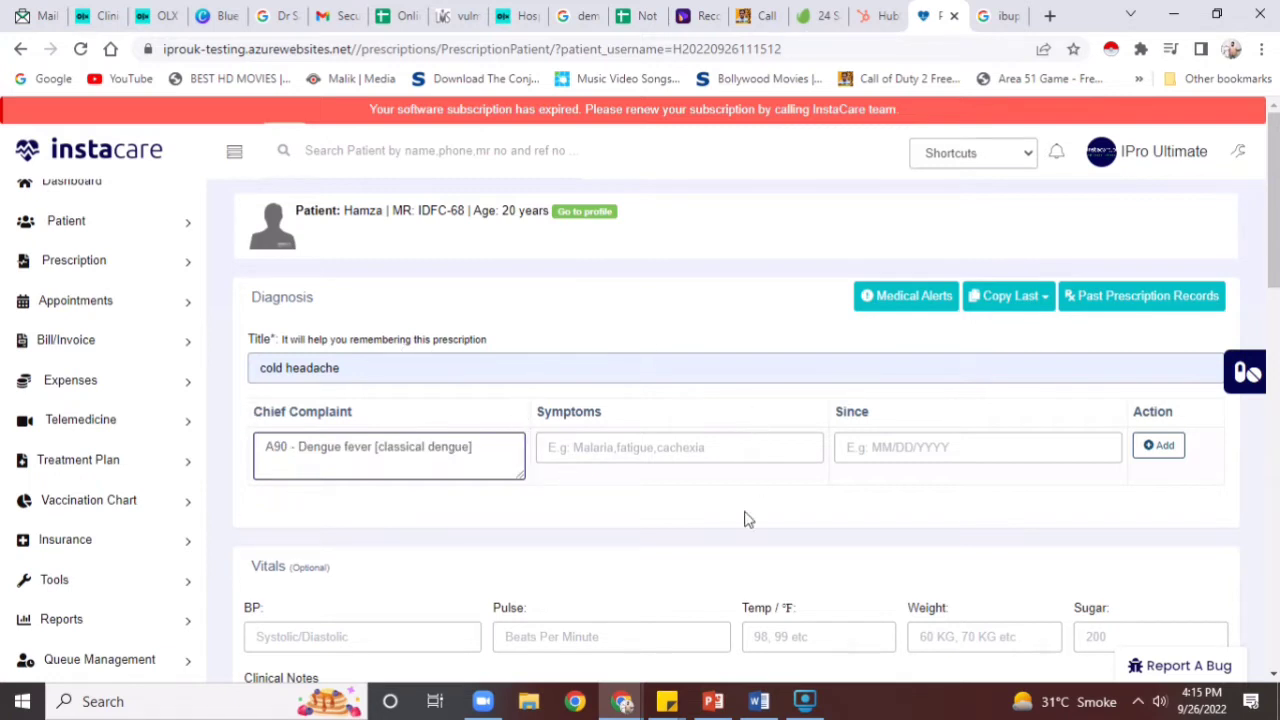
pyautogui.click(1142, 448)
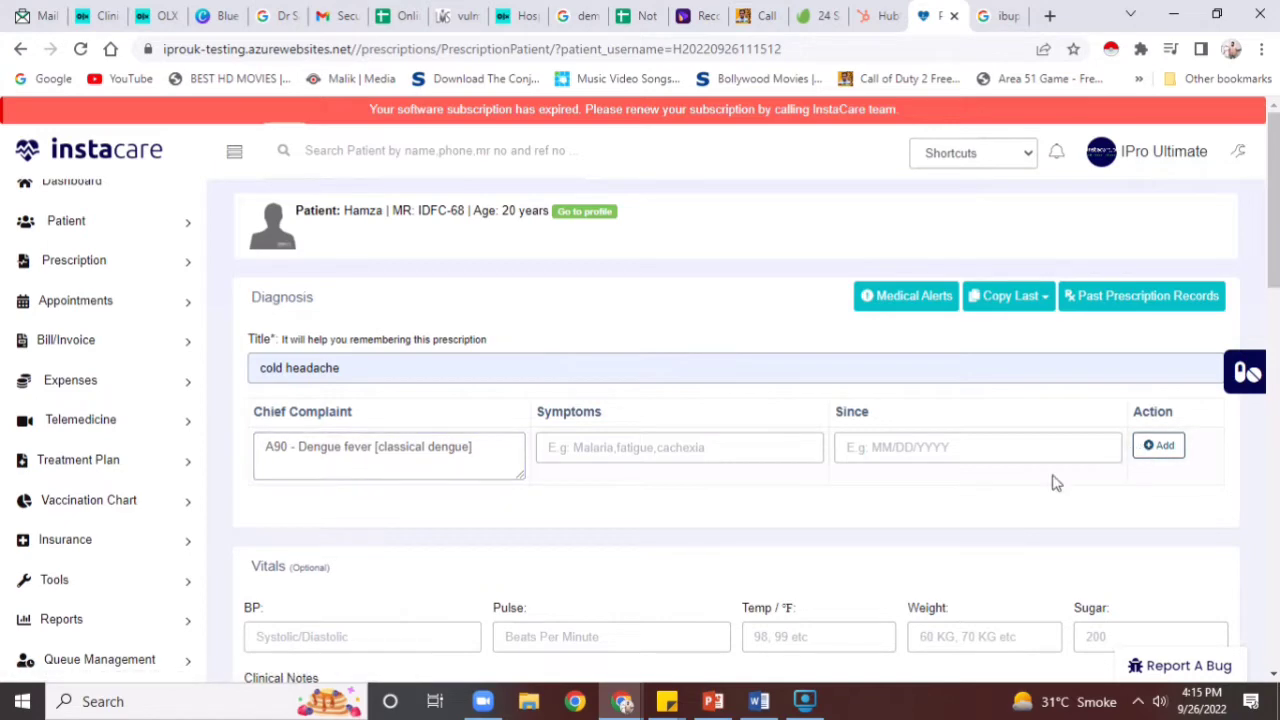
pyautogui.click(921, 303)
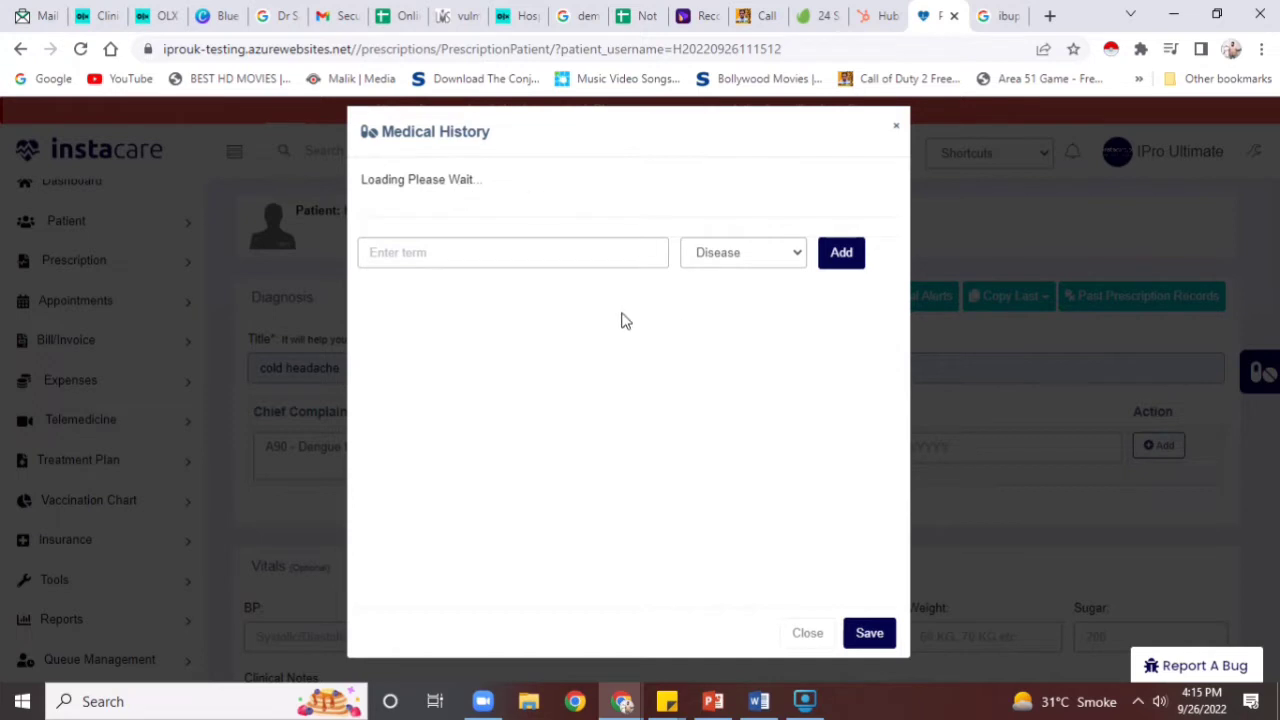
# Search 'heart fail' and mark Heart Failure in the history with its alert on
pyautogui.click(740, 256)
pyautogui.click(790, 205)
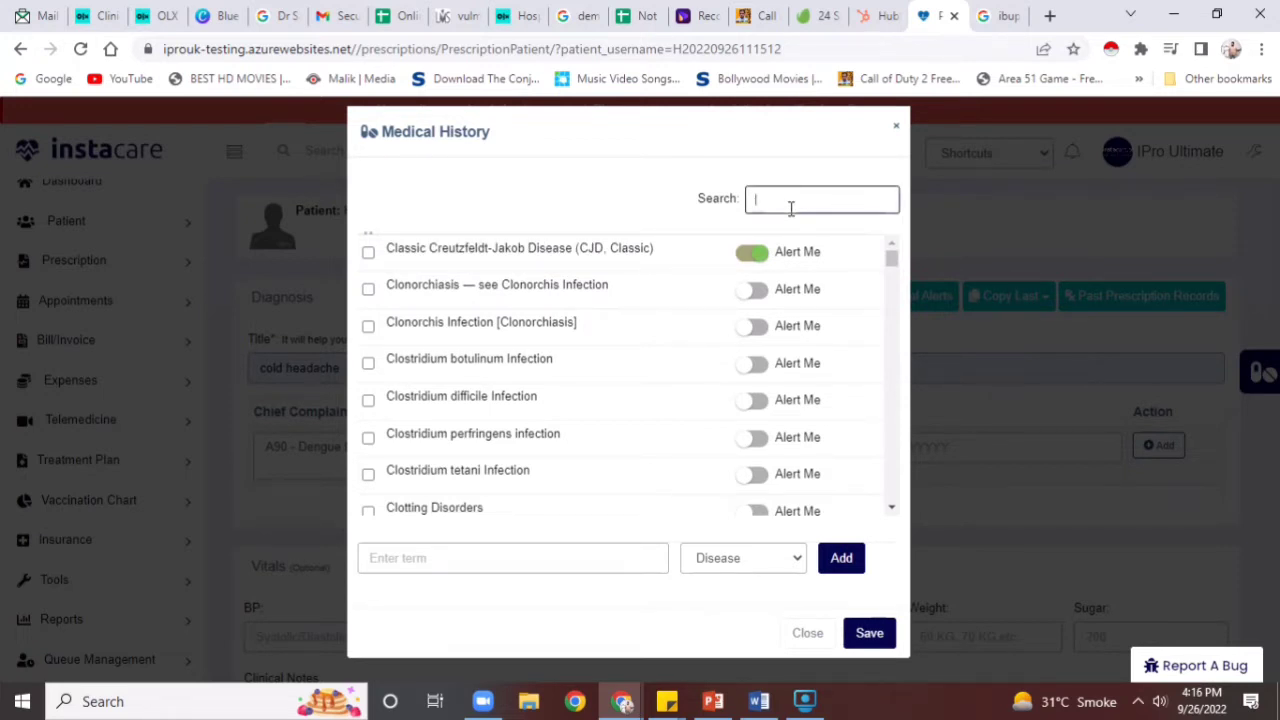
pyautogui.write('heart fai')
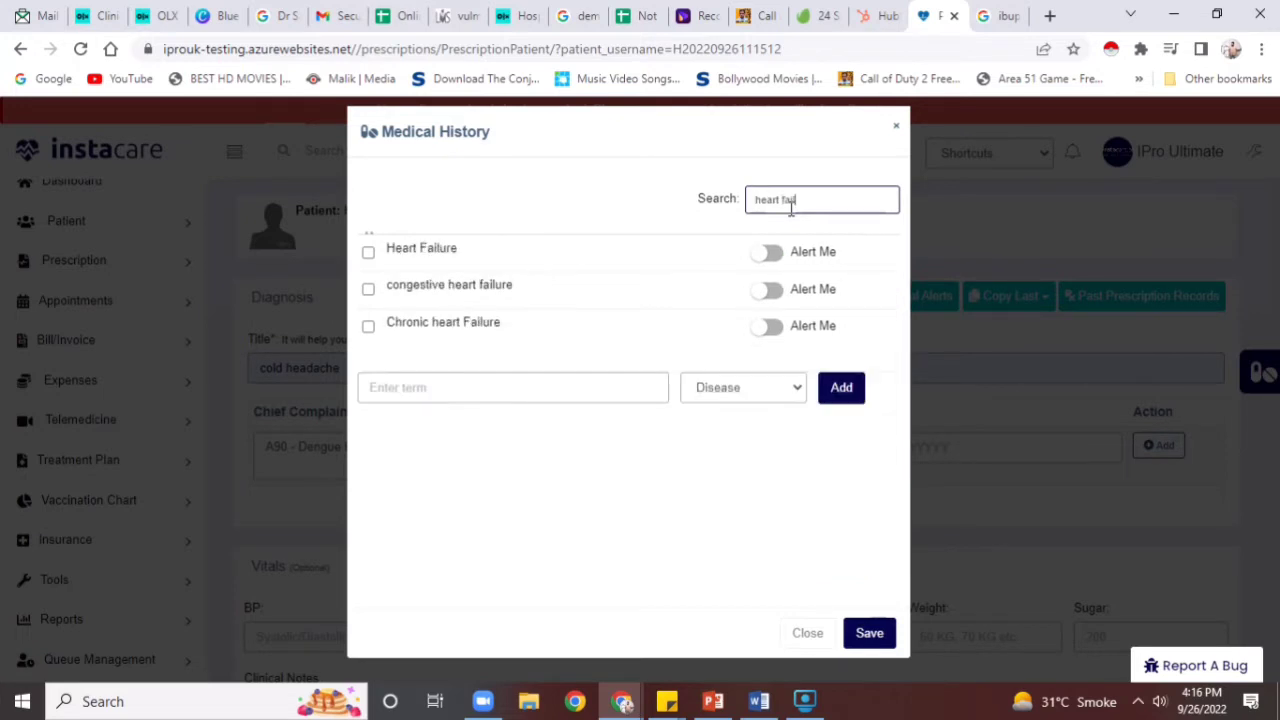
pyautogui.write('l')
pyautogui.click(766, 251)
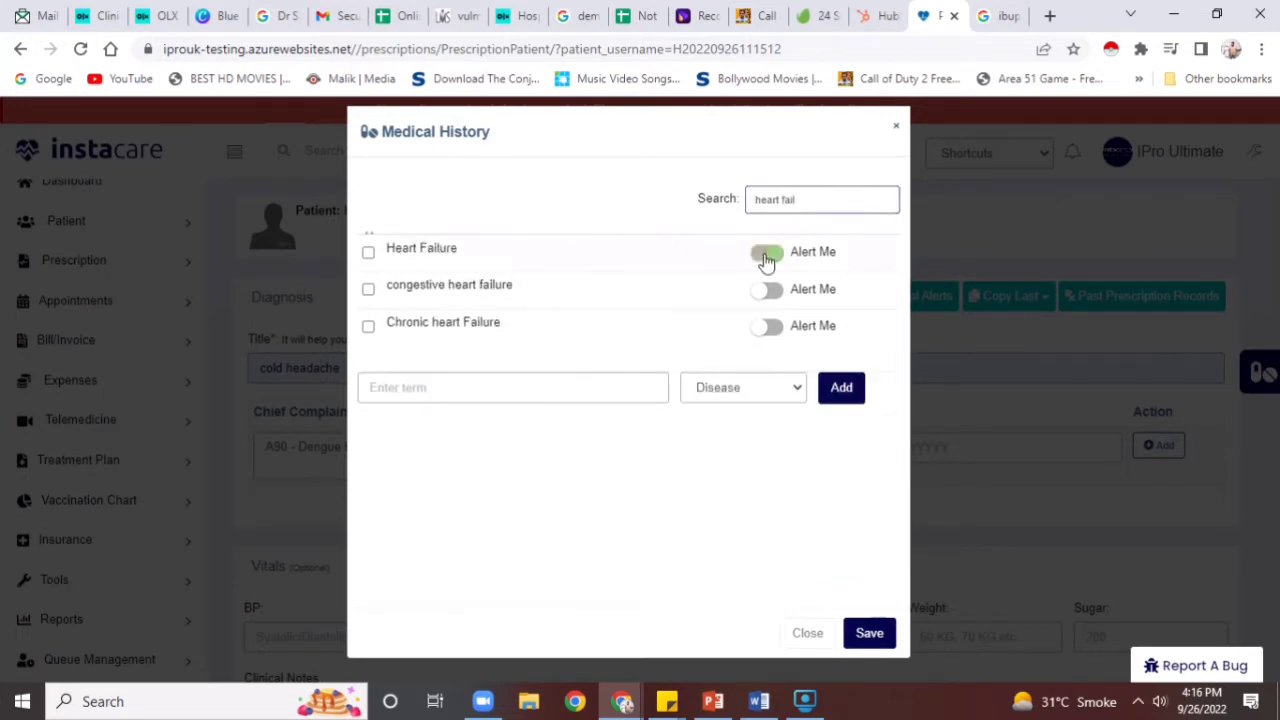
pyautogui.click(368, 252)
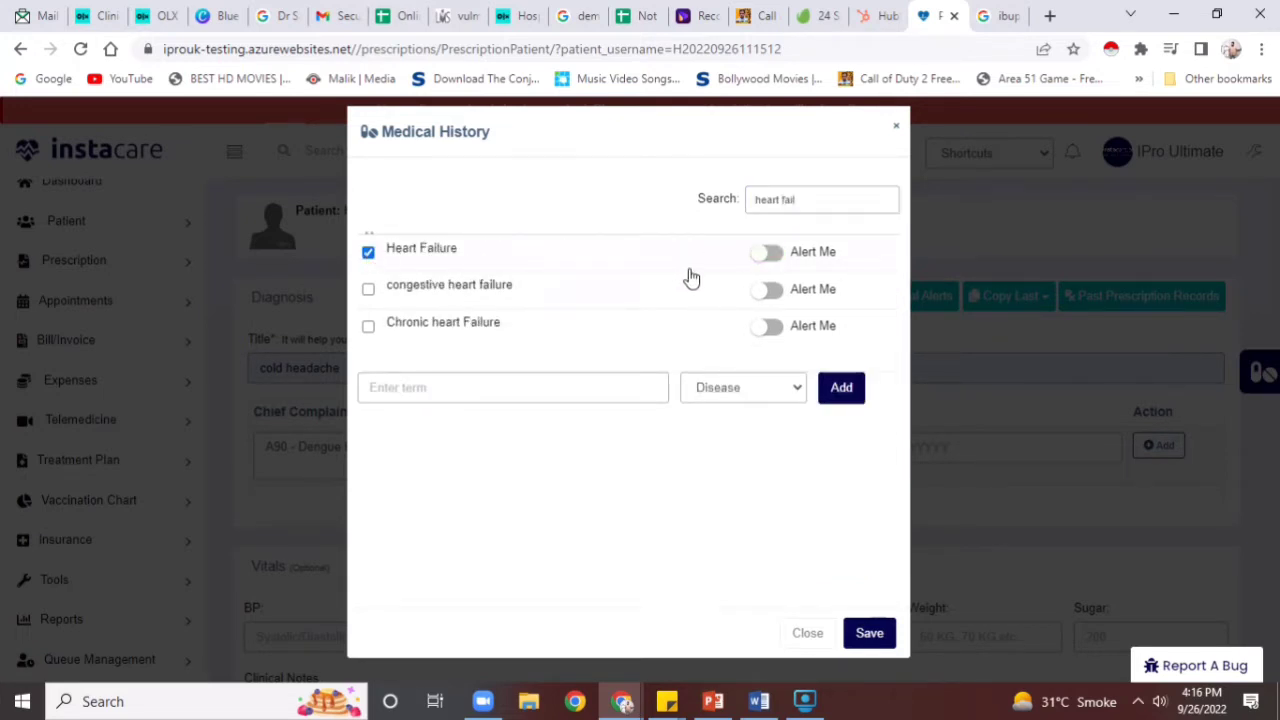
pyautogui.click(754, 262)
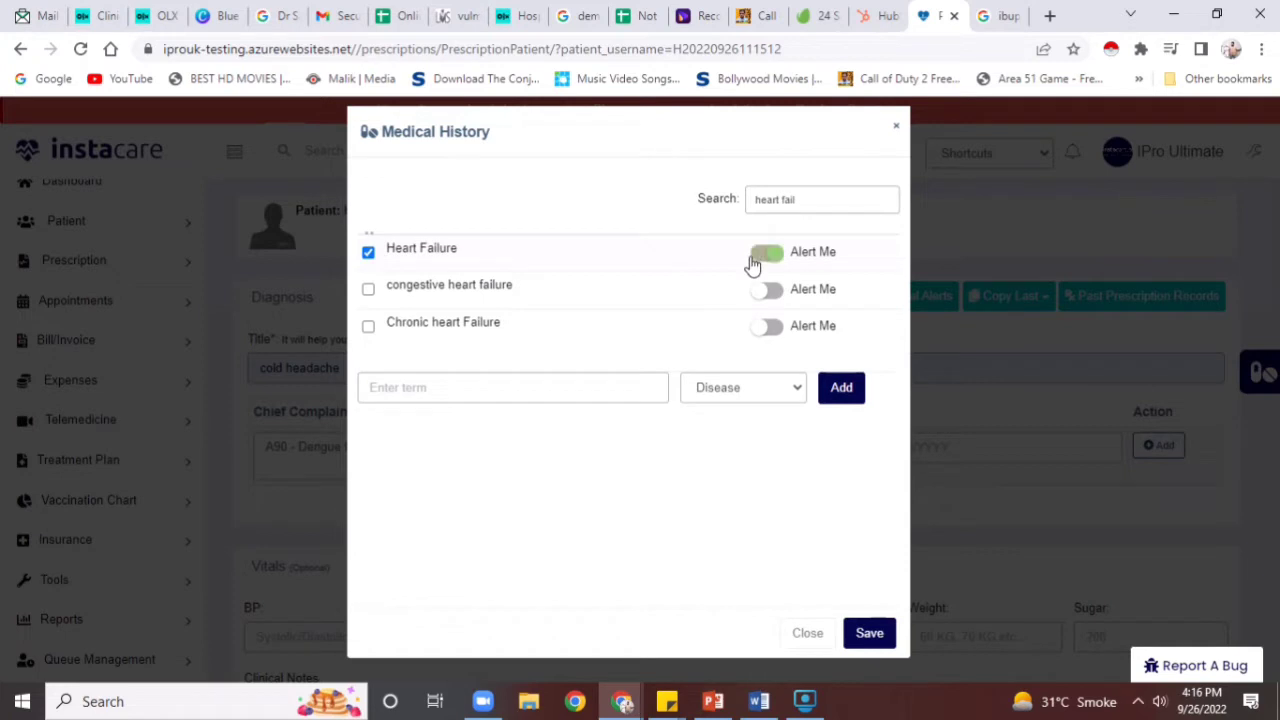
# Search 'hyper' and mark Hypertension in the medical history
pyautogui.tripleClick(797, 199)
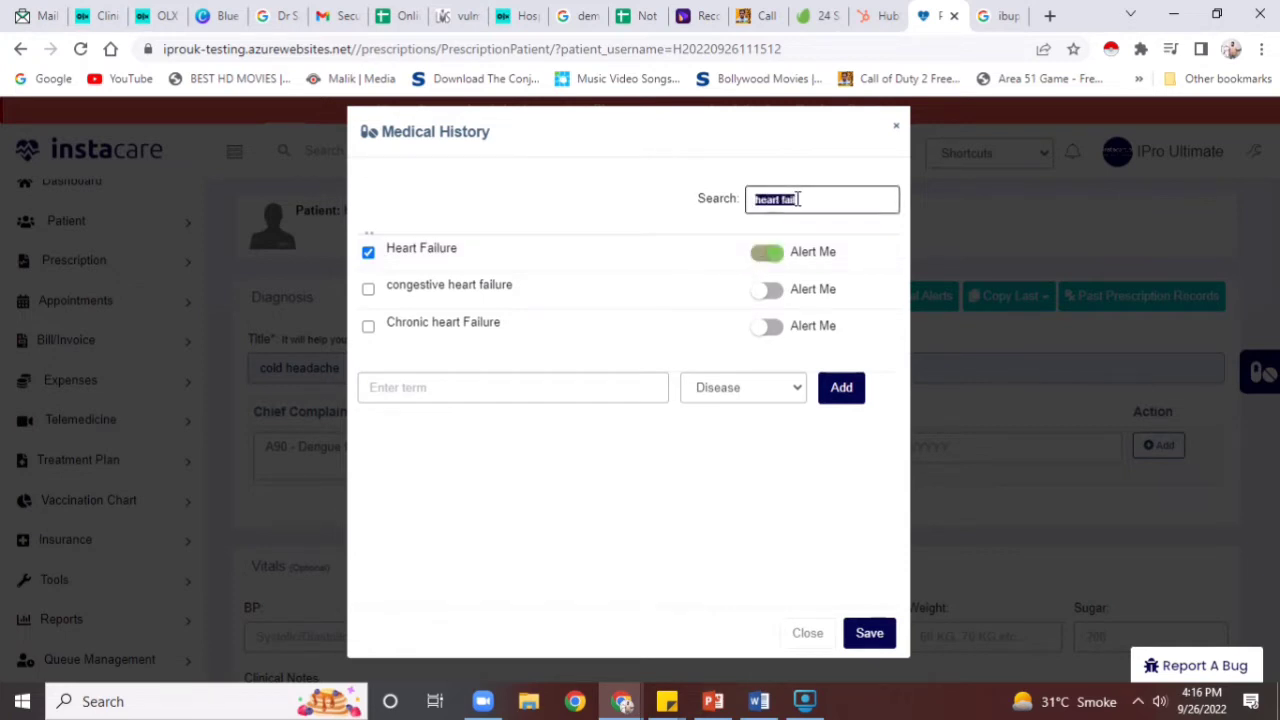
pyautogui.write('hyper')
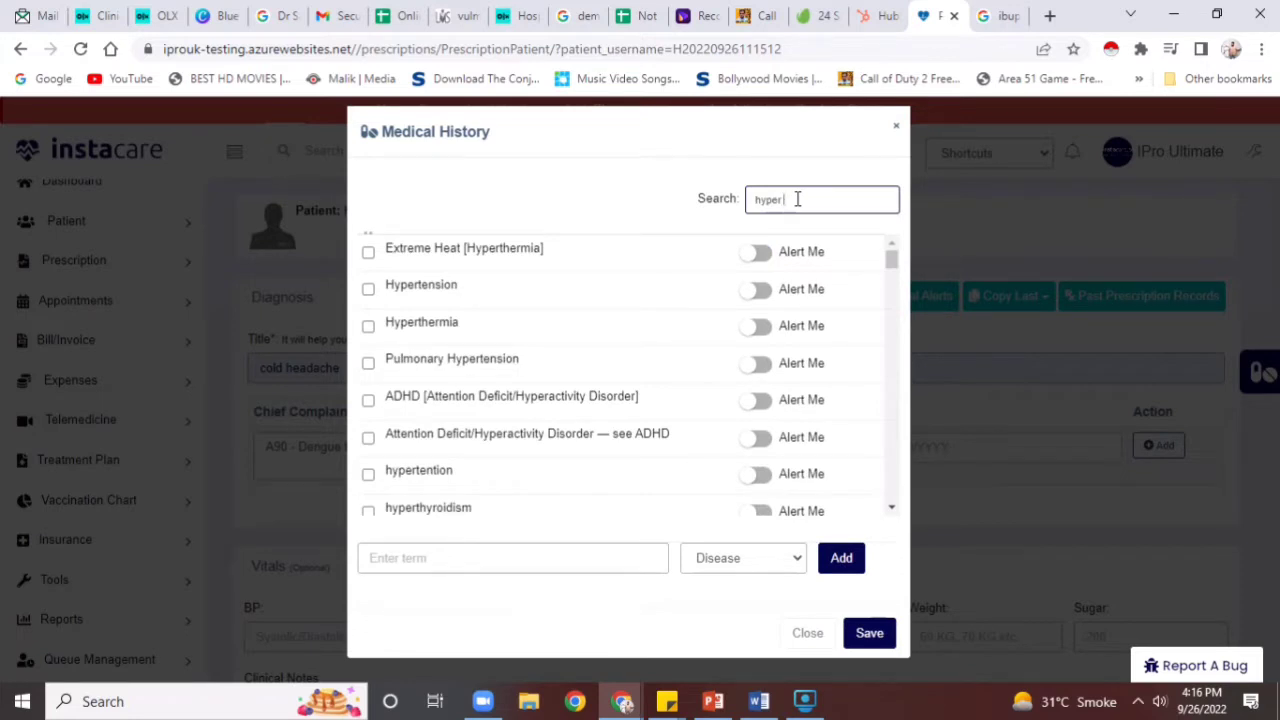
pyautogui.rightClick(753, 290)
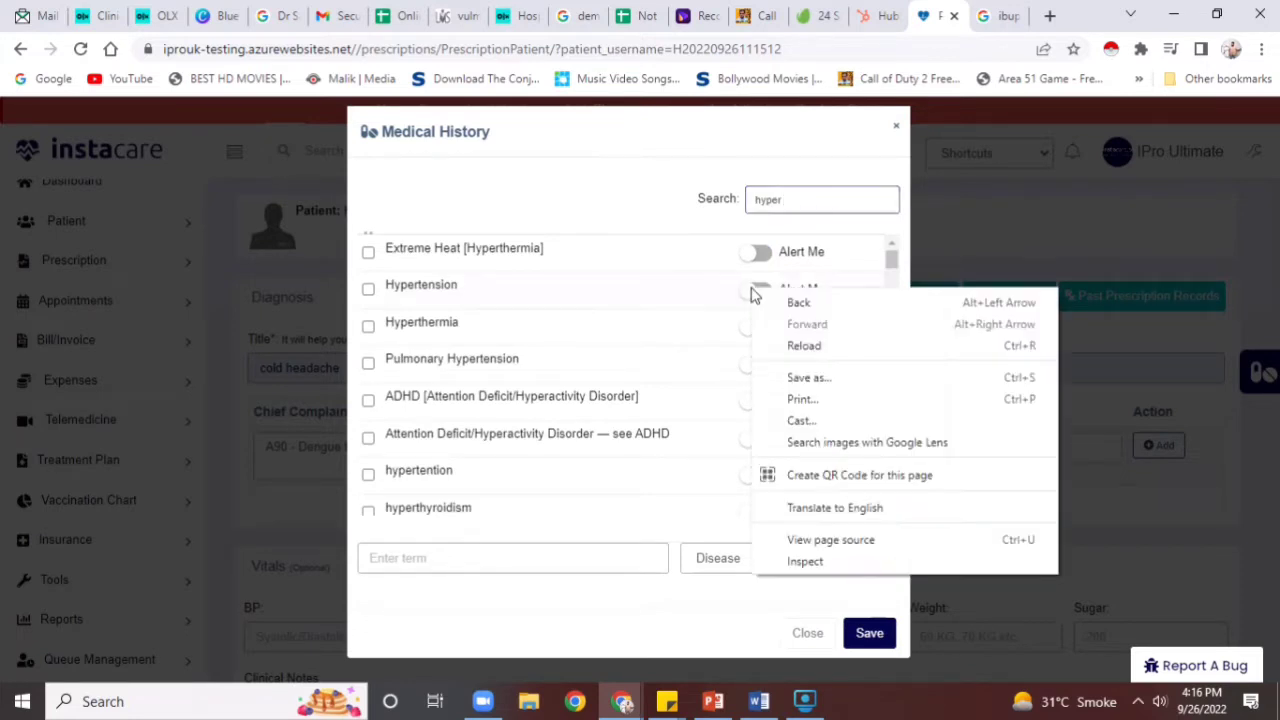
pyautogui.click(365, 302)
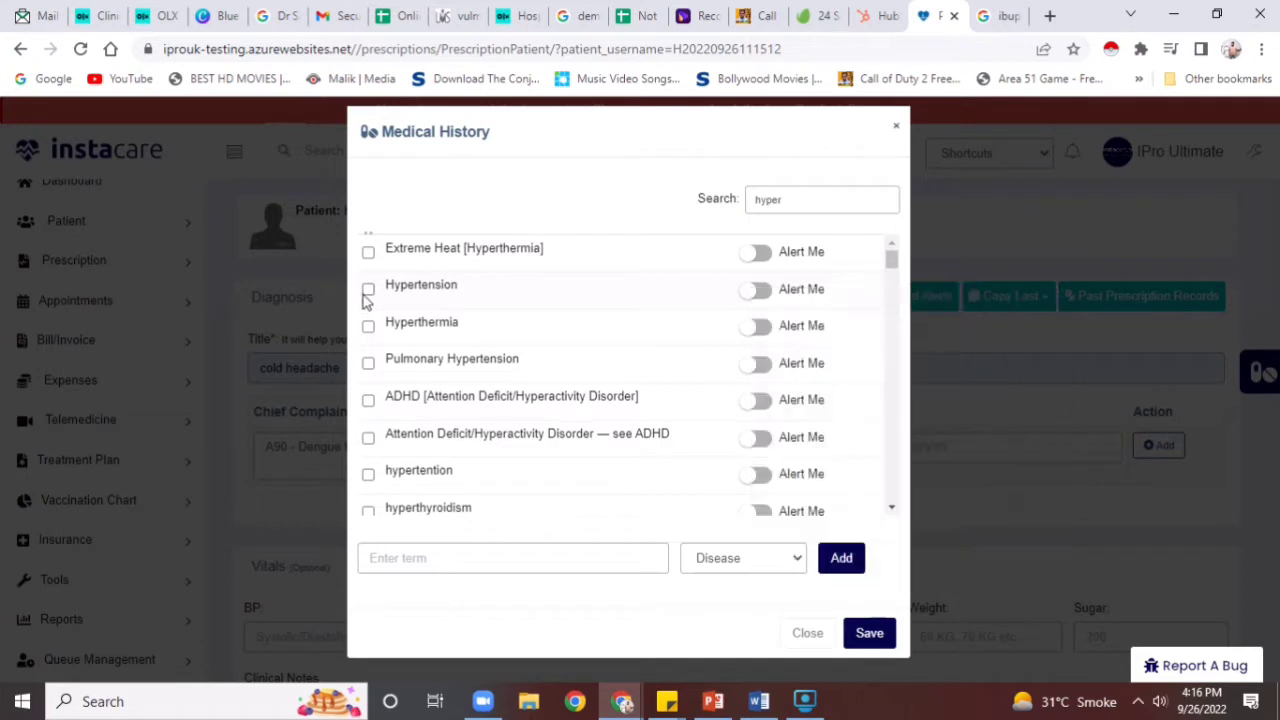
pyautogui.rightClick(366, 293)
pyautogui.click(368, 289)
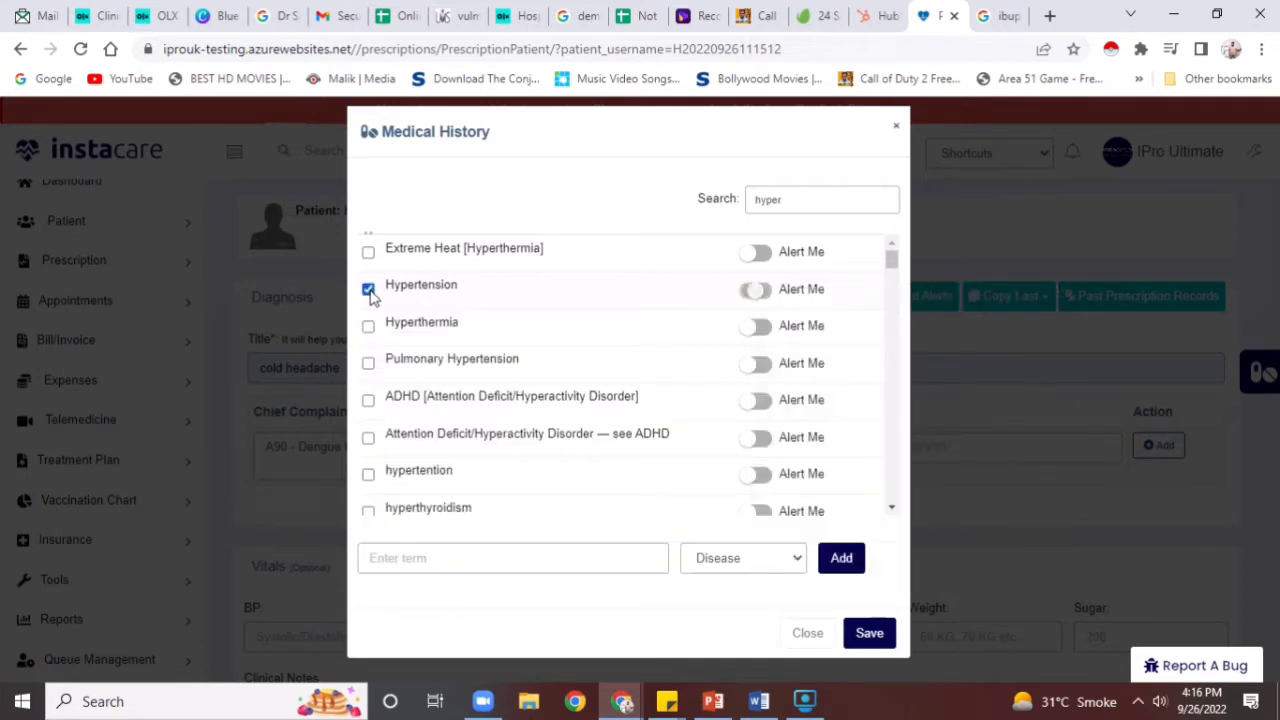
# Search 'asth', mark all three Asthma entries, and save the medical history
pyautogui.click(814, 204)
pyautogui.doubleClick(814, 204)
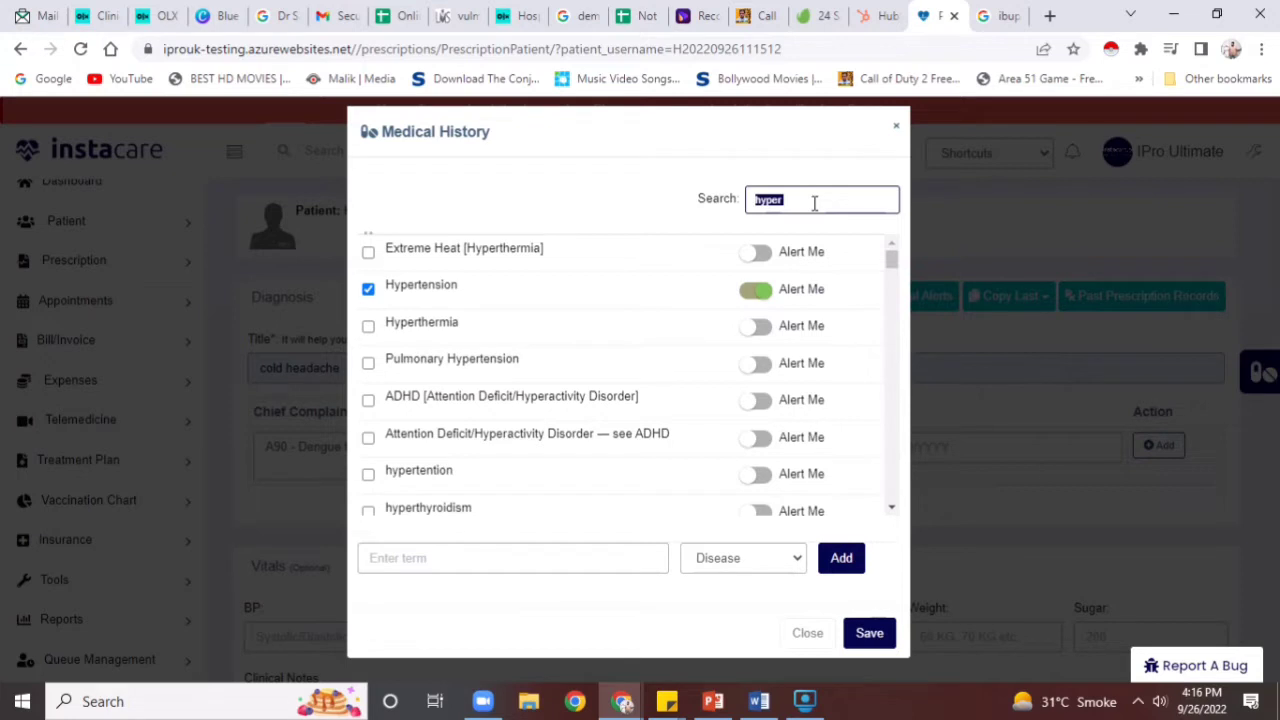
pyautogui.write('asth')
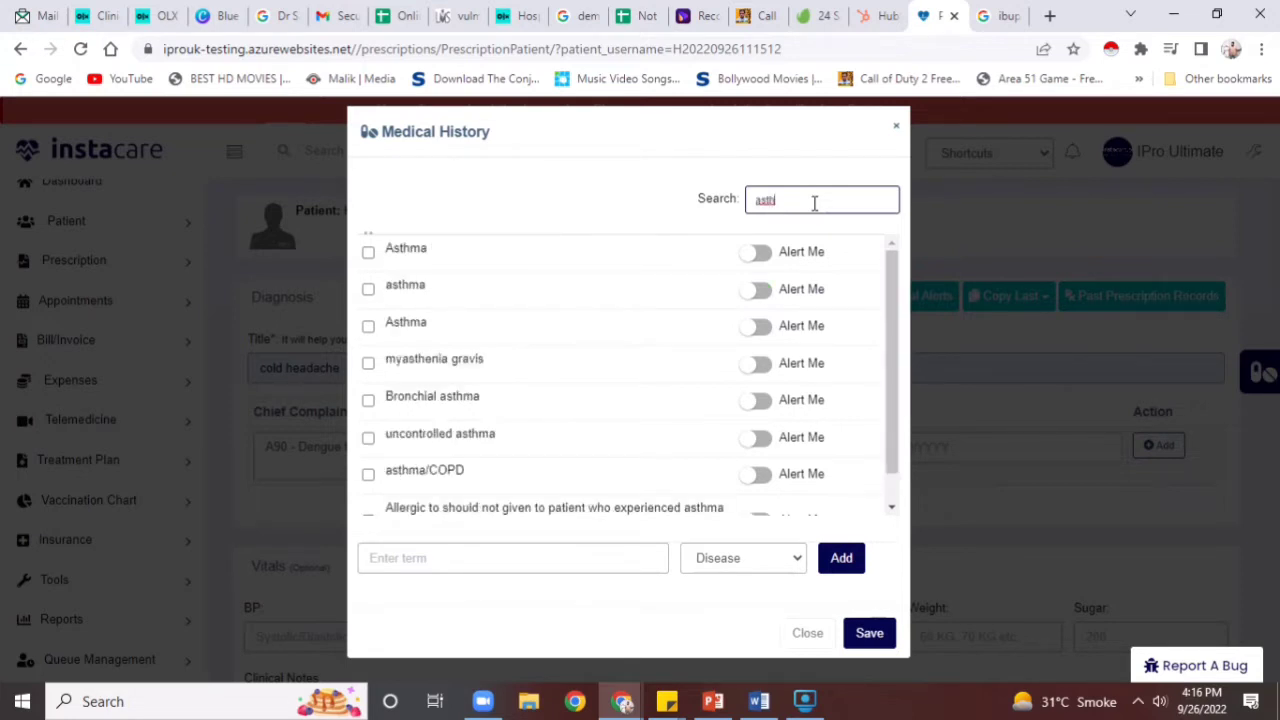
pyautogui.rightClick(366, 255)
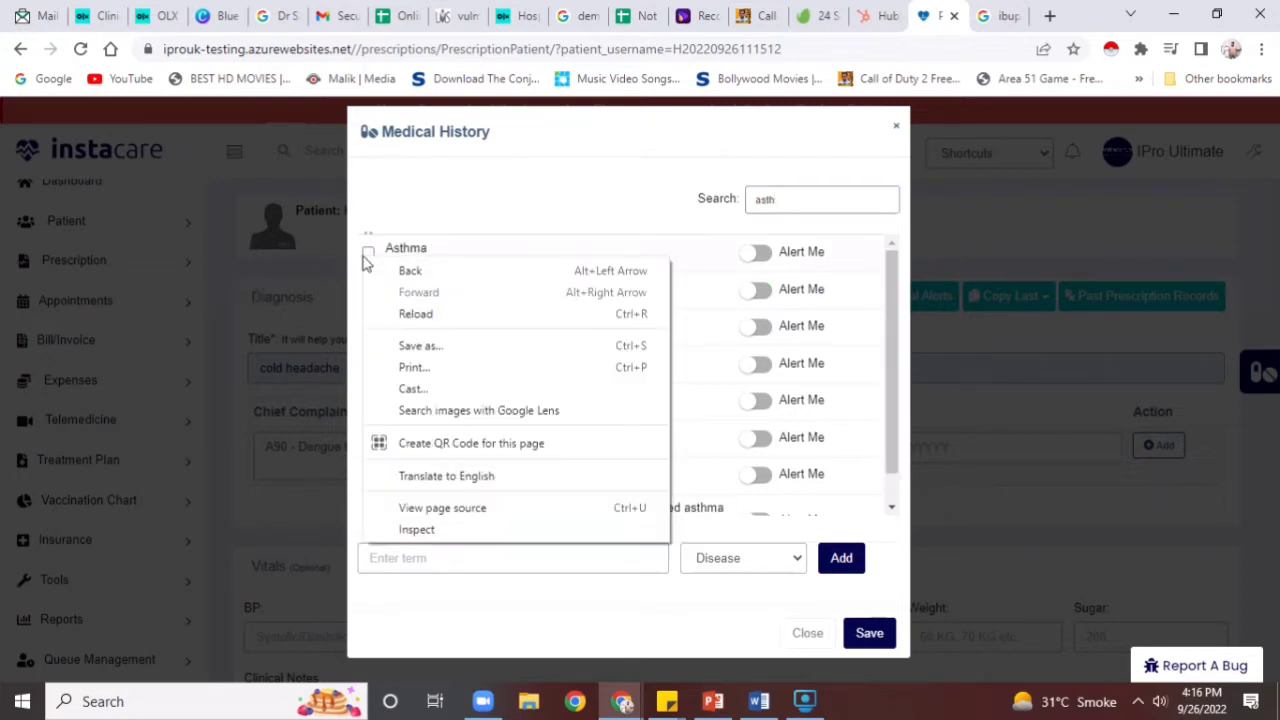
pyautogui.click(368, 254)
pyautogui.click(368, 289)
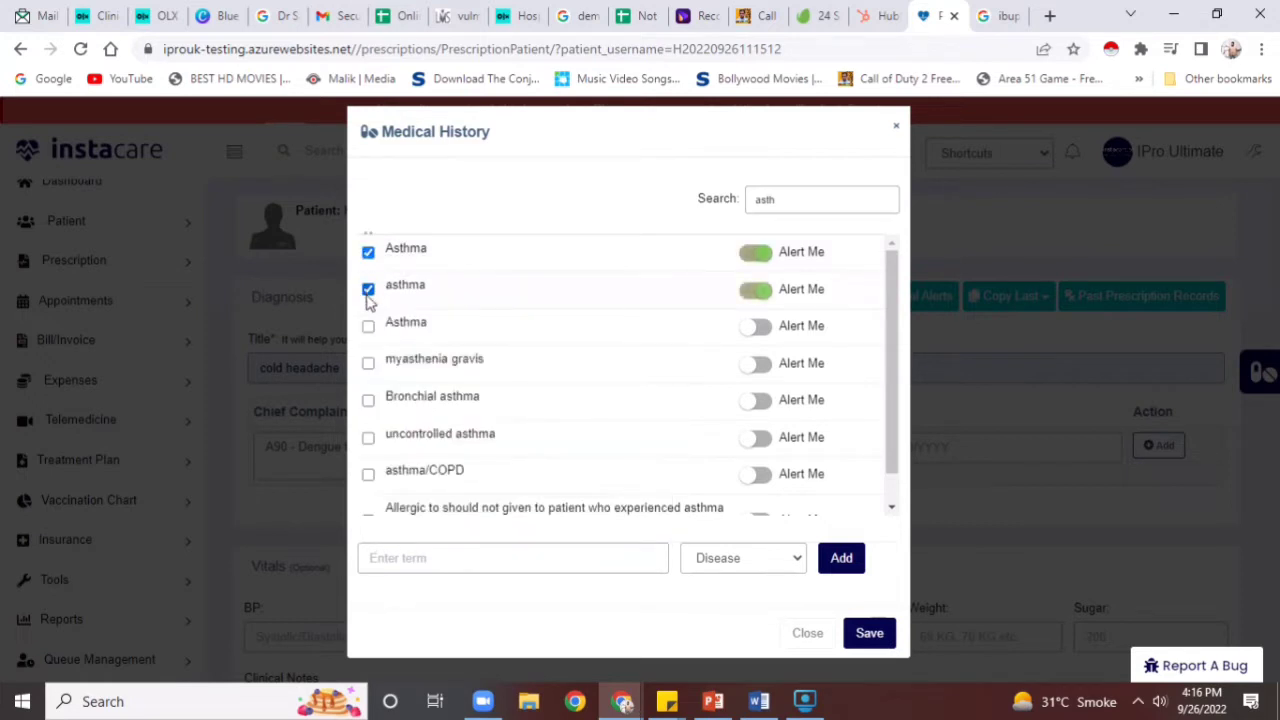
pyautogui.click(368, 326)
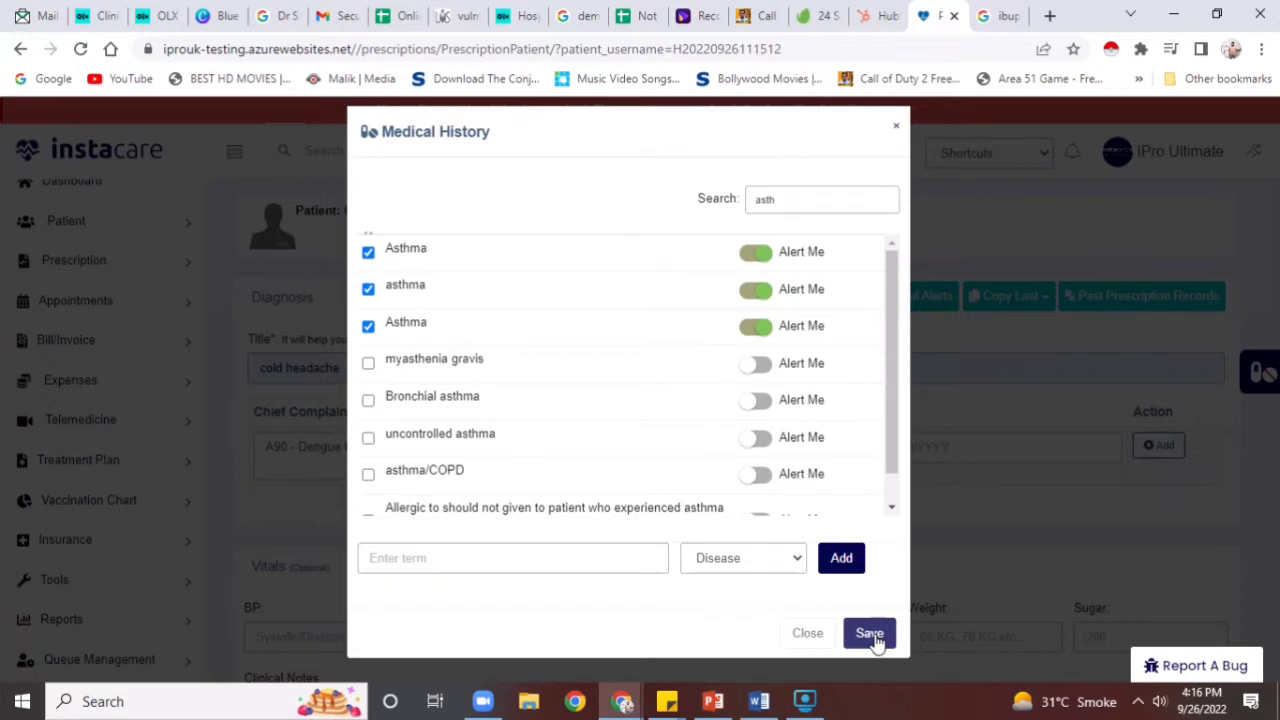
pyautogui.click(870, 634)
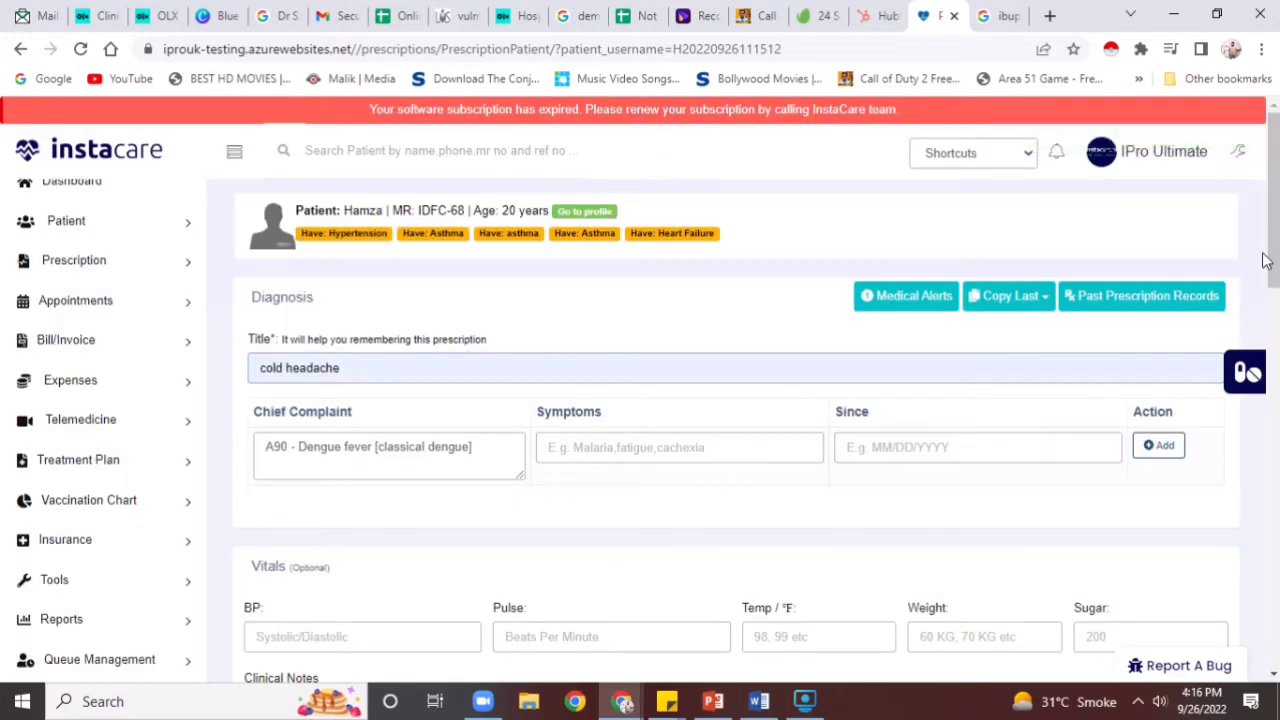
# Record blood pressure 134 and temperature 104 °F in the prescription vitals
pyautogui.moveTo(1265, 260); pyautogui.dragTo(1265, 331)
pyautogui.click(411, 384)
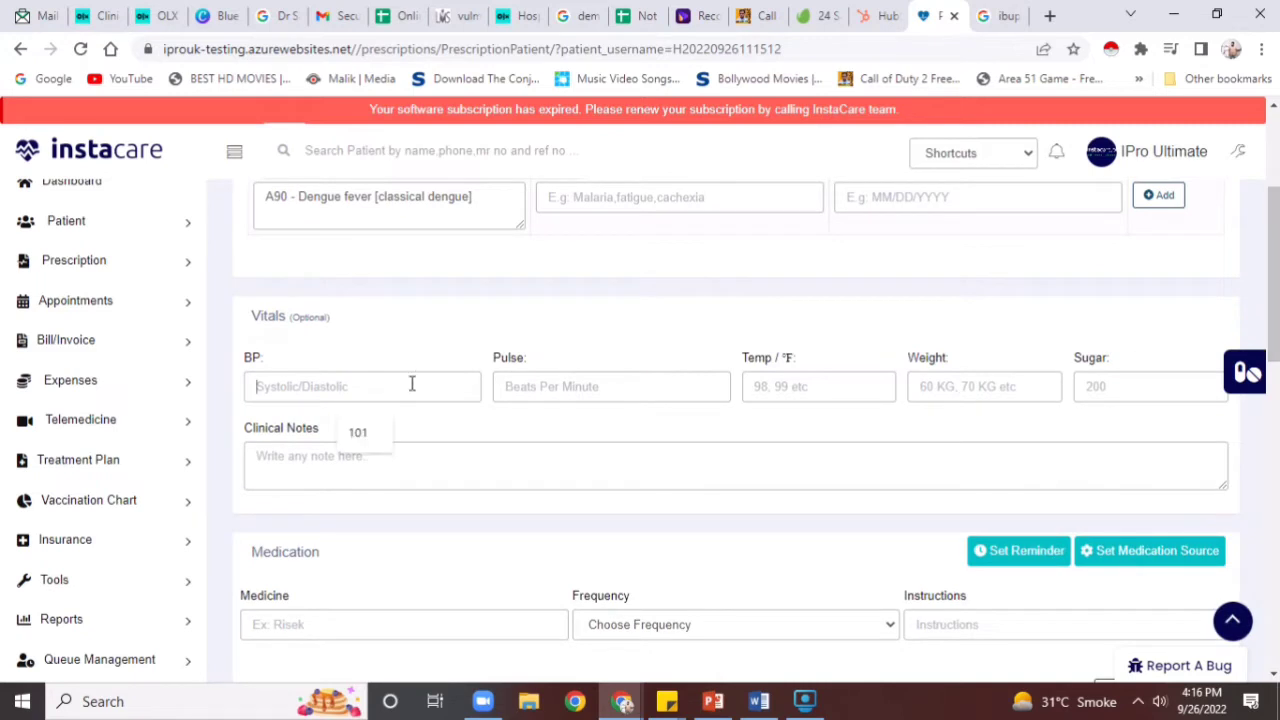
pyautogui.write('24')
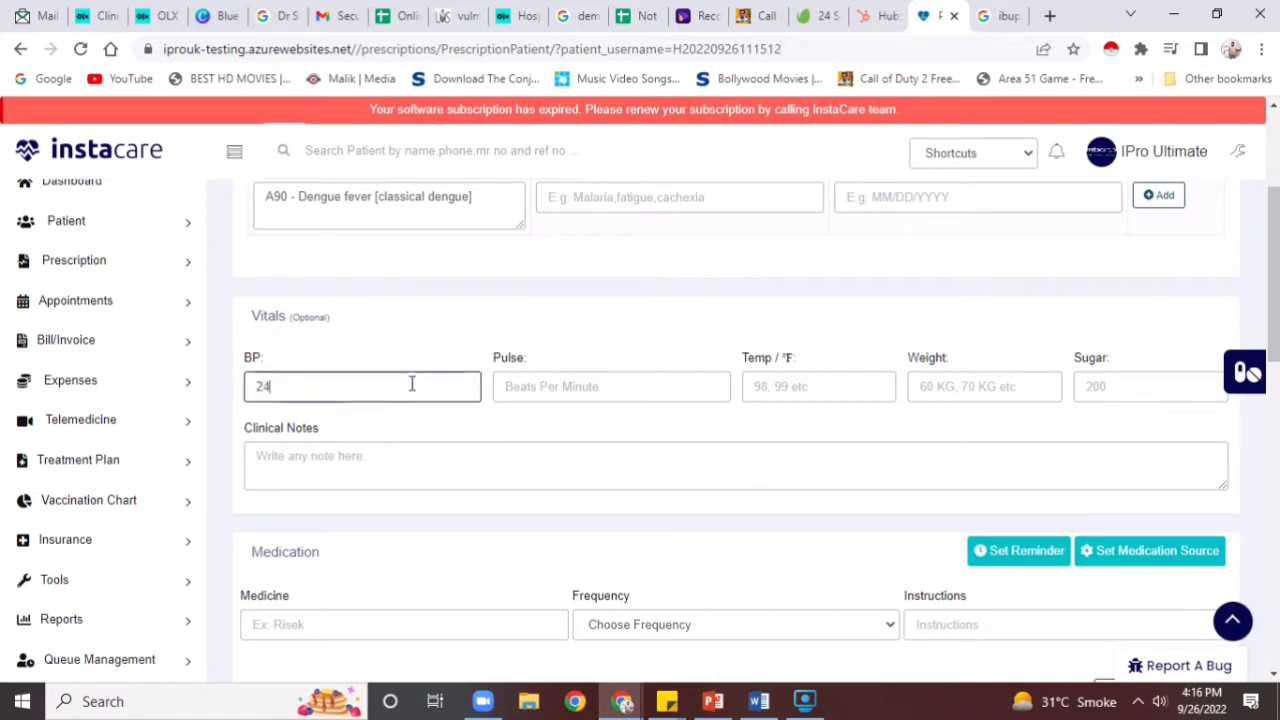
pyautogui.press('BackSpace')
pyautogui.press('BackSpace')
pyautogui.write('134')
pyautogui.click(780, 392)
pyautogui.write('104')
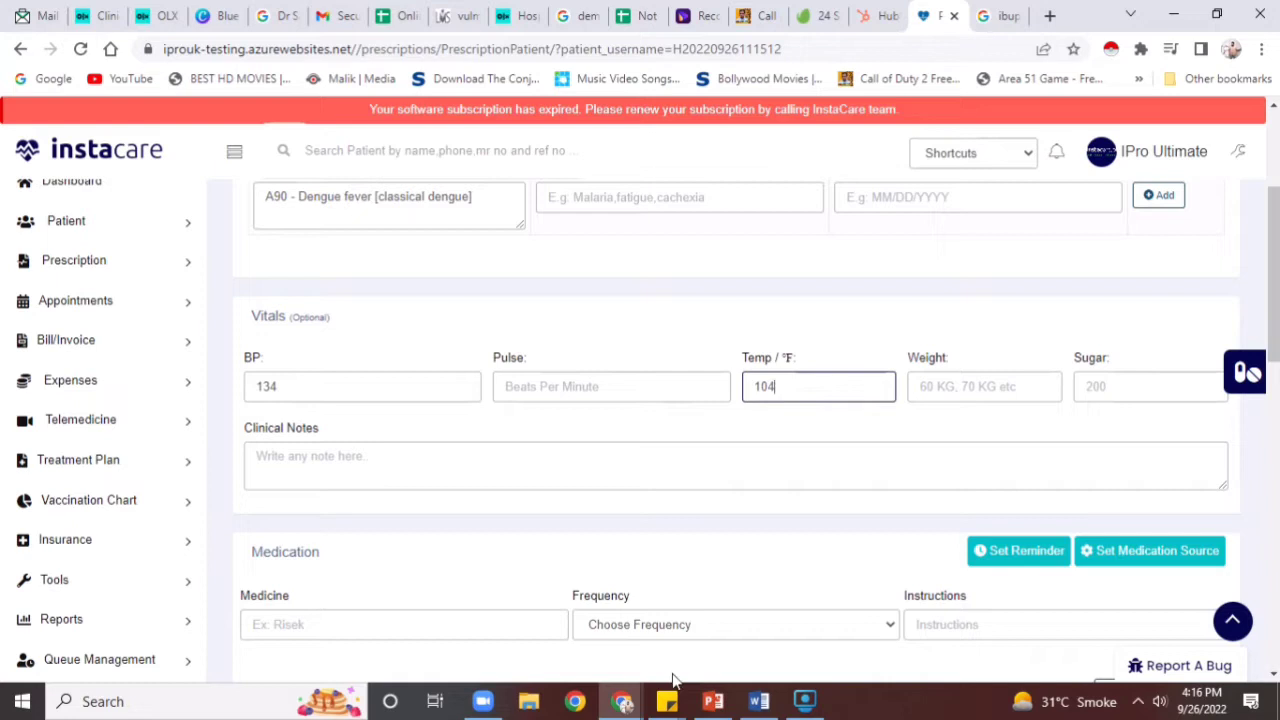
pyautogui.click(686, 664)
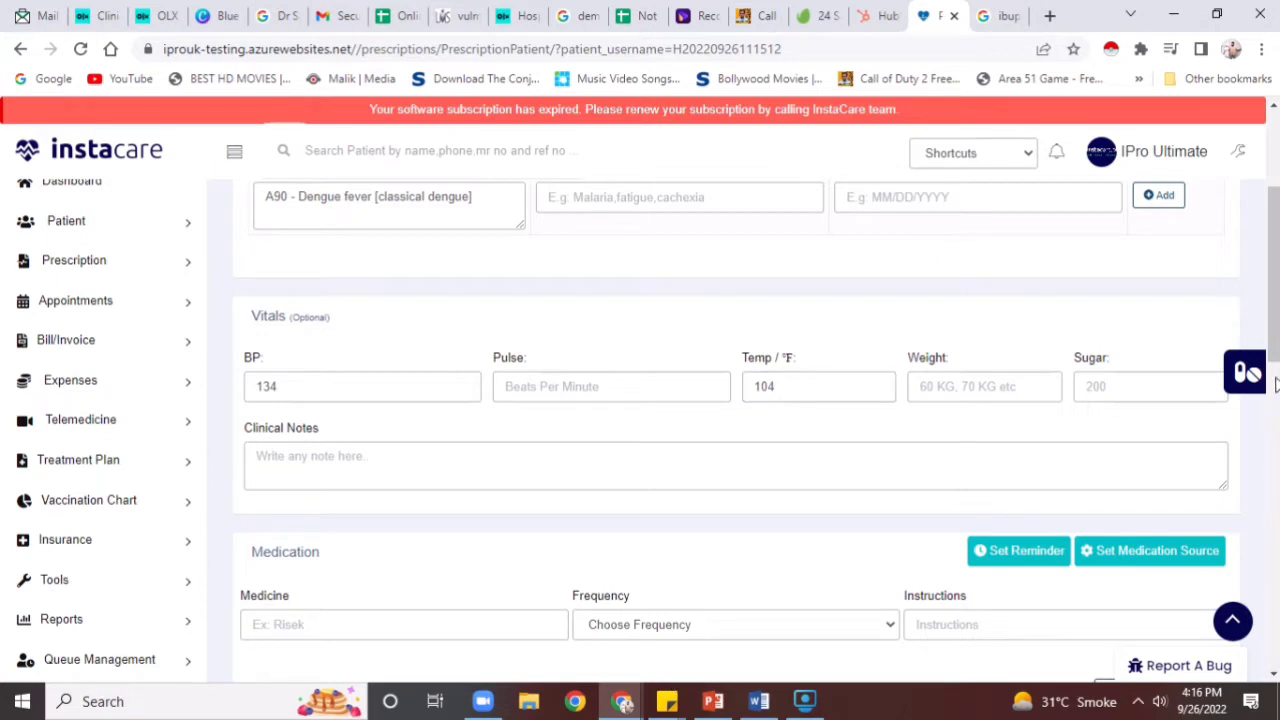
# Add IBUPROFEN - Tabs - 400mg to the medication list
pyautogui.moveTo(1275, 385); pyautogui.dragTo(1248, 481)
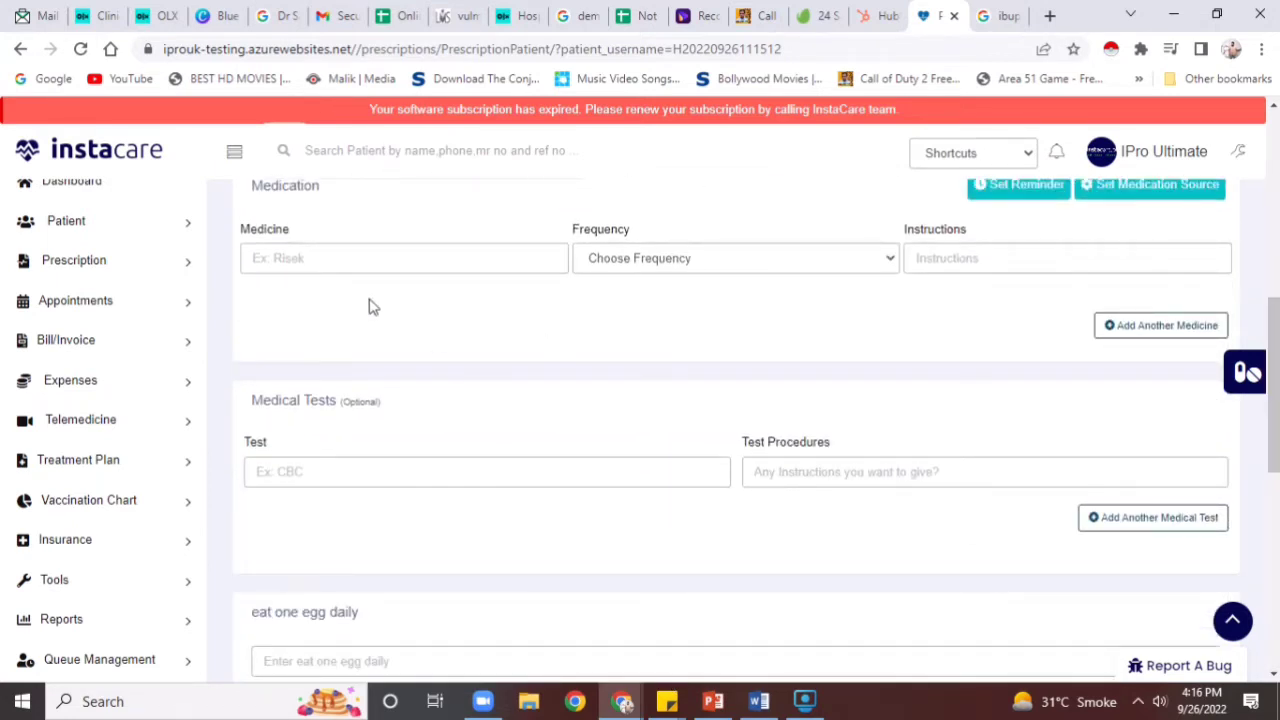
pyautogui.click(406, 262)
pyautogui.write('Ib')
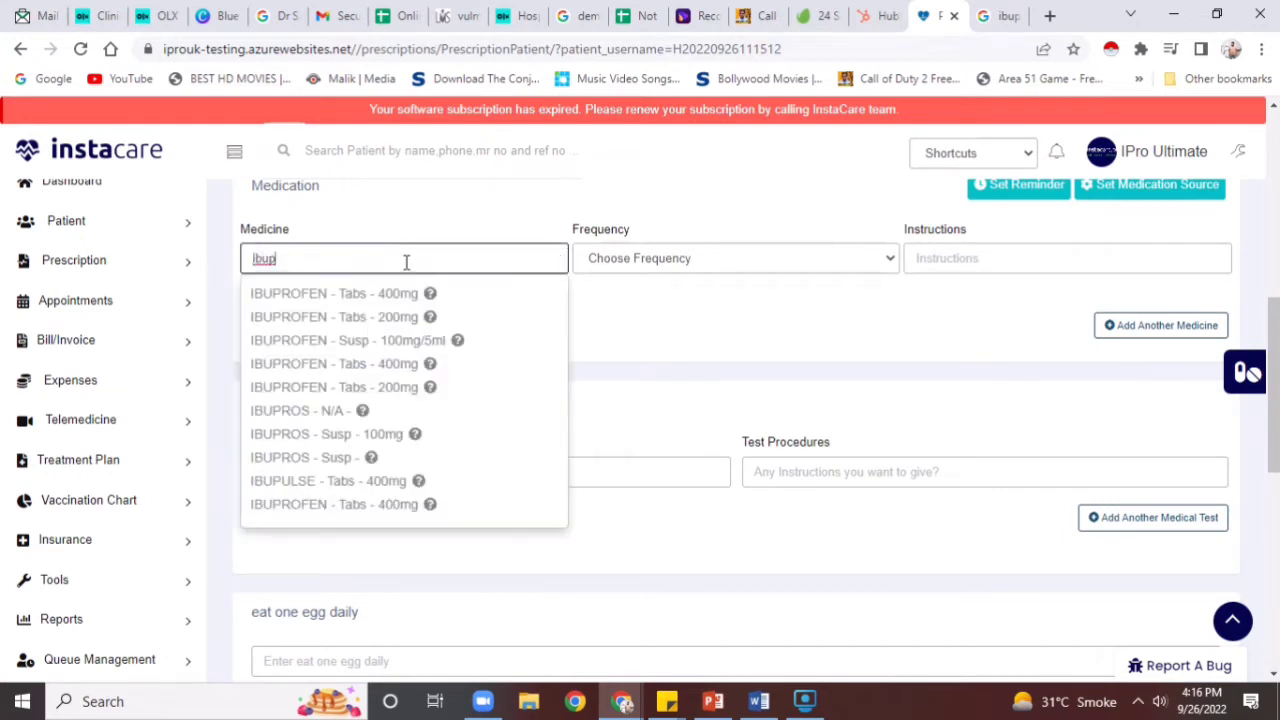
pyautogui.press('Down')
pyautogui.press('Return')
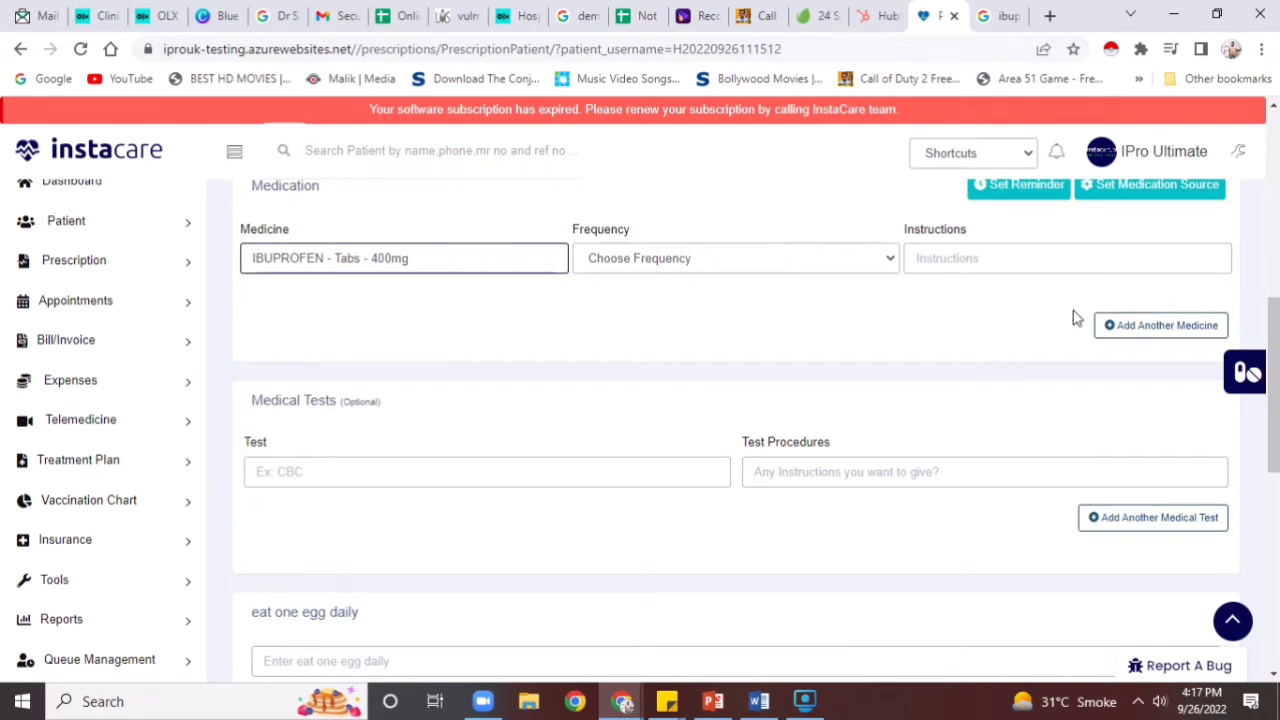
pyautogui.click(1100, 325)
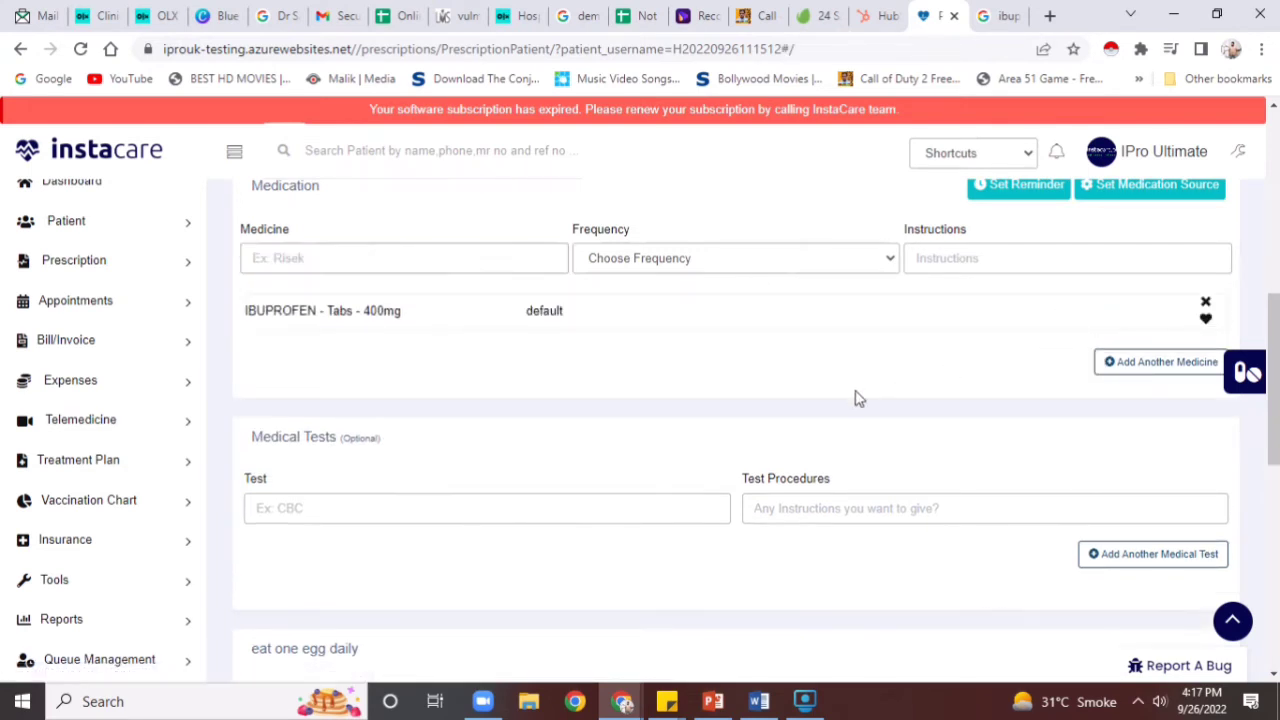
# Begin searching for another medicine by typing 'c' in the Medicine field
pyautogui.scroll(2, 855, 398)
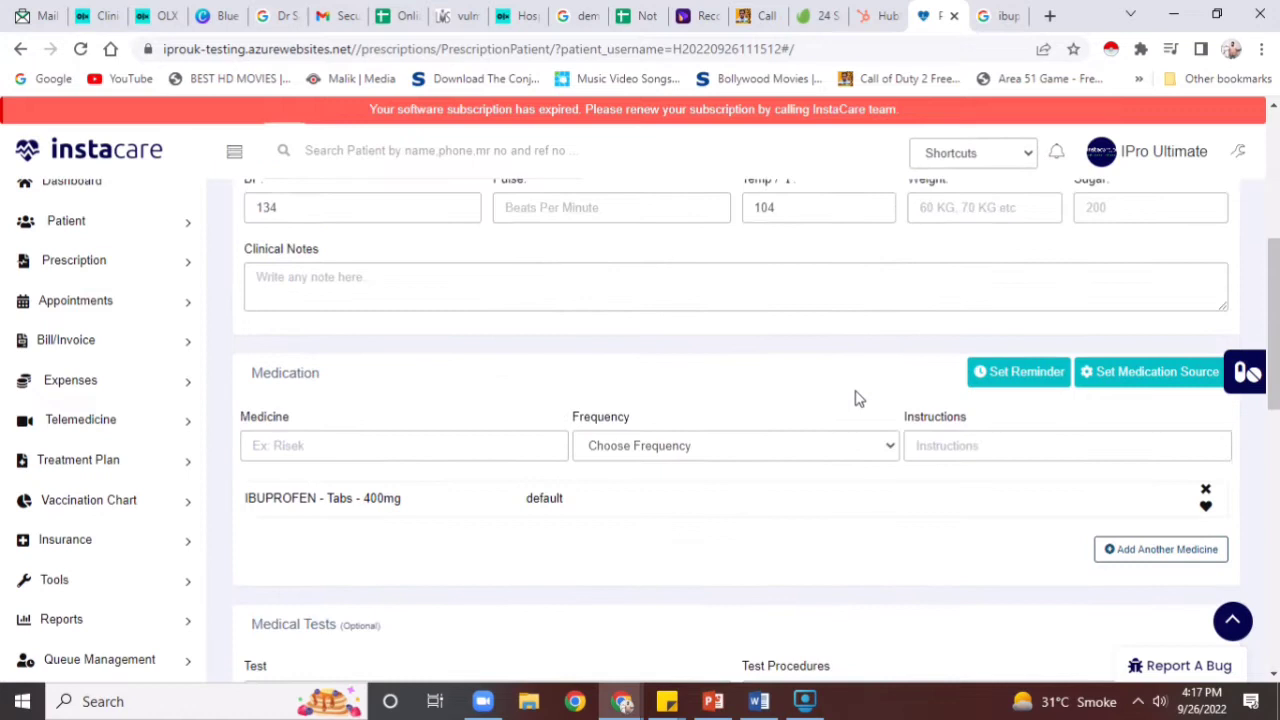
pyautogui.click(479, 455)
pyautogui.write('cymb')
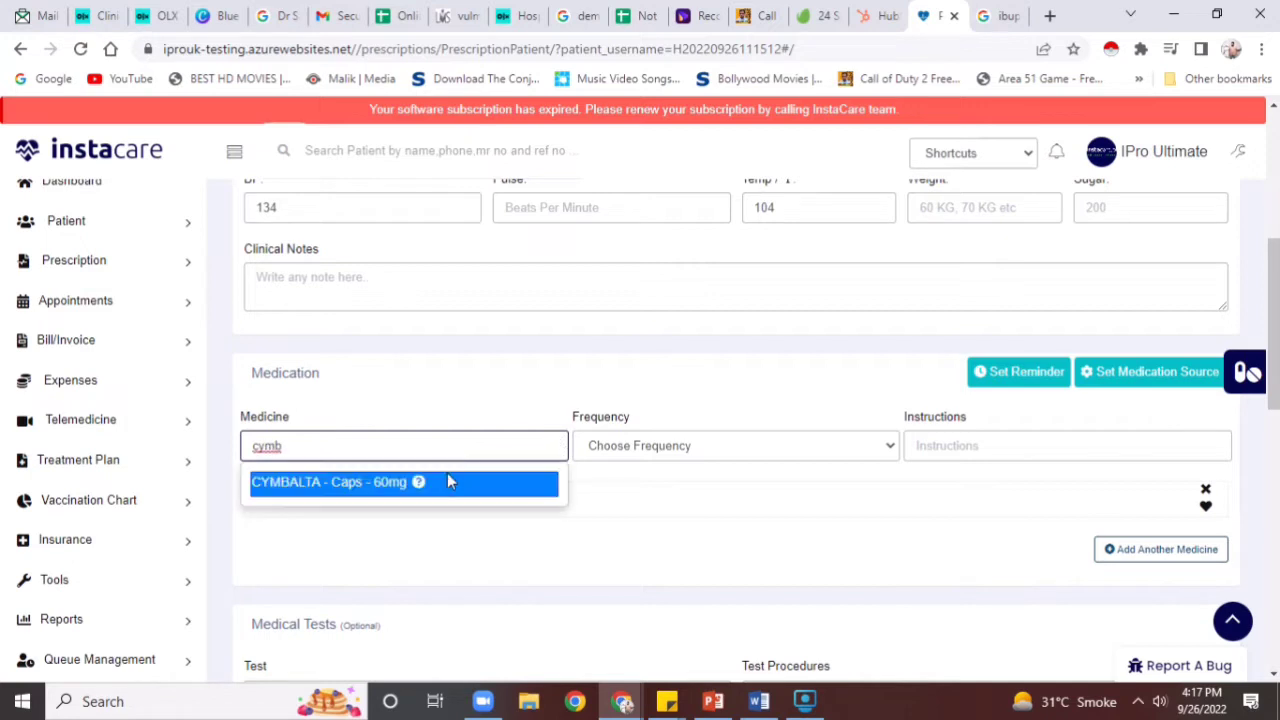
# Pick CYMBALTA - Caps - 60mg with frequency Every 6 hours
pyautogui.click(450, 478)
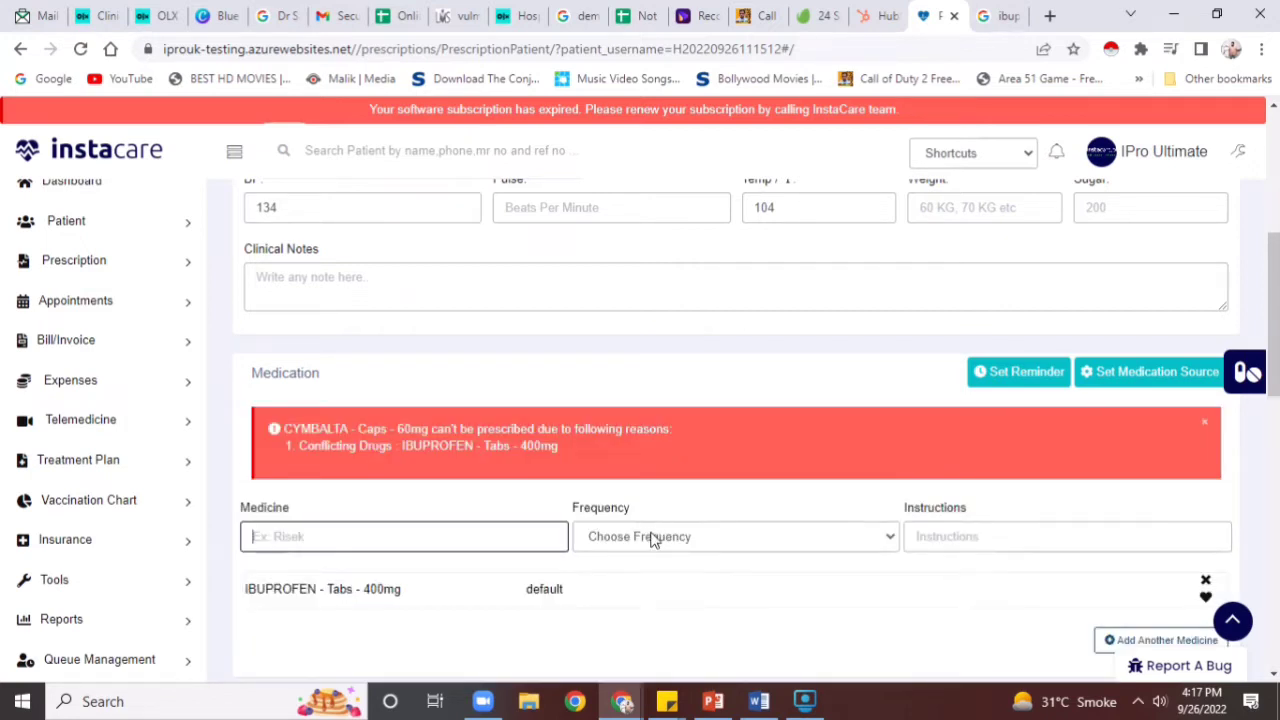
pyautogui.click(653, 536)
pyautogui.click(659, 465)
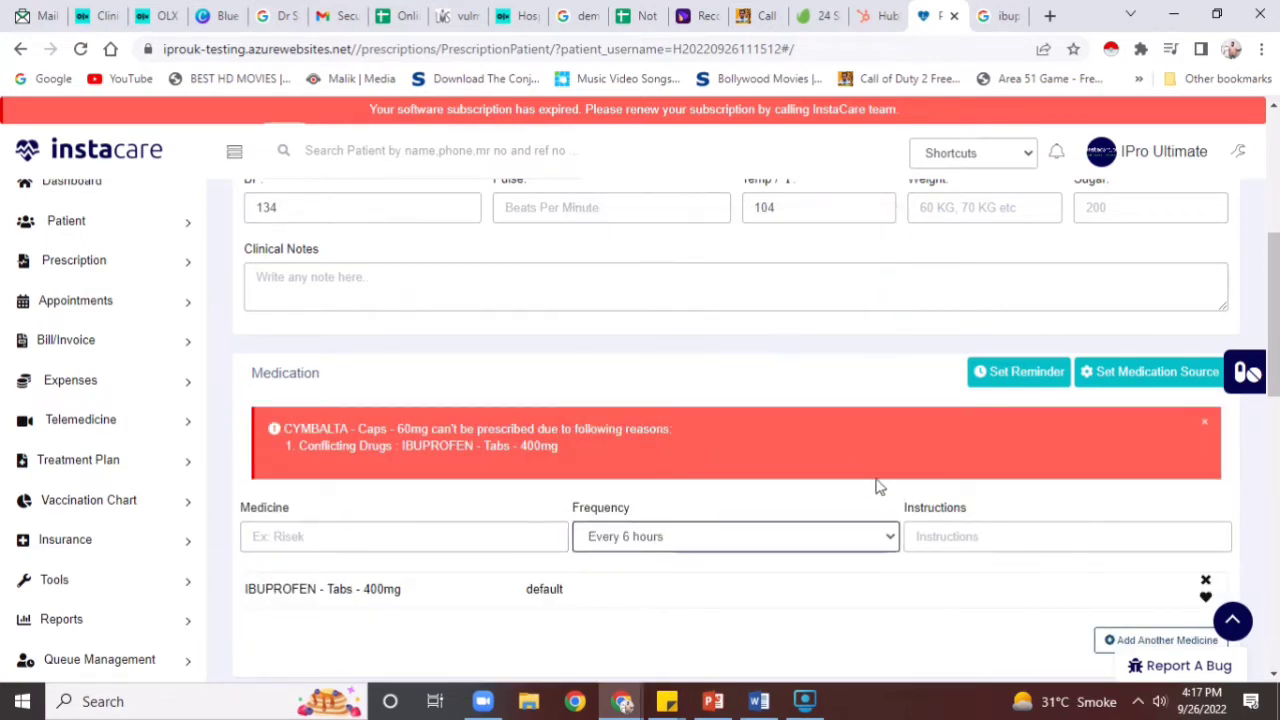
# Read the drug conflict warning and remove IBUPROFEN from the medication list
pyautogui.moveTo(281, 428); pyautogui.dragTo(325, 446)
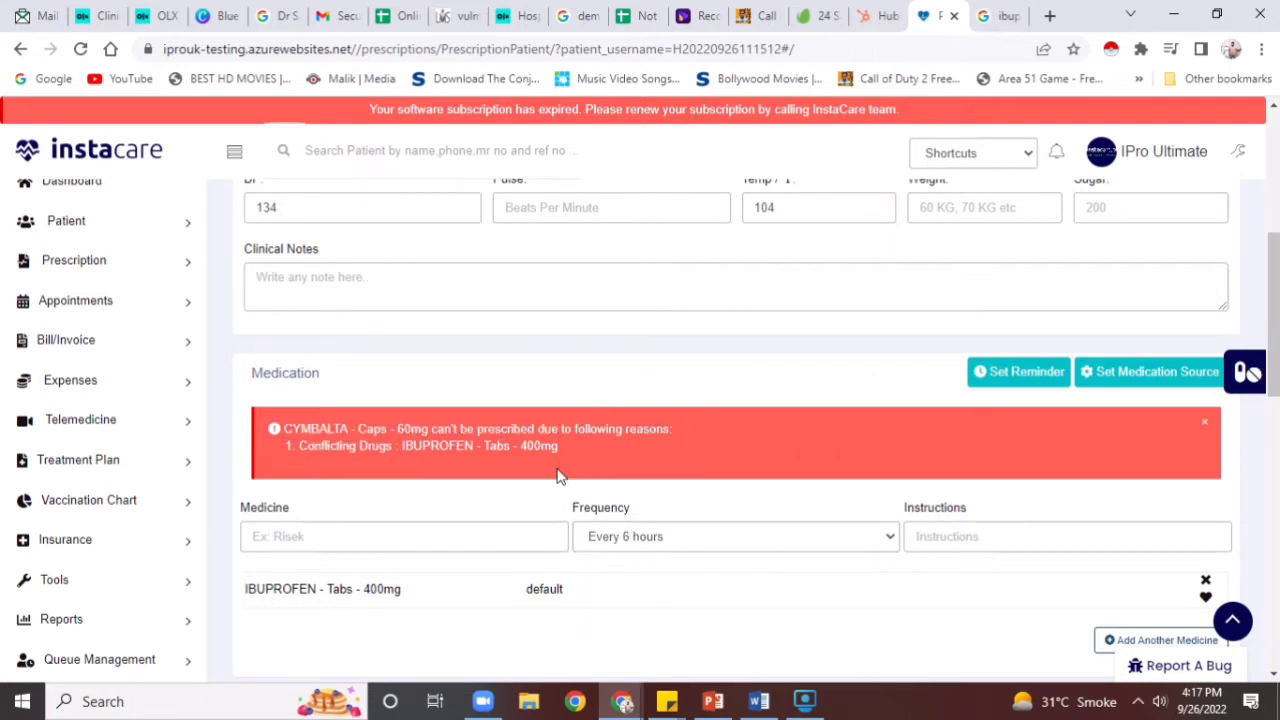
pyautogui.tripleClick(558, 476)
pyautogui.click(470, 527)
pyautogui.click(1205, 581)
pyautogui.scroll(5, 736, 430)
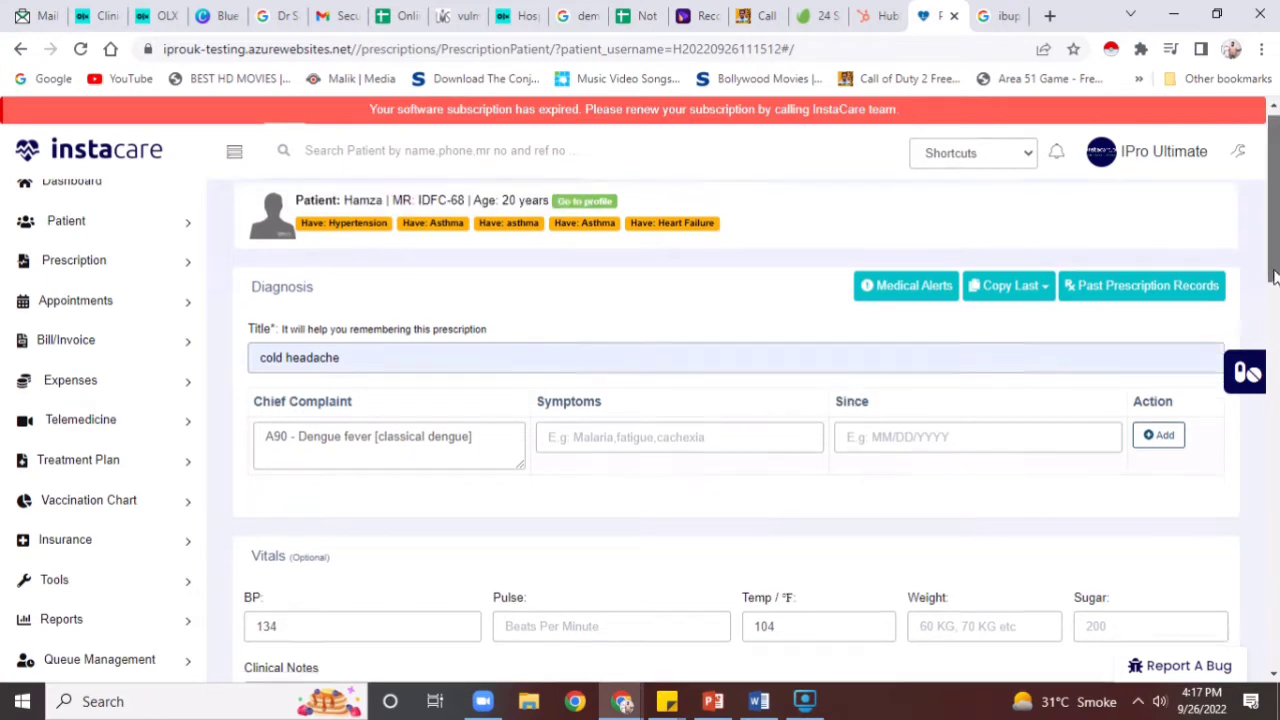
pyautogui.scroll(-7, 1215, 520)
pyautogui.scroll(-3, 1213, 540)
pyautogui.scroll(4, 1211, 530)
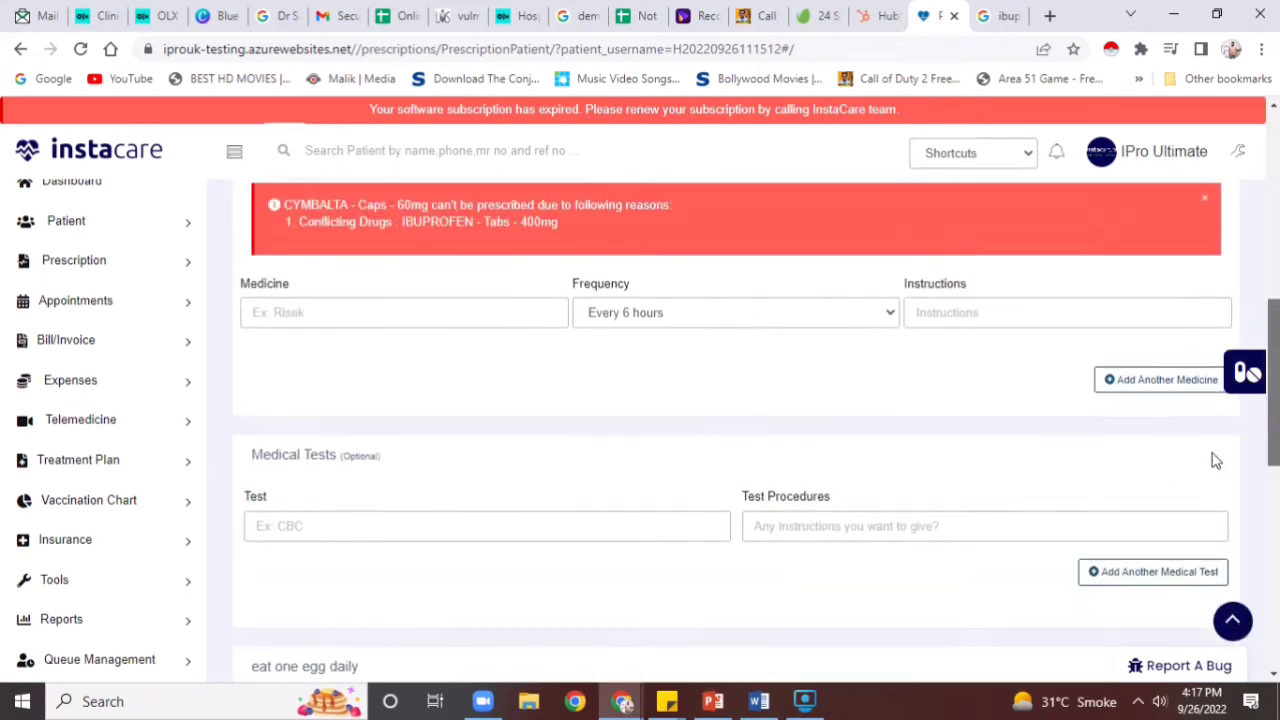
# Add CYMBALTA - Caps - 60mg to the medication list
pyautogui.click(469, 314)
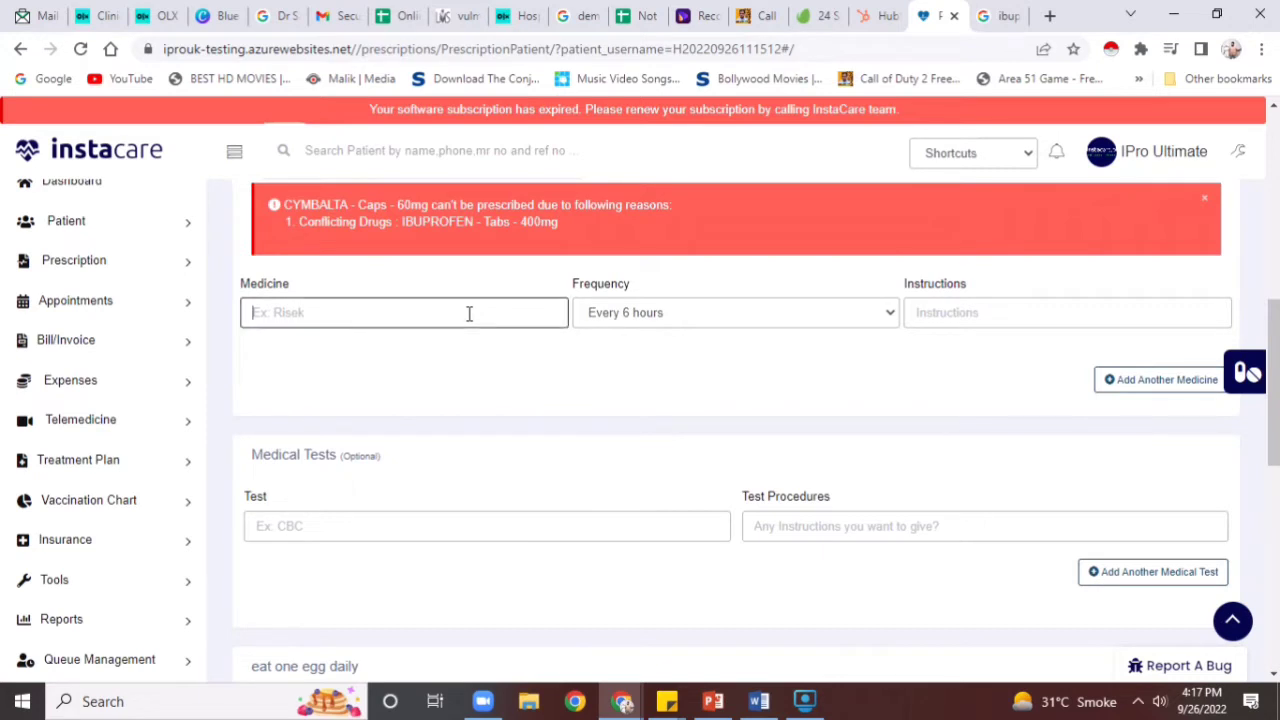
pyautogui.write('d')
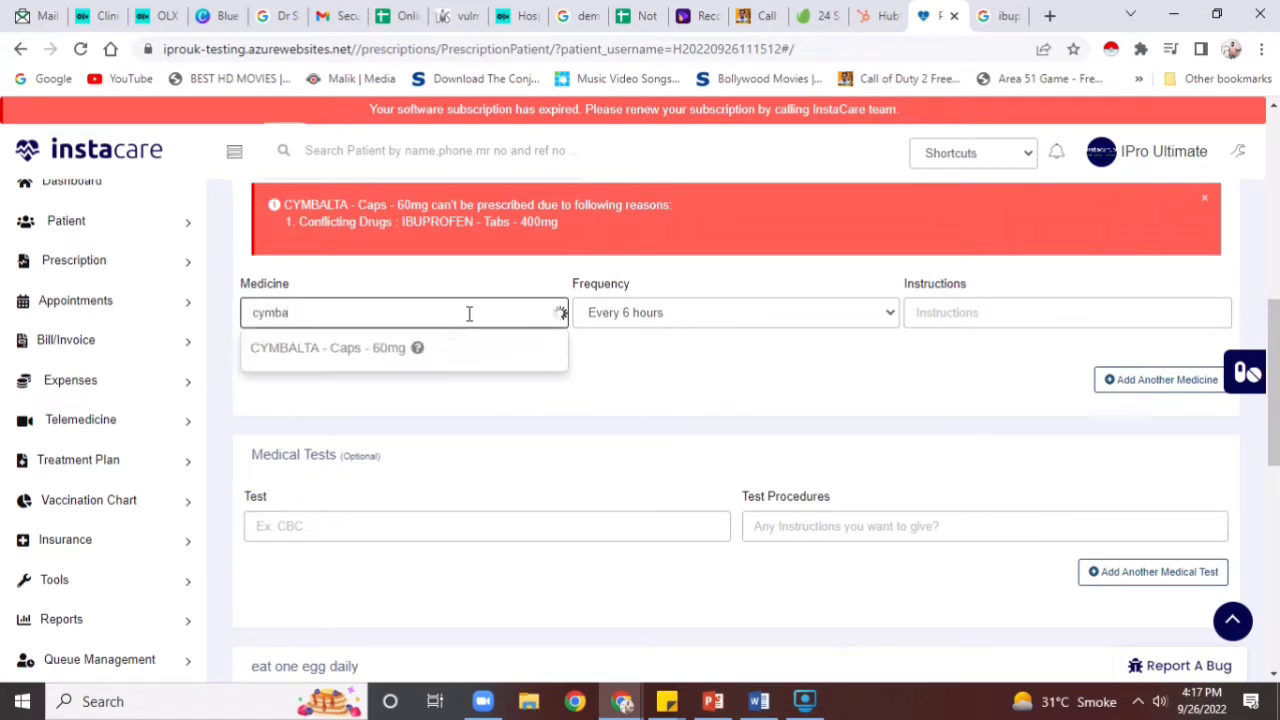
pyautogui.click(409, 360)
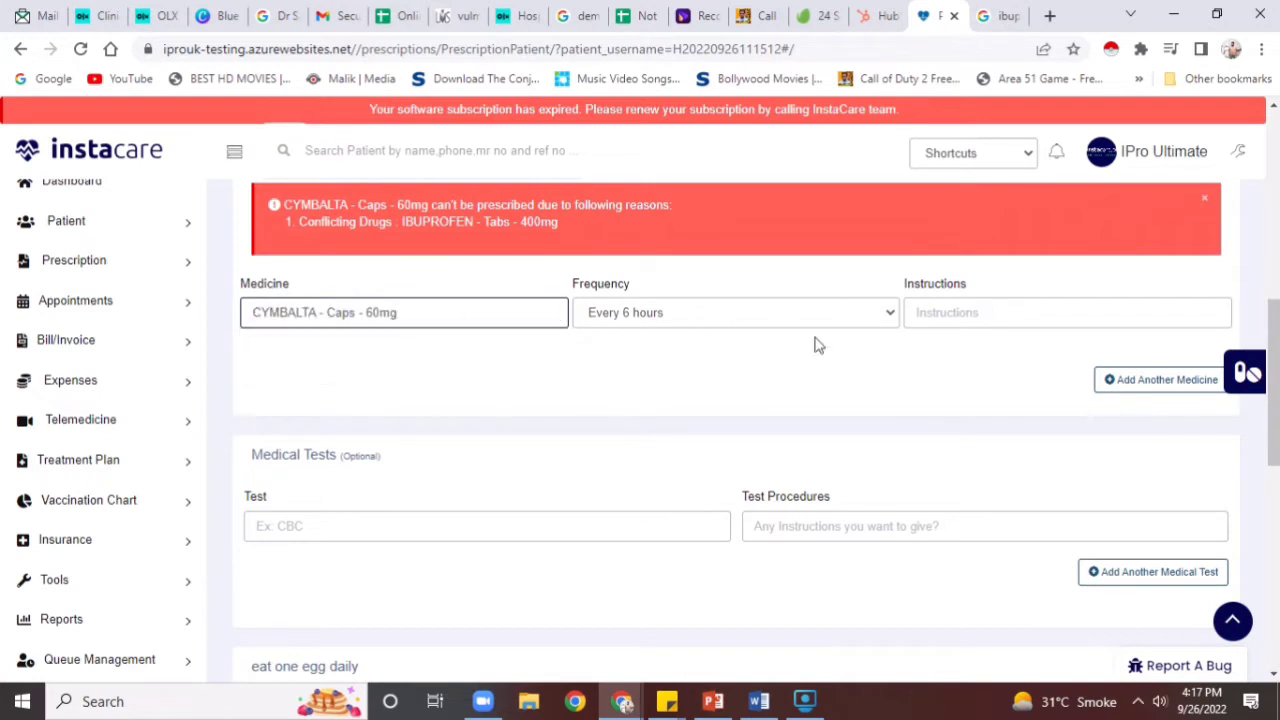
pyautogui.click(1158, 385)
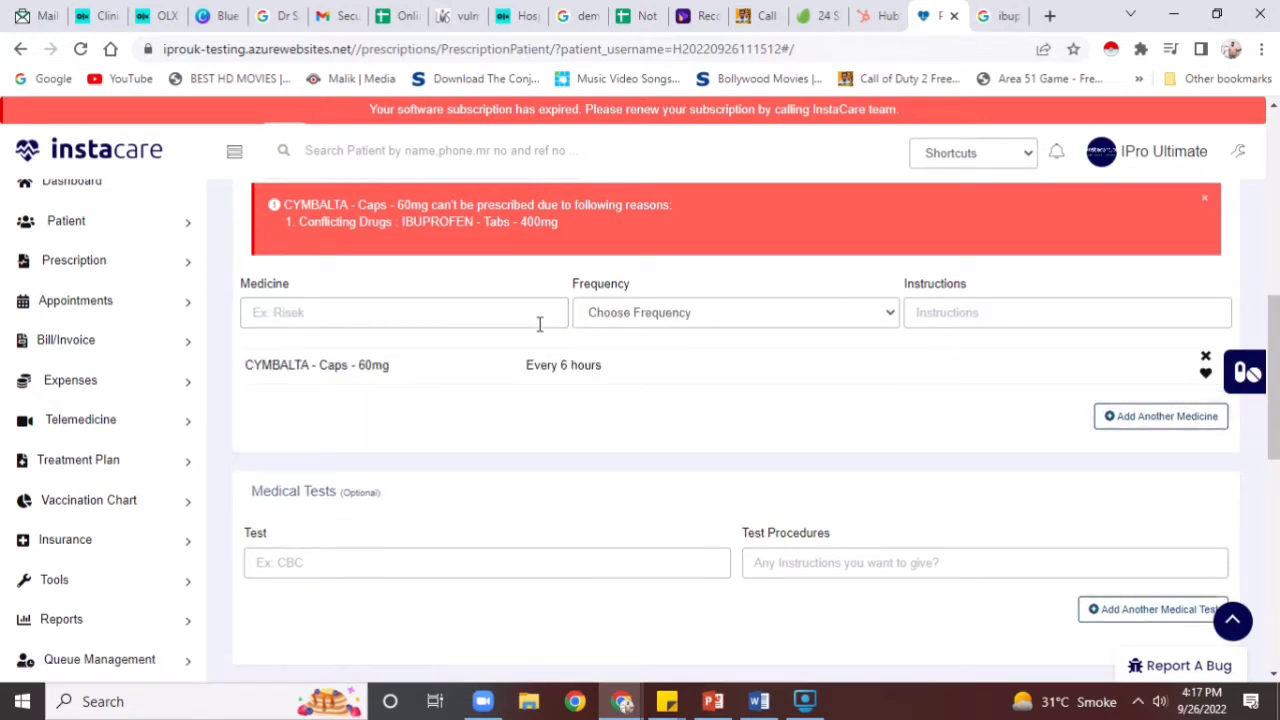
# Try adding IBUPROFEN - Tabs - 200mg, which is refused as conflicting with CYMBALTA
pyautogui.write('ibup')
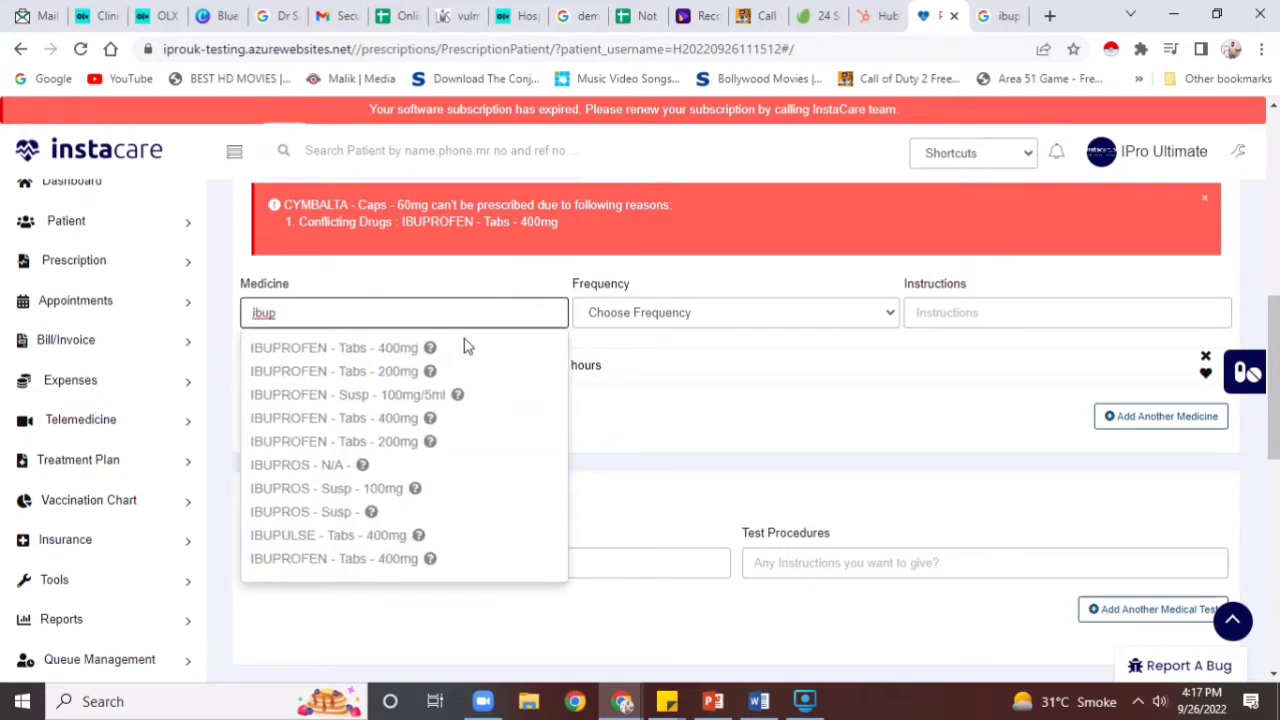
pyautogui.click(450, 373)
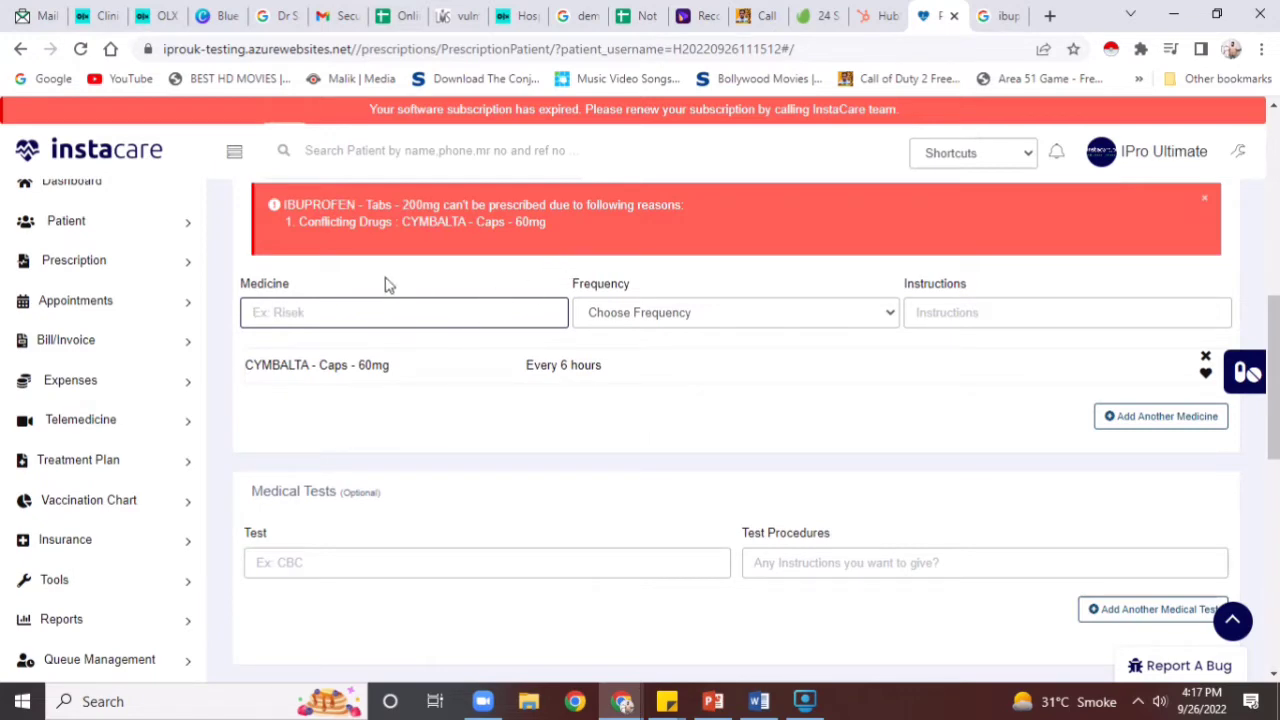
pyautogui.click(1250, 376)
pyautogui.click(672, 218)
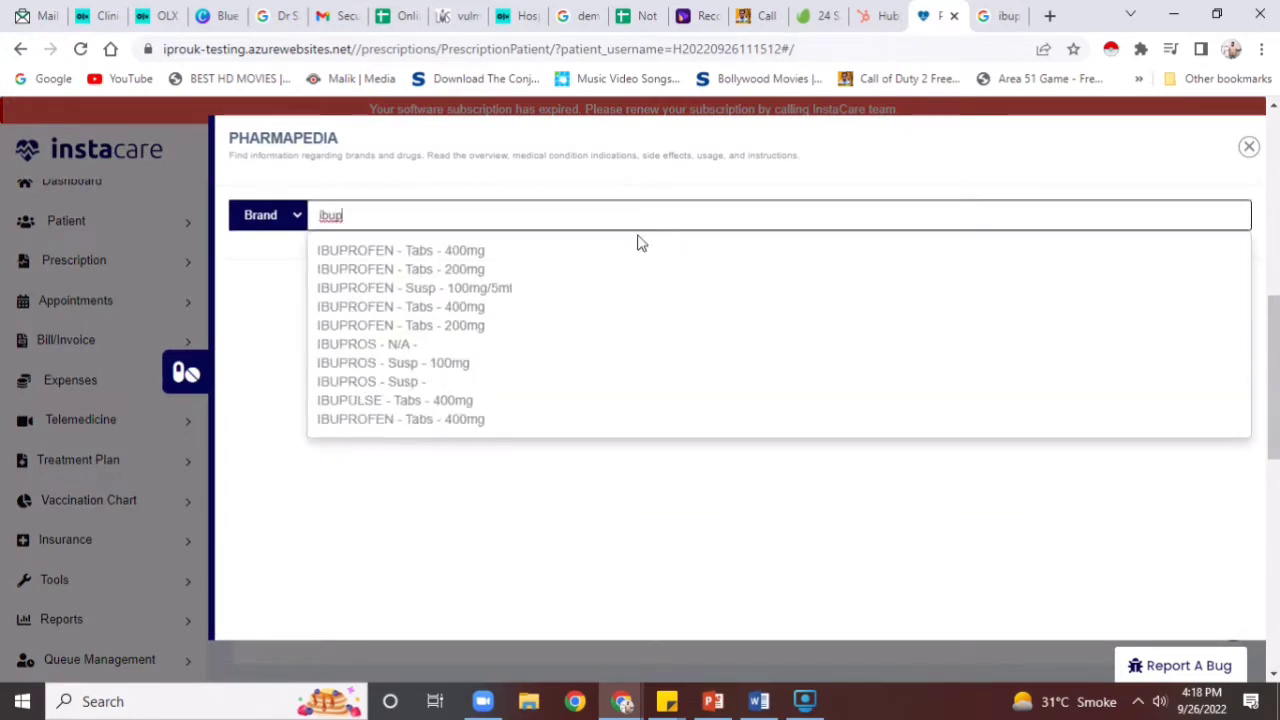
pyautogui.rightClick(561, 243)
pyautogui.click(561, 243)
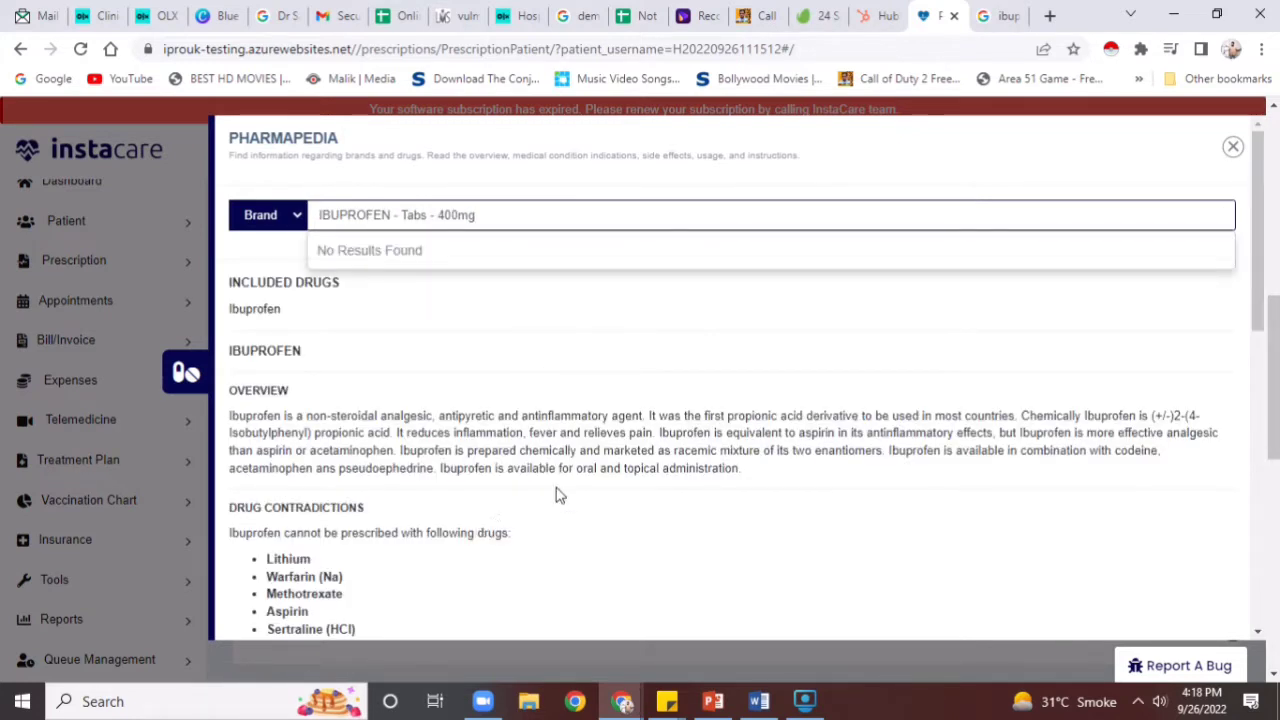
pyautogui.scroll(-2, 1182, 453)
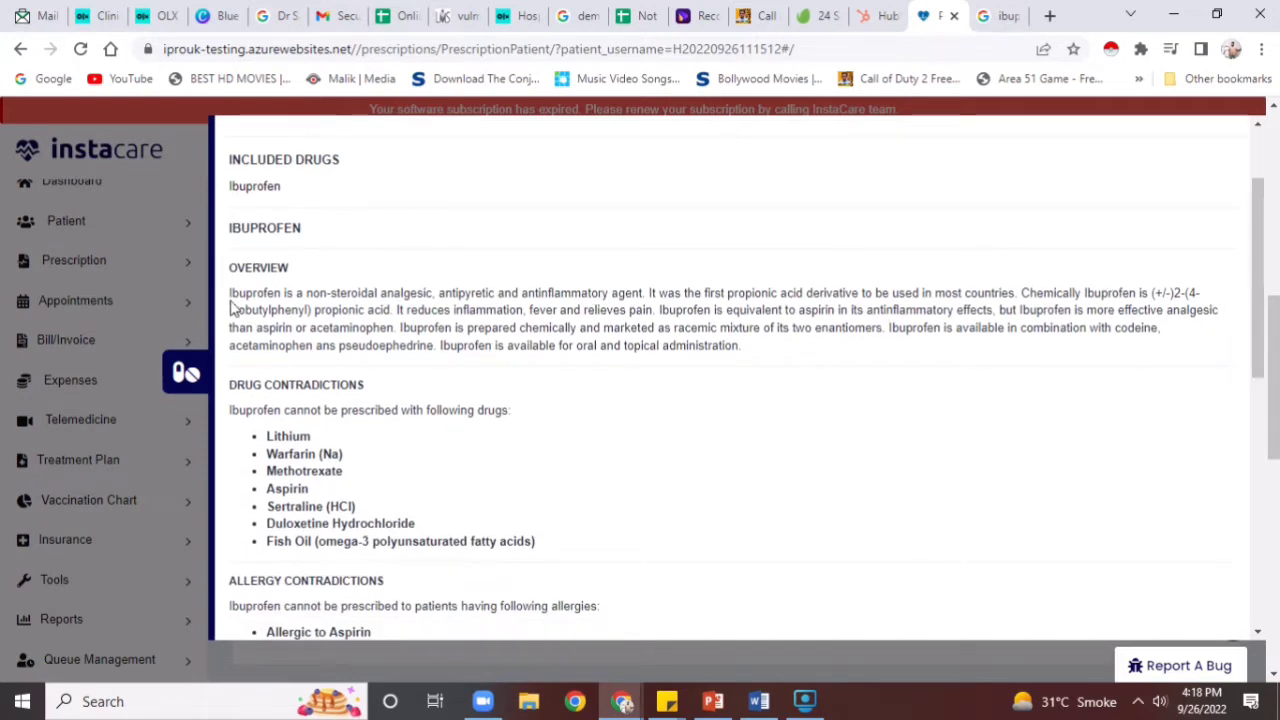
pyautogui.moveTo(230, 302); pyautogui.dragTo(572, 614)
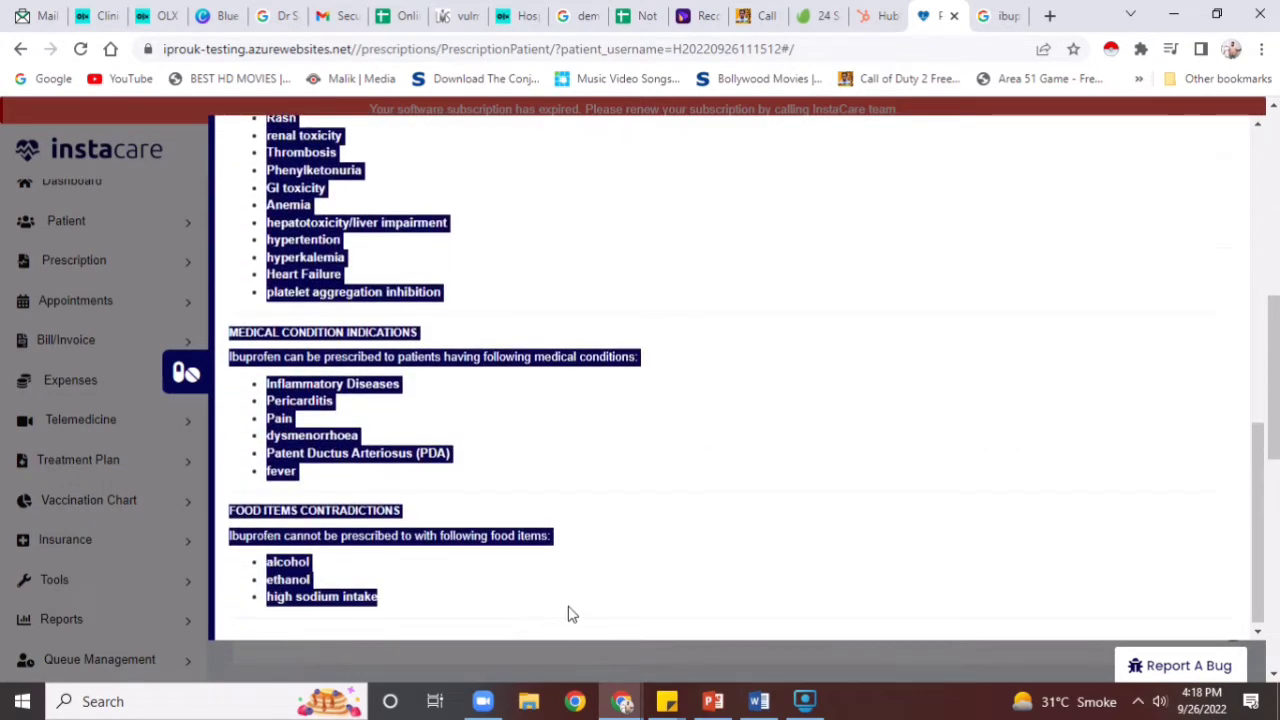
pyautogui.click(570, 612)
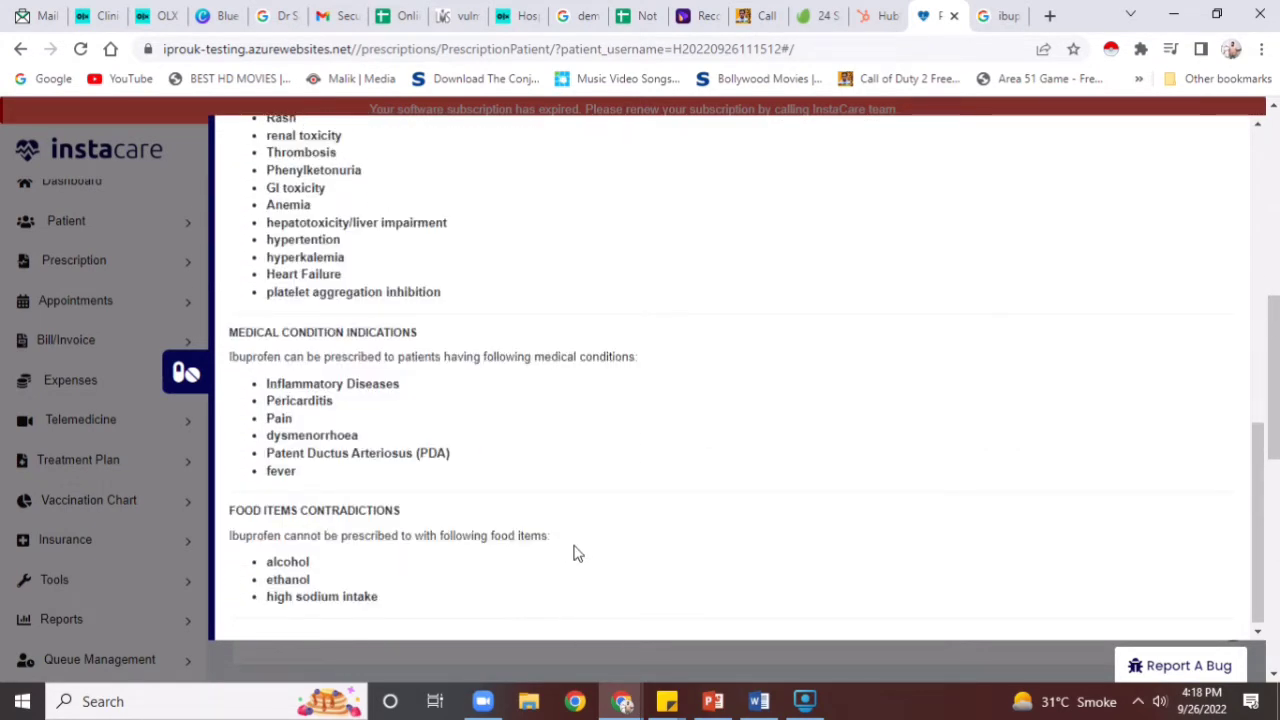
pyautogui.scroll(5, 575, 553)
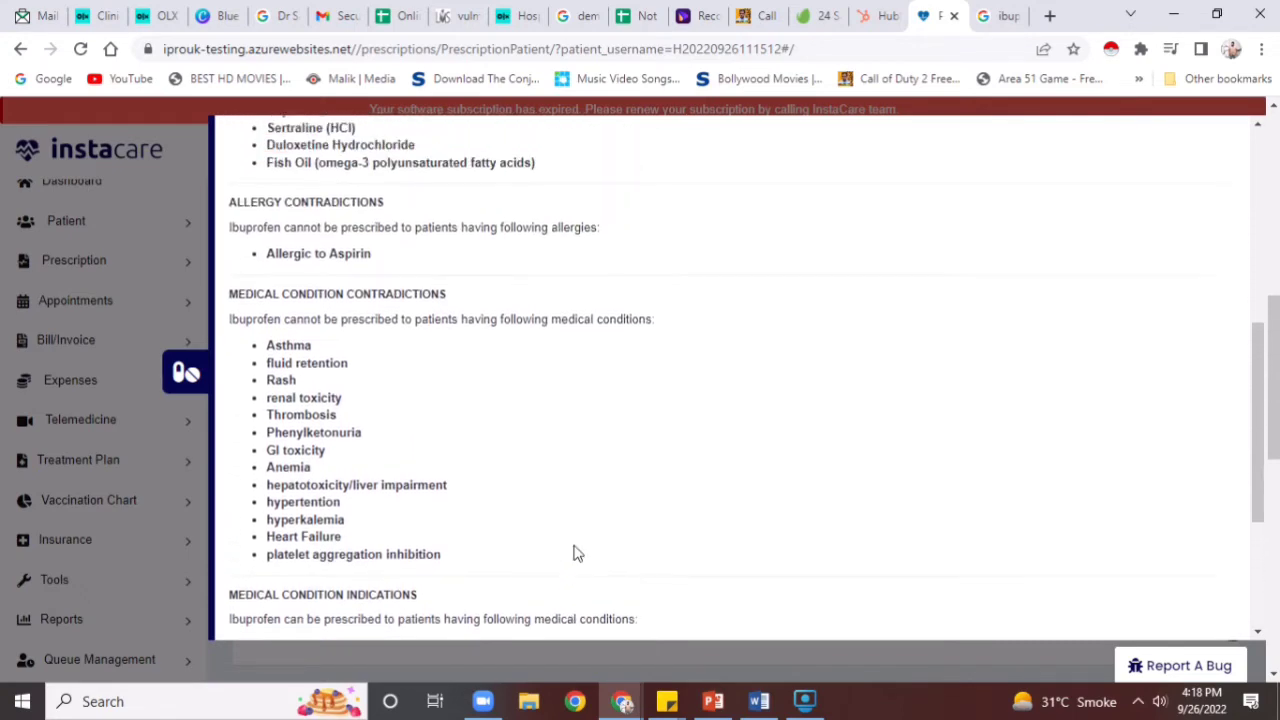
pyautogui.scroll(2, 575, 553)
pyautogui.scroll(5, 575, 553)
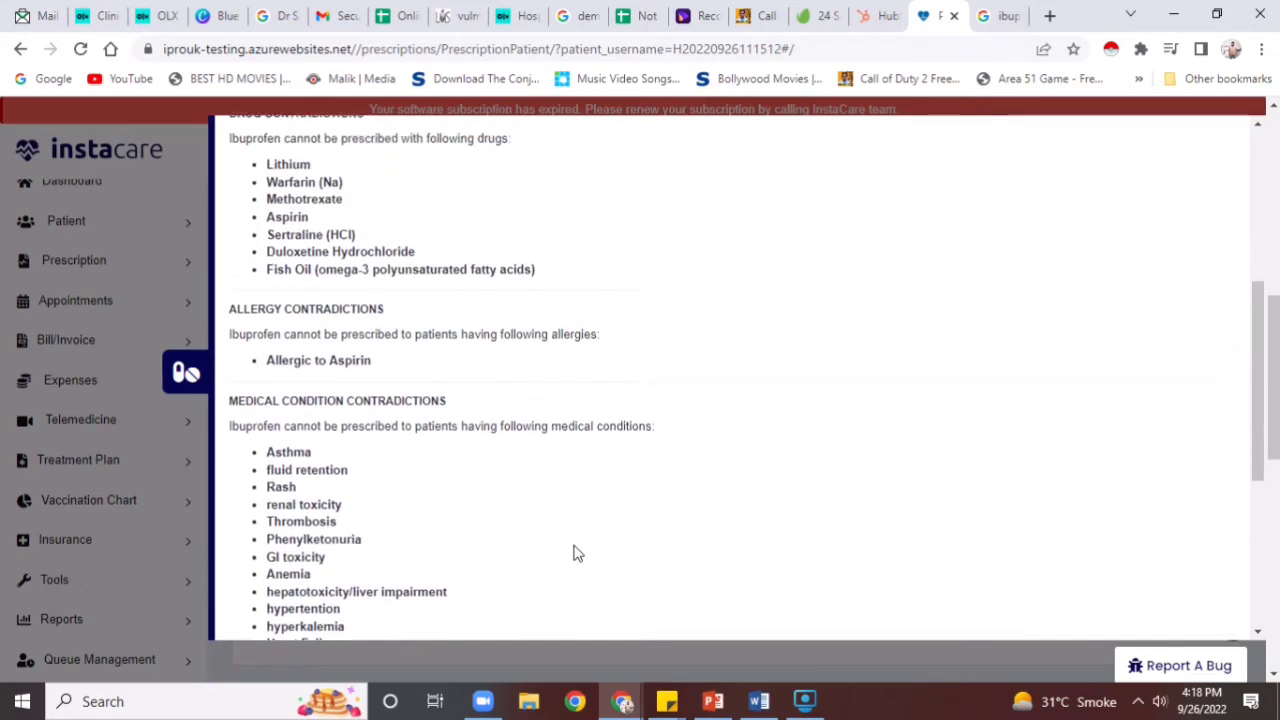
pyautogui.scroll(2, 575, 553)
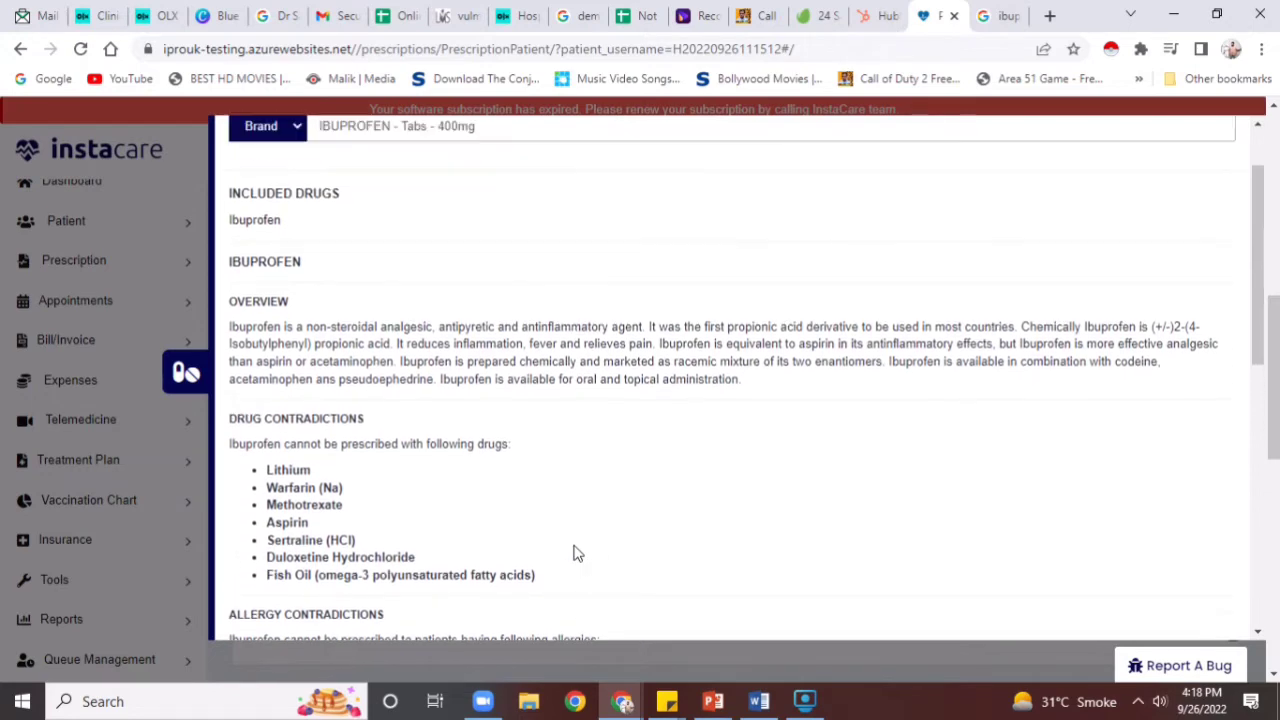
pyautogui.click(190, 376)
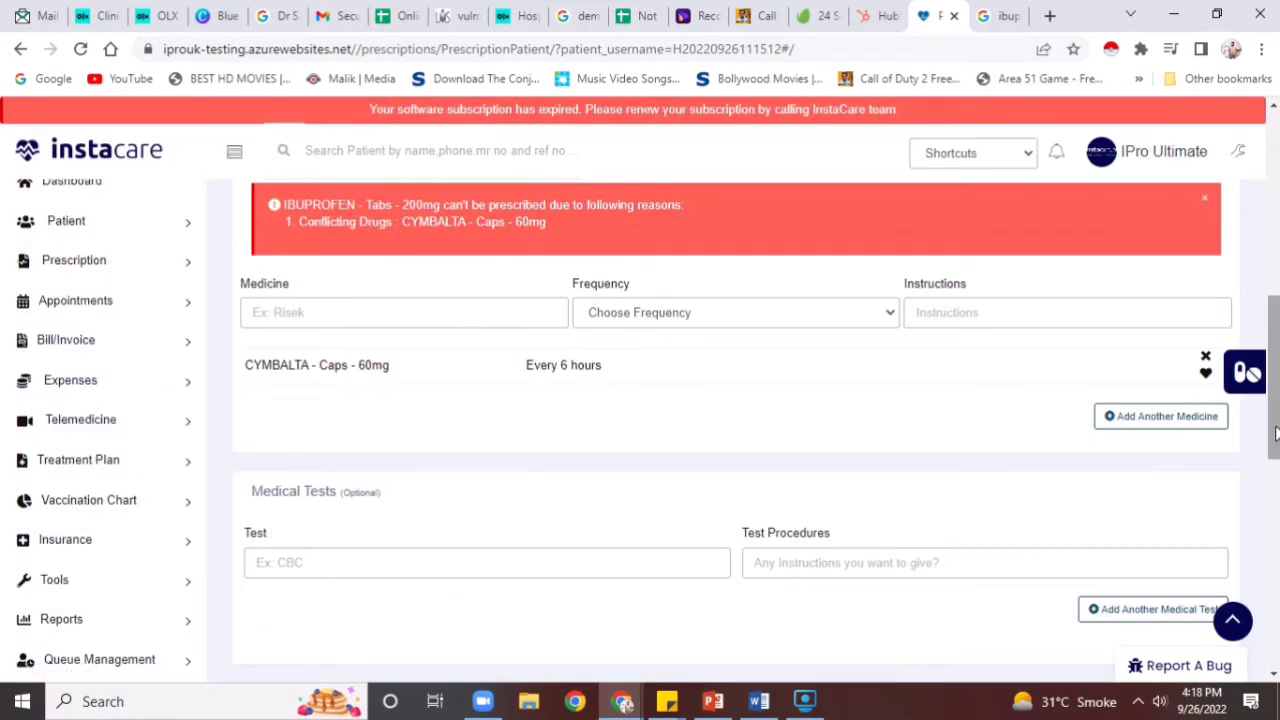
pyautogui.scroll(4, 1150, 462)
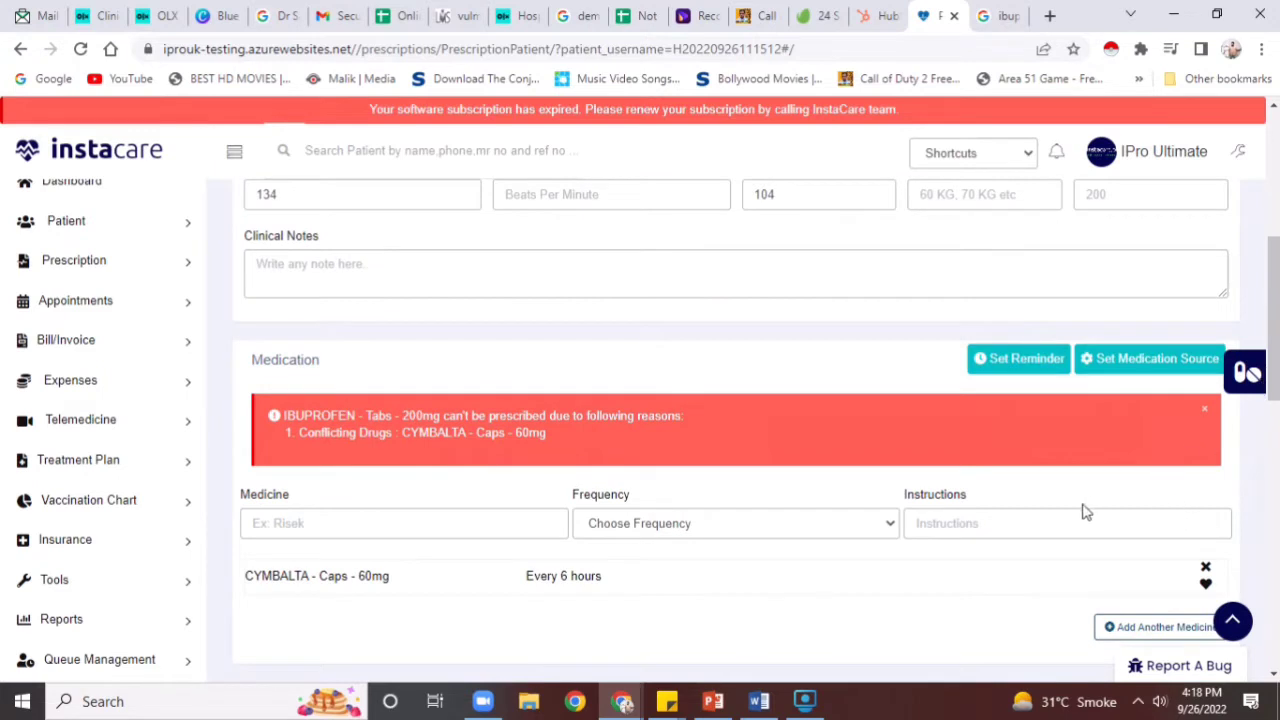
# Add PANADOL-CF - Tabs - 4mg at Every 12 hours with instructions 1 + 1 + 1
pyautogui.click(487, 517)
pyautogui.write('p')
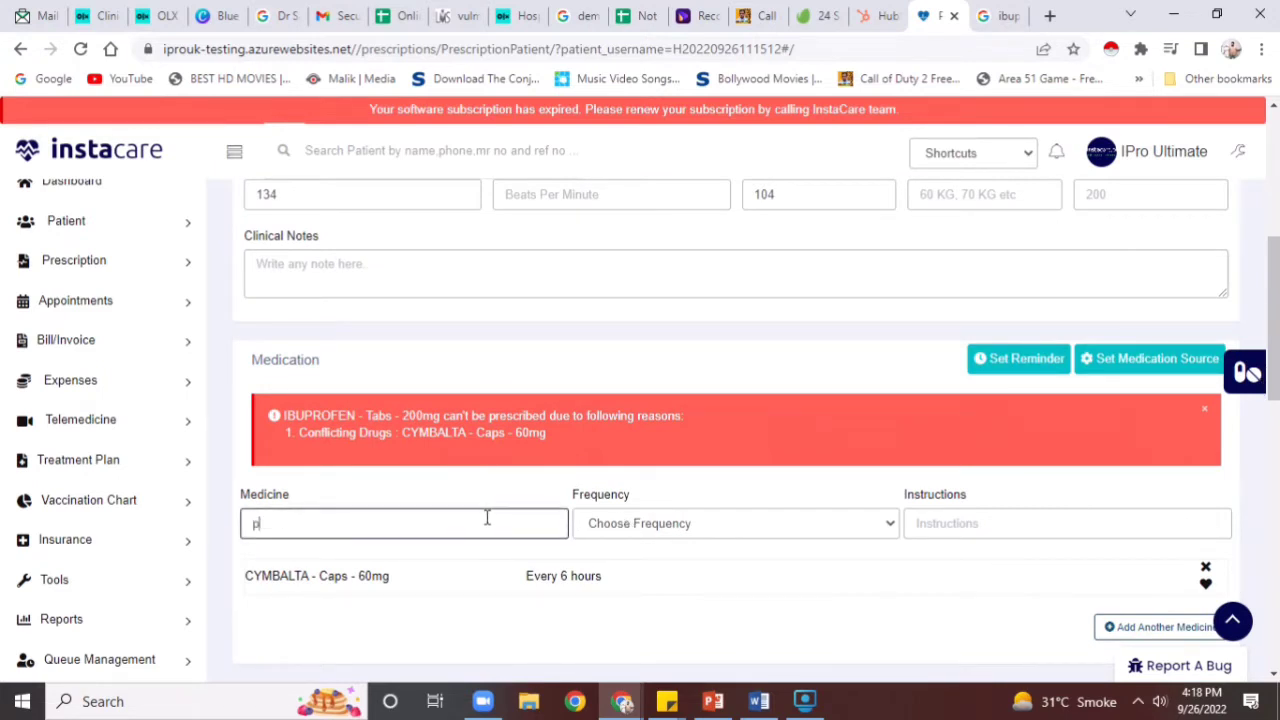
pyautogui.write('anadol')
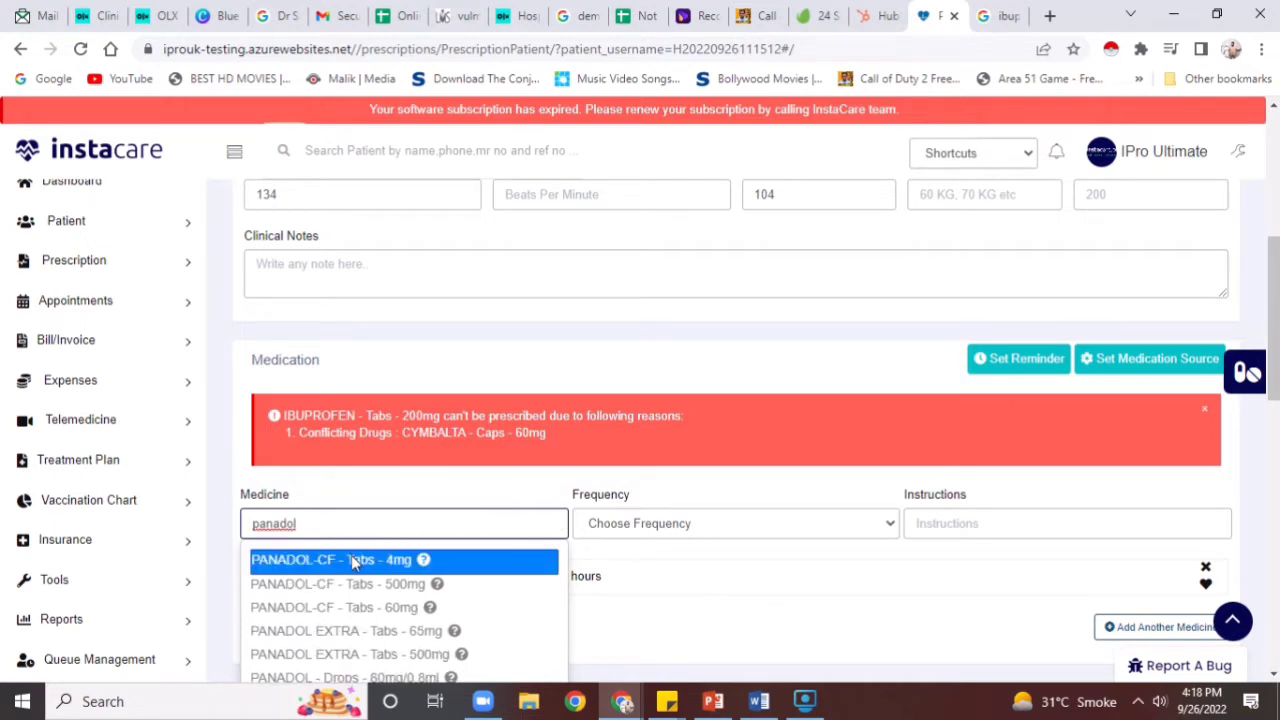
pyautogui.click(352, 563)
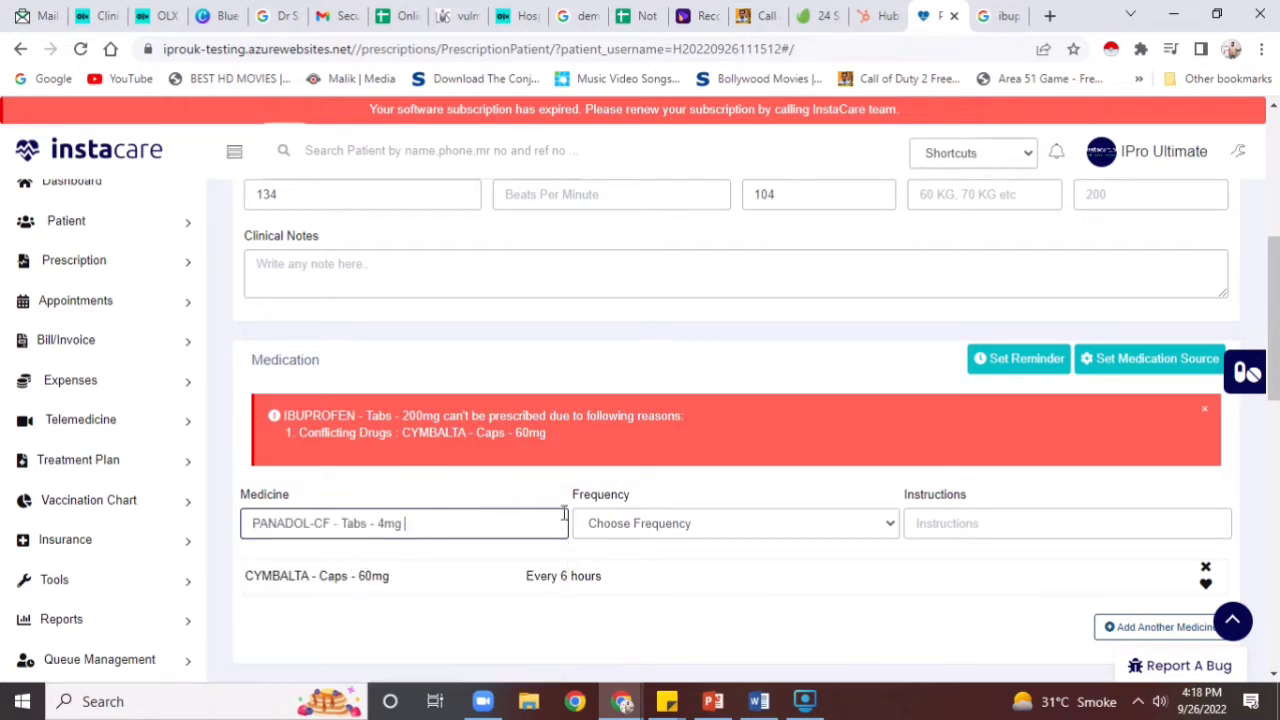
pyautogui.click(840, 543)
pyautogui.click(834, 466)
pyautogui.click(966, 531)
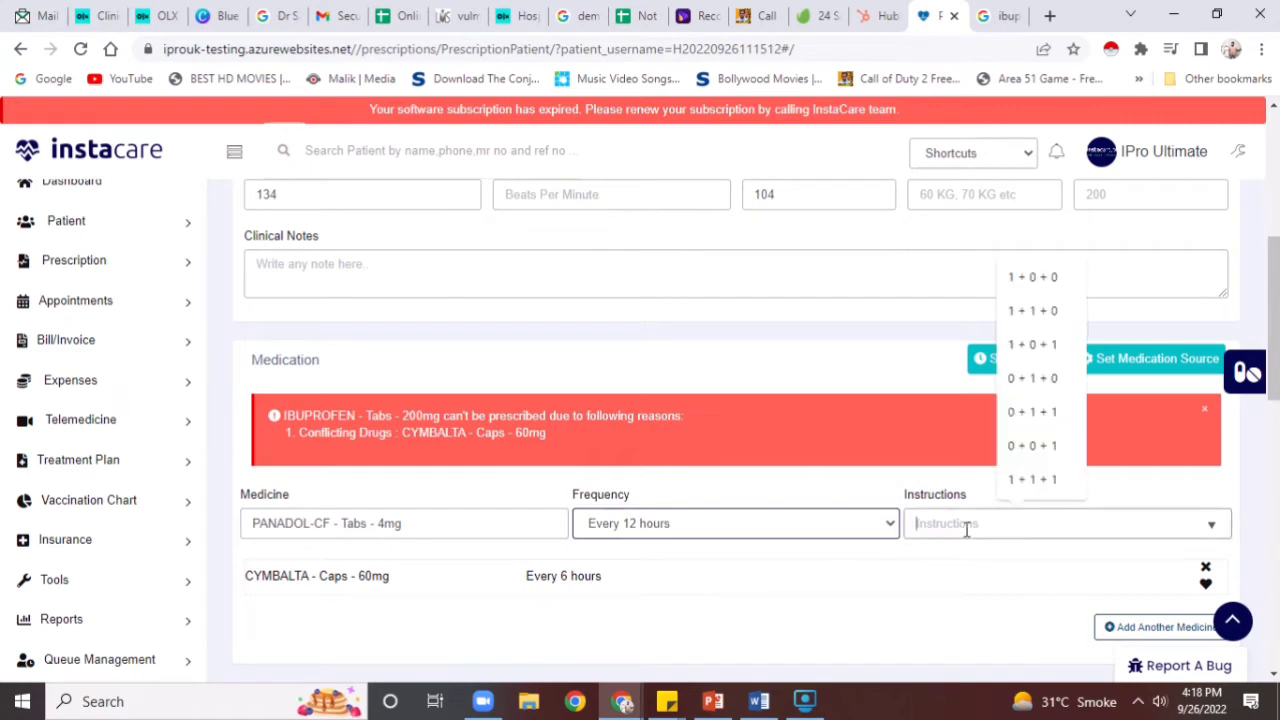
pyautogui.click(1040, 479)
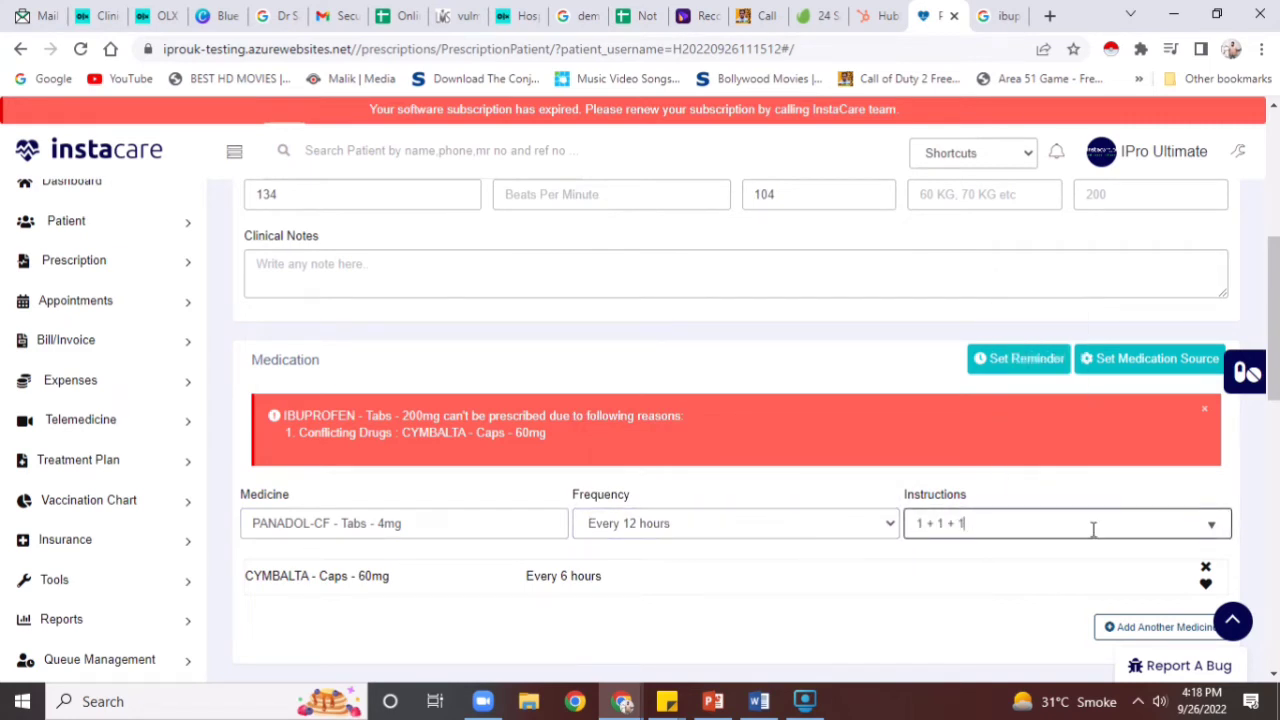
pyautogui.click(1118, 626)
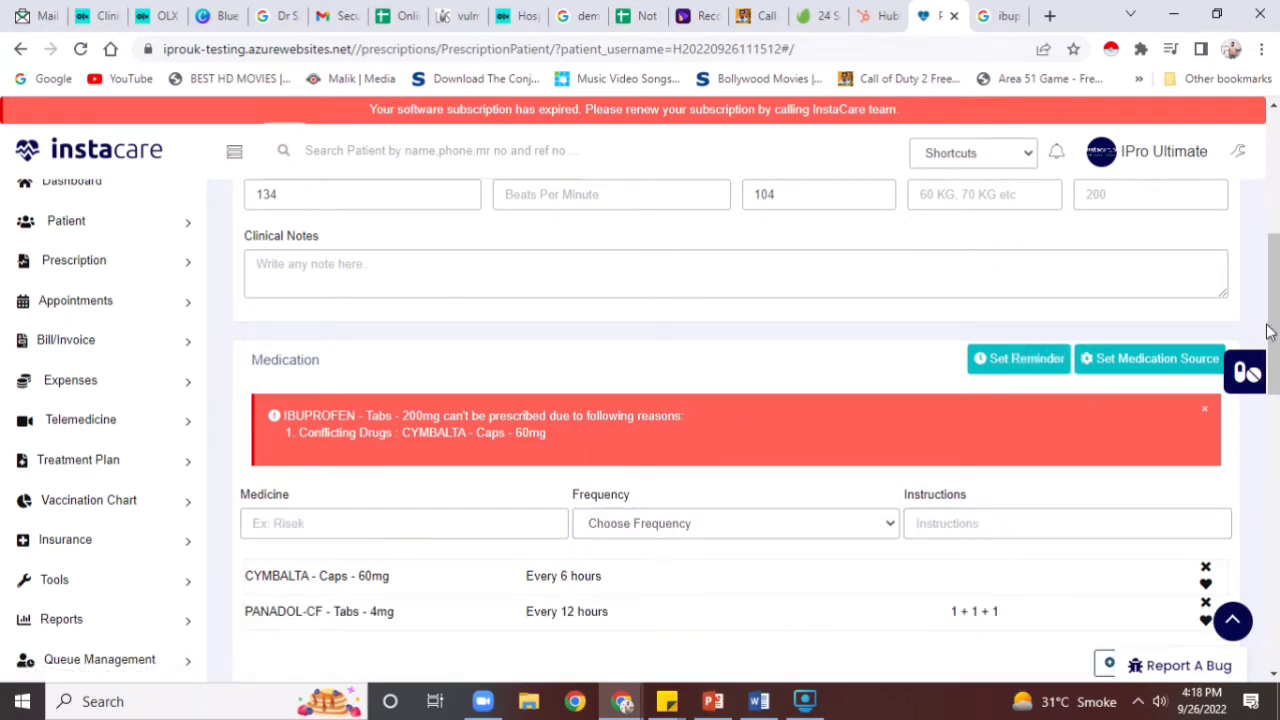
pyautogui.moveTo(1268, 332); pyautogui.dragTo(1274, 385)
pyautogui.tripleClick(1231, 523)
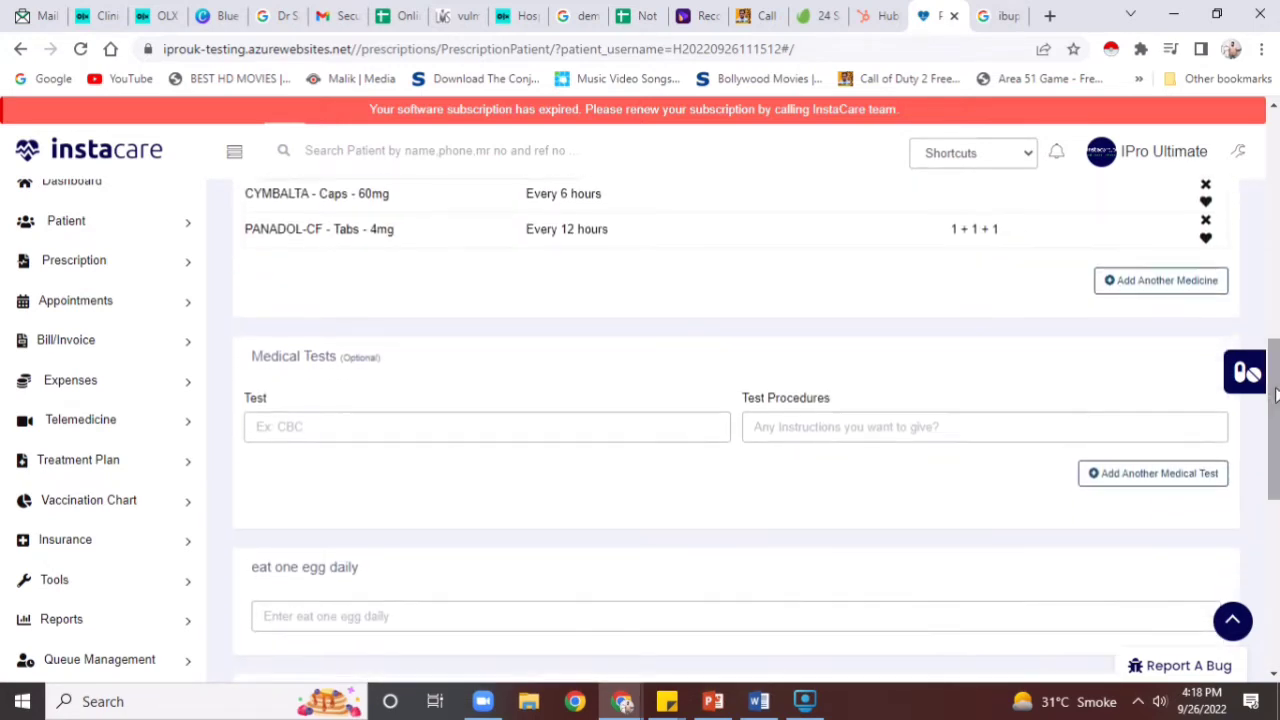
# Add DENGUE - CBC to the medical tests list
pyautogui.click(690, 424)
pyautogui.write('dengu')
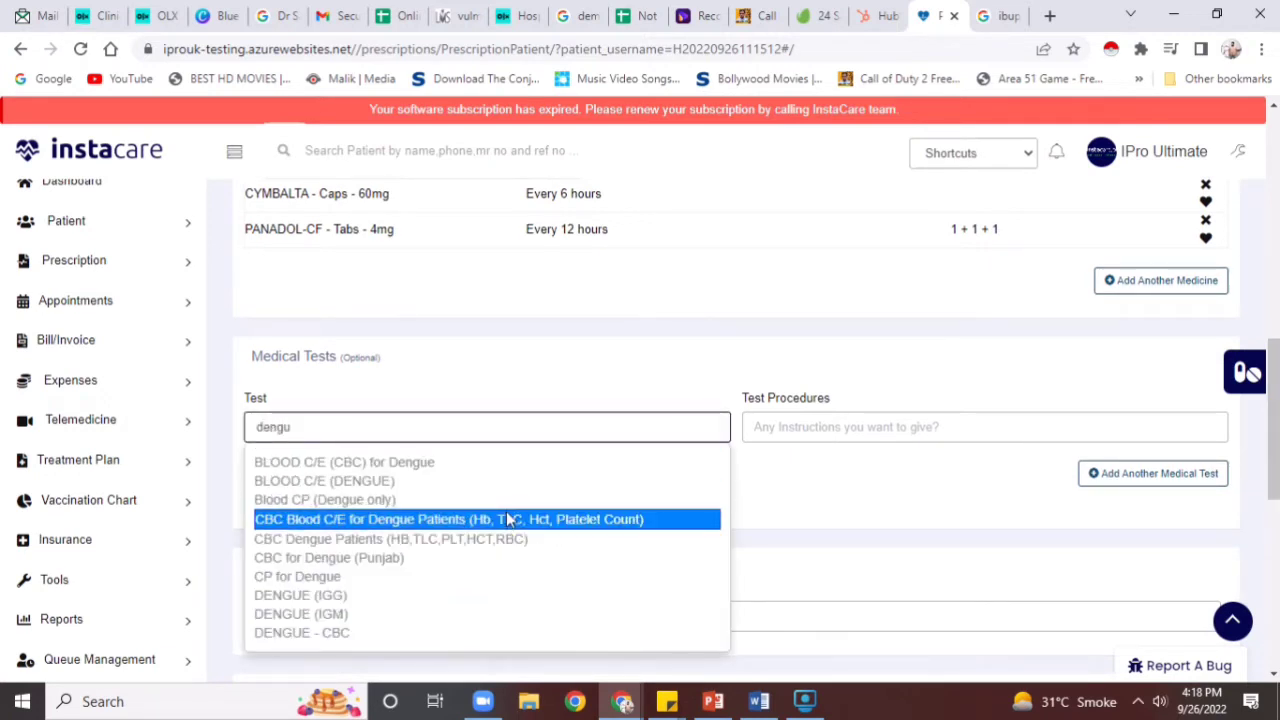
pyautogui.click(474, 628)
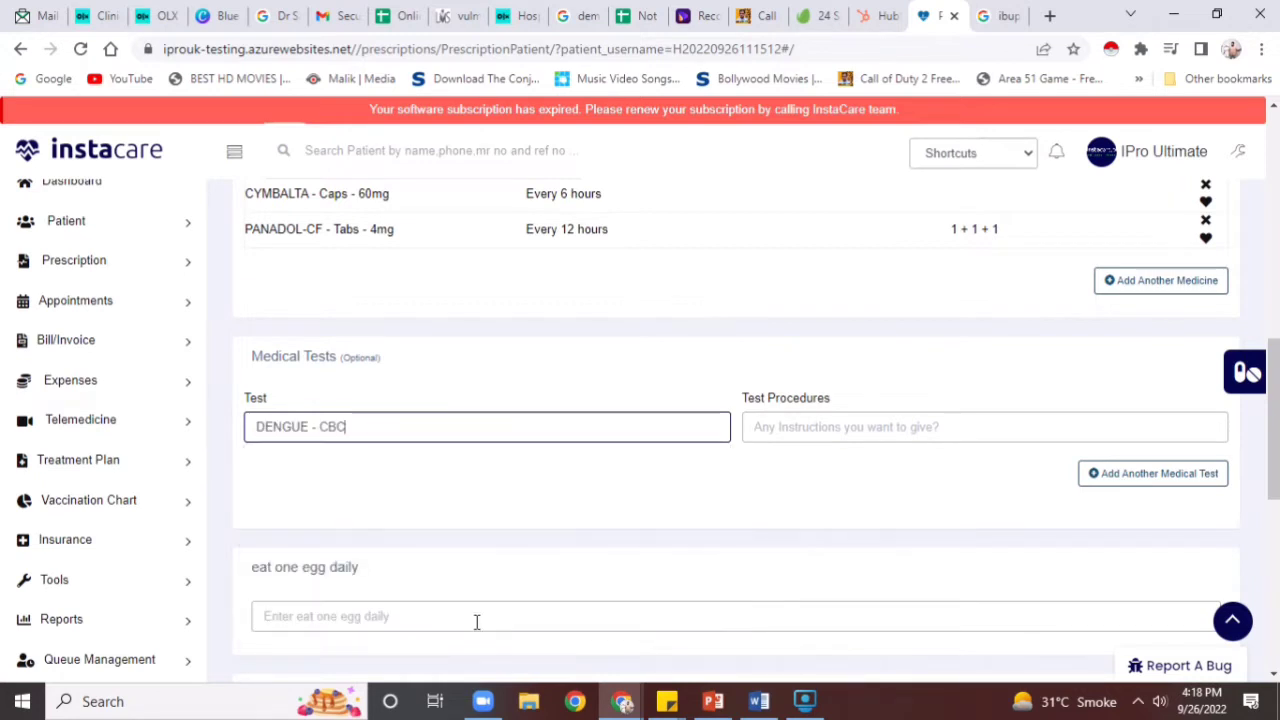
pyautogui.click(1126, 508)
pyautogui.click(1134, 484)
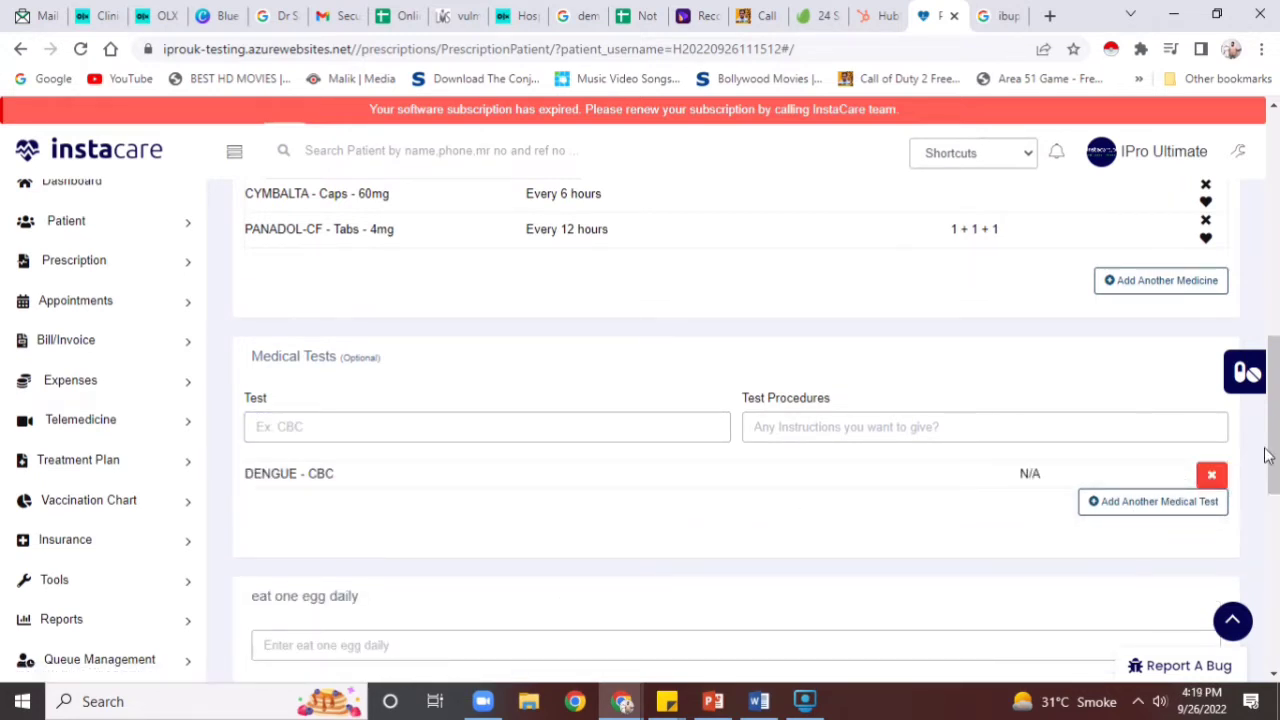
pyautogui.moveTo(1270, 456); pyautogui.dragTo(1210, 531)
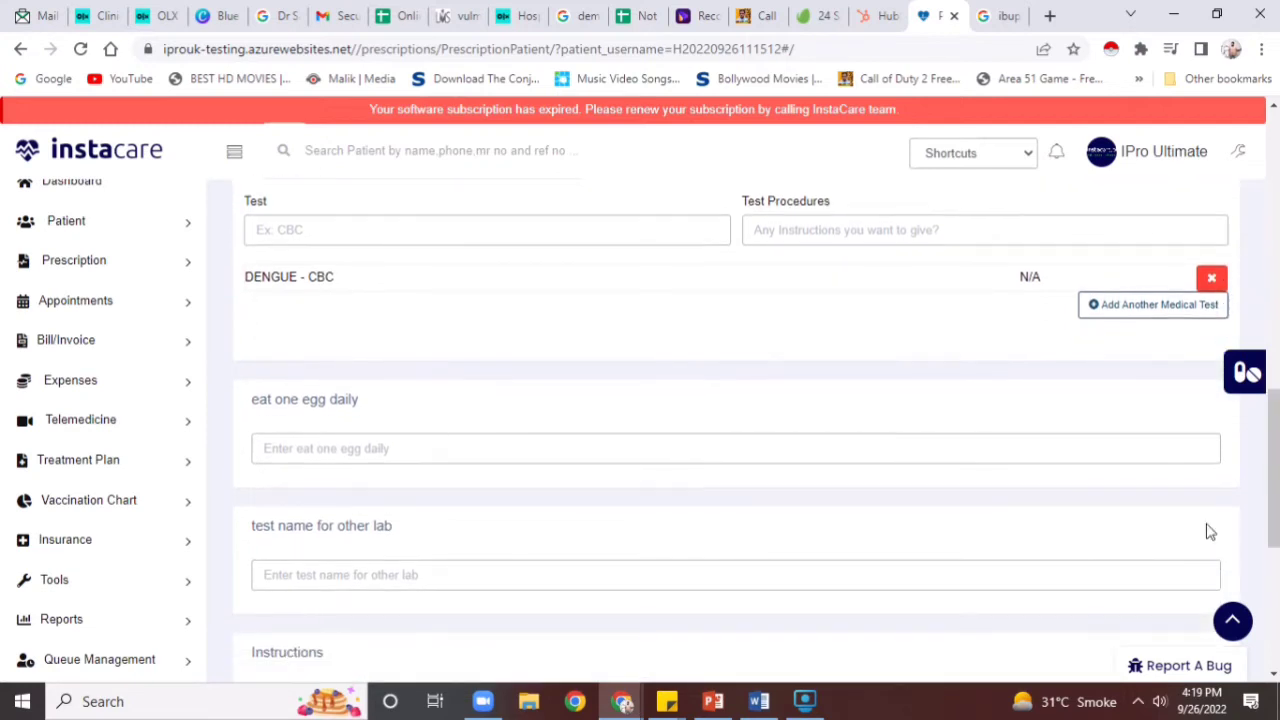
# Type 'da' in the eat-one-egg-daily field and move to the other-lab test name field
pyautogui.click(821, 435)
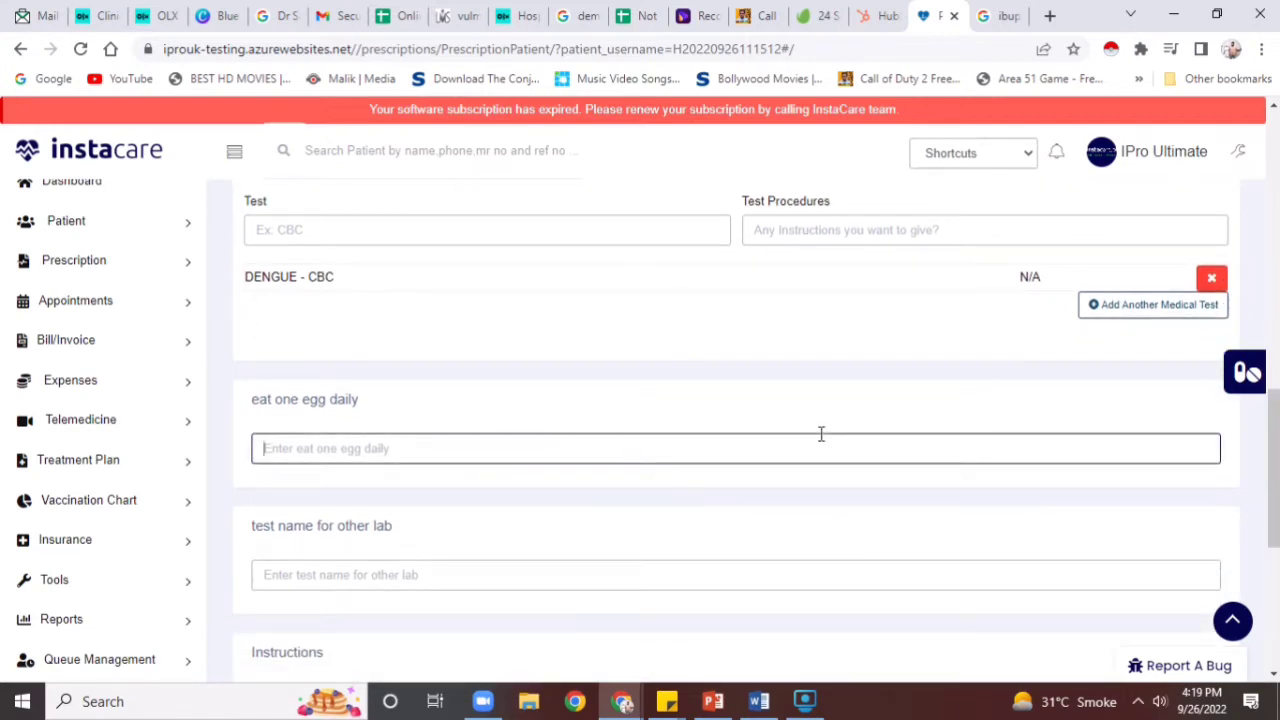
pyautogui.write('daily apple juice')
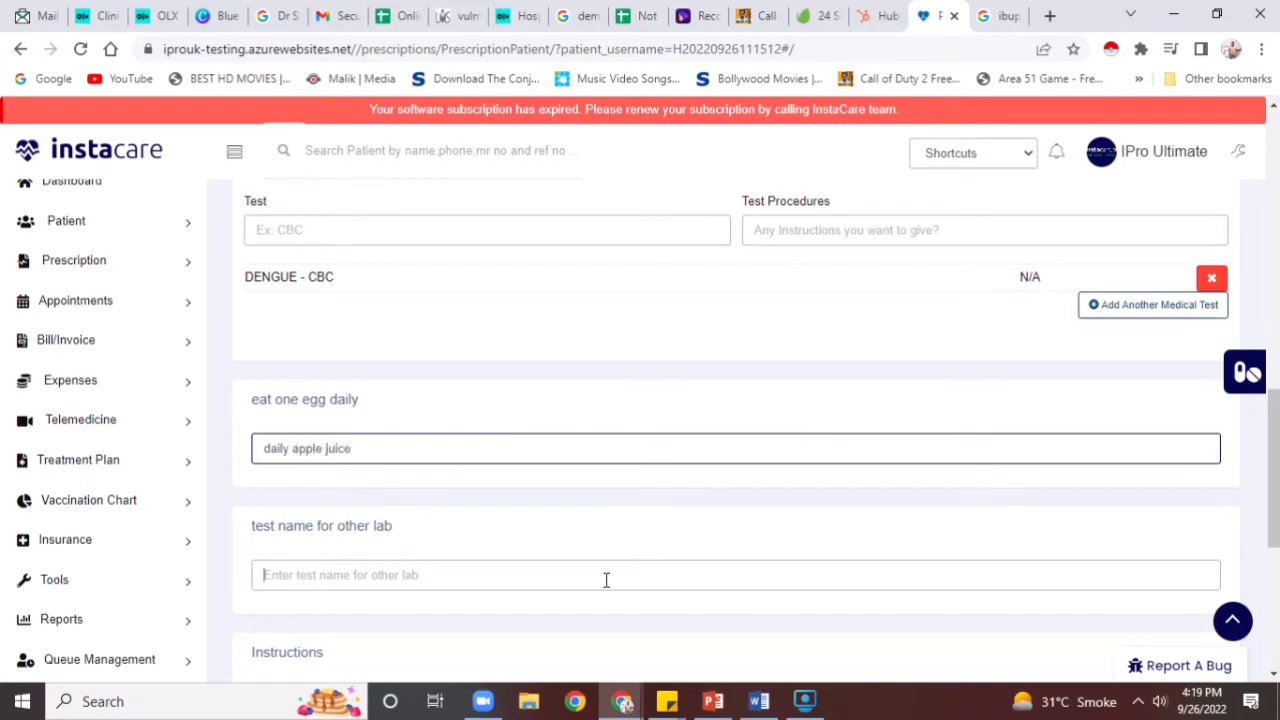
pyautogui.click(606, 579)
pyautogui.scroll(-3, 615, 582)
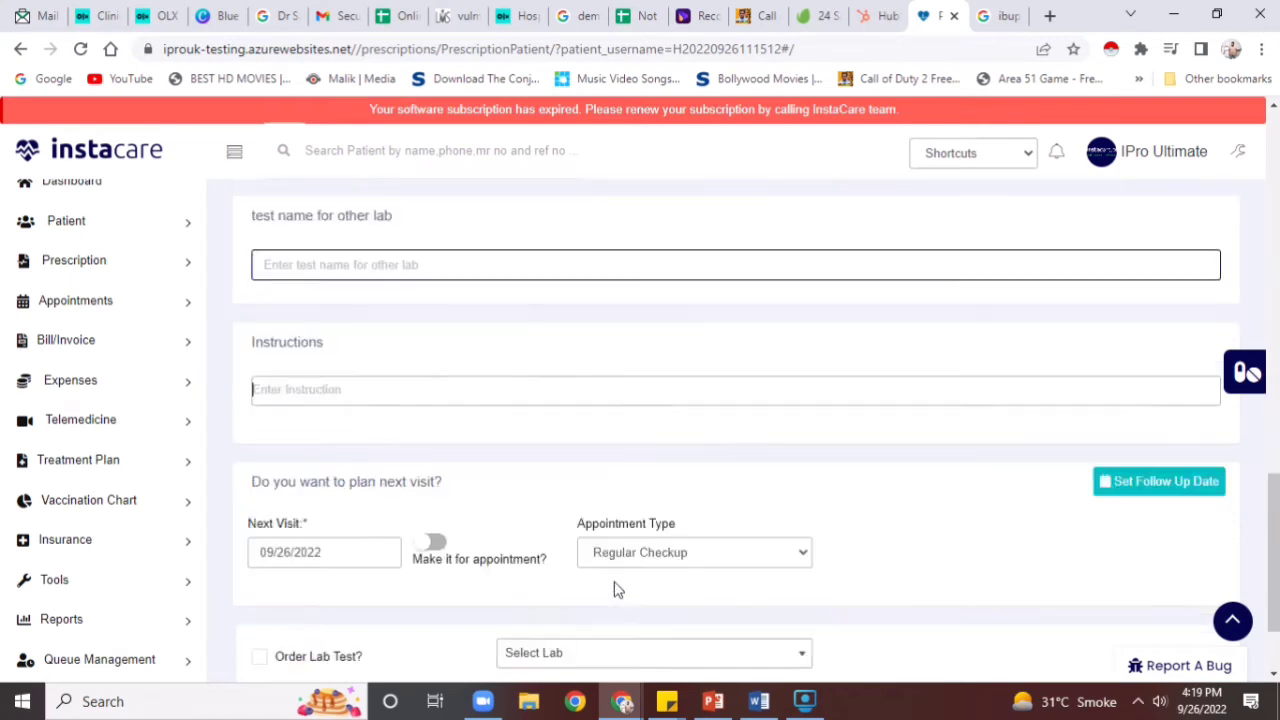
pyautogui.click(617, 590)
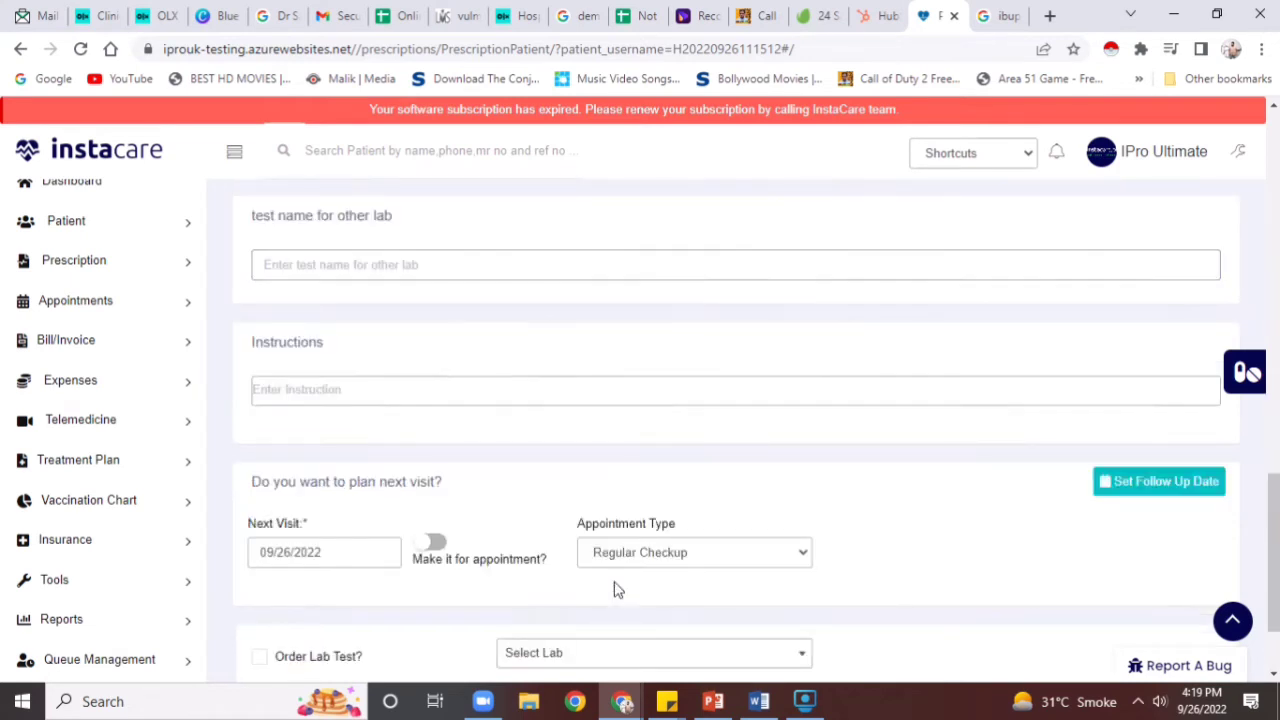
# Set the next visit date to September 27, 2022
pyautogui.click(316, 548)
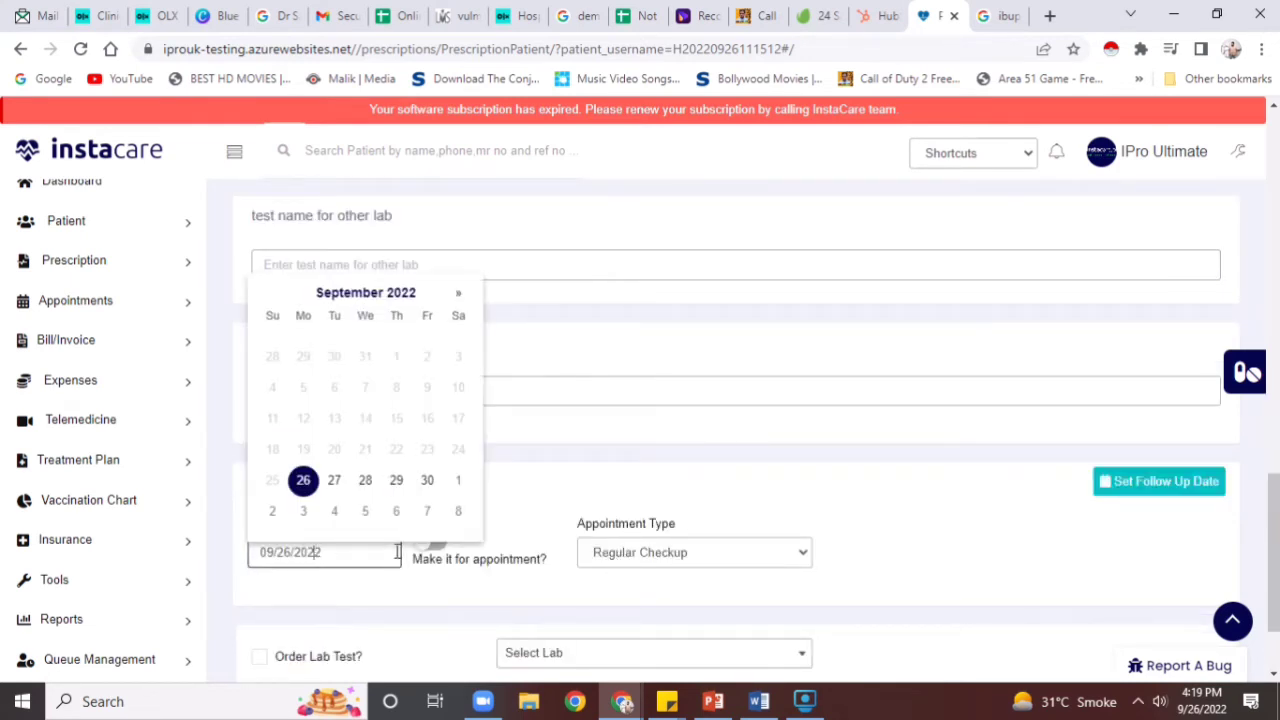
pyautogui.click(396, 482)
pyautogui.click(334, 482)
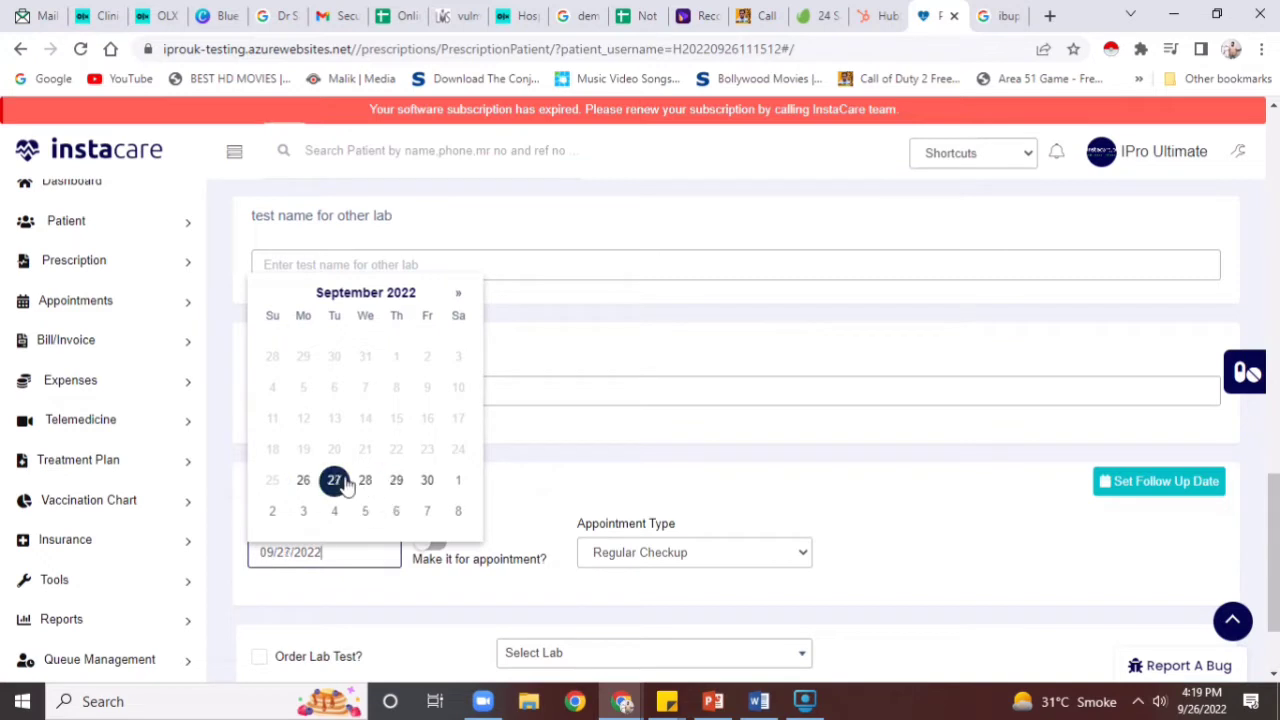
pyautogui.click(466, 596)
# Book the next visit as a Regular Checkup appointment starting 06:00 PM
pyautogui.click(430, 542)
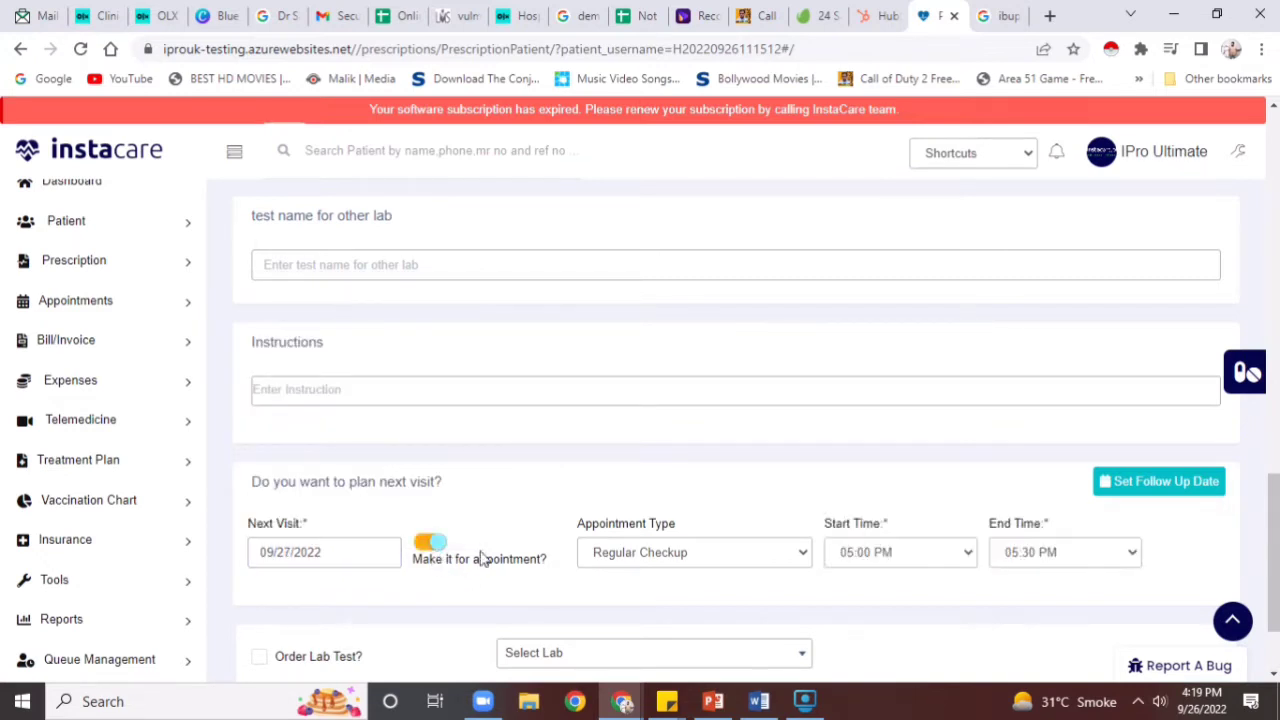
pyautogui.click(609, 562)
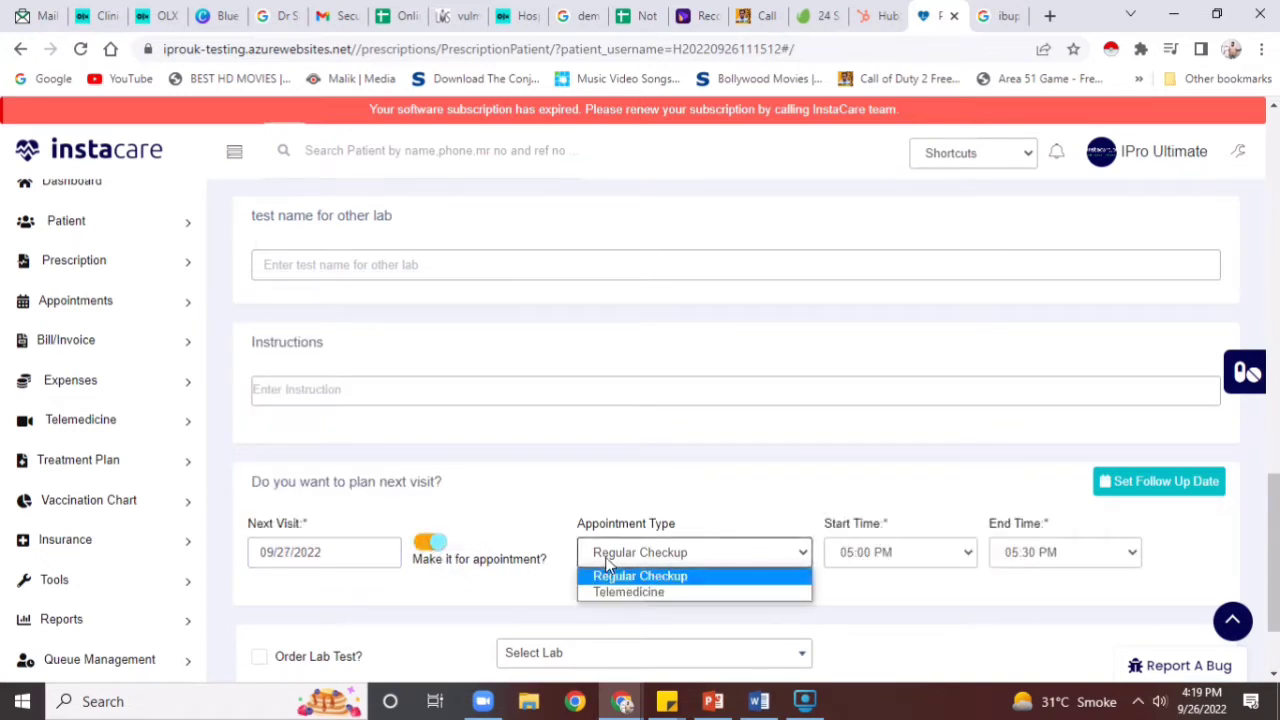
pyautogui.click(607, 565)
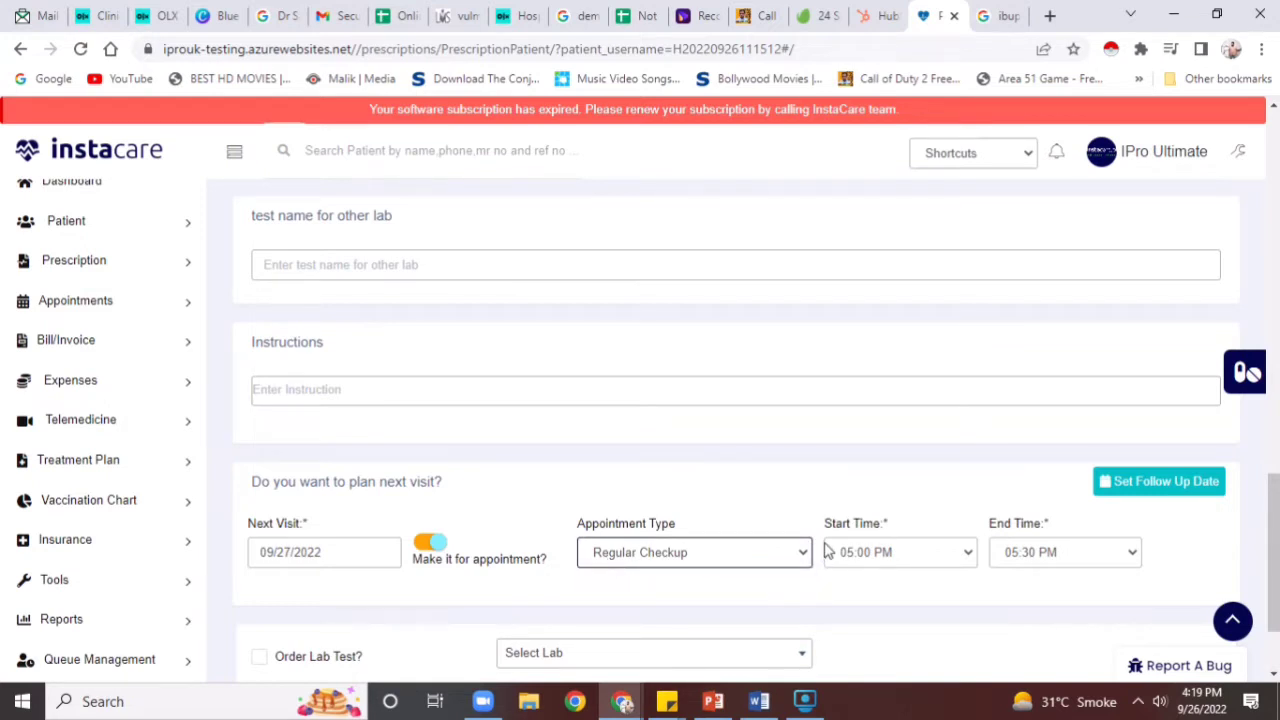
pyautogui.click(828, 552)
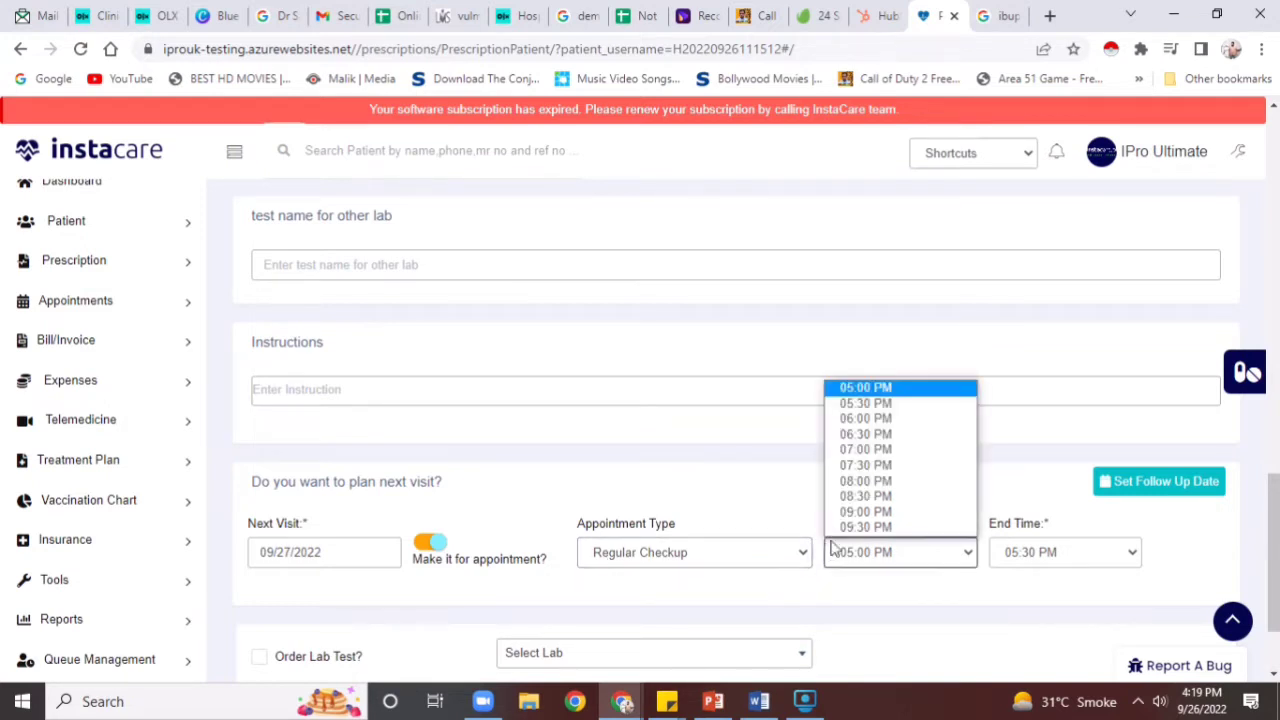
pyautogui.click(878, 420)
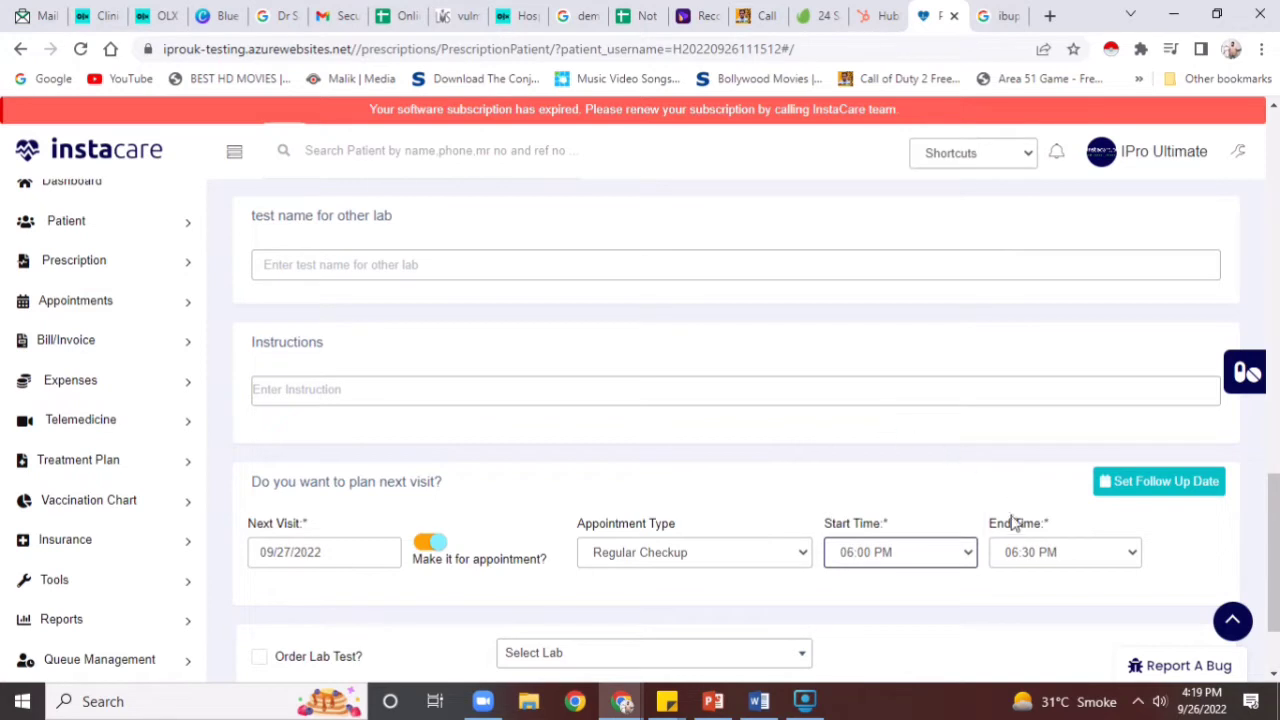
pyautogui.click(986, 600)
pyautogui.moveTo(1272, 546); pyautogui.dragTo(1266, 595)
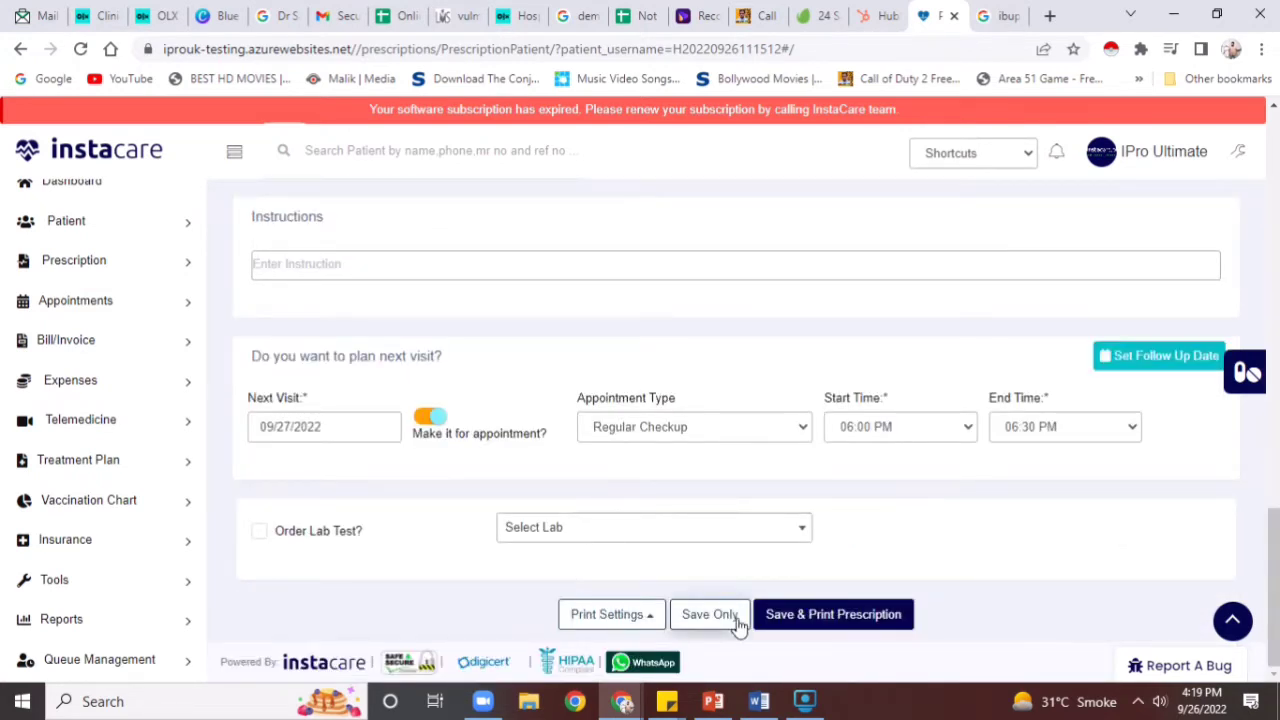
# Try Save & Print Prescription, which flags the other-lab test name as required
pyautogui.scroll(1, 833, 617)
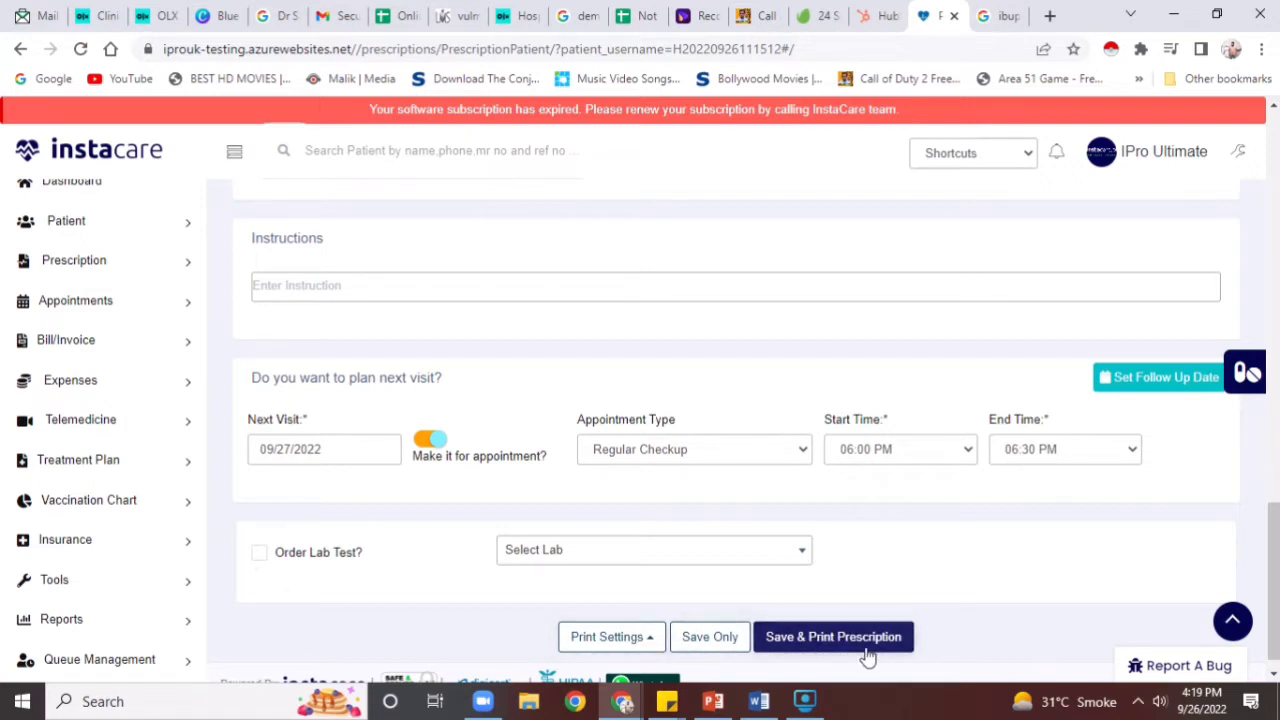
pyautogui.click(635, 647)
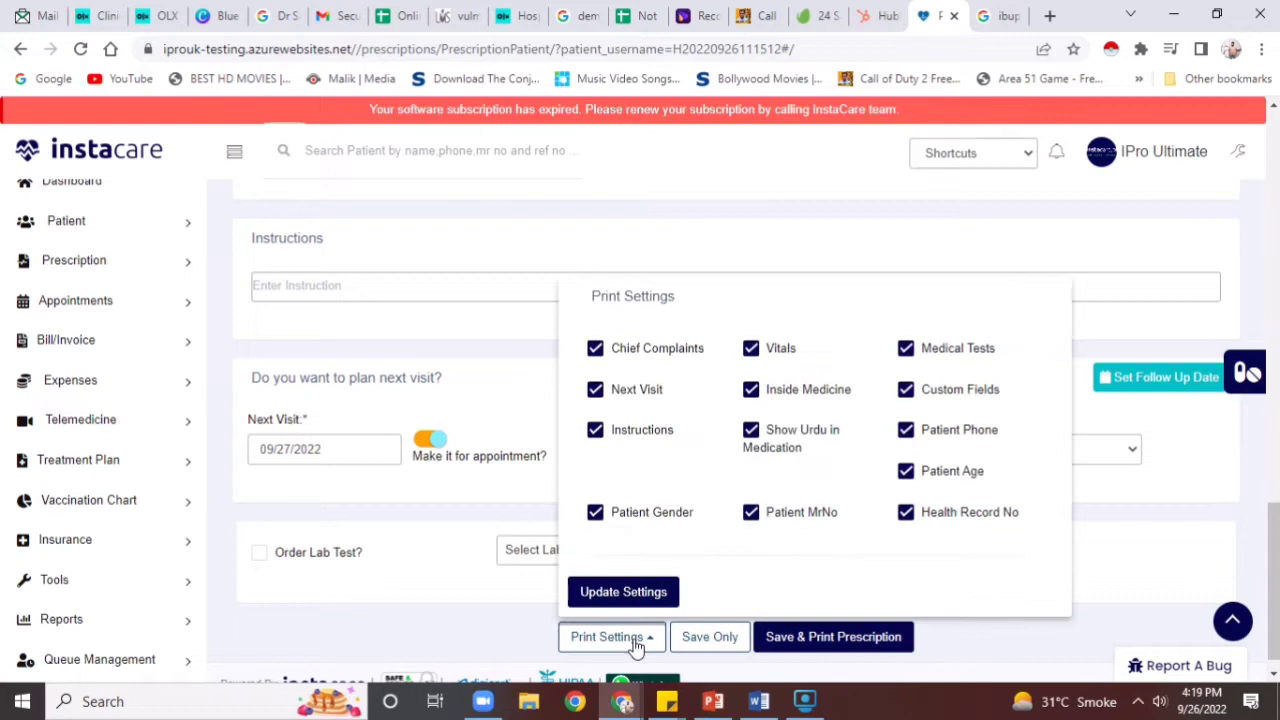
pyautogui.click(699, 643)
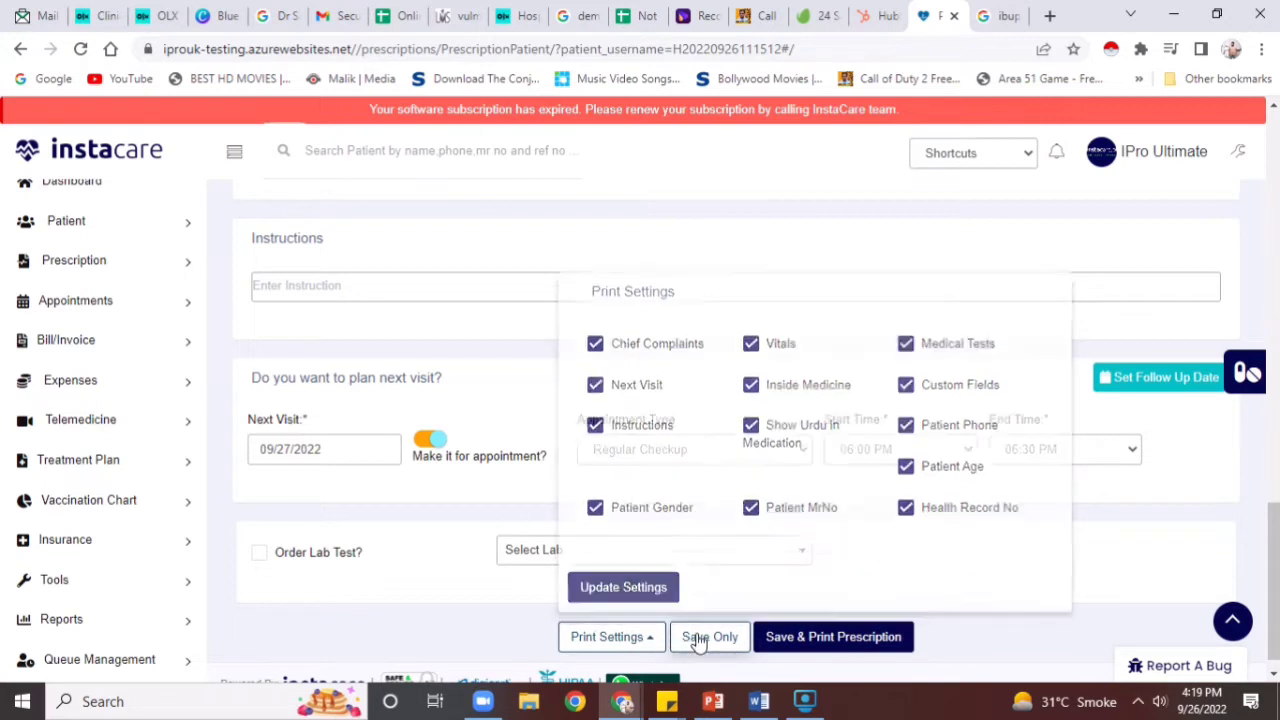
pyautogui.click(824, 644)
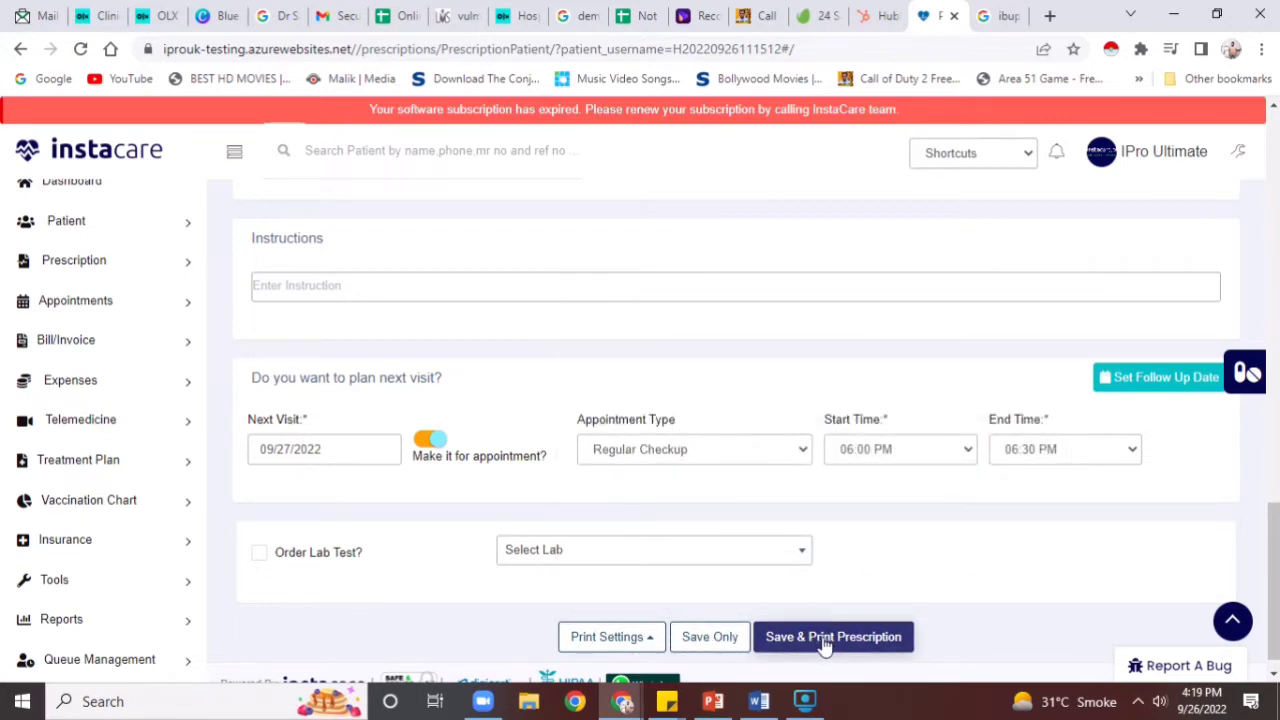
# Enter 'na' as the test name for other lab
pyautogui.click(637, 645)
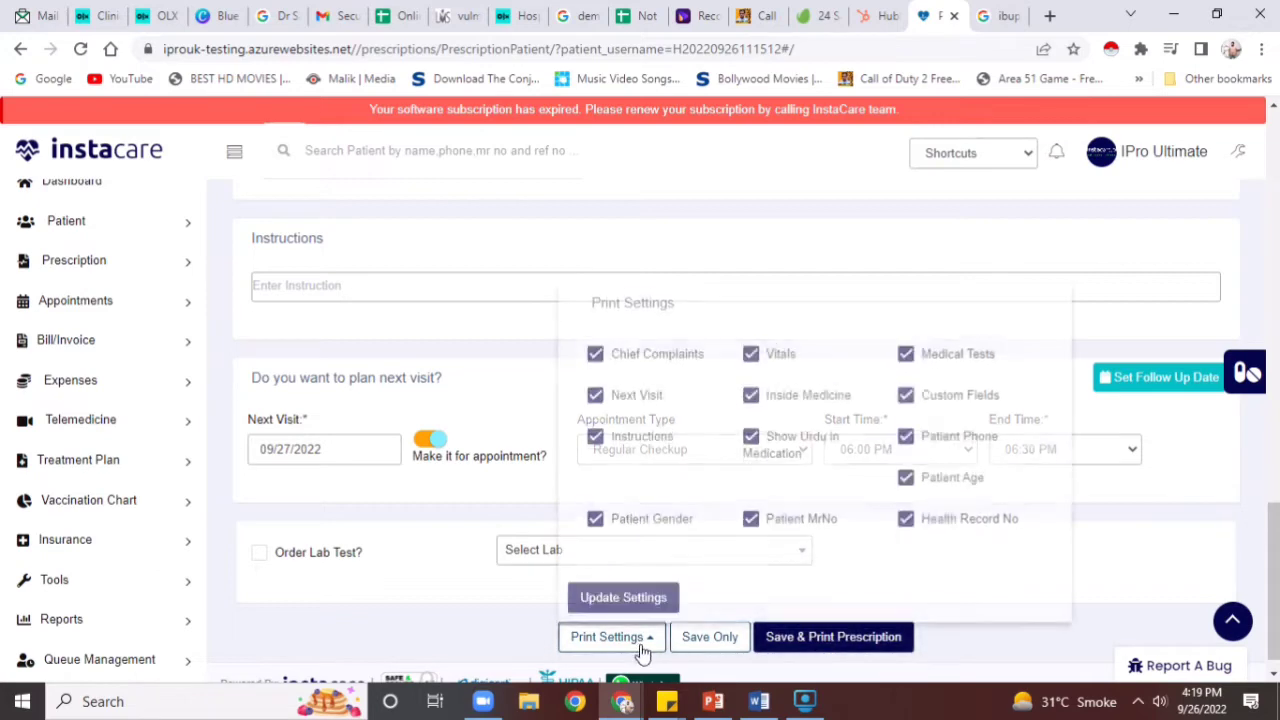
pyautogui.click(697, 645)
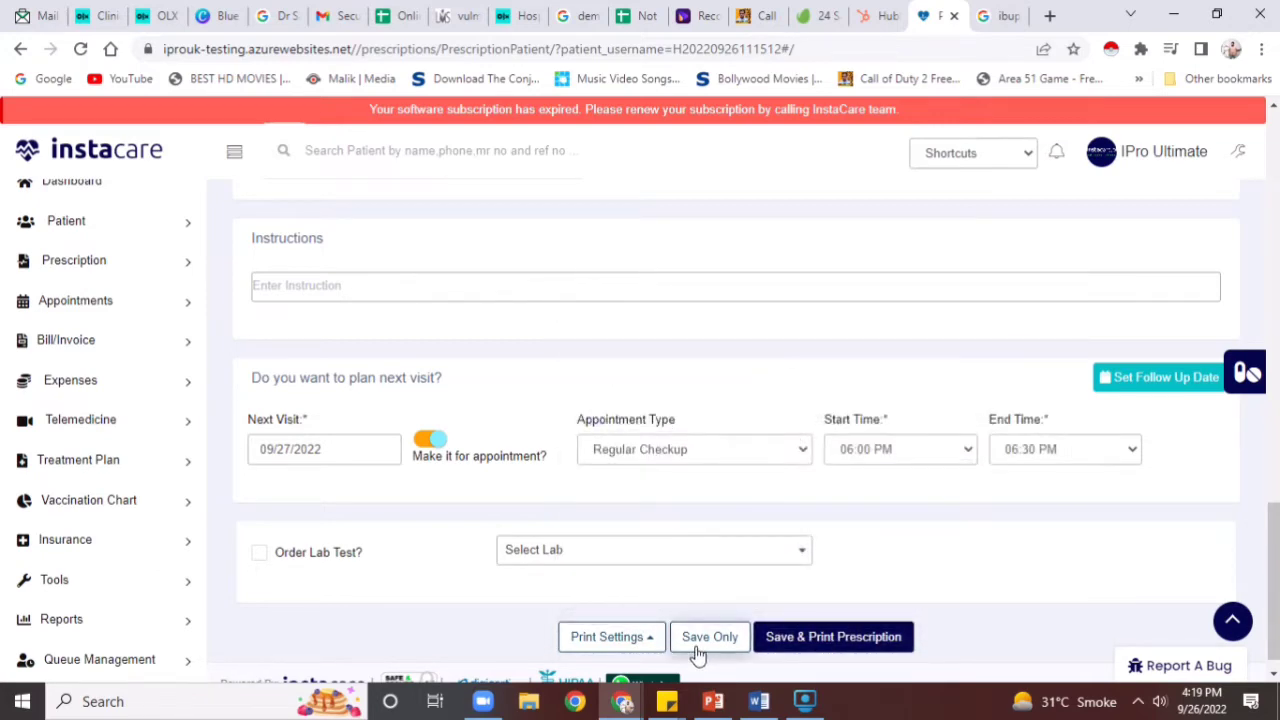
pyautogui.moveTo(1274, 577); pyautogui.dragTo(1264, 503)
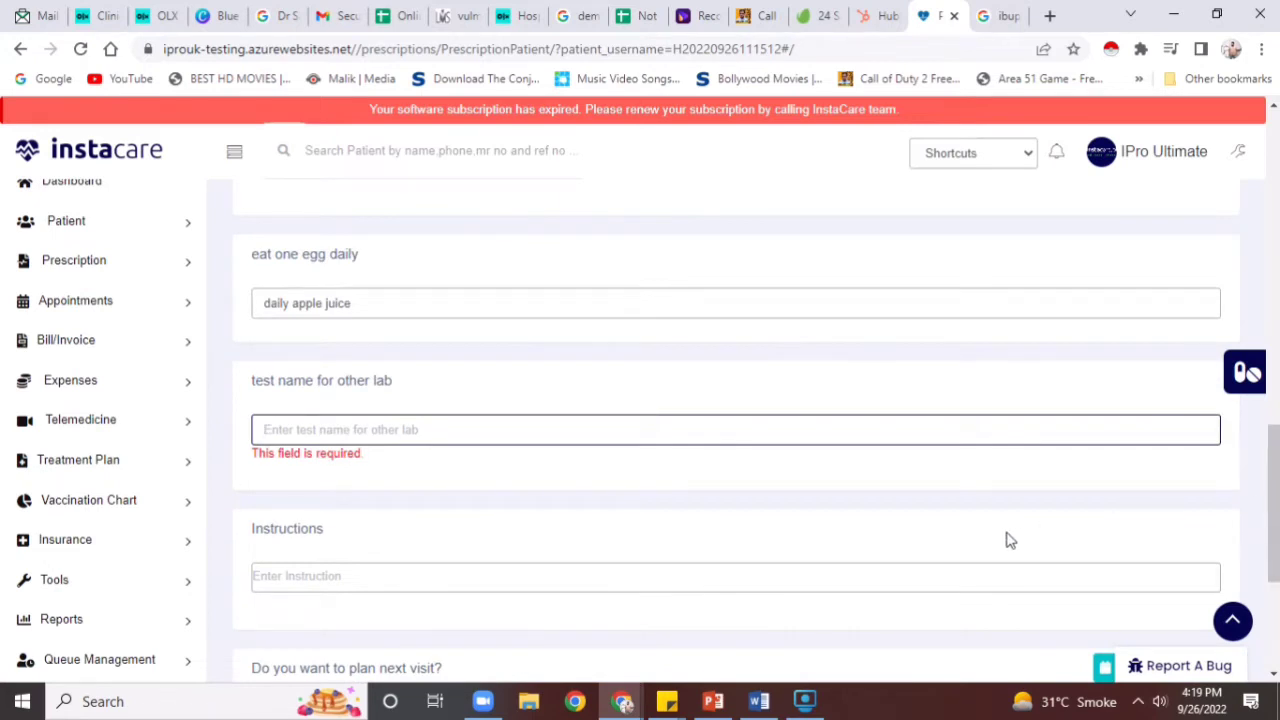
pyautogui.write('na')
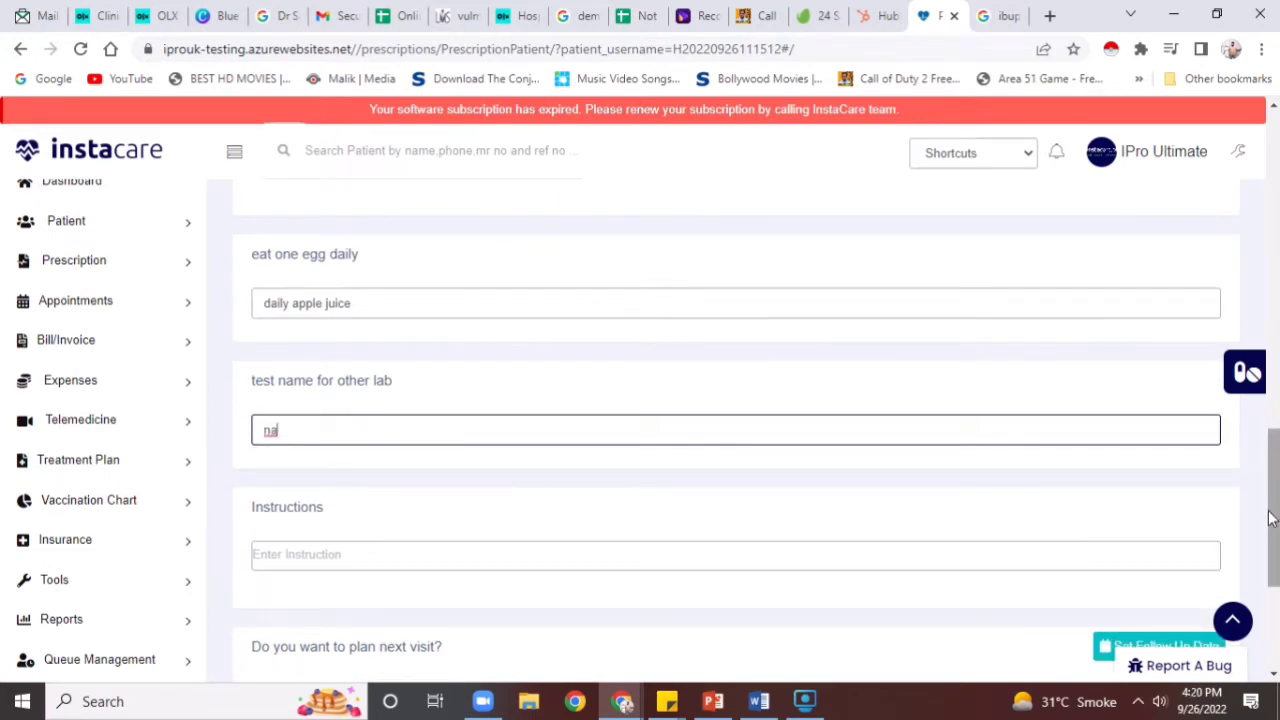
pyautogui.scroll(-3, 1270, 517)
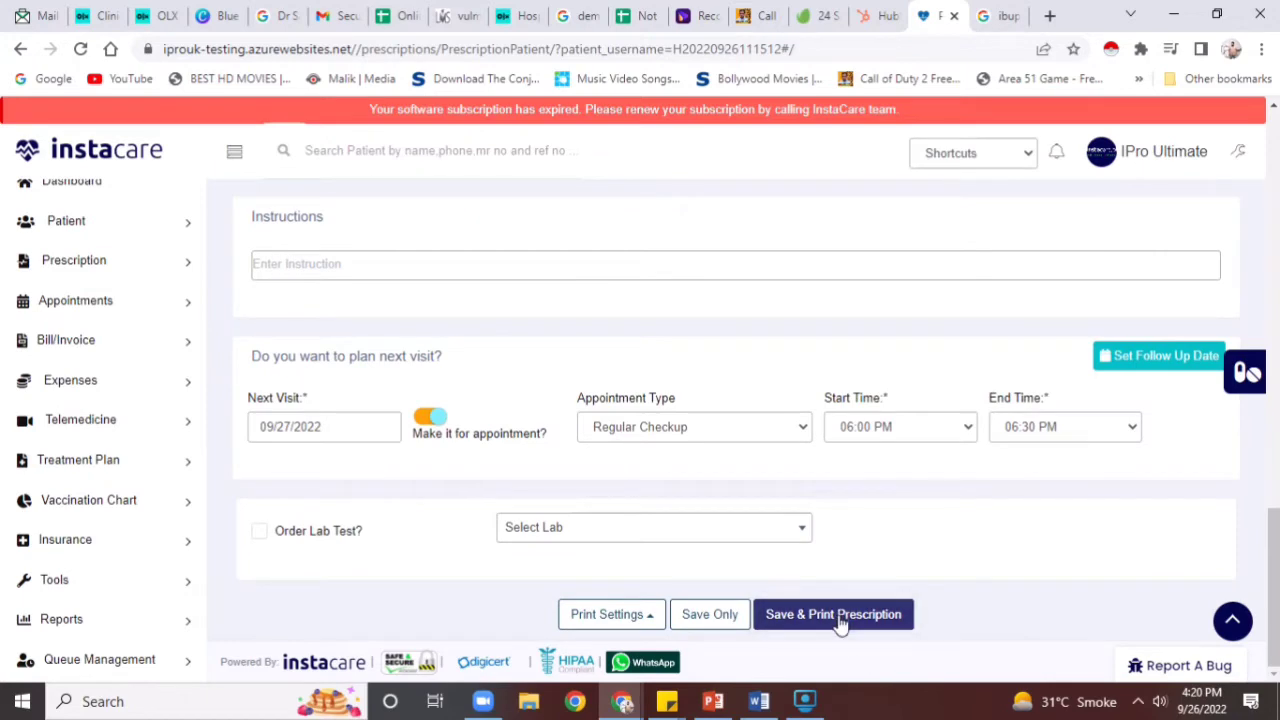
# Save the prescription, cancel printing its copy, and dismiss the Prescription Saved confirmation
pyautogui.click(833, 614)
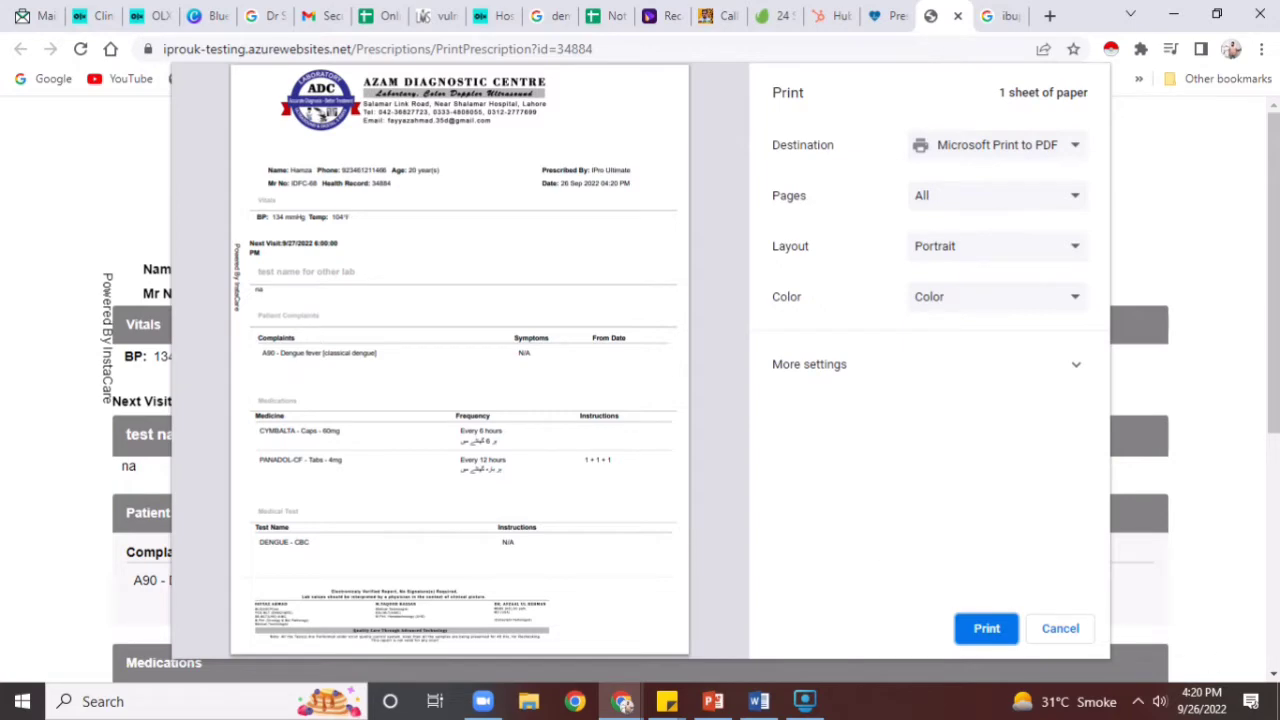
pyautogui.click(1088, 628)
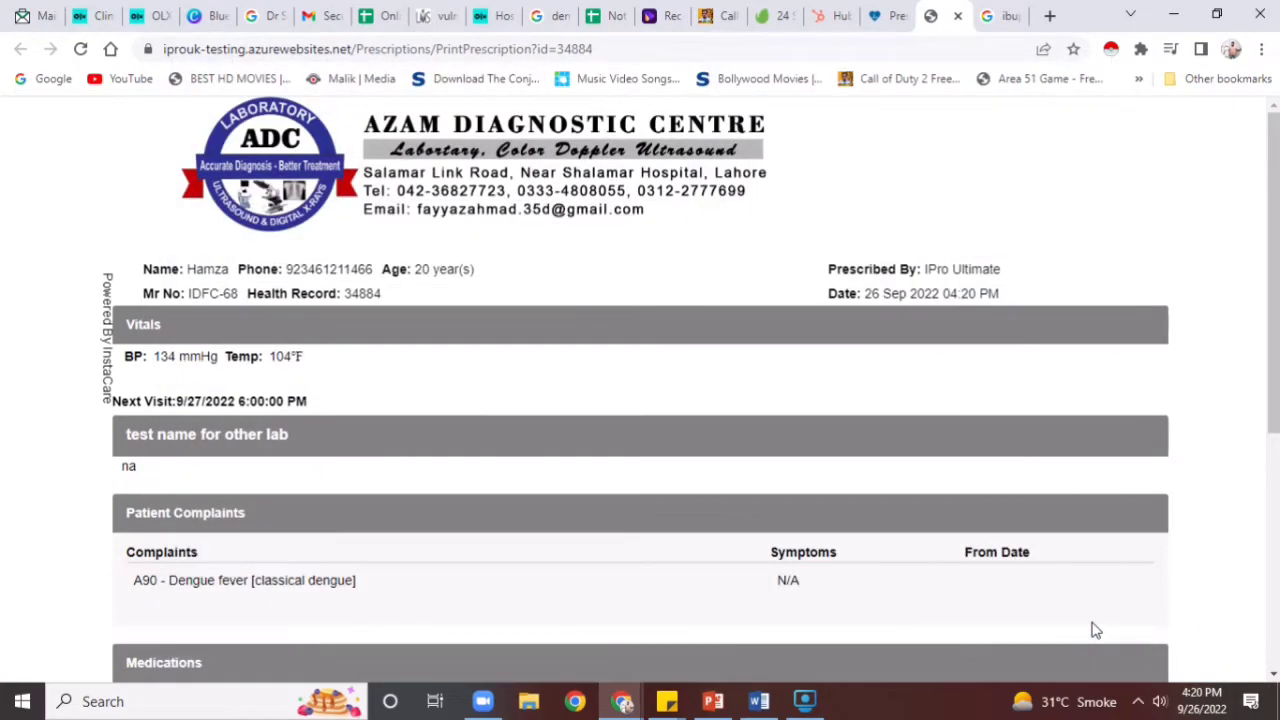
pyautogui.moveTo(1274, 374); pyautogui.dragTo(1276, 626)
pyautogui.scroll(5, 1240, 480)
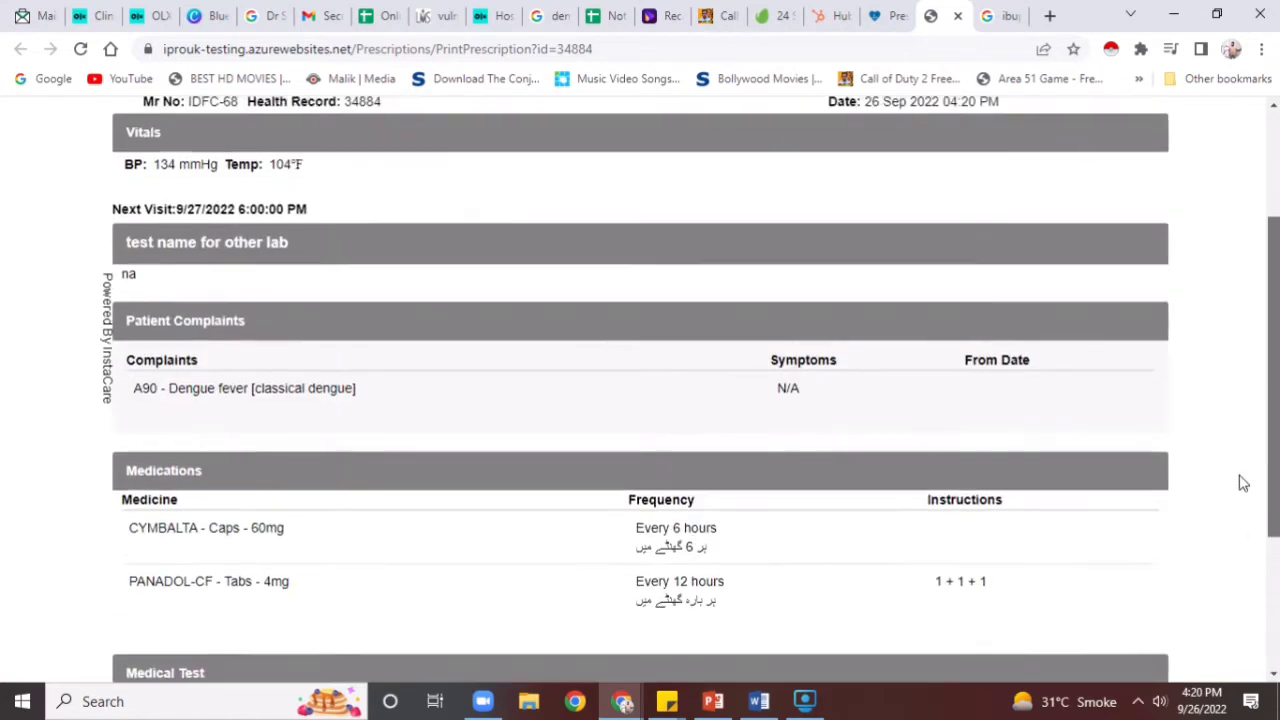
pyautogui.click(885, 15)
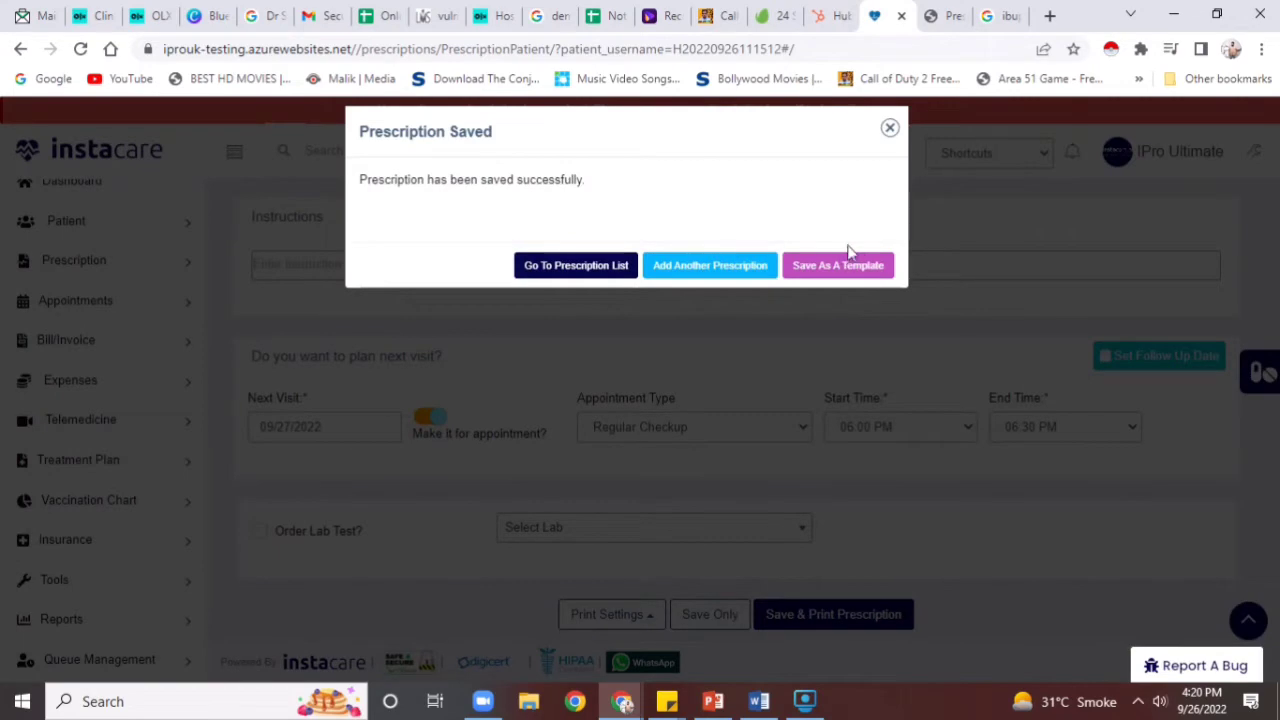
pyautogui.click(889, 132)
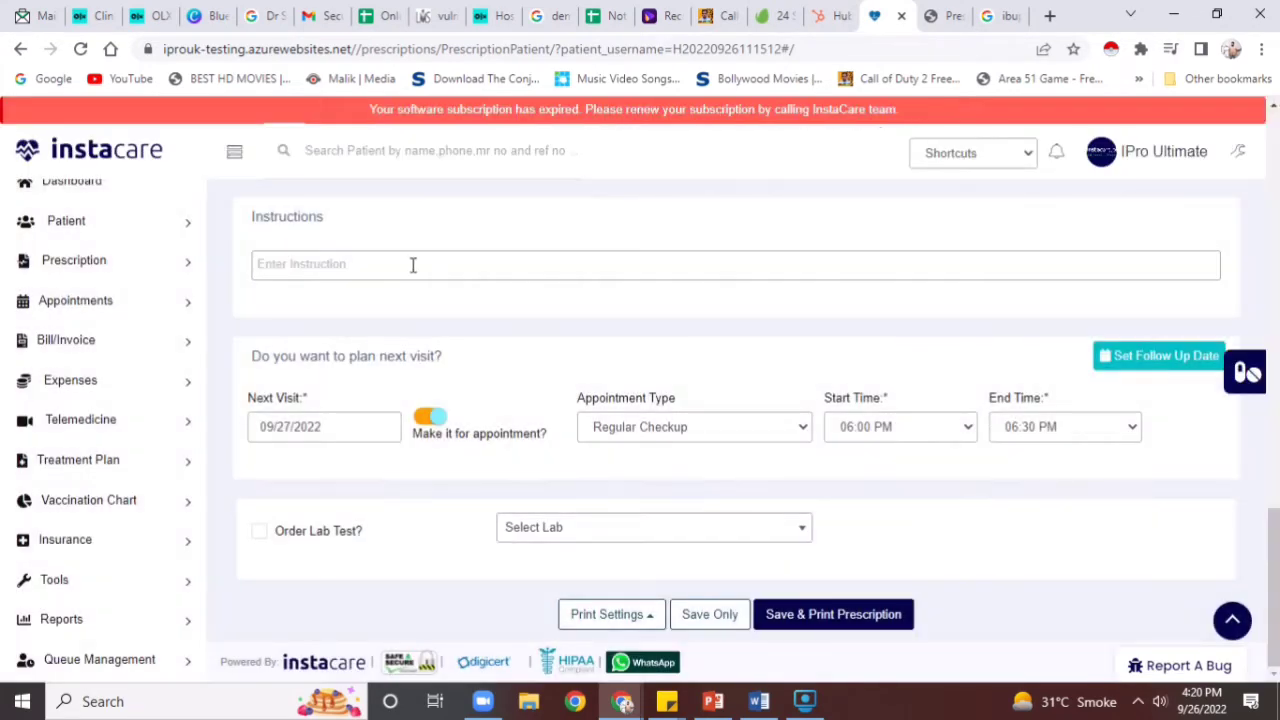
# Open the Sep 25 – Oct 1, 2022 calendar, abandon a new Dentist appointment, and expand Bill/Invoice
pyautogui.click(141, 307)
pyautogui.click(104, 338)
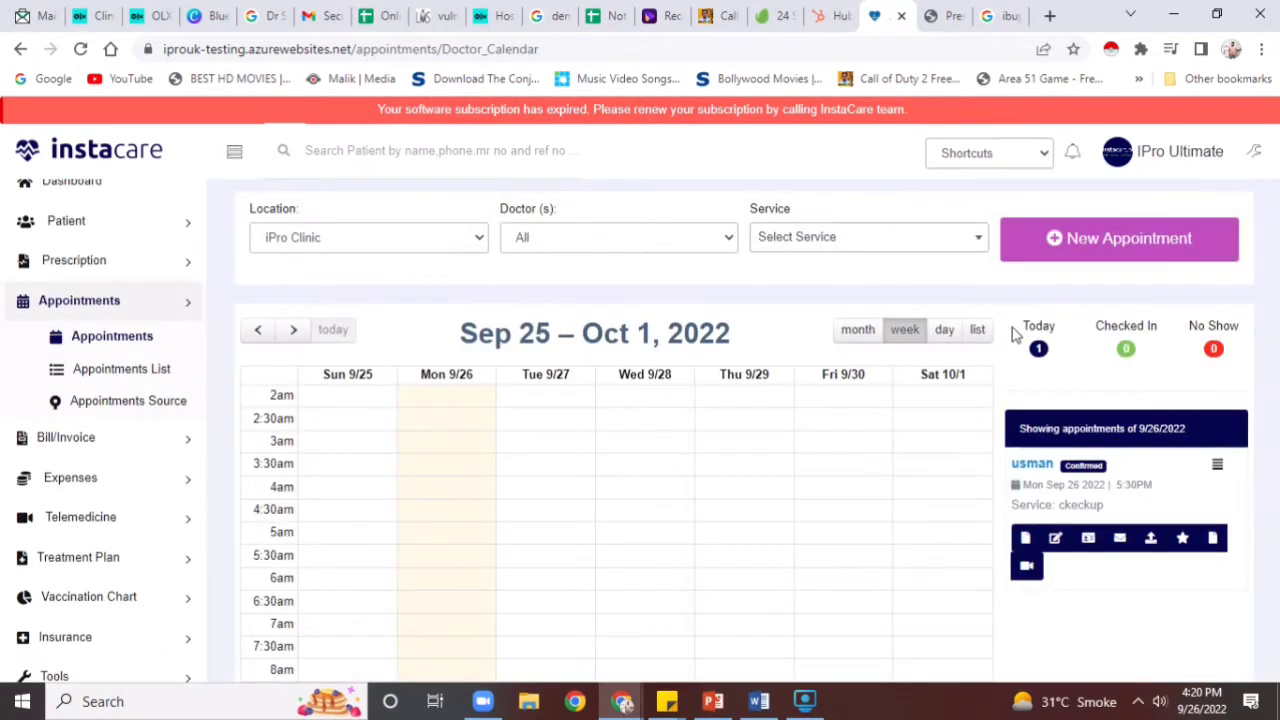
pyautogui.click(1034, 248)
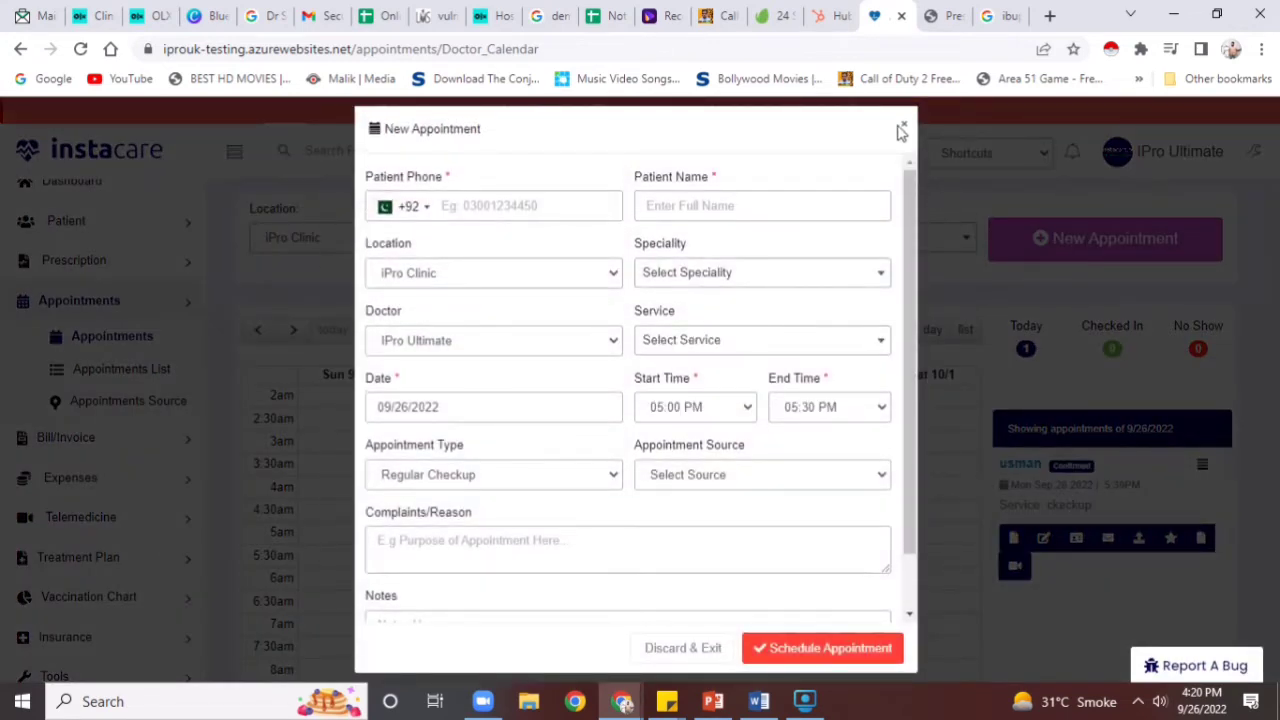
pyautogui.click(780, 212)
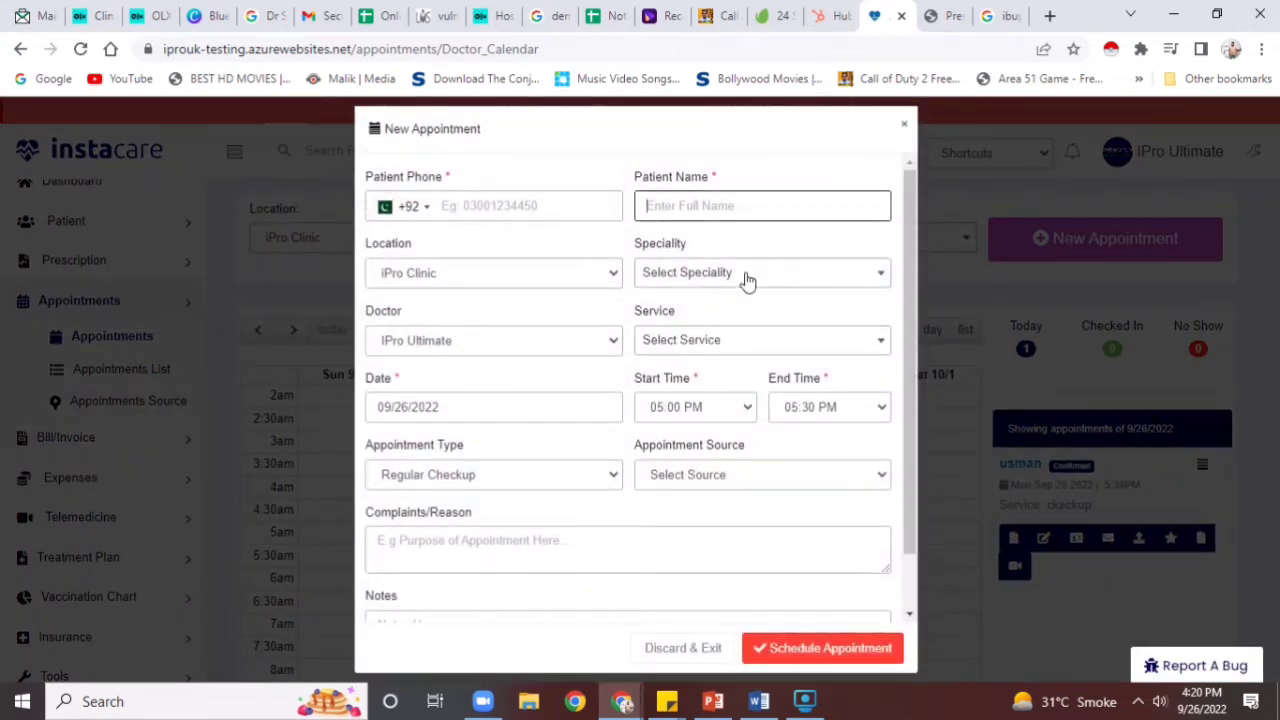
pyautogui.click(748, 276)
pyautogui.click(726, 421)
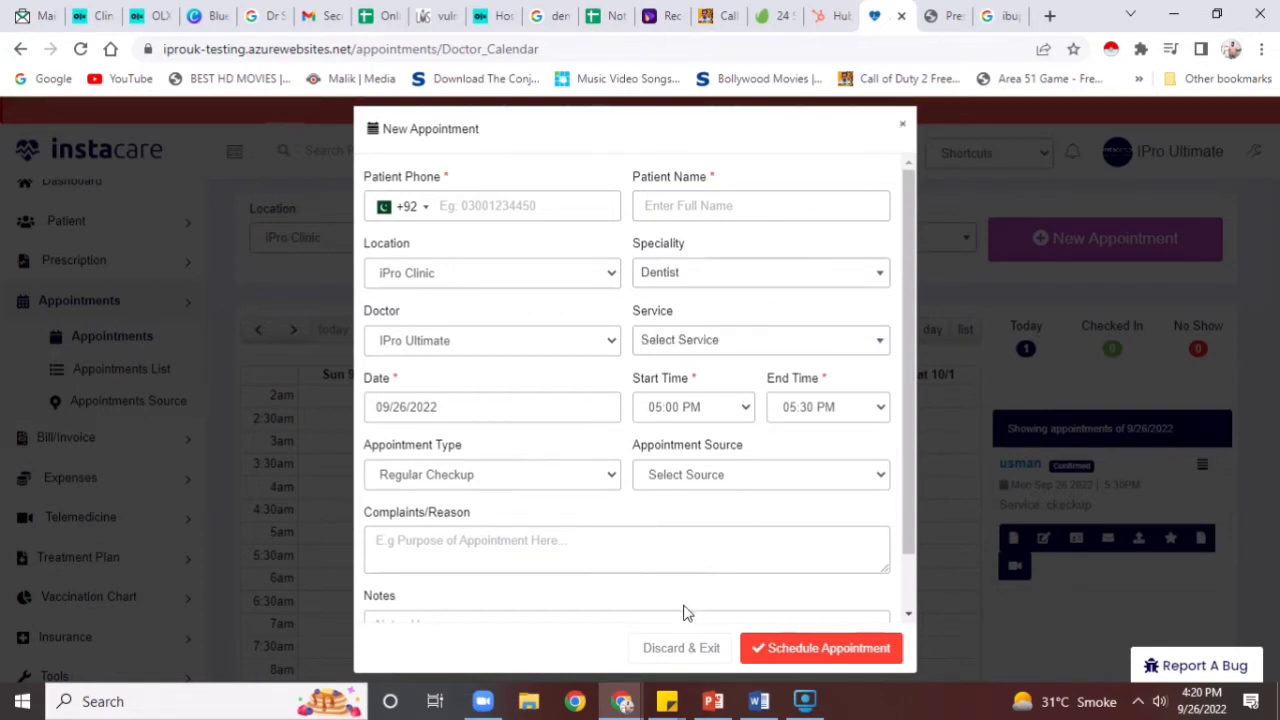
pyautogui.click(766, 646)
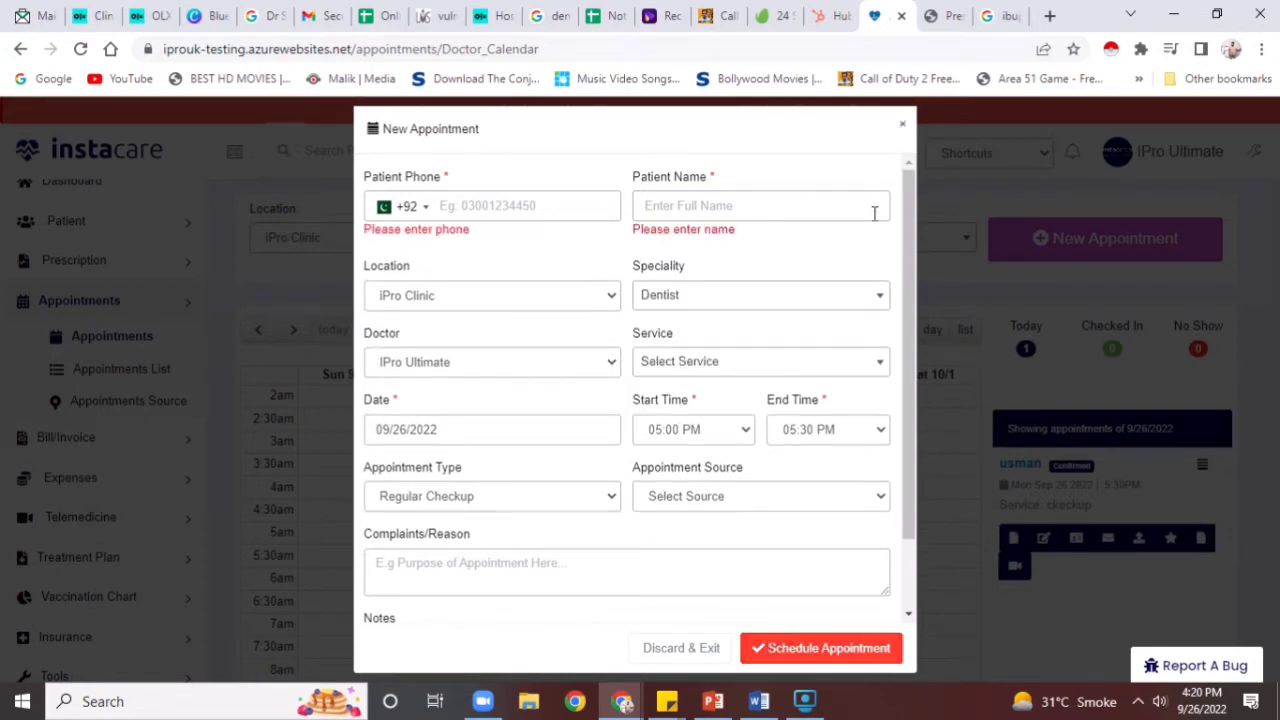
pyautogui.click(903, 126)
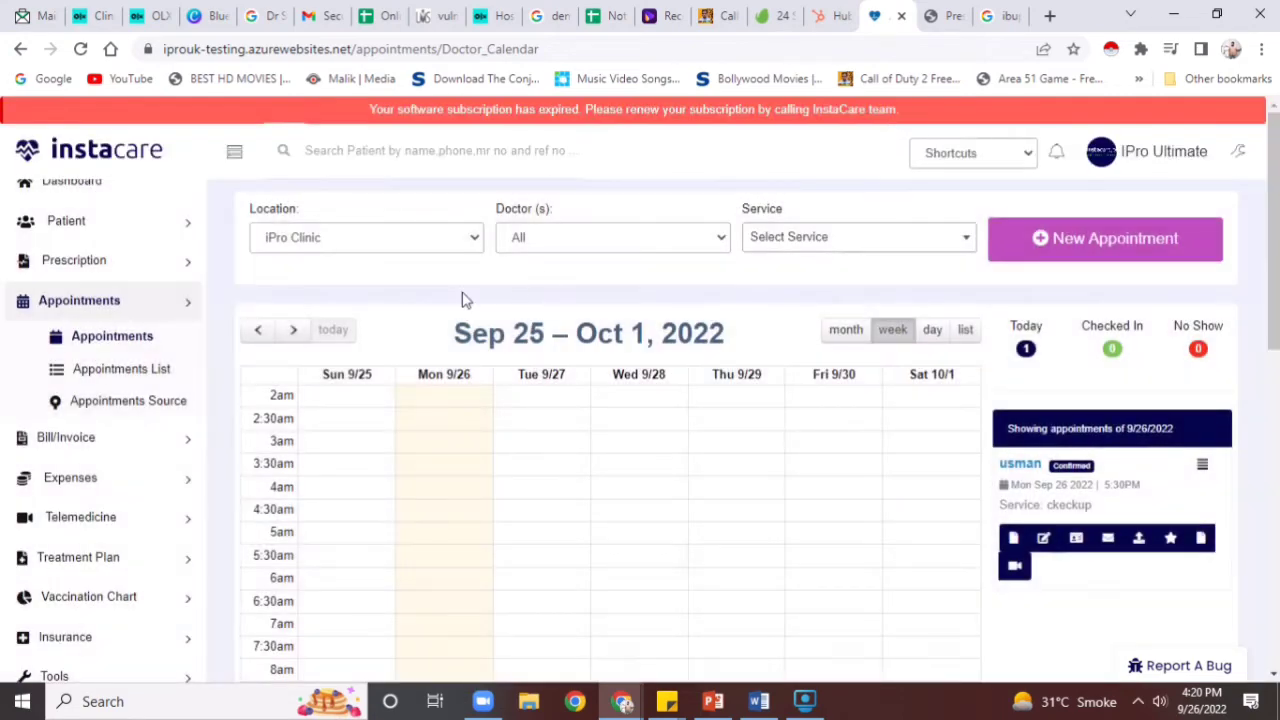
pyautogui.click(122, 441)
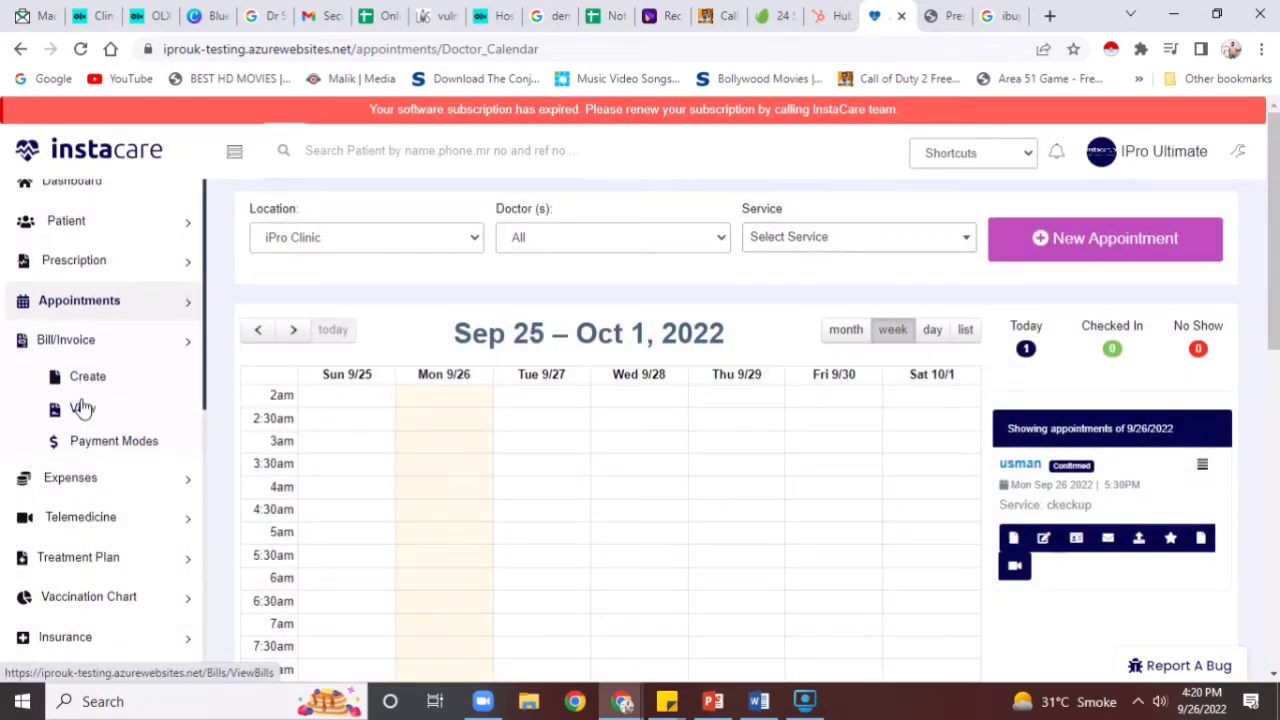
# Start a new bill for the first listed patient with a Consultation Fee (AC) line of 2000
pyautogui.click(86, 380)
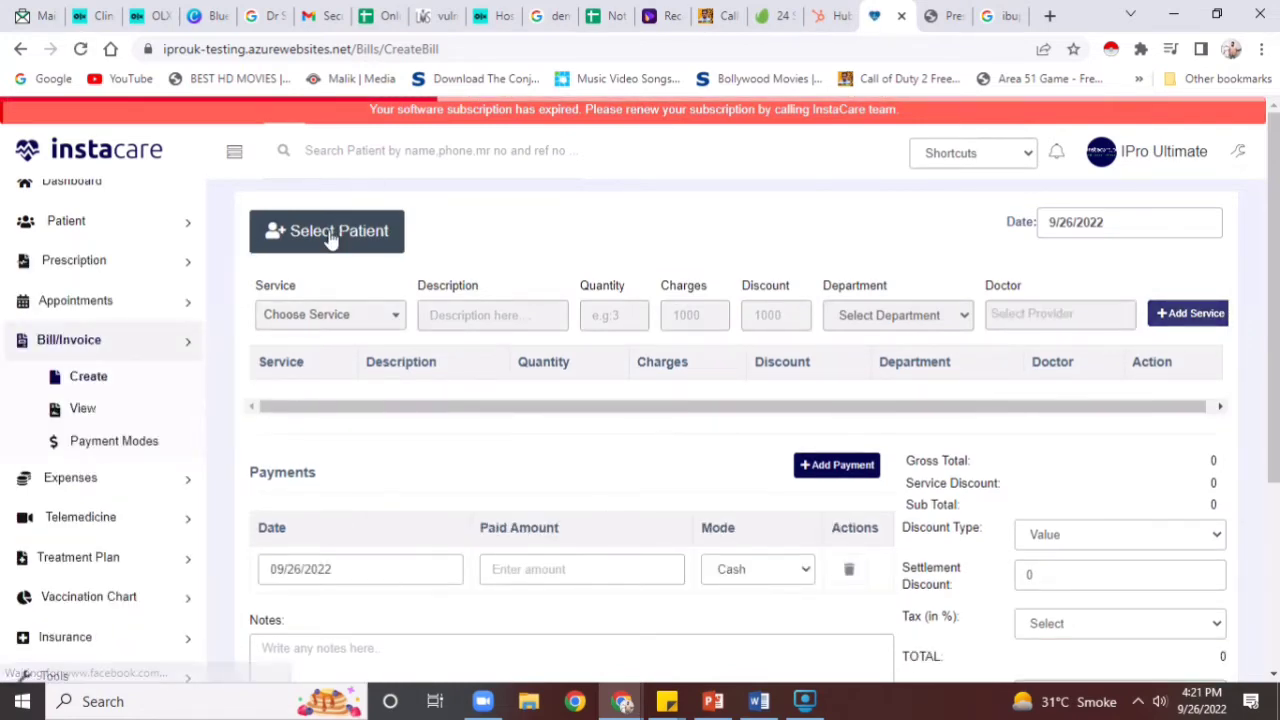
pyautogui.click(330, 233)
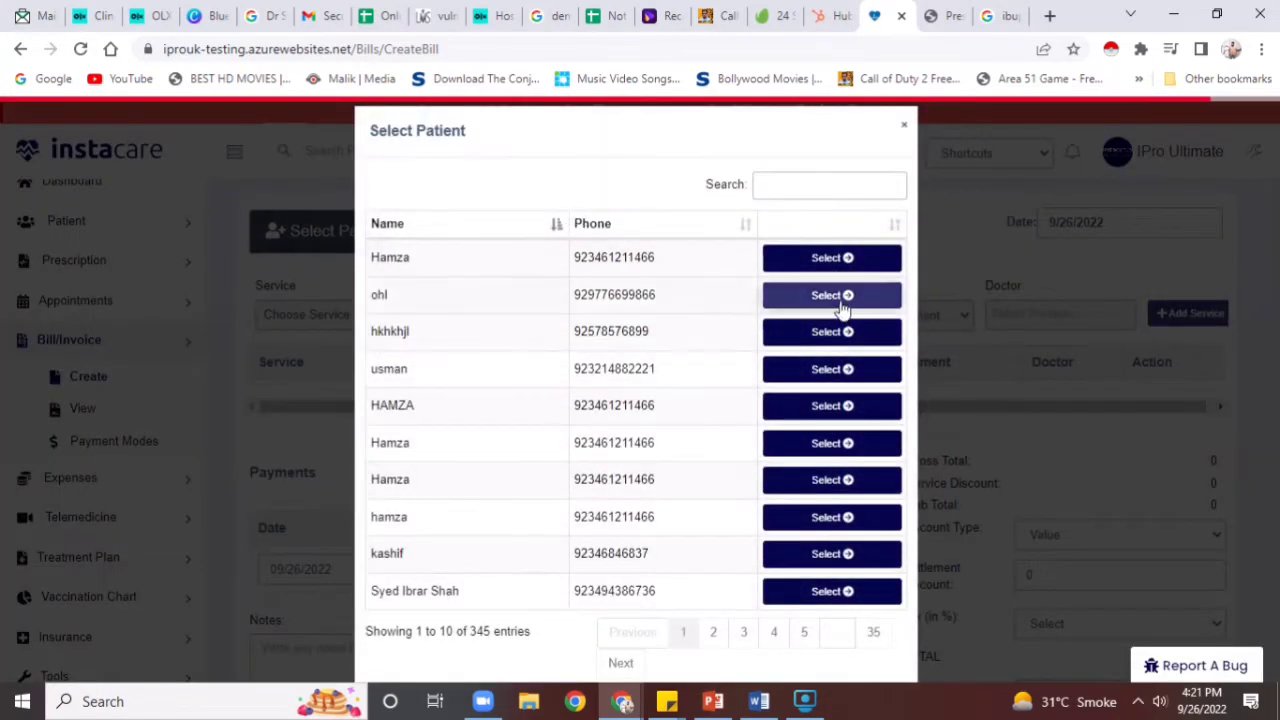
pyautogui.click(837, 262)
pyautogui.click(354, 360)
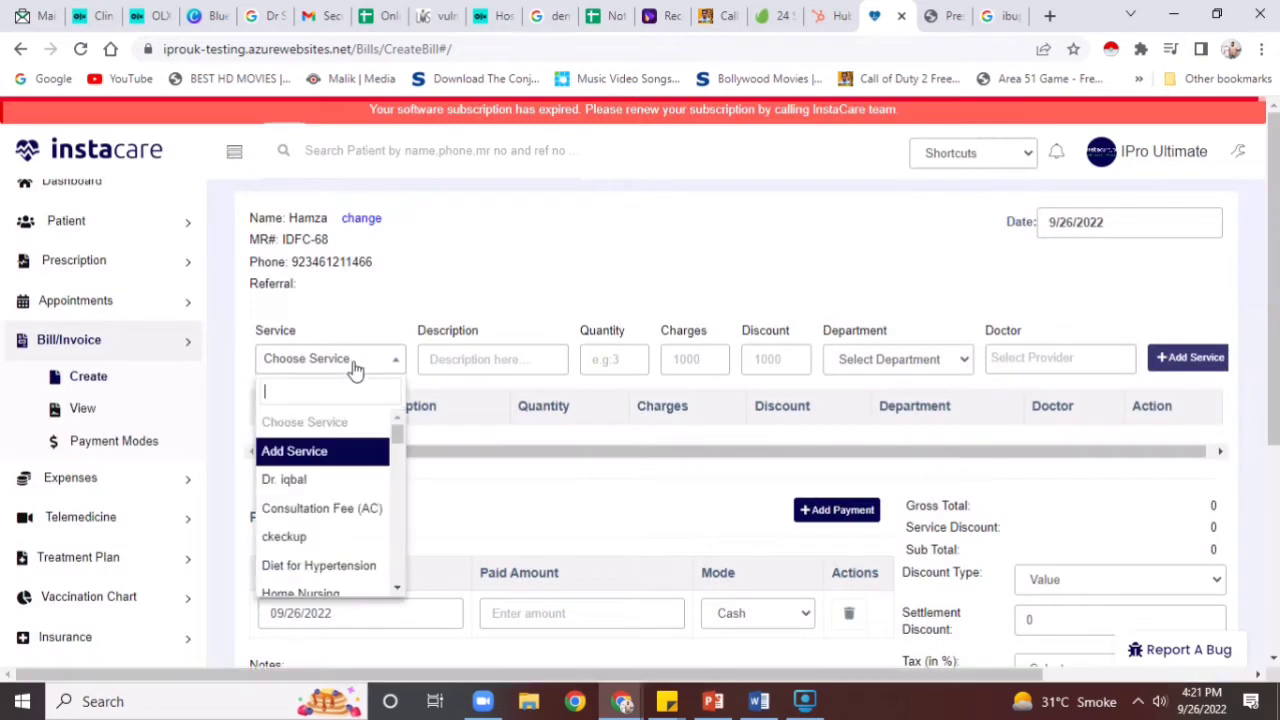
pyautogui.click(316, 510)
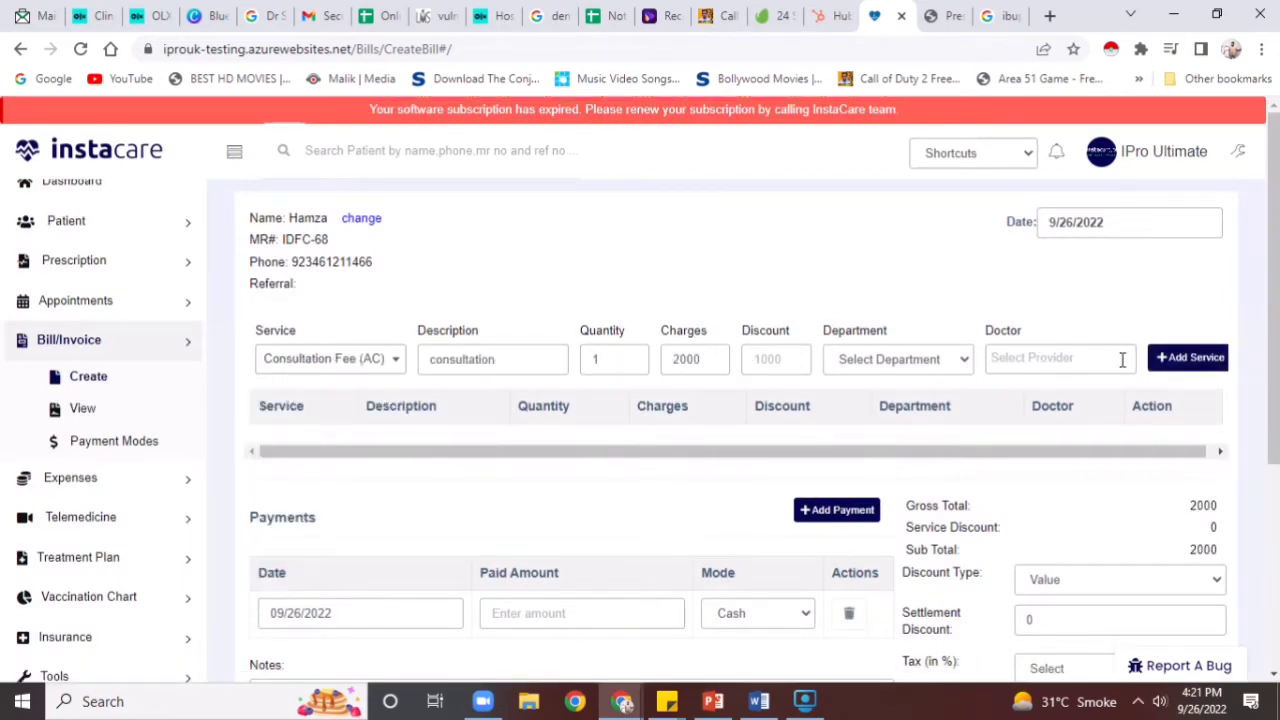
pyautogui.click(1205, 358)
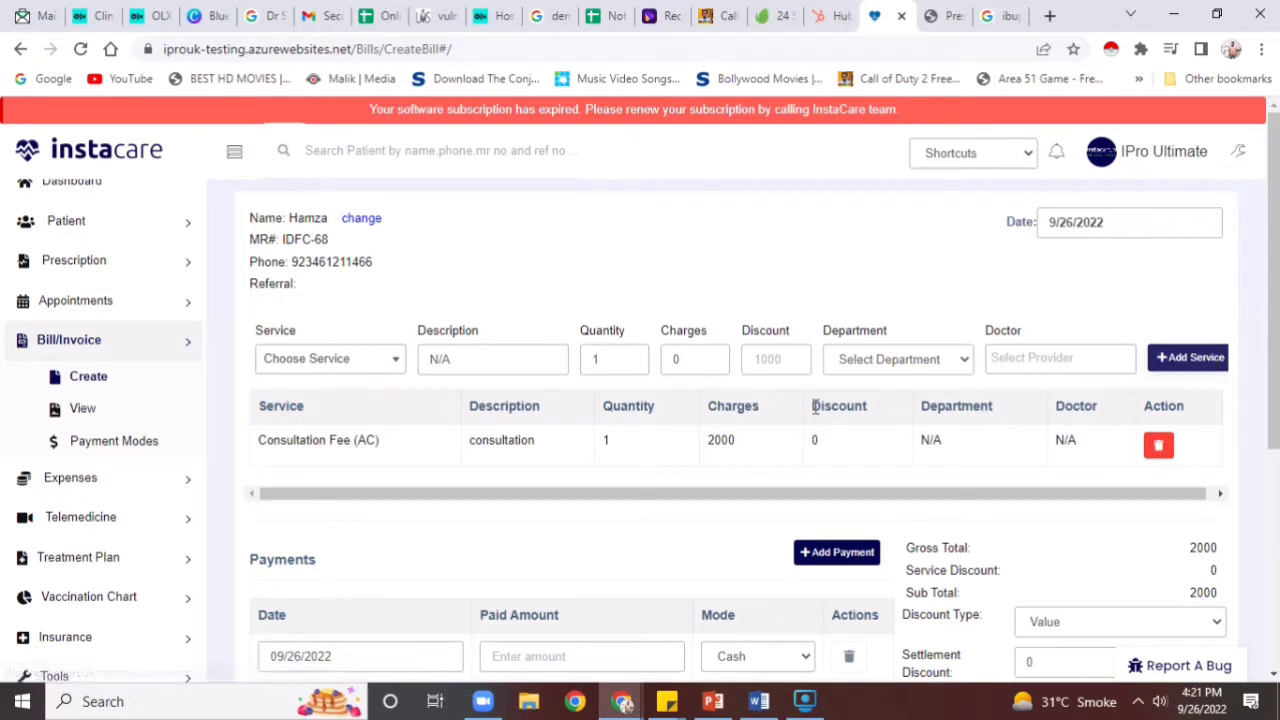
# Add panadol (10) and Risek x (15) lines, bringing the bill total to 2025
pyautogui.click(313, 362)
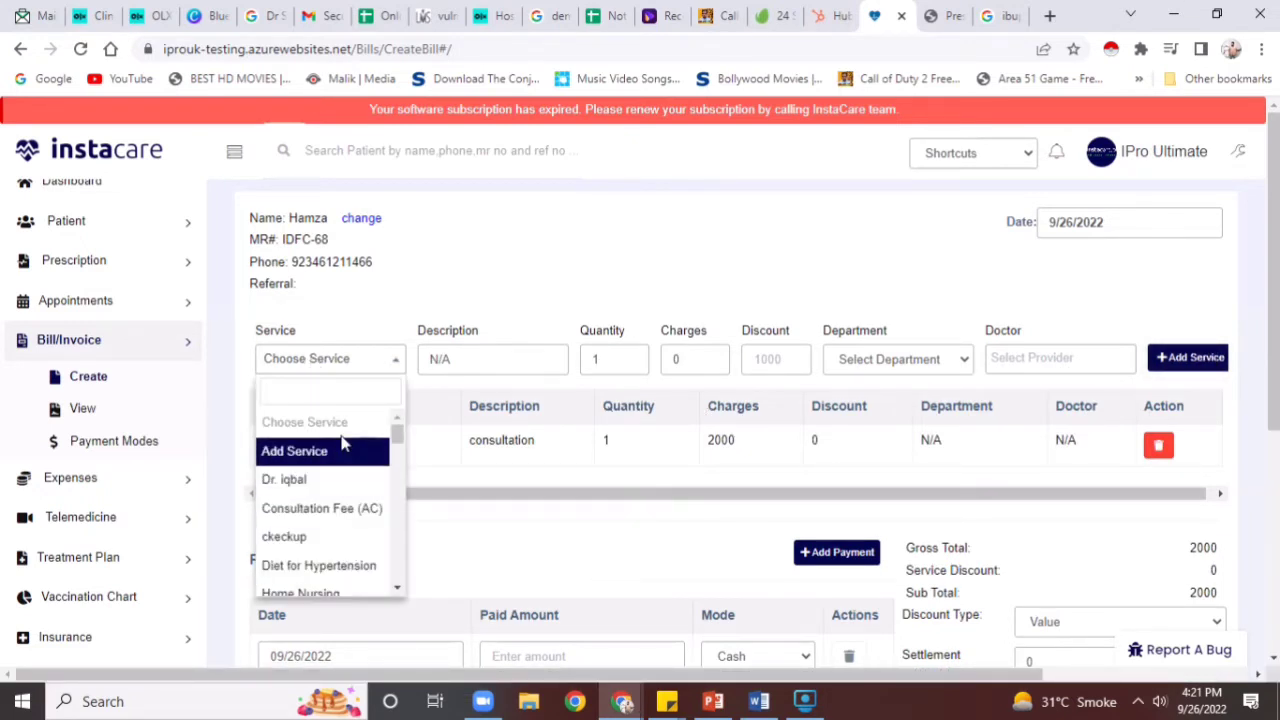
pyautogui.write('pana')
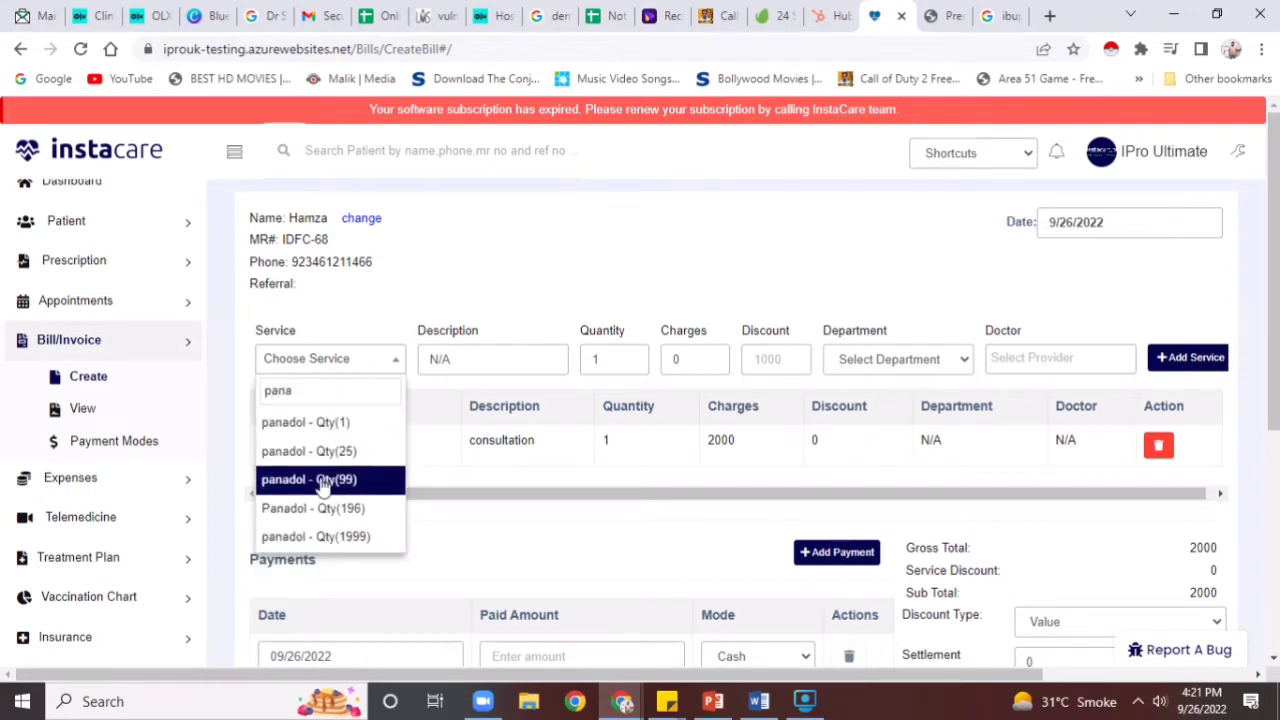
pyautogui.click(313, 536)
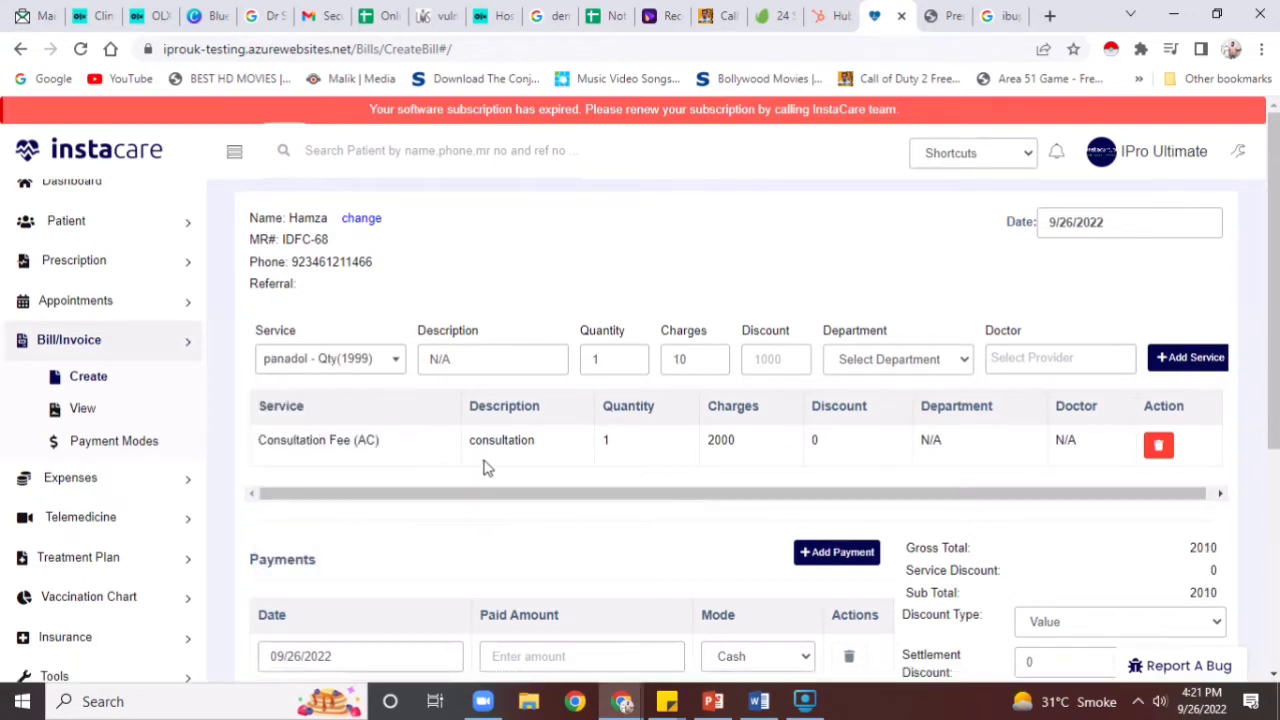
pyautogui.click(1186, 359)
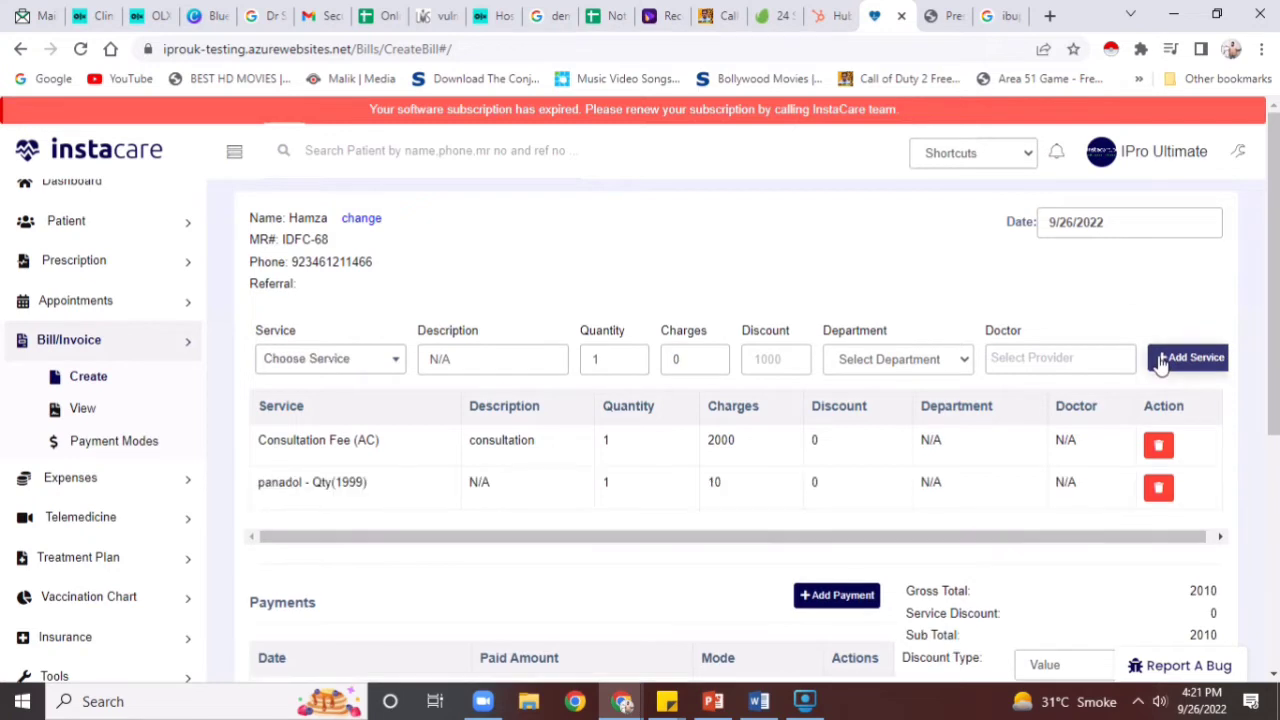
pyautogui.click(396, 360)
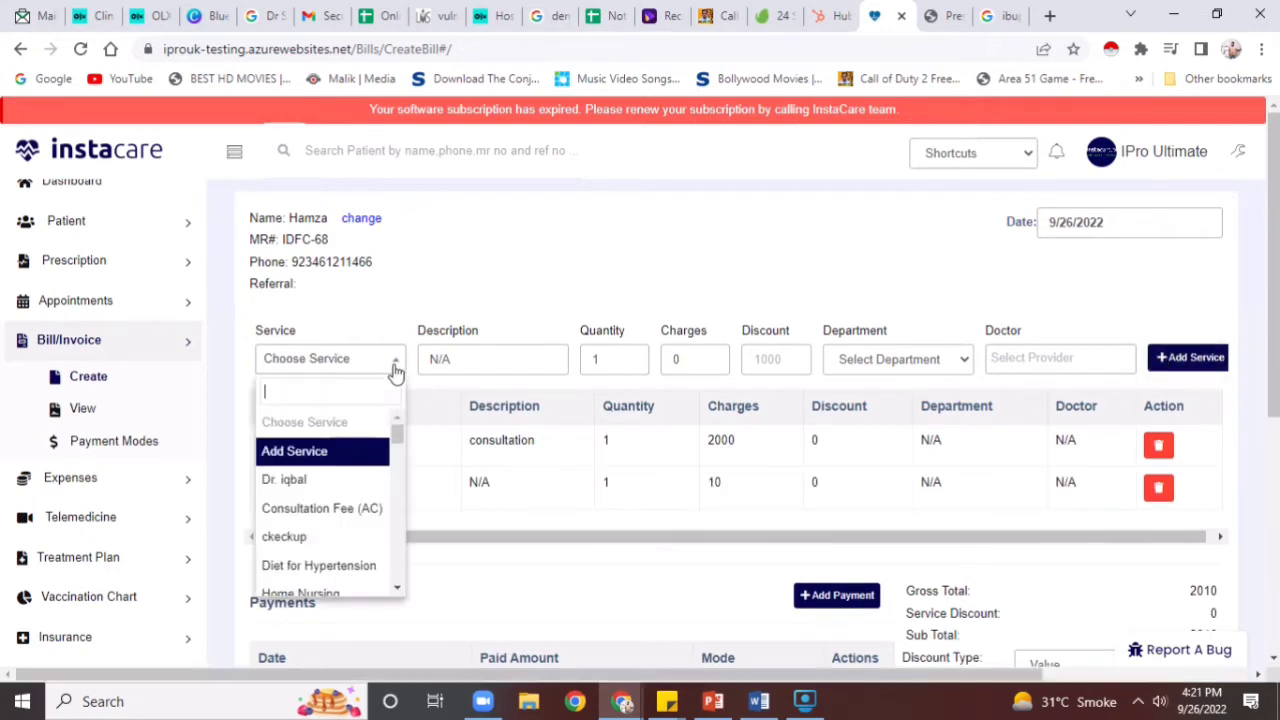
pyautogui.write('risek')
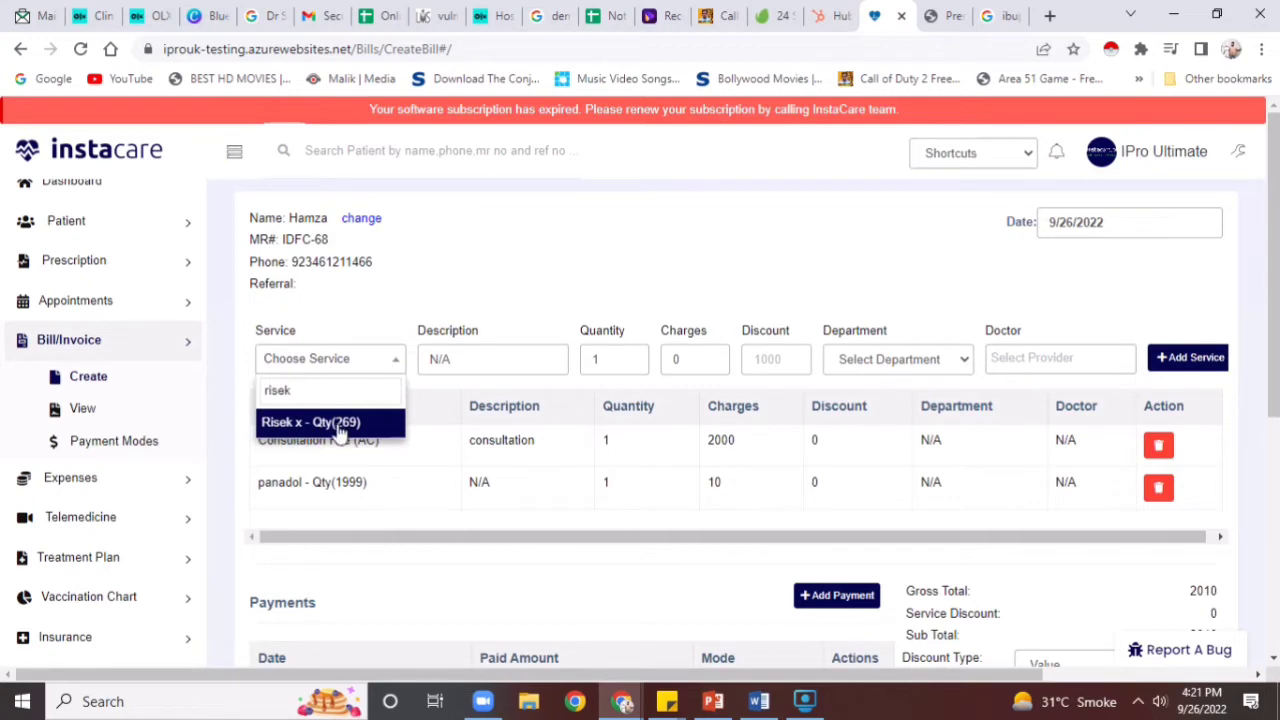
pyautogui.click(340, 424)
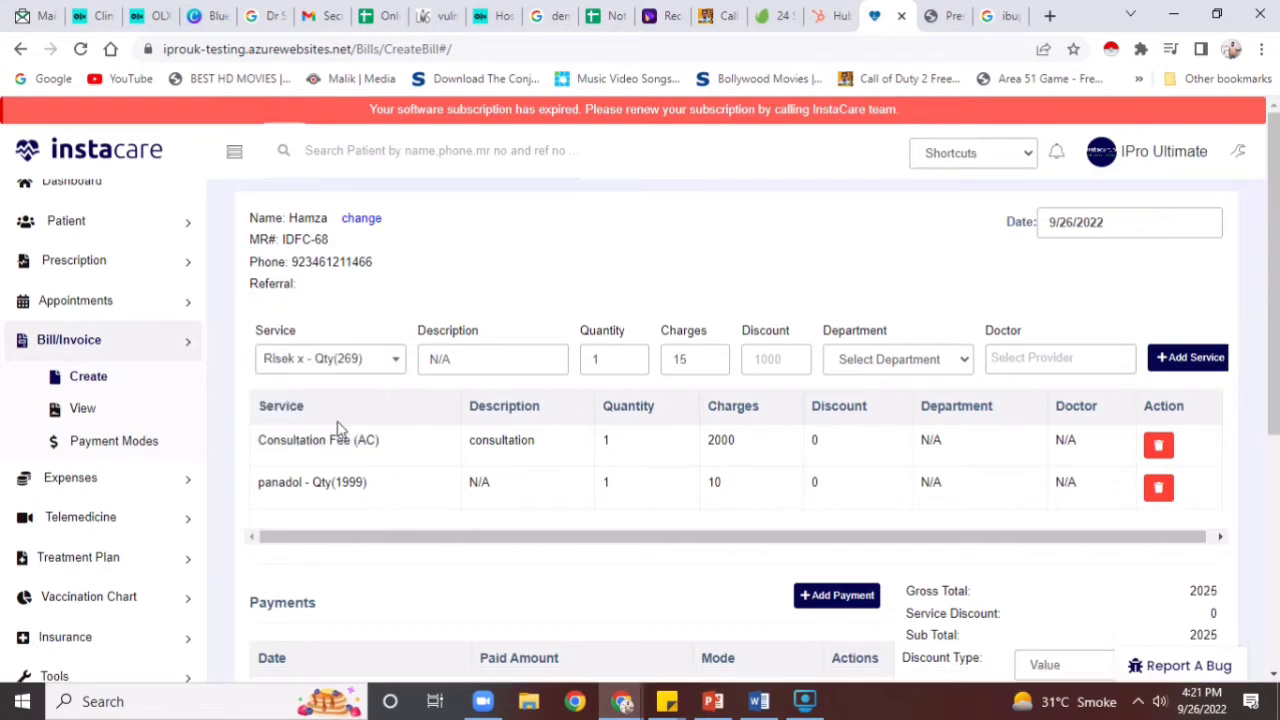
pyautogui.click(1190, 358)
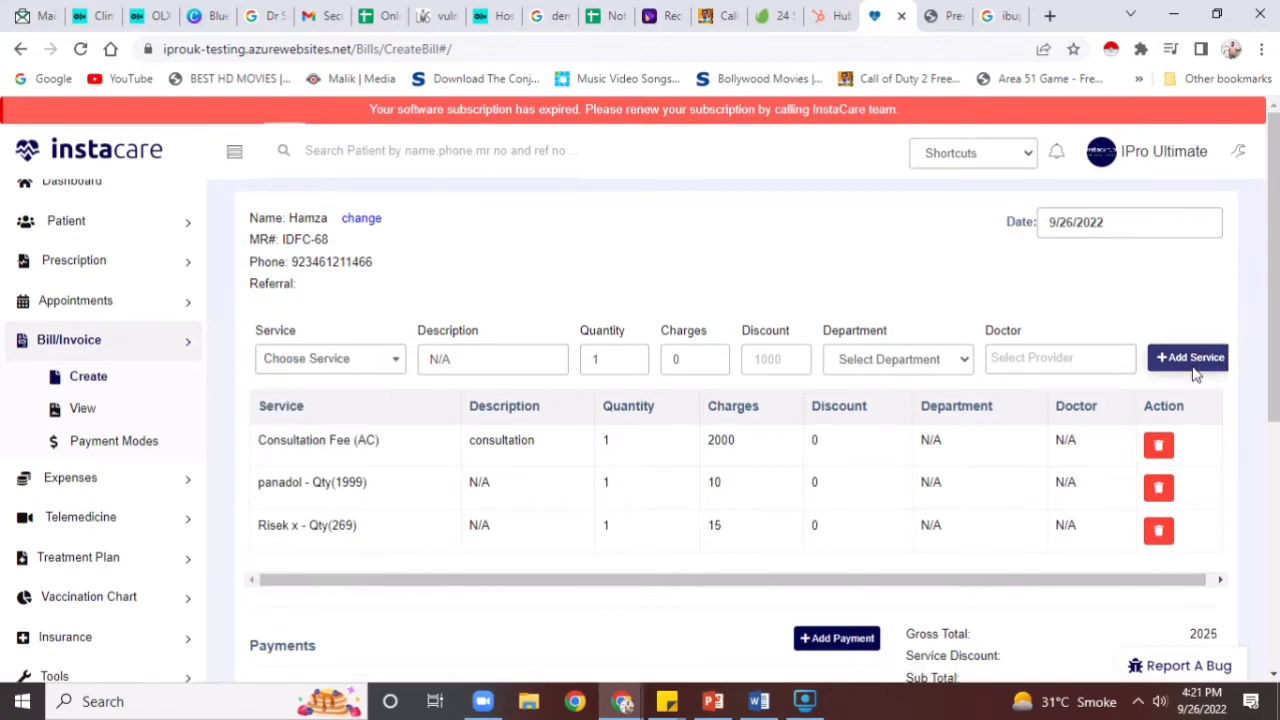
pyautogui.scroll(-5, 1232, 573)
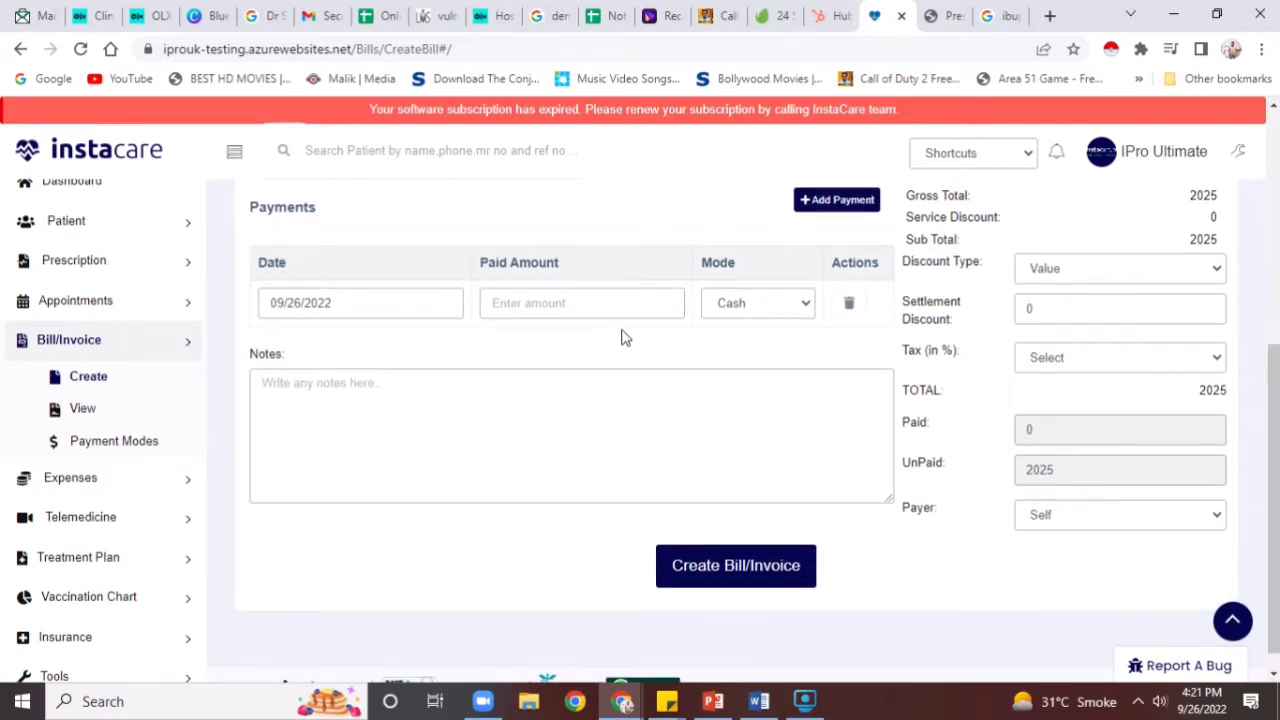
# Enter a paid amount of 2025, create the bill, and open receipt 2100143 for printing
pyautogui.click(619, 315)
pyautogui.write('2025')
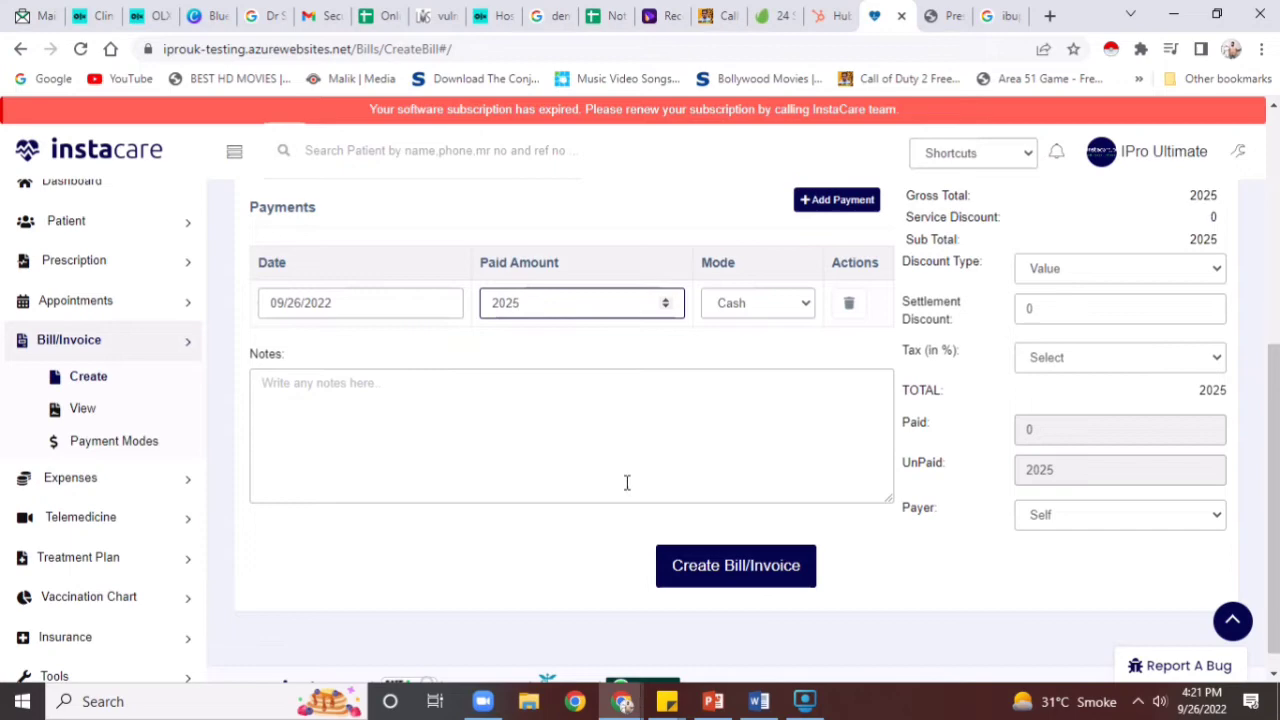
pyautogui.click(711, 586)
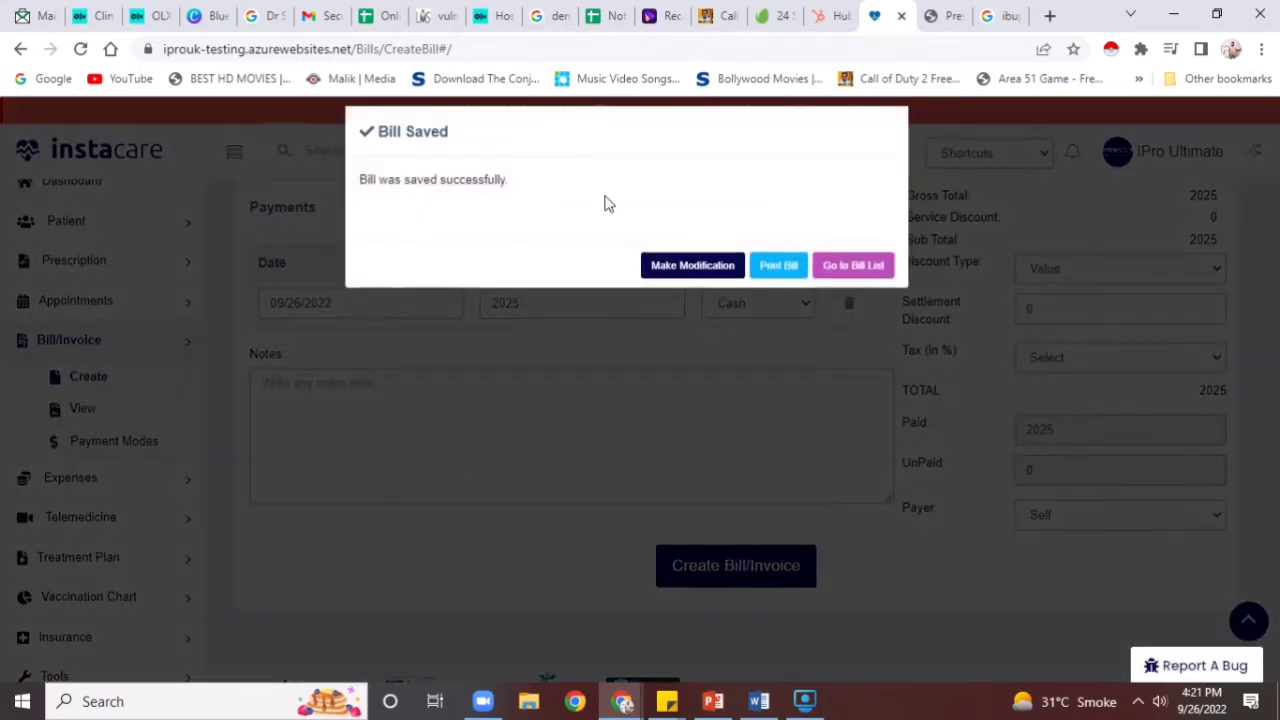
pyautogui.click(792, 268)
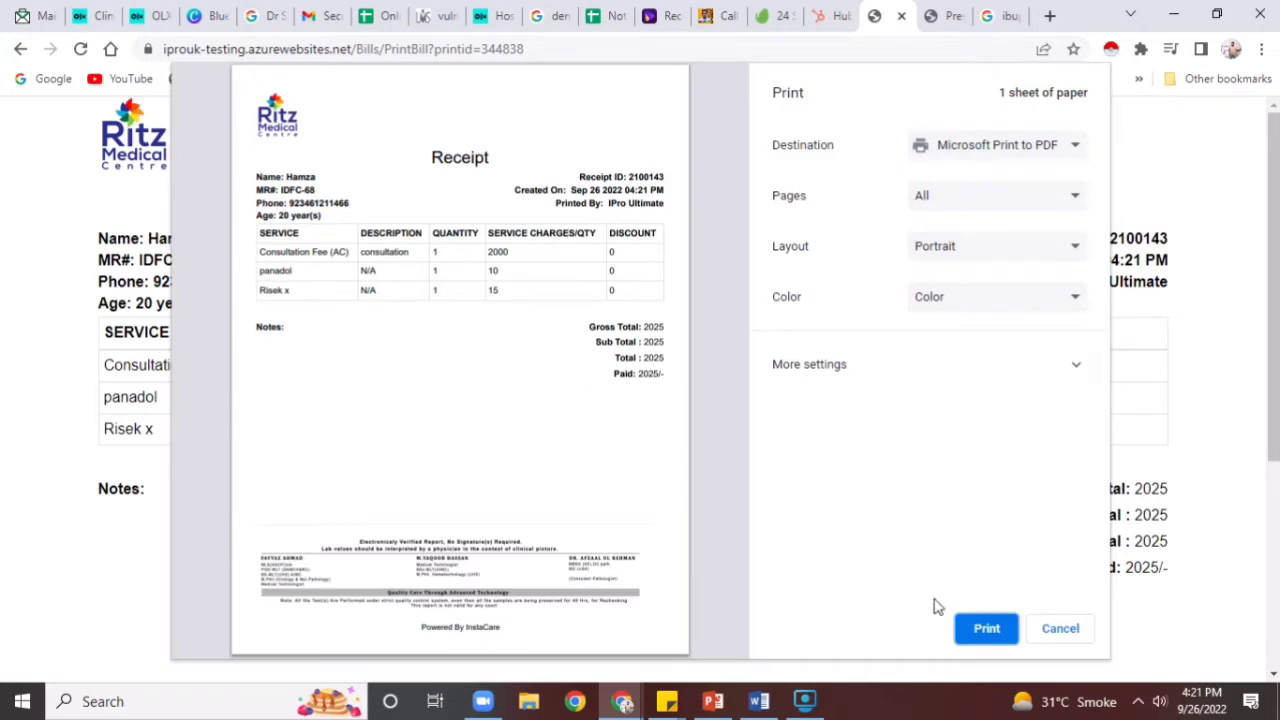
# Cancel printing the receipt, go back, and open the Expenses list for September 2022
pyautogui.click(1062, 629)
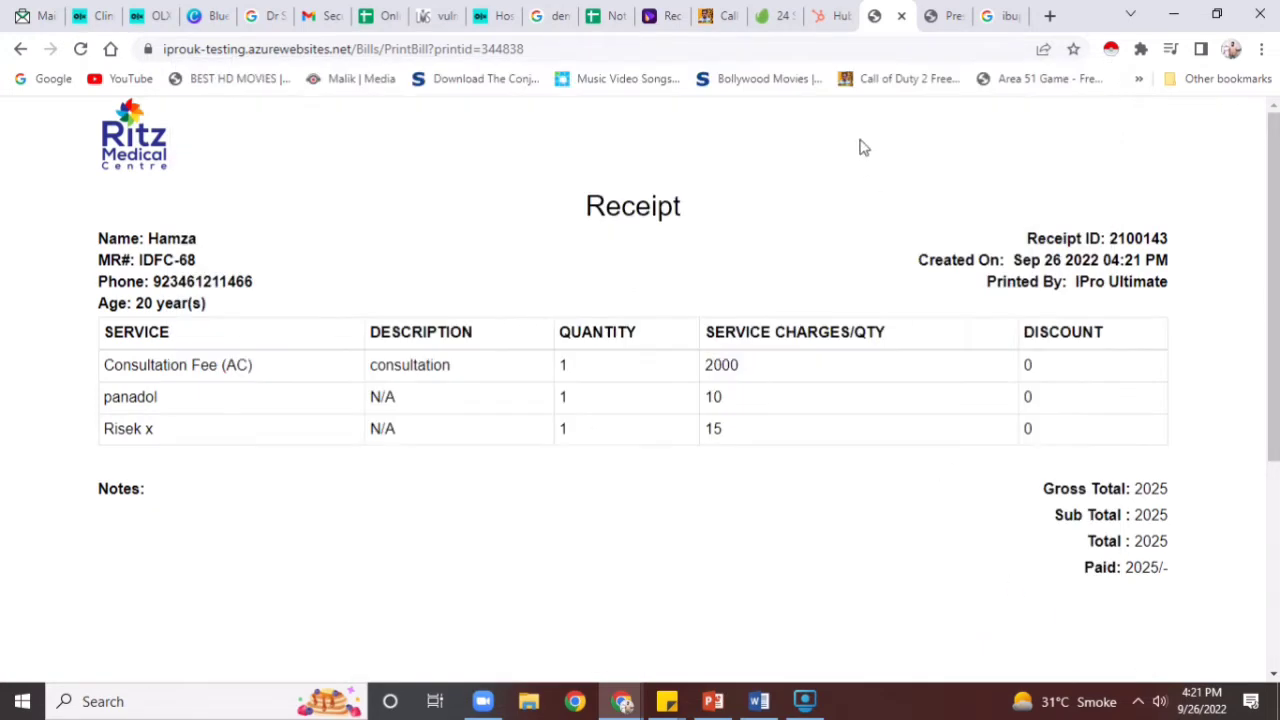
pyautogui.click(20, 49)
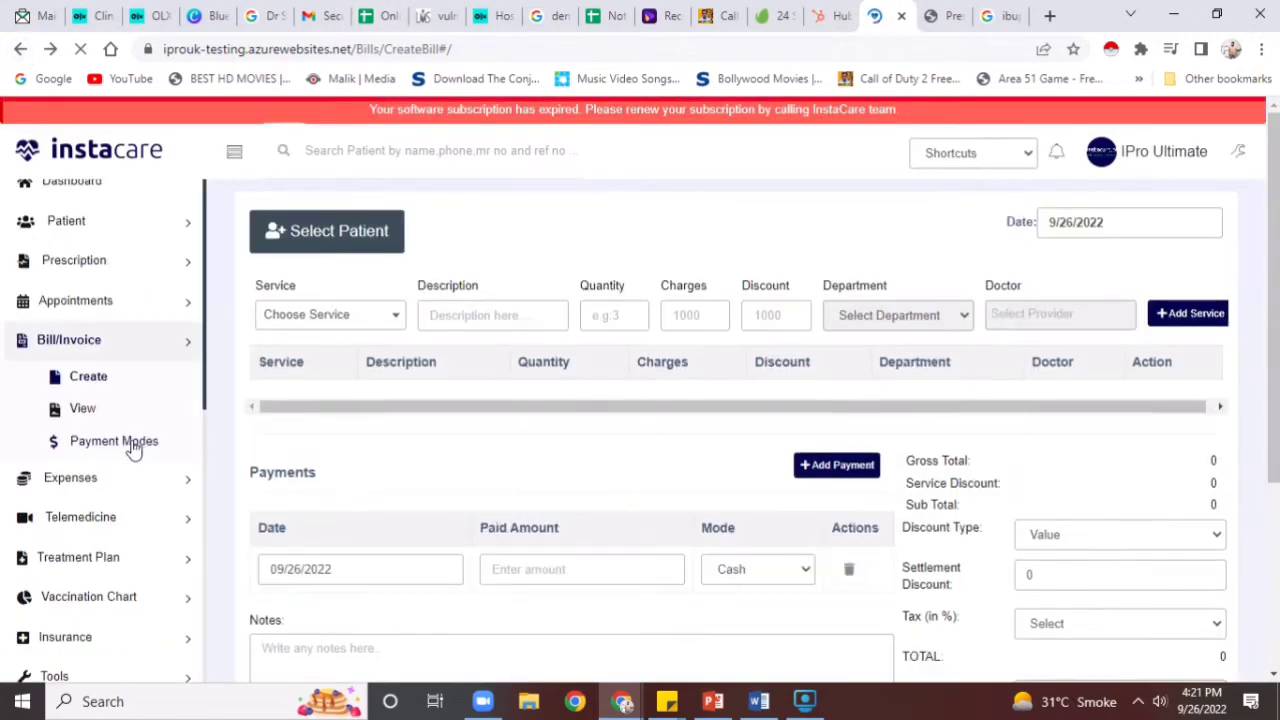
pyautogui.click(144, 485)
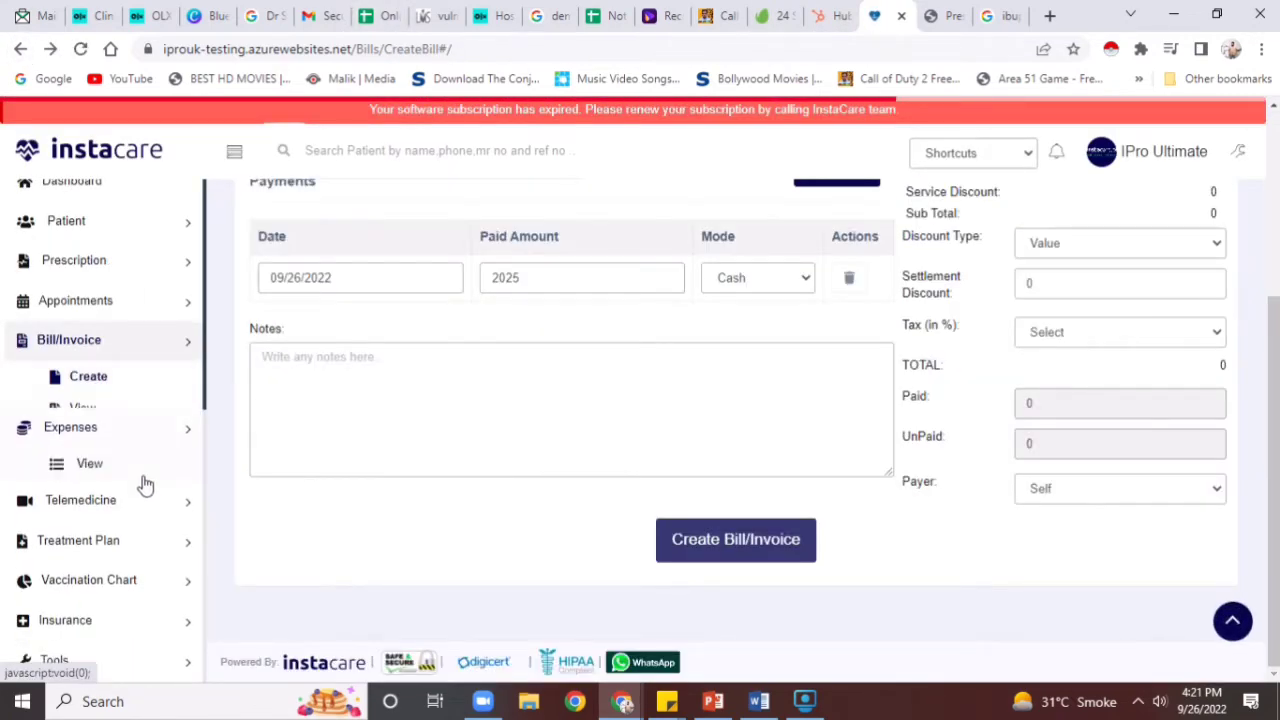
pyautogui.click(97, 424)
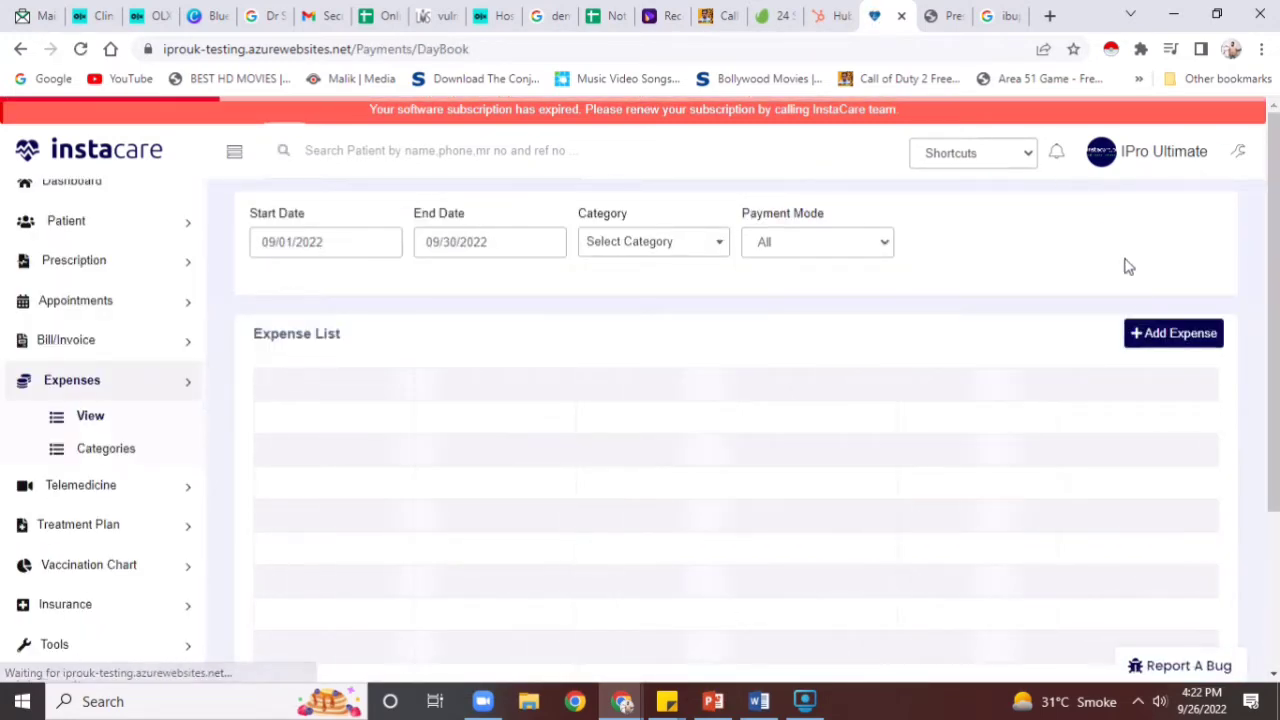
# Add a 2000 electric bill expense dated 26 September 2022 under Utility Bills, paid in Cash
pyautogui.click(1139, 331)
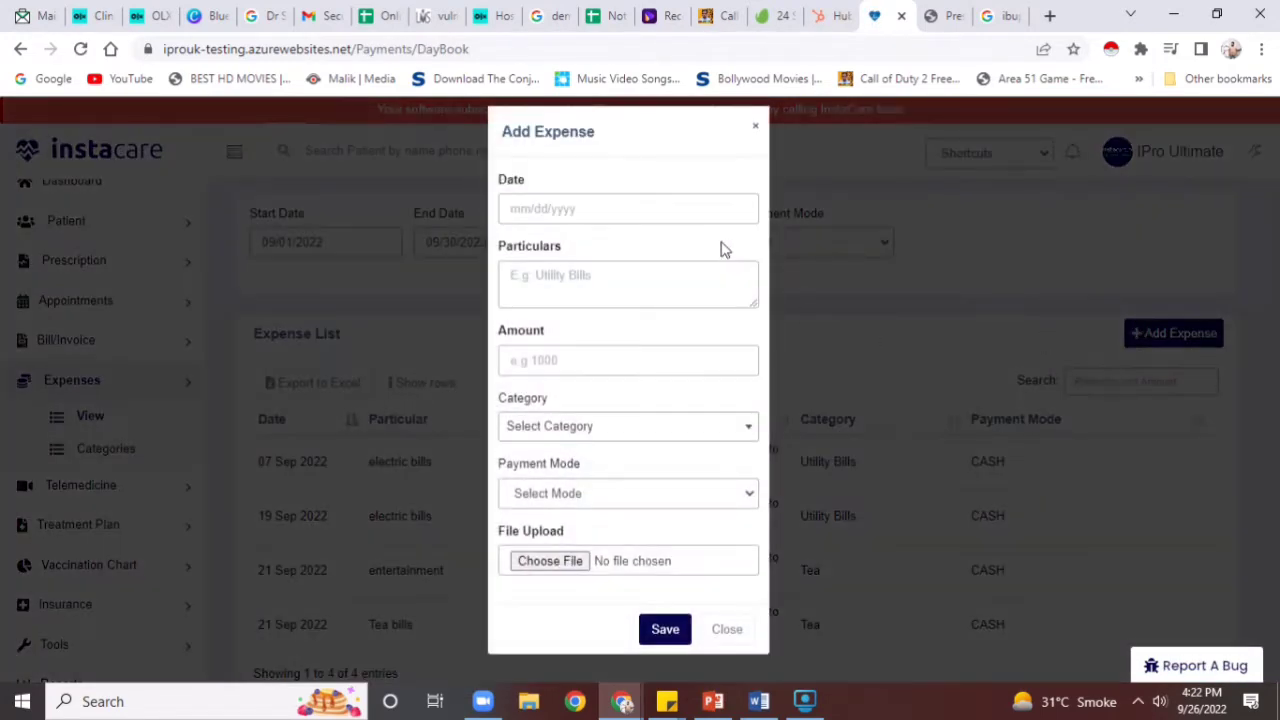
pyautogui.click(685, 215)
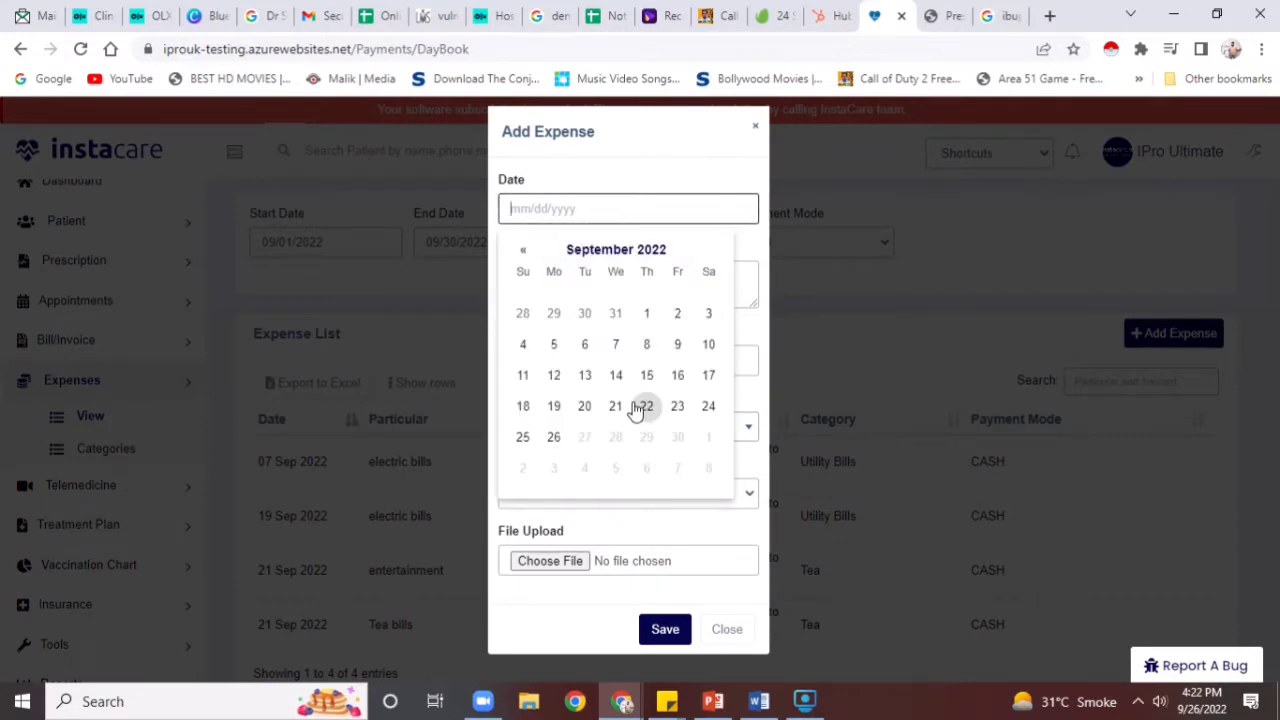
pyautogui.click(554, 437)
pyautogui.click(553, 285)
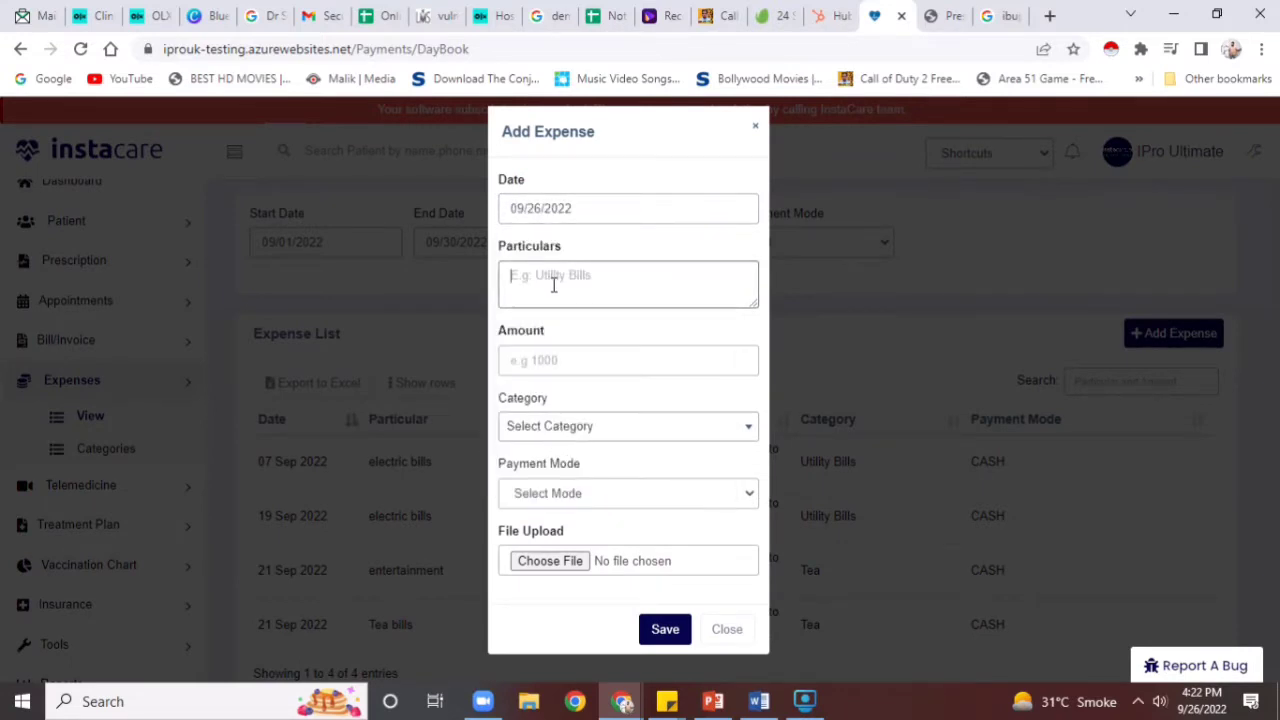
pyautogui.write('e')
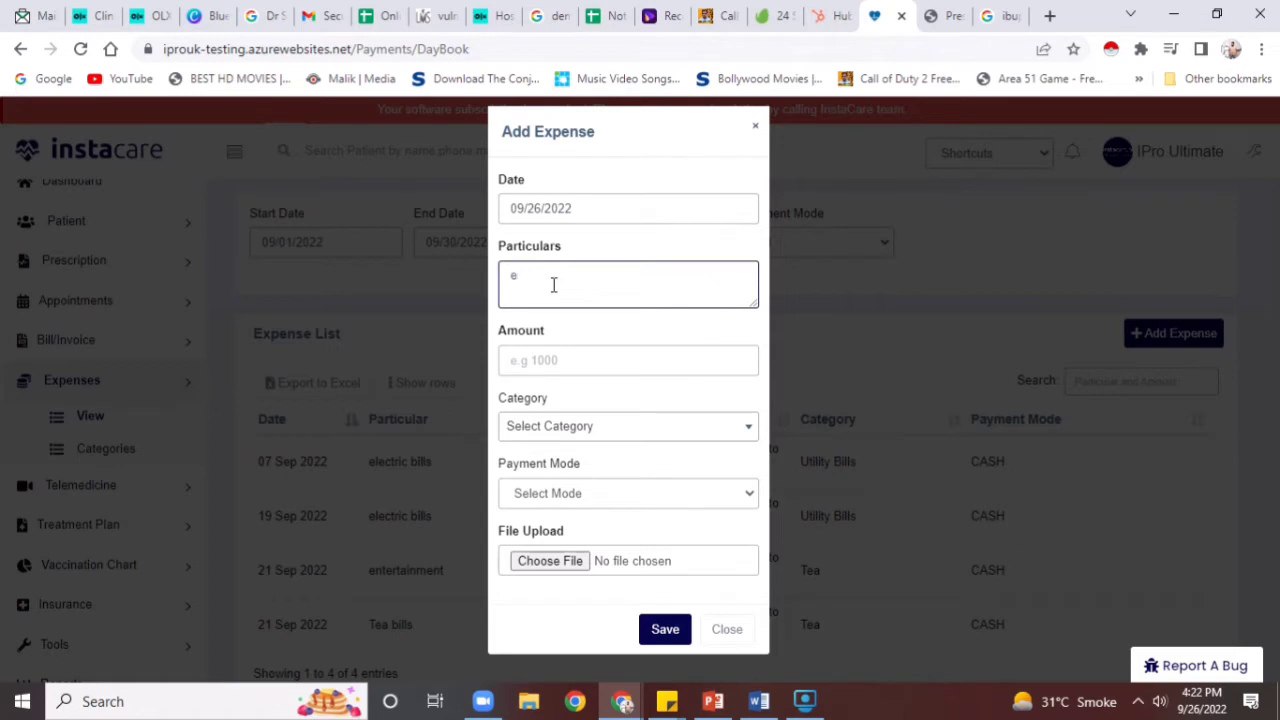
pyautogui.write('lectric bill')
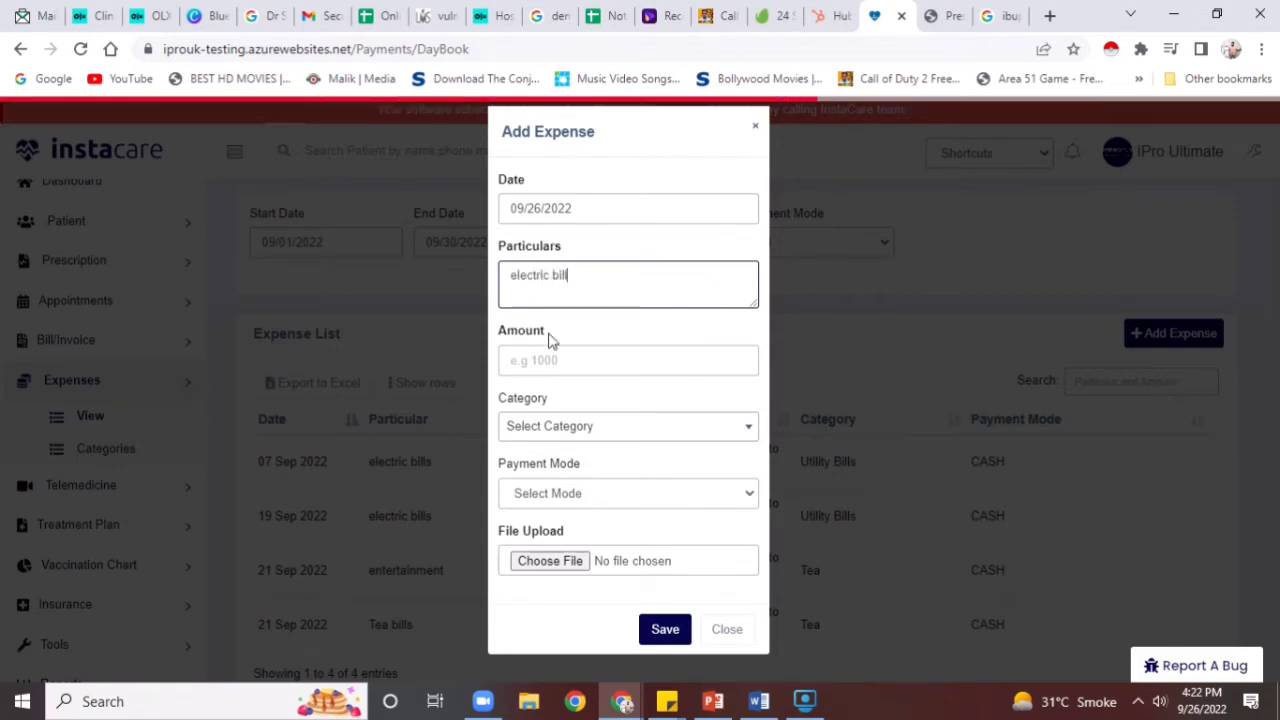
pyautogui.click(541, 364)
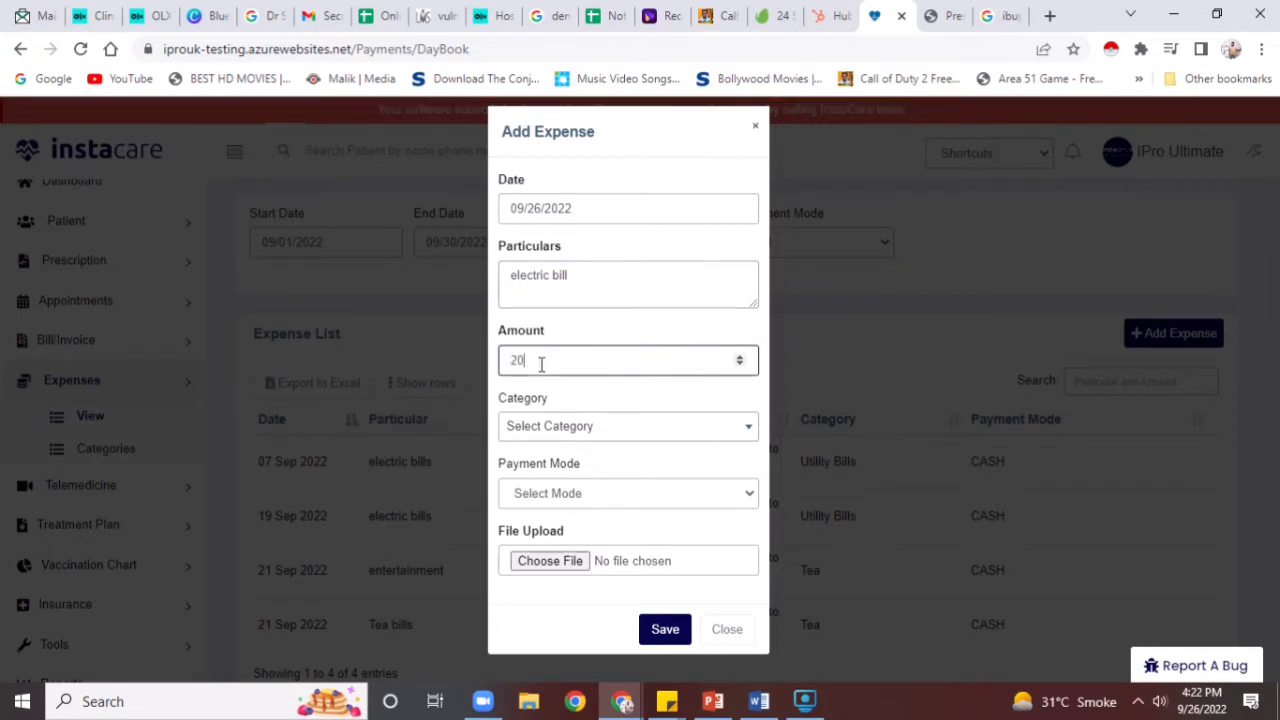
pyautogui.click(526, 428)
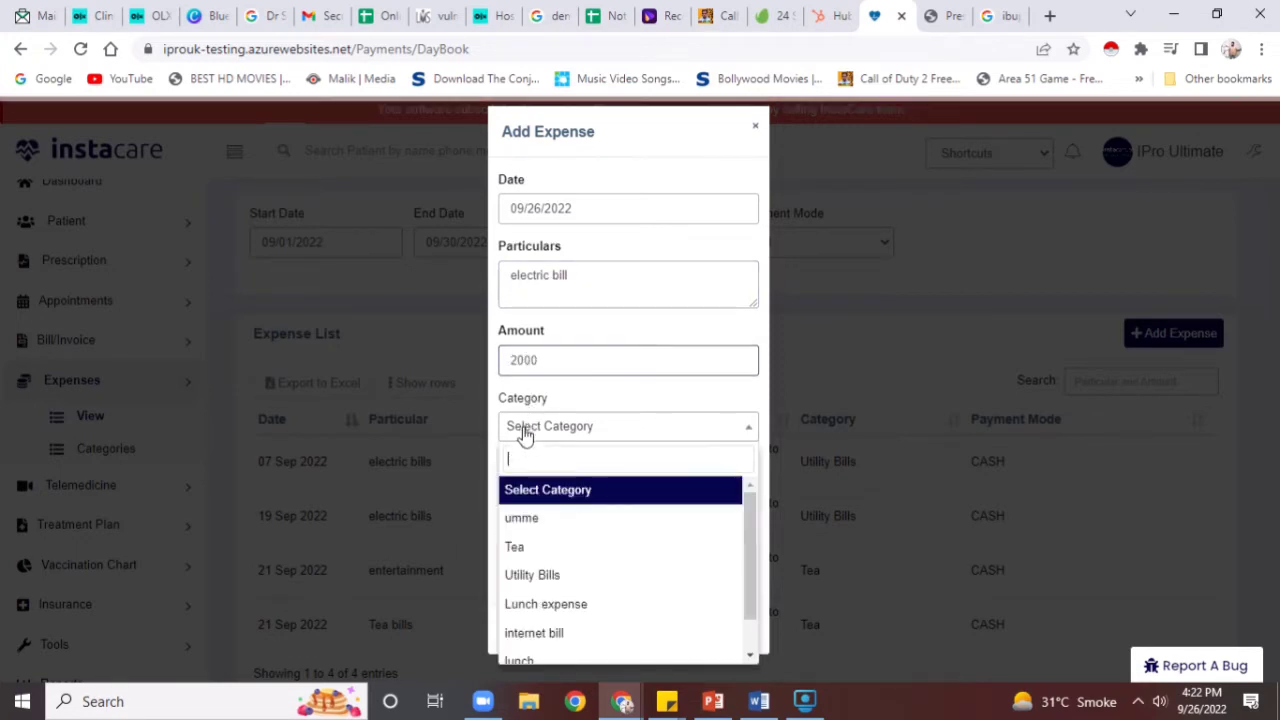
pyautogui.click(568, 594)
pyautogui.click(577, 494)
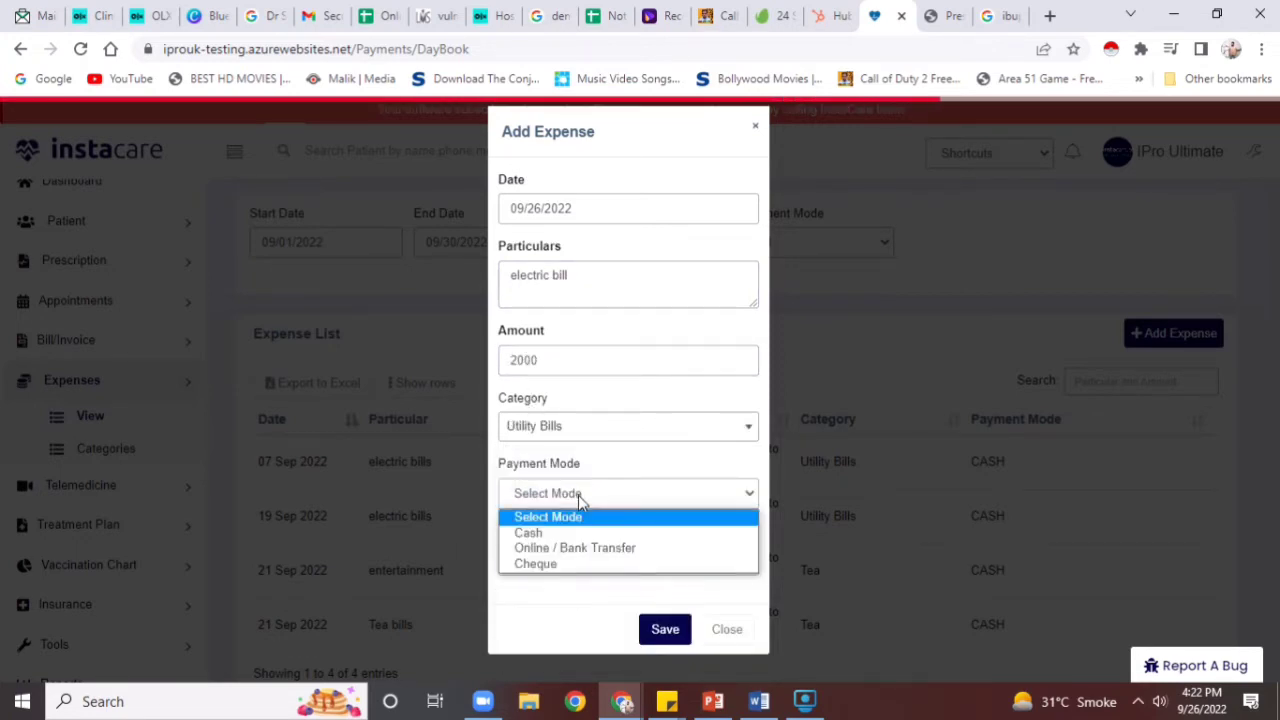
pyautogui.click(563, 536)
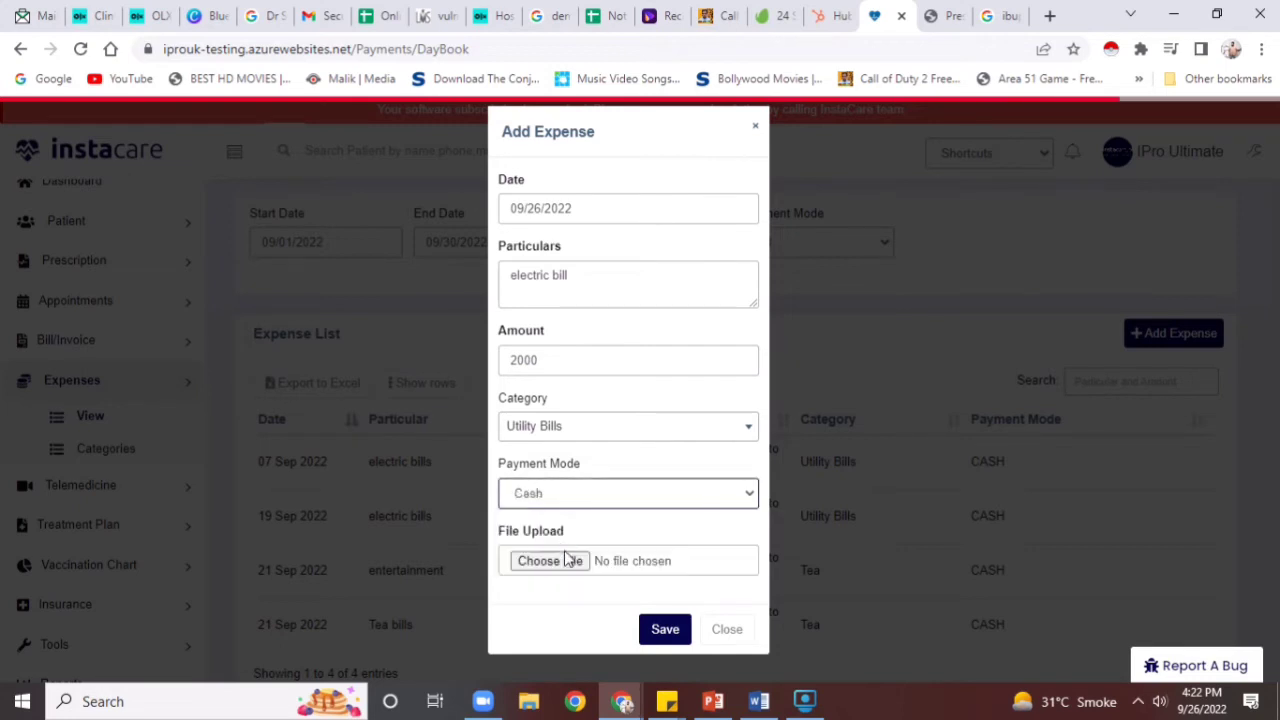
pyautogui.click(640, 620)
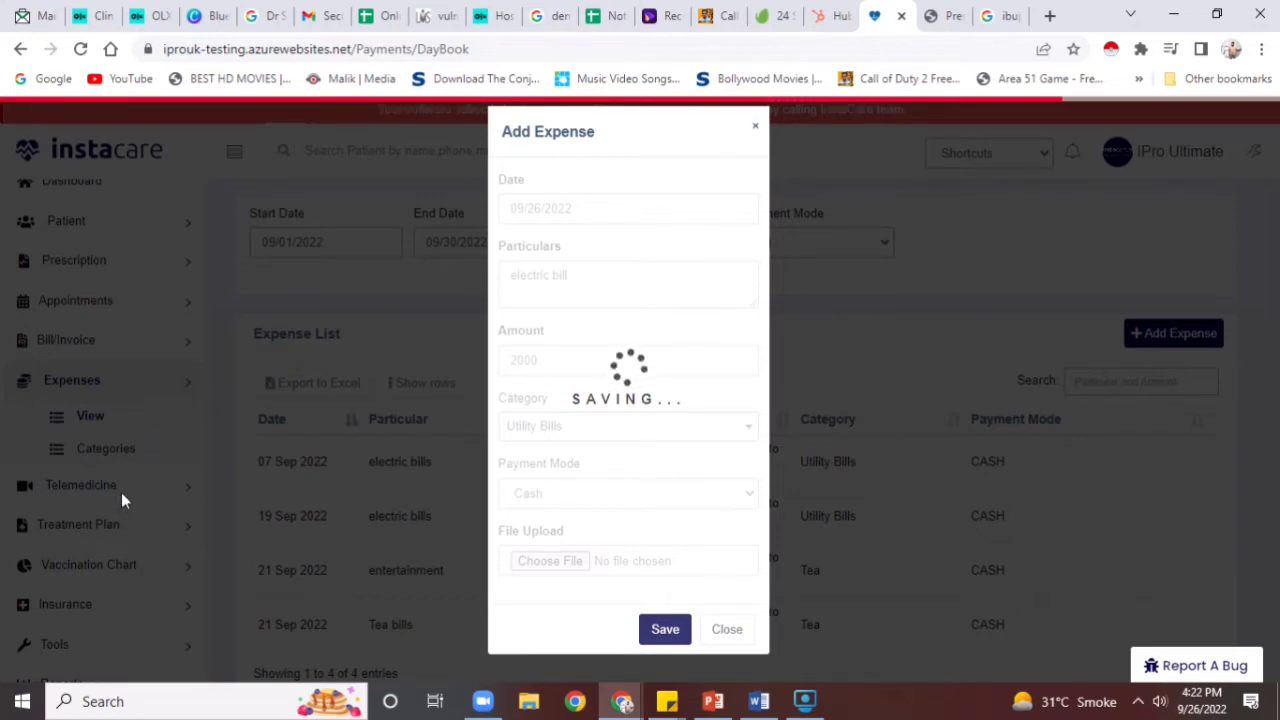
pyautogui.click(729, 632)
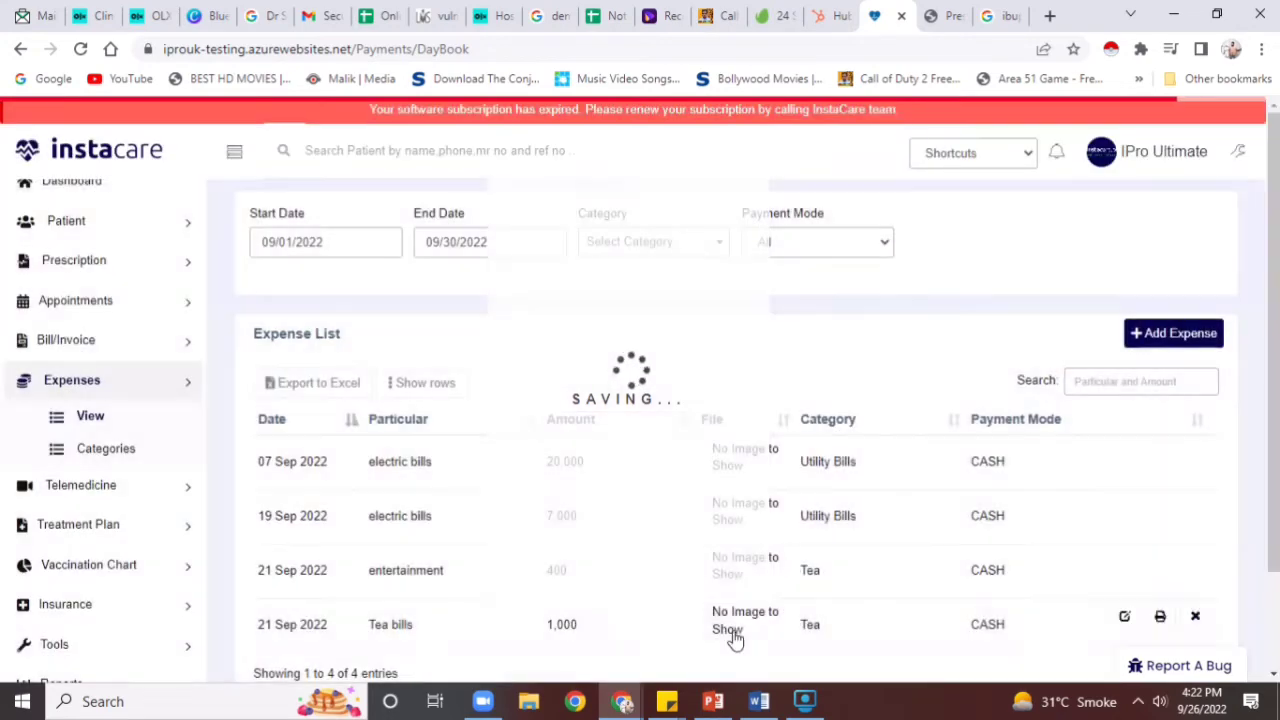
# List Online Appointments filtered to Confirmed status over the last 30 days
pyautogui.click(68, 486)
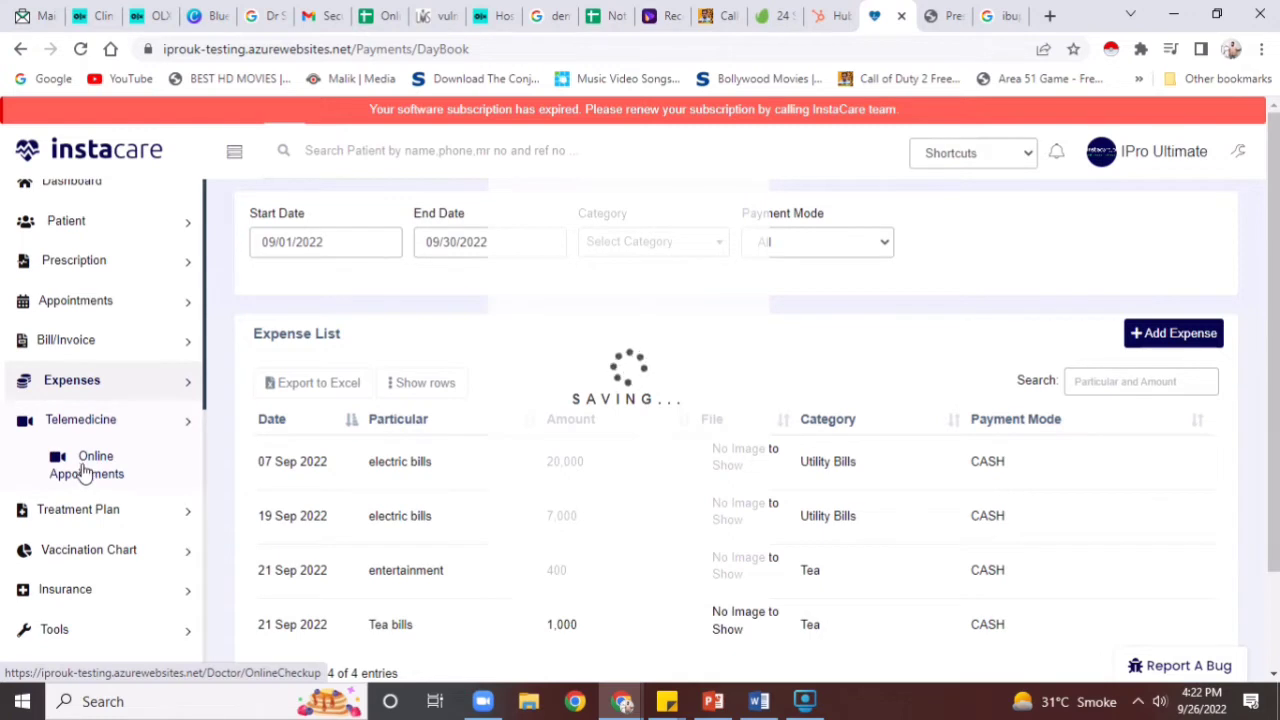
pyautogui.click(85, 470)
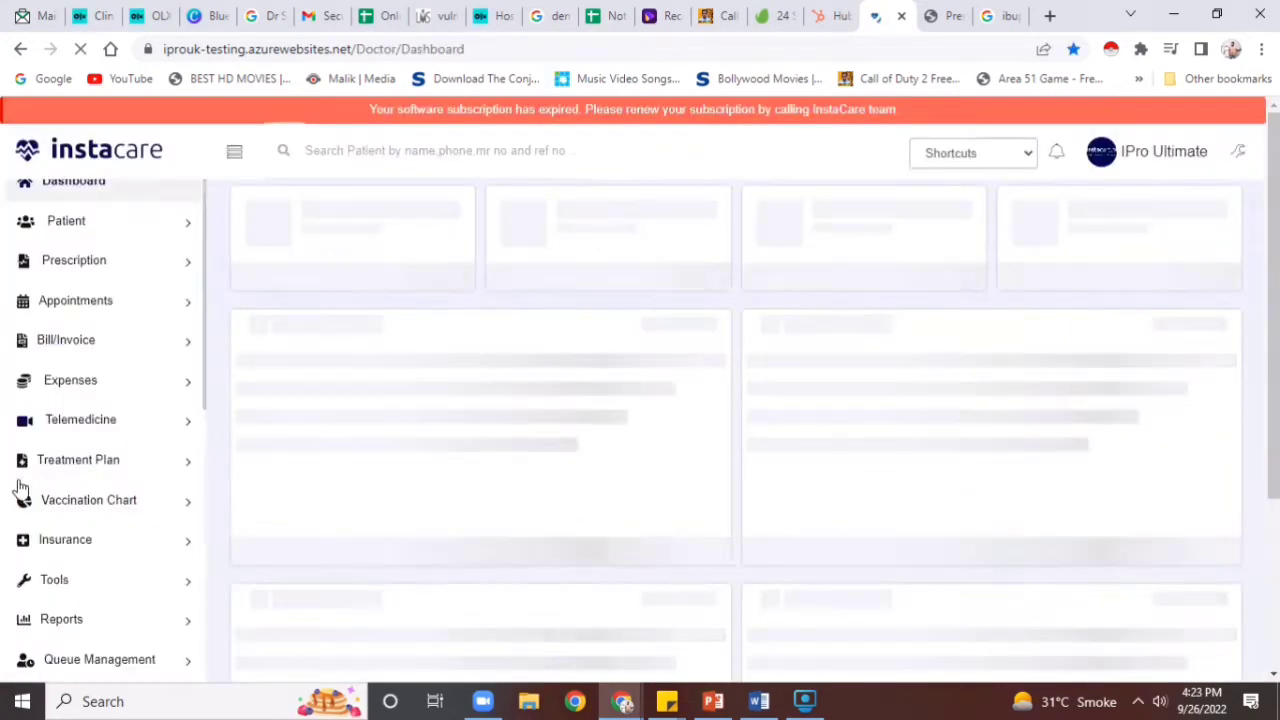
pyautogui.click(135, 430)
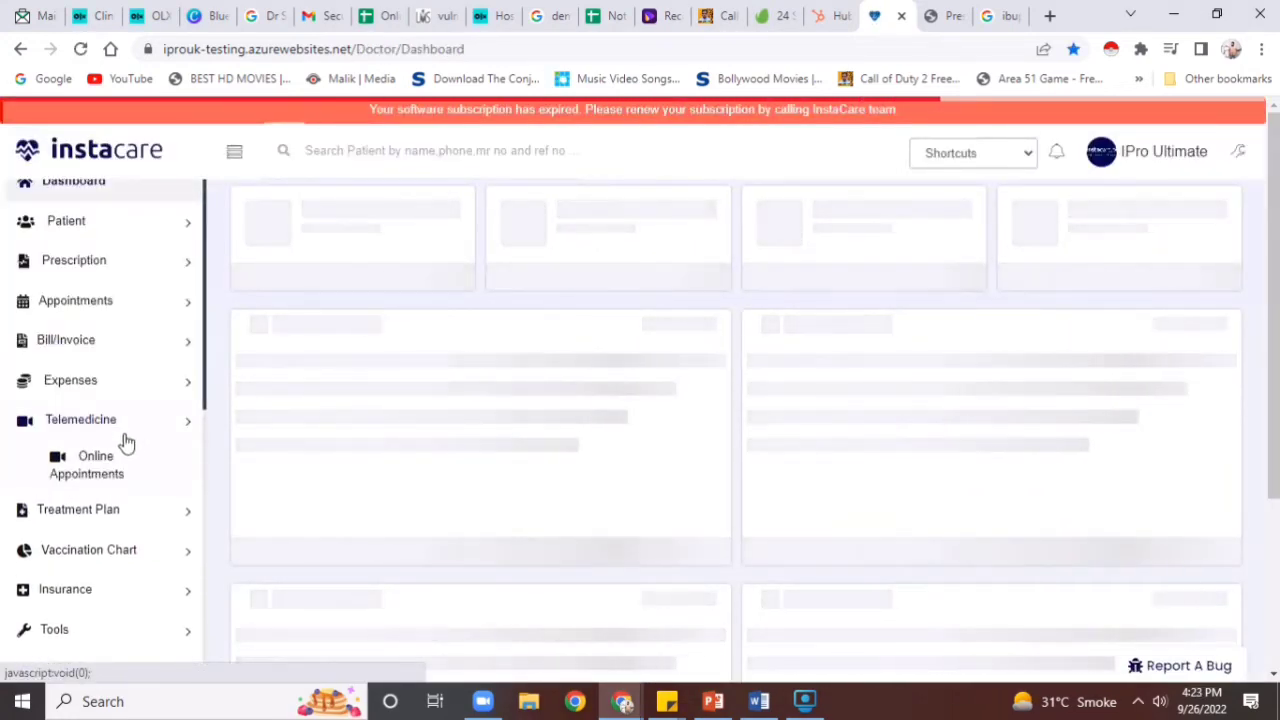
pyautogui.click(98, 470)
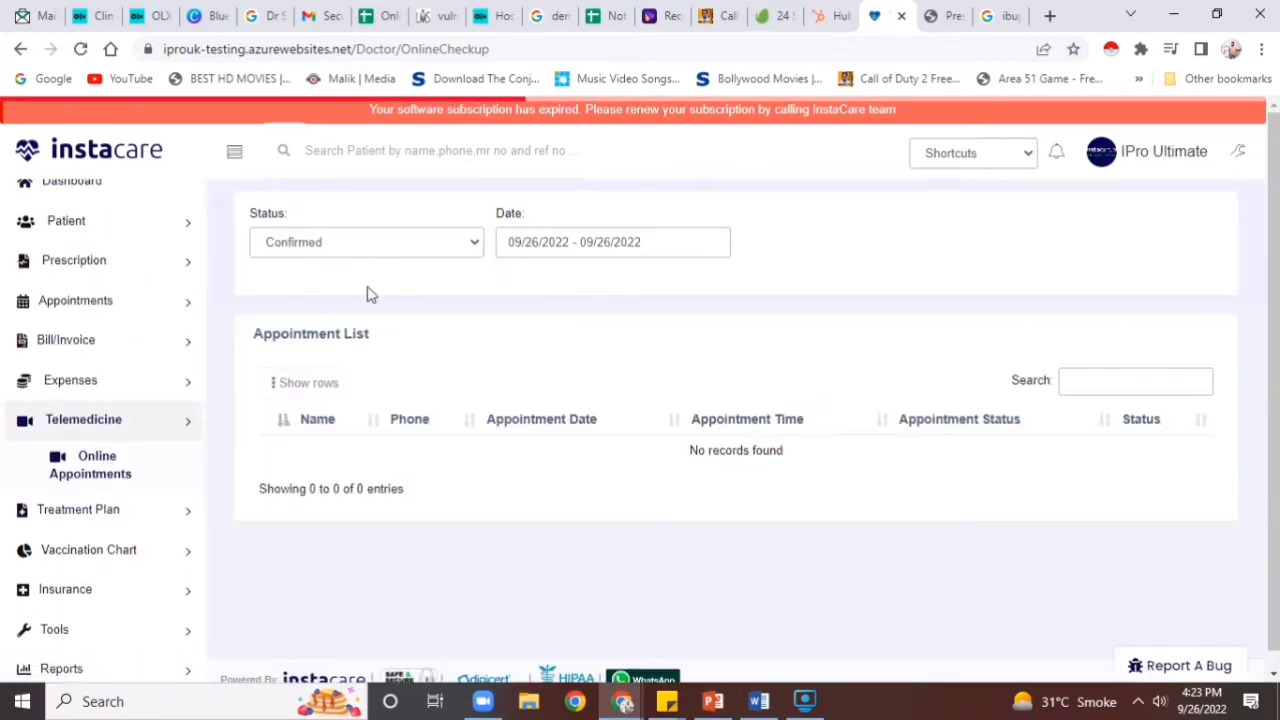
pyautogui.click(372, 250)
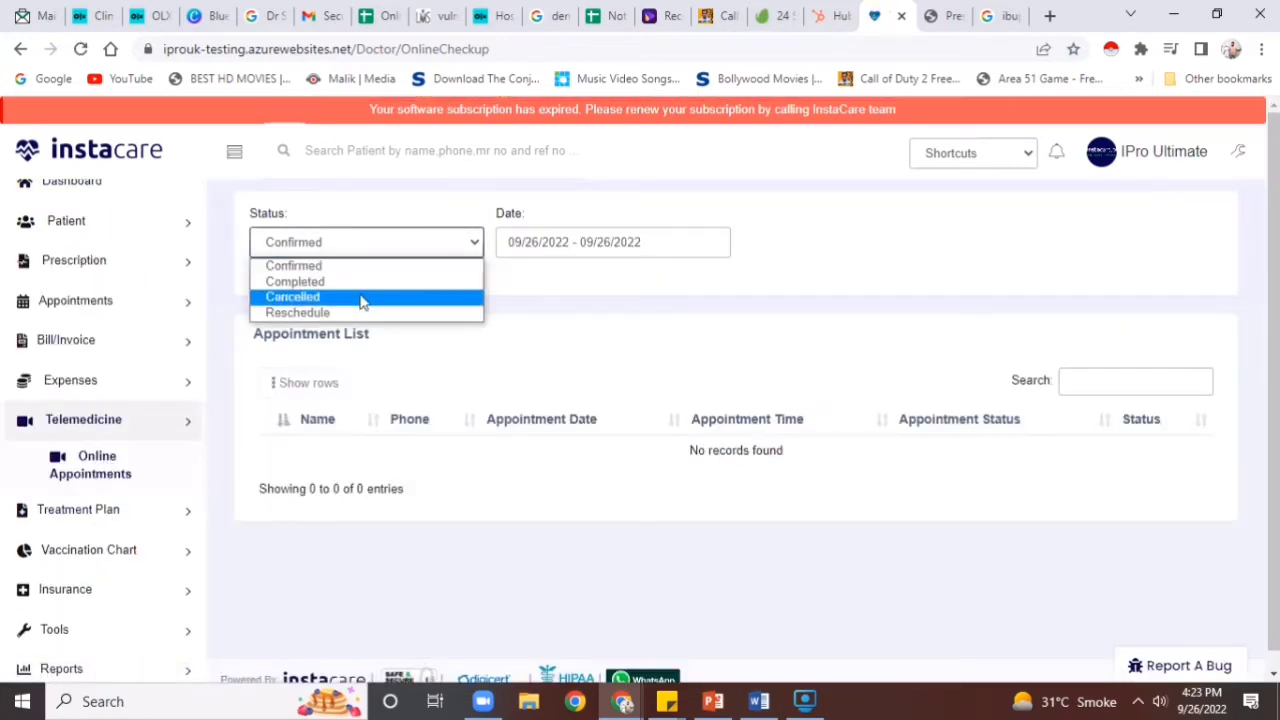
pyautogui.click(362, 284)
pyautogui.click(385, 250)
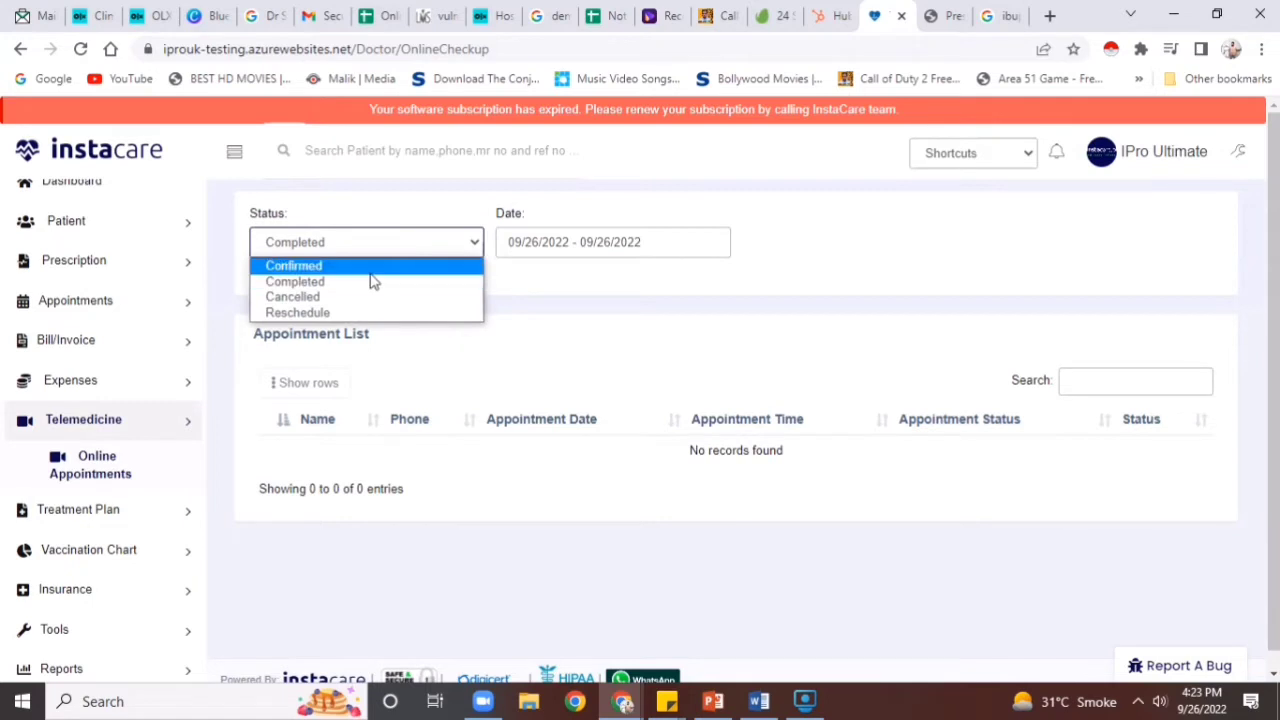
pyautogui.click(372, 268)
pyautogui.click(540, 250)
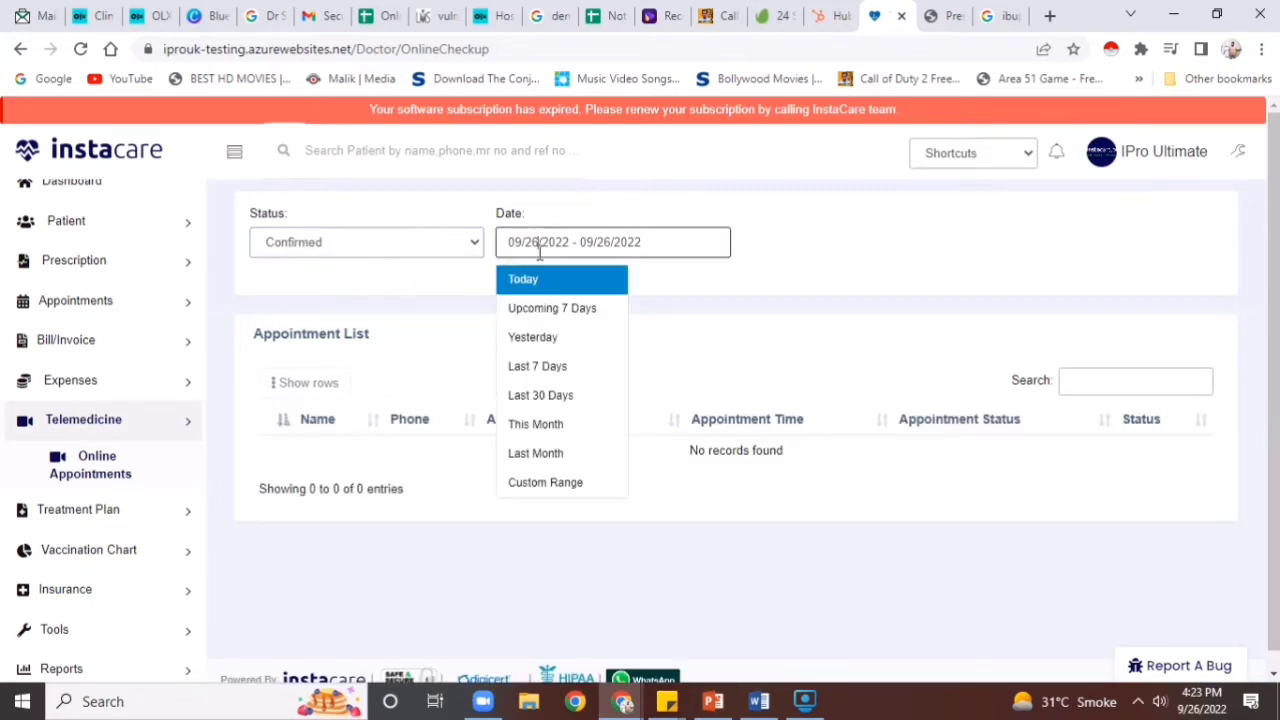
pyautogui.click(533, 396)
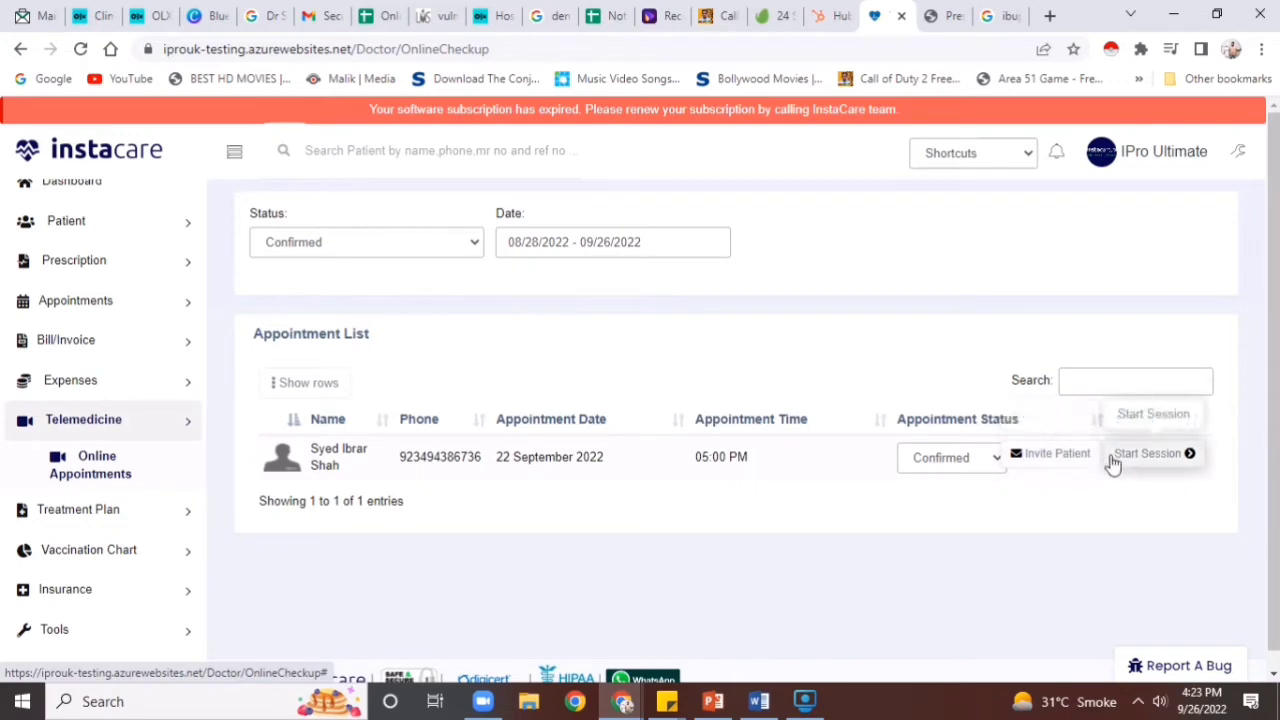
# Close the patient invitation unsent, then start the video consultation session
pyautogui.click(1090, 463)
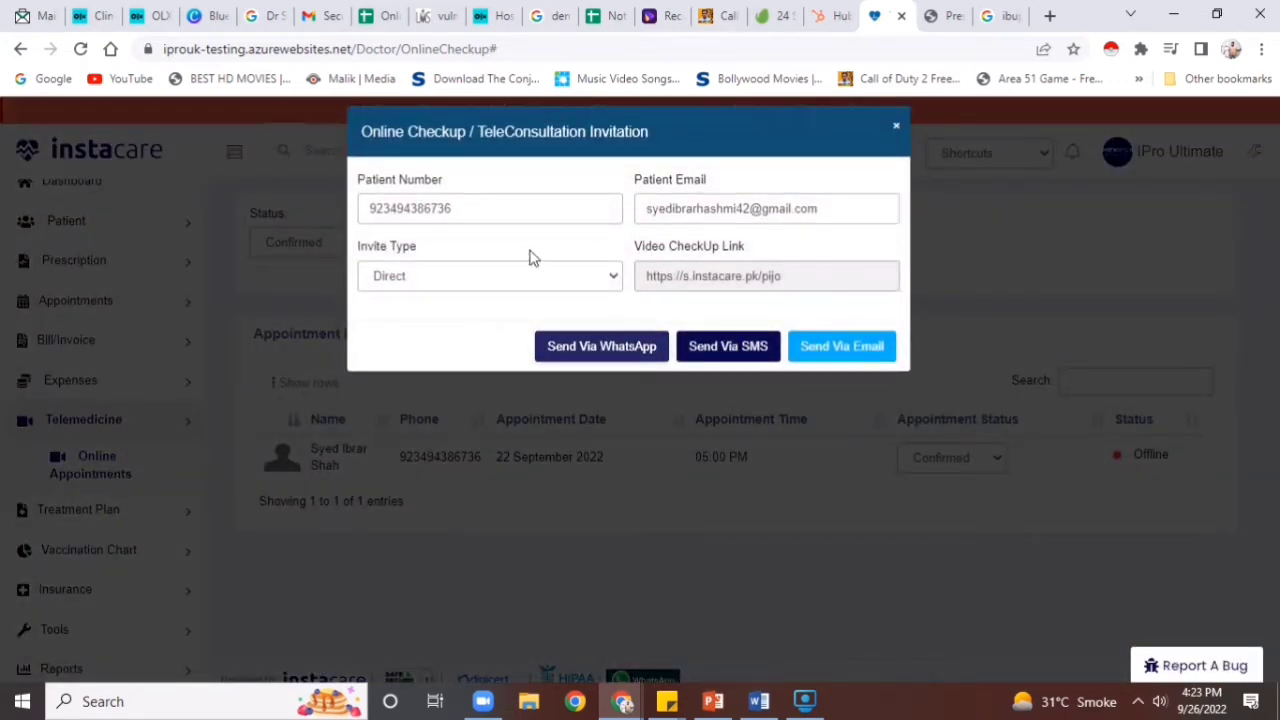
pyautogui.click(896, 128)
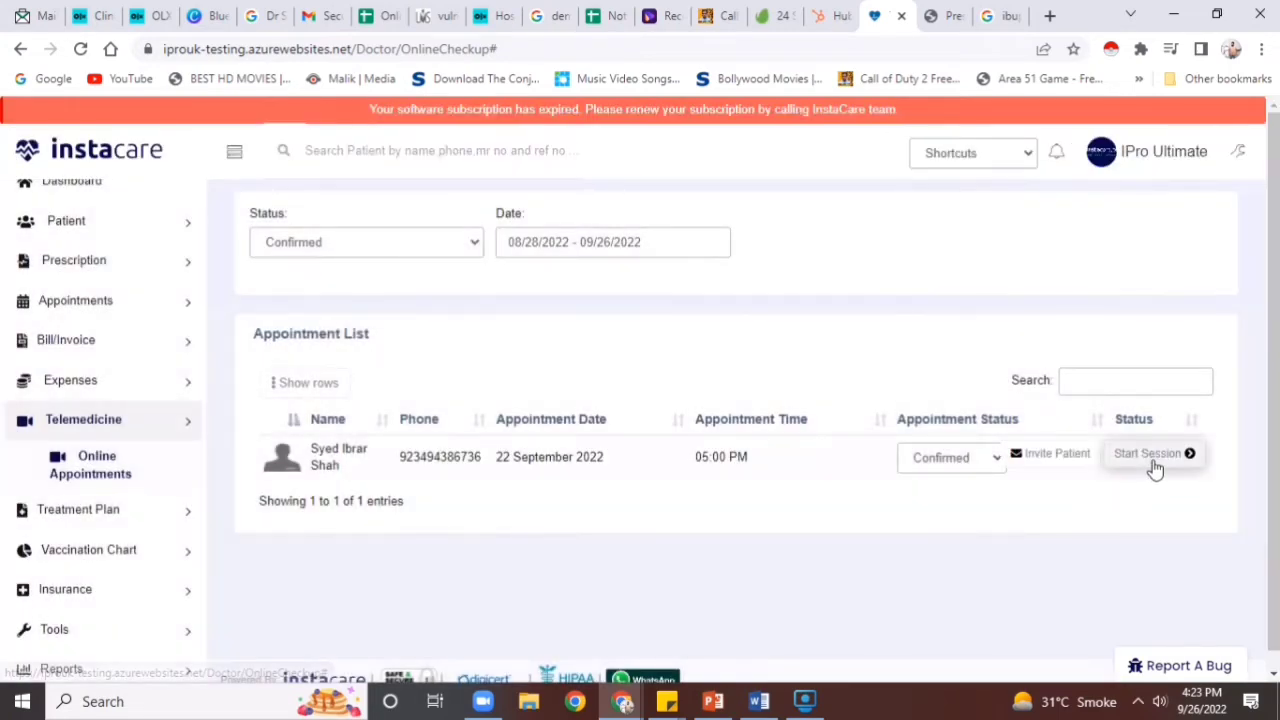
pyautogui.click(1155, 462)
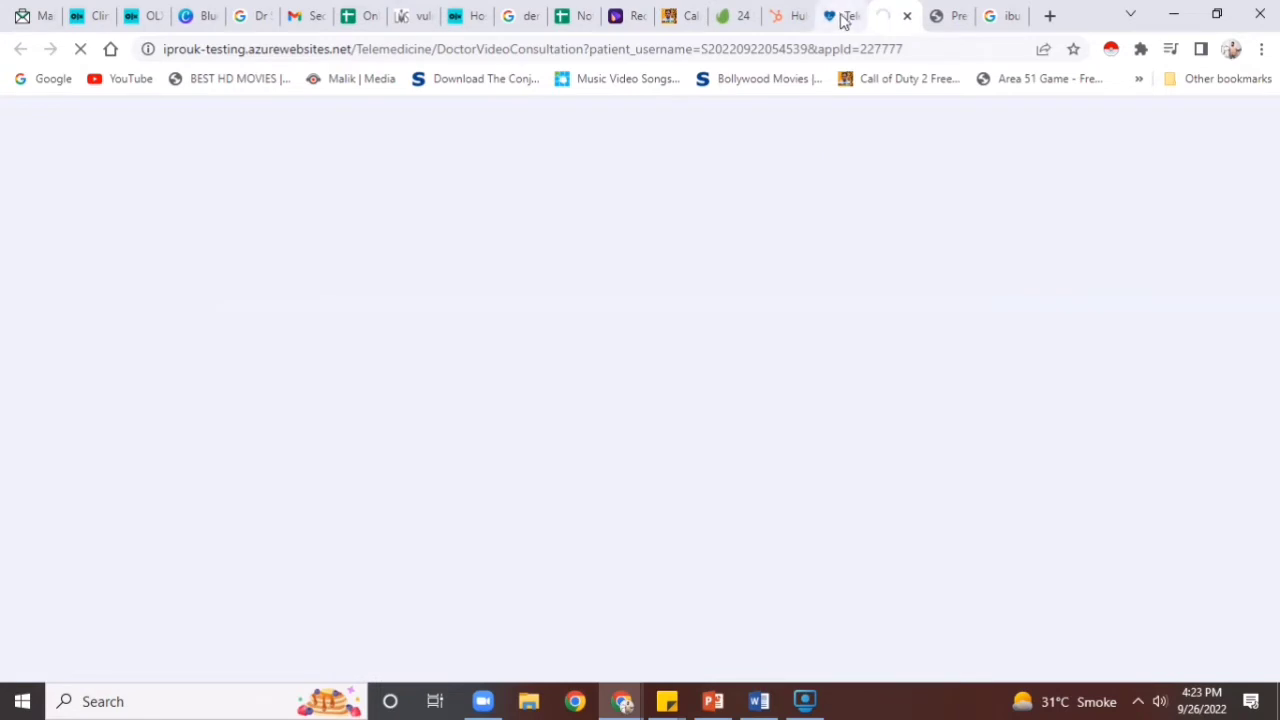
pyautogui.click(843, 17)
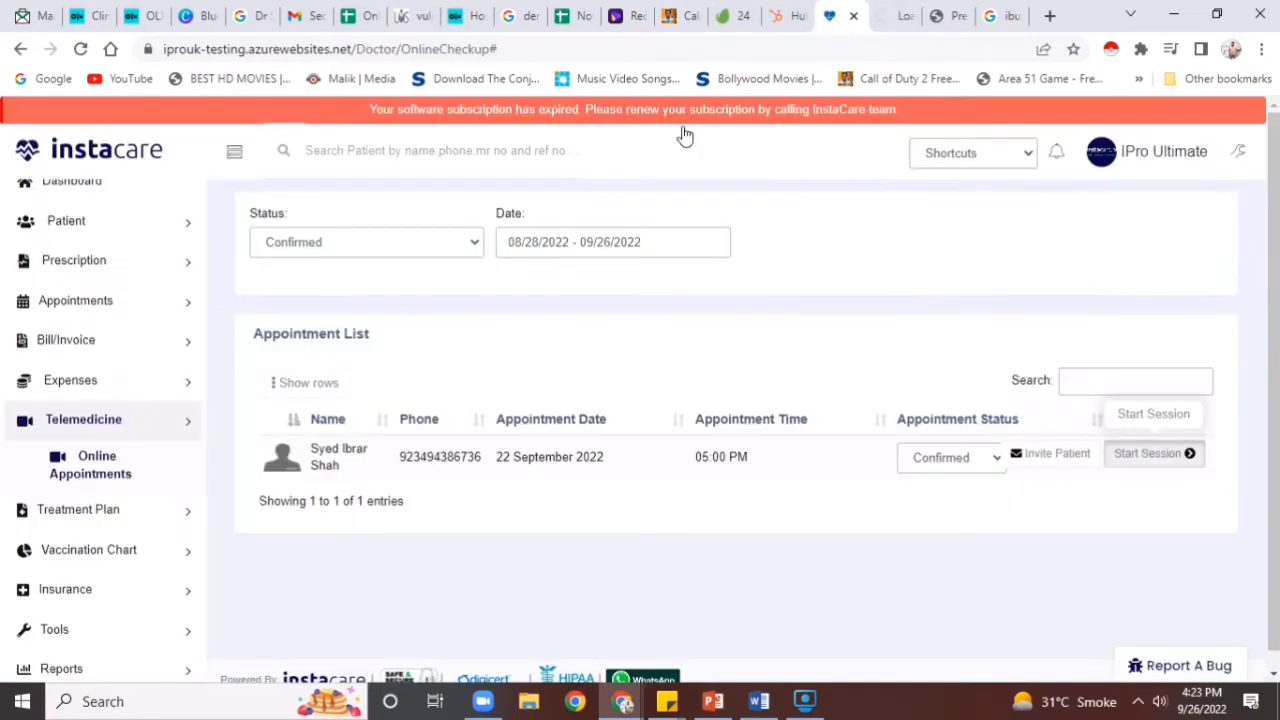
# Open the Create Treatment Plan form and close the prescription printout tab
pyautogui.click(110, 515)
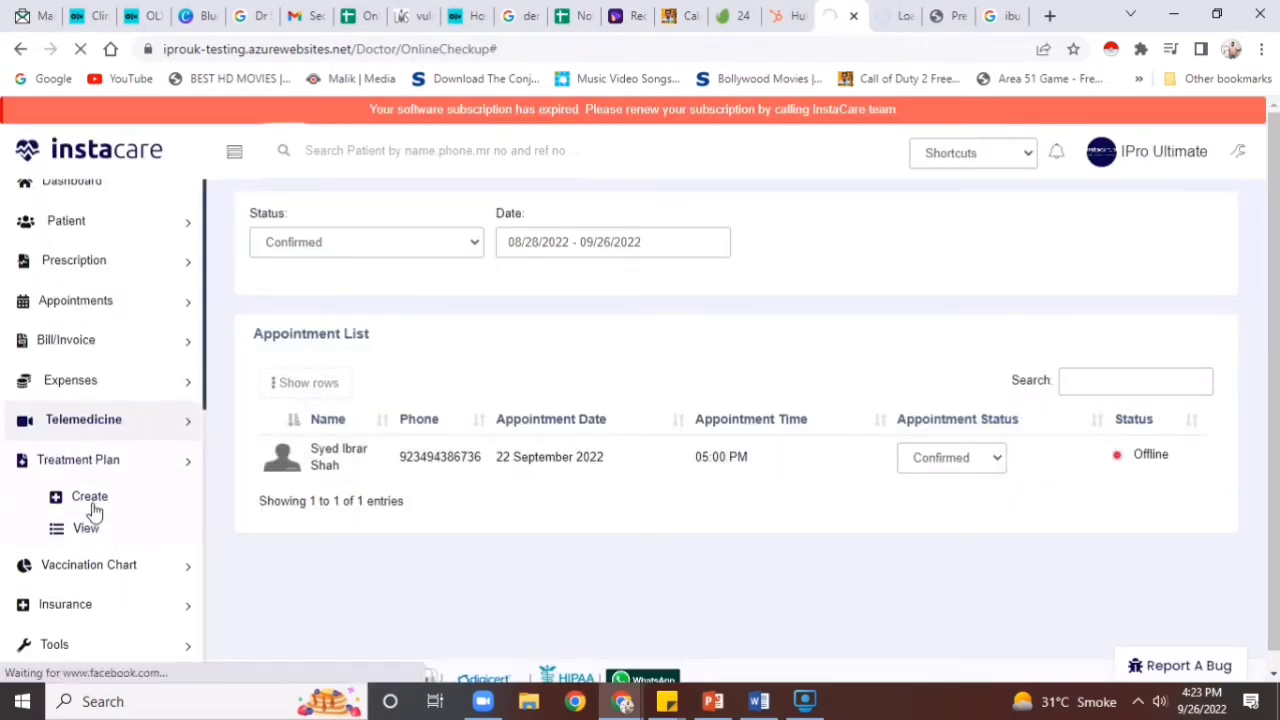
pyautogui.click(93, 510)
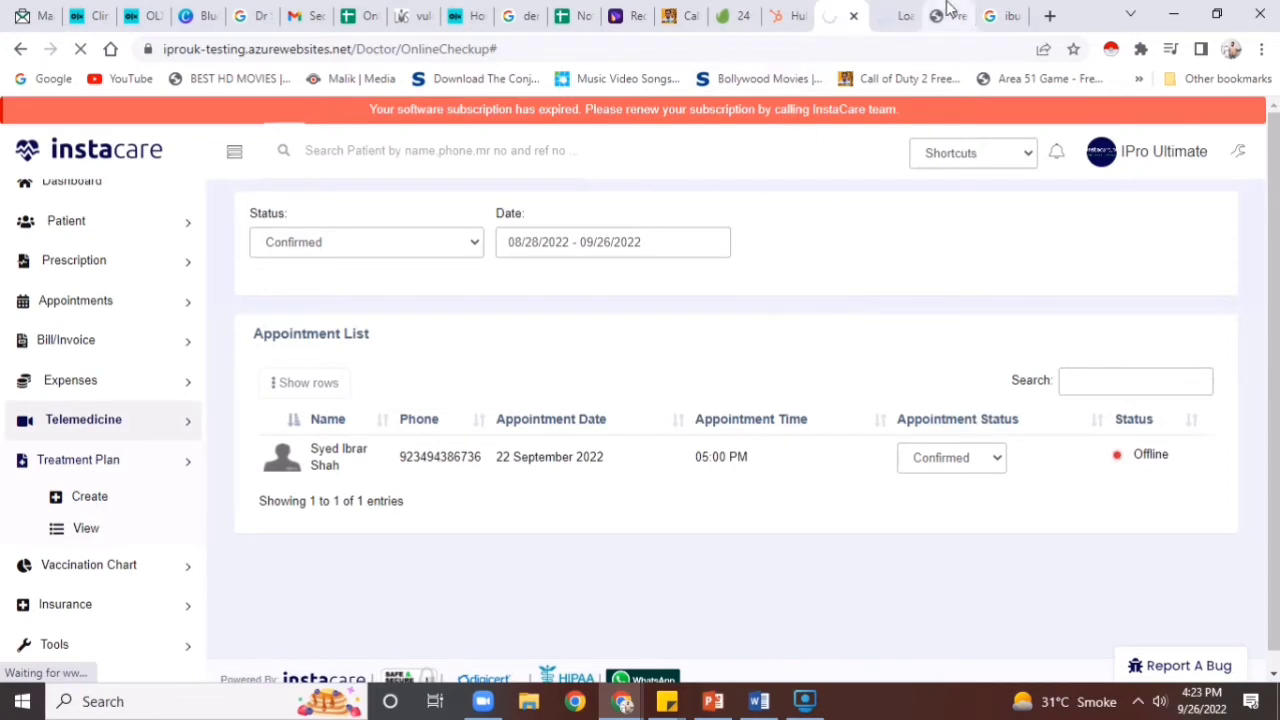
pyautogui.click(951, 15)
pyautogui.click(910, 18)
pyautogui.click(910, 18)
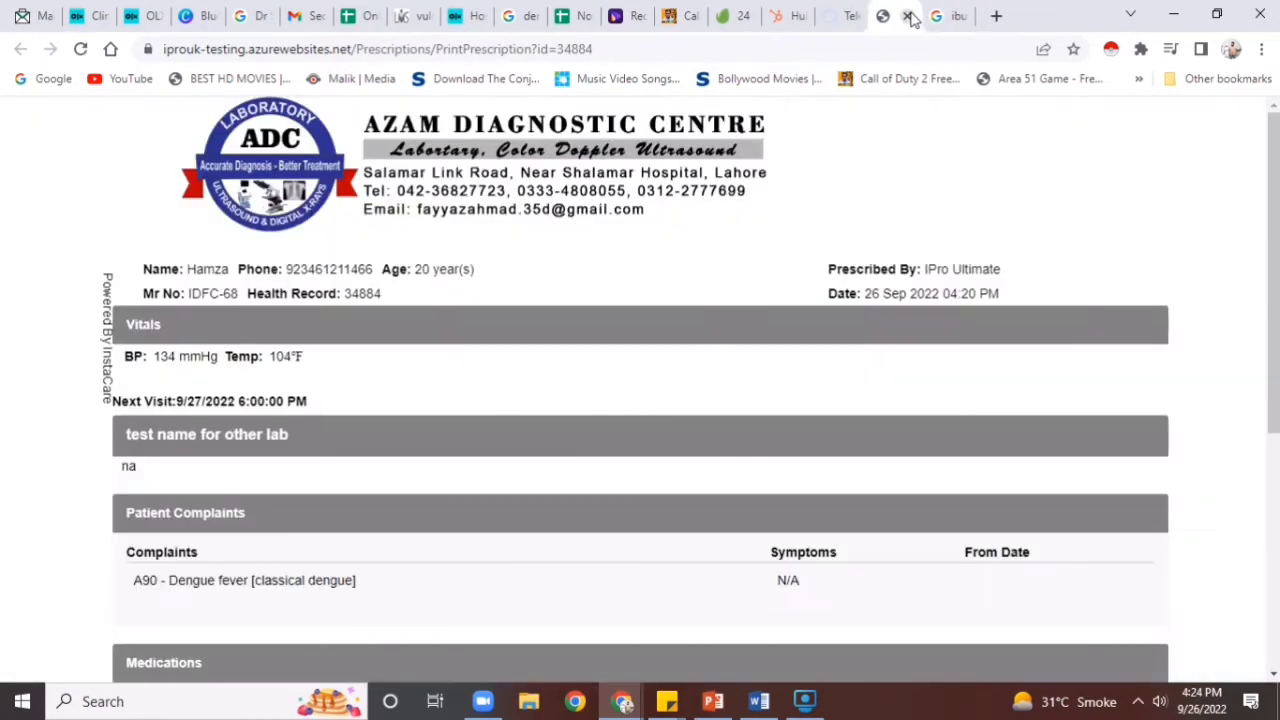
# Close the extra tabs and open the vaccination chart in a new browser tab
pyautogui.click(912, 18)
pyautogui.click(843, 10)
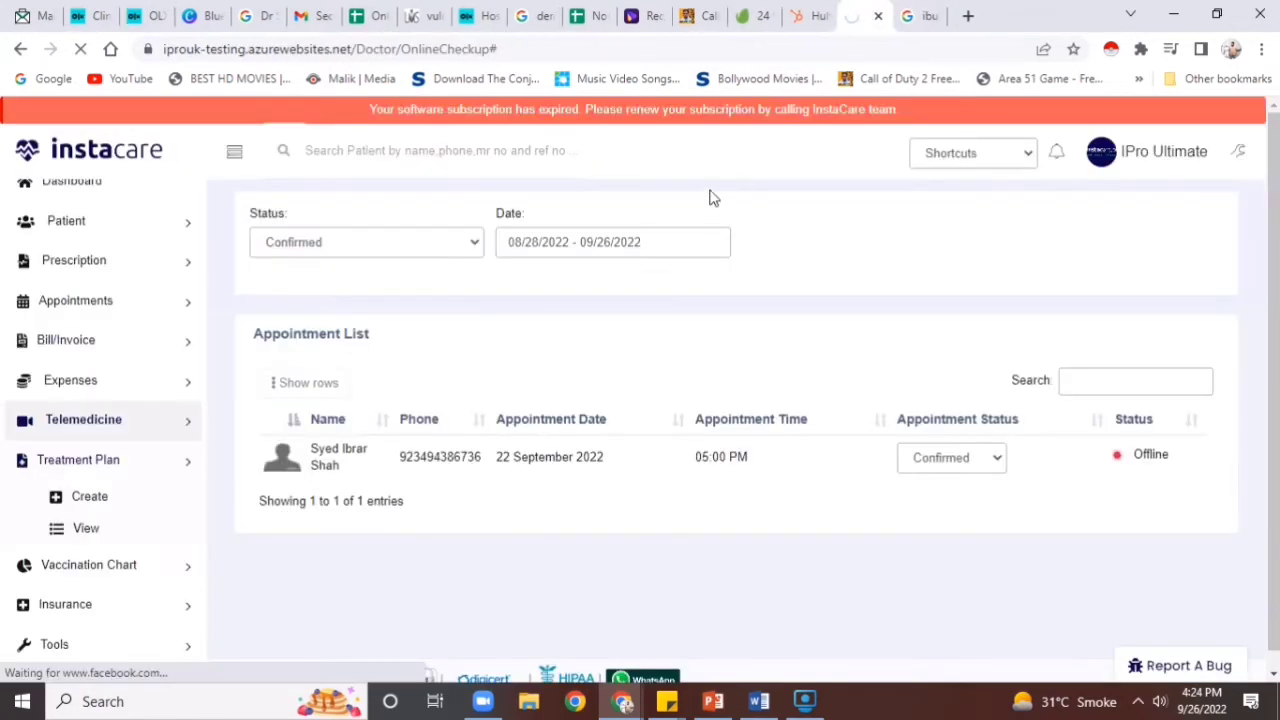
pyautogui.click(132, 566)
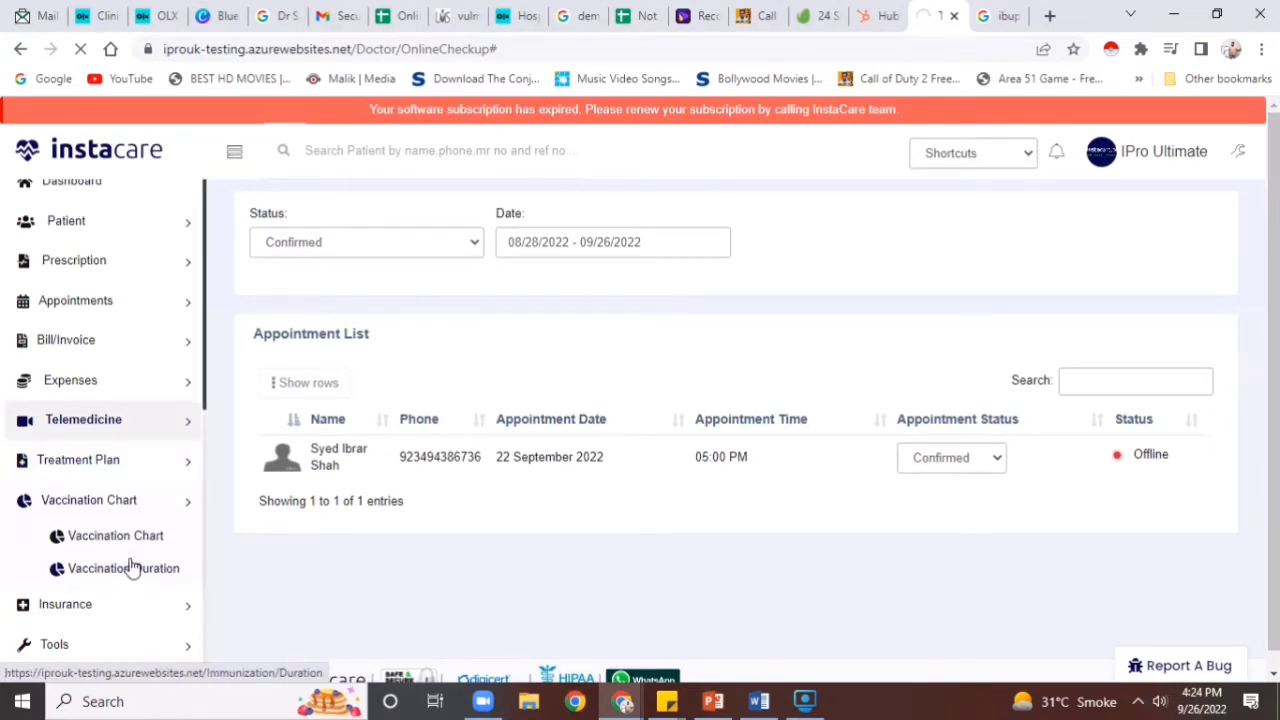
pyautogui.rightClick(134, 541)
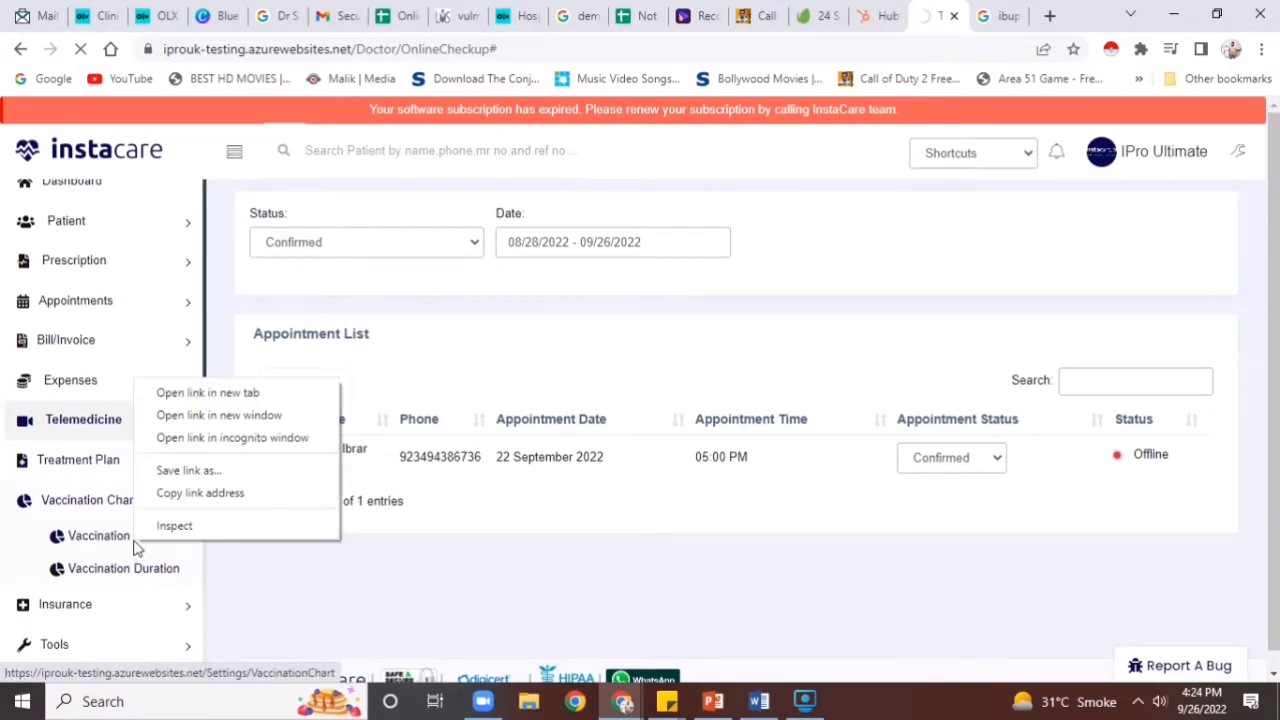
pyautogui.click(200, 395)
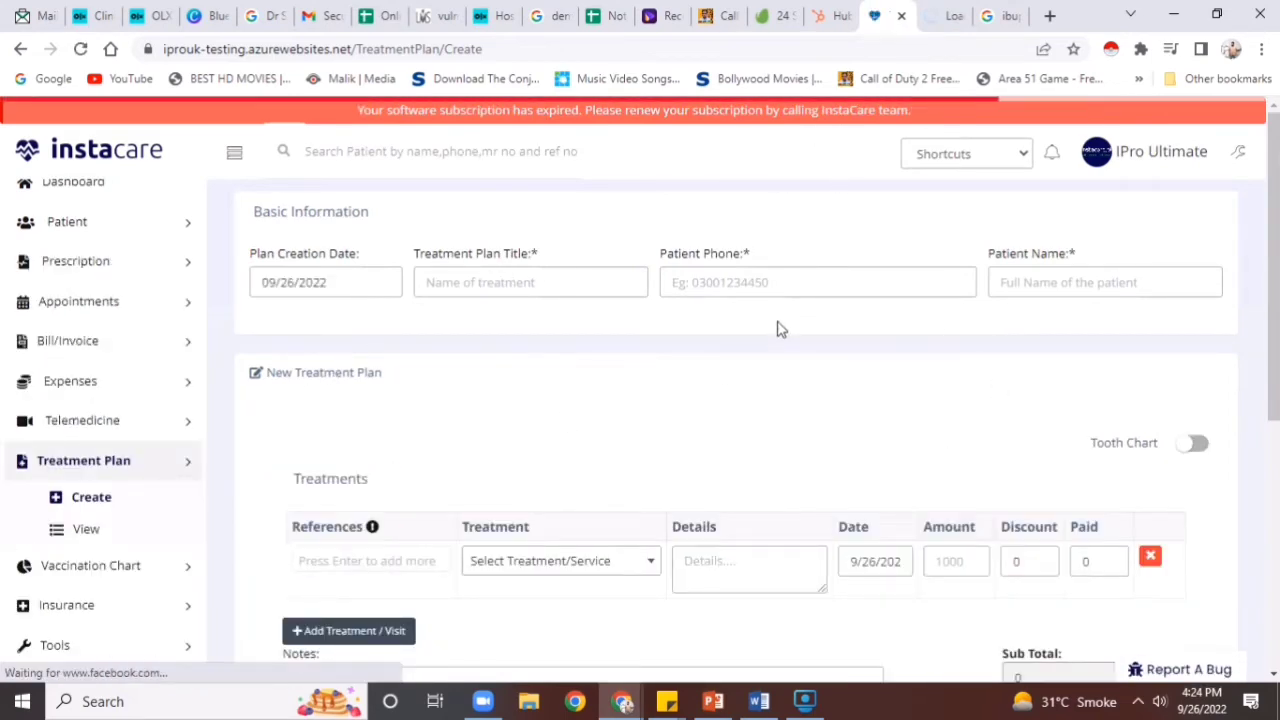
# Mark scaling on teeth 23 and 24 in the tooth chart, then switch the chart off
pyautogui.click(1193, 450)
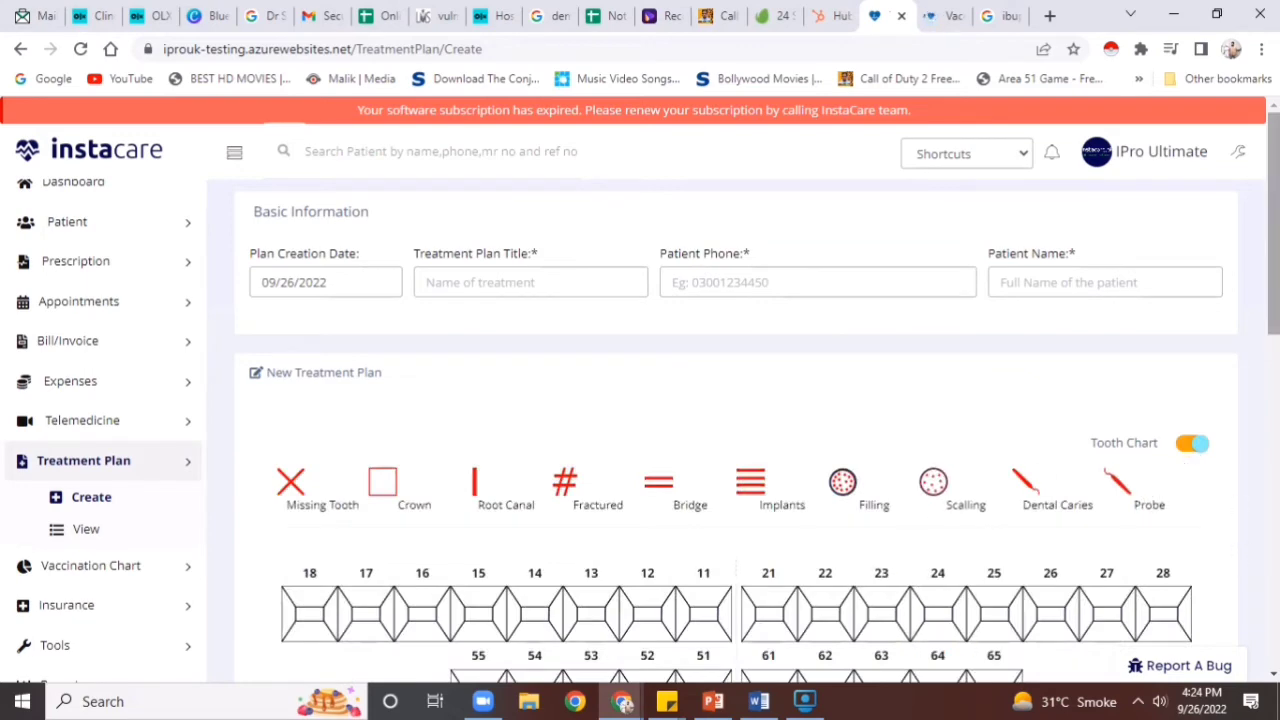
pyautogui.scroll(-3, 1190, 420)
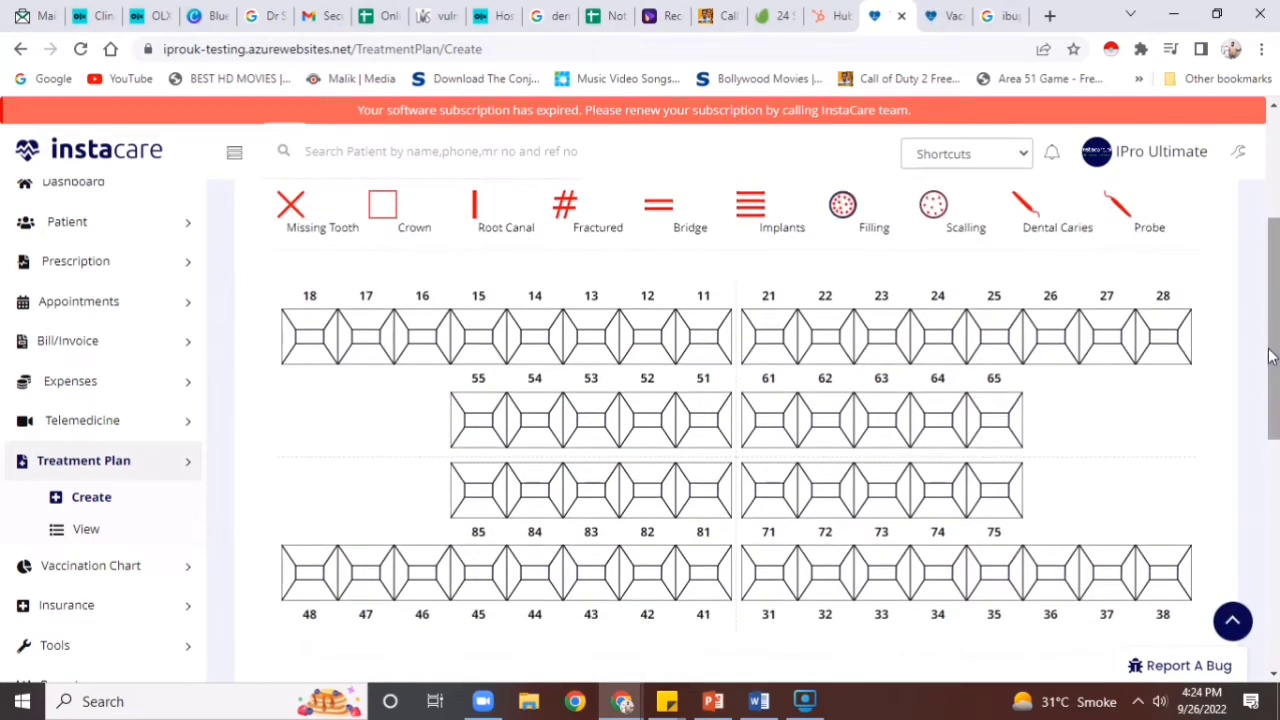
pyautogui.click(1181, 342)
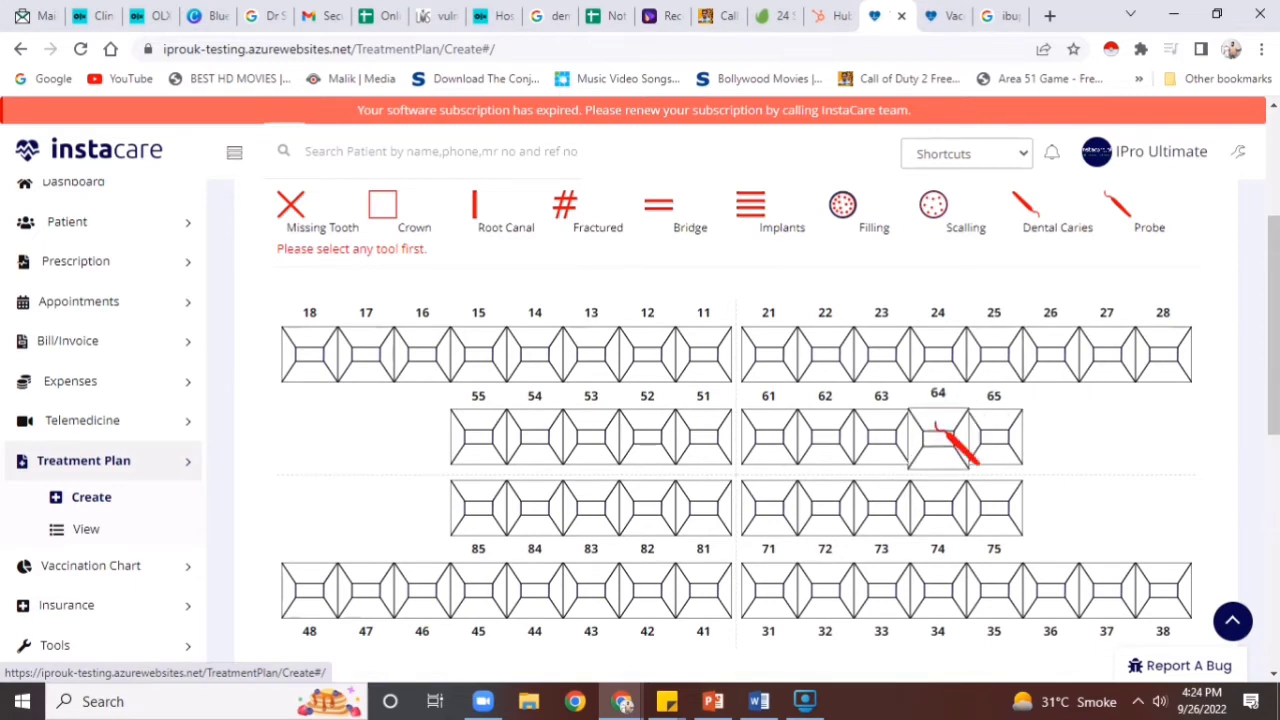
pyautogui.click(933, 205)
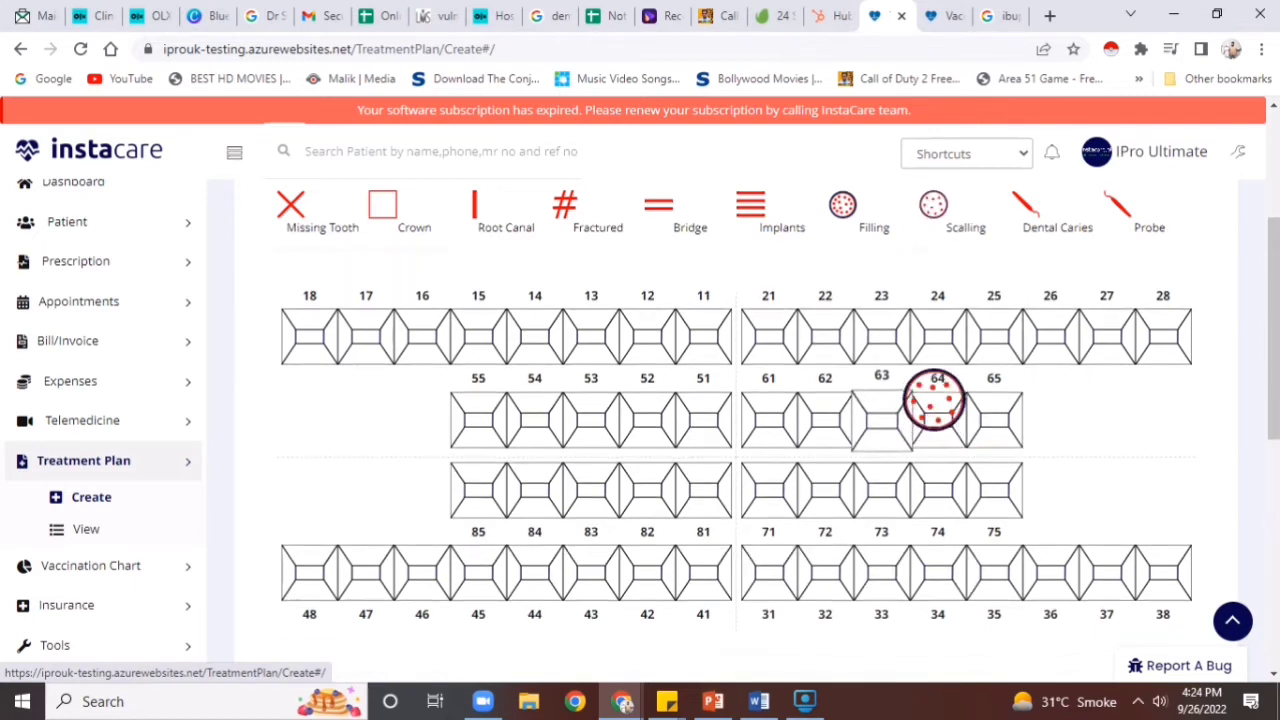
pyautogui.click(905, 325)
pyautogui.click(942, 328)
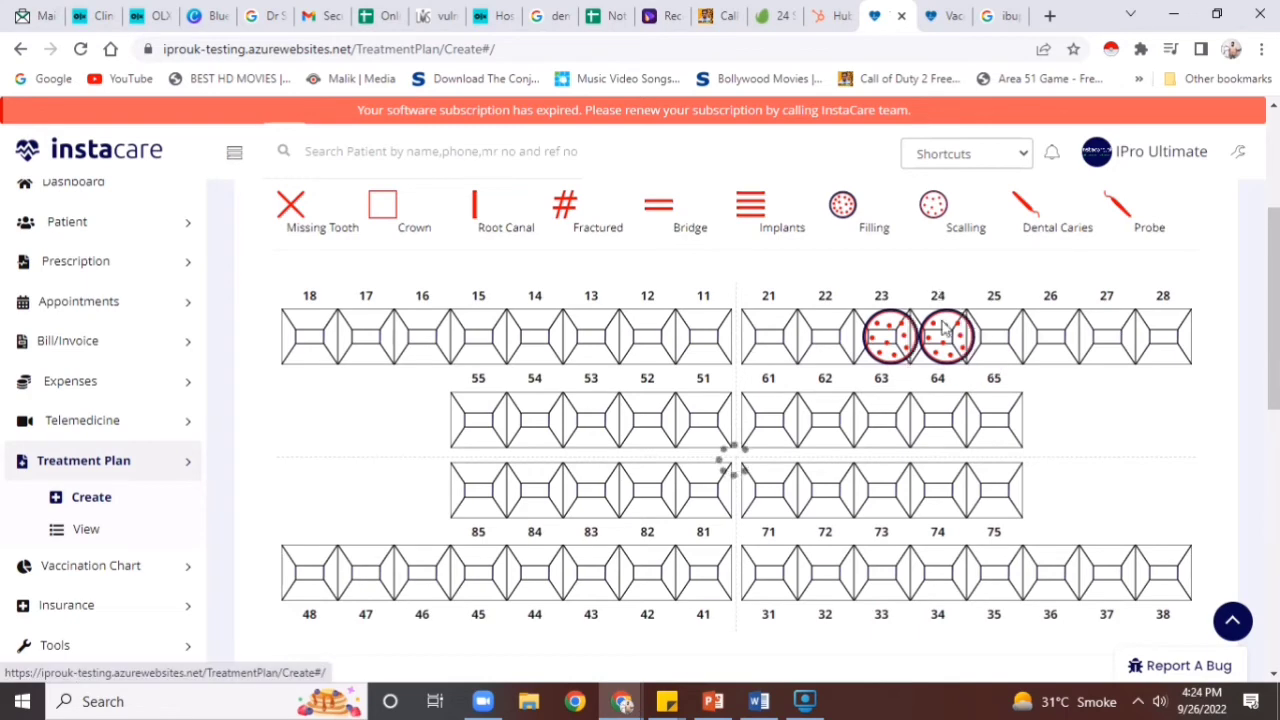
pyautogui.moveTo(1275, 305); pyautogui.dragTo(1240, 149)
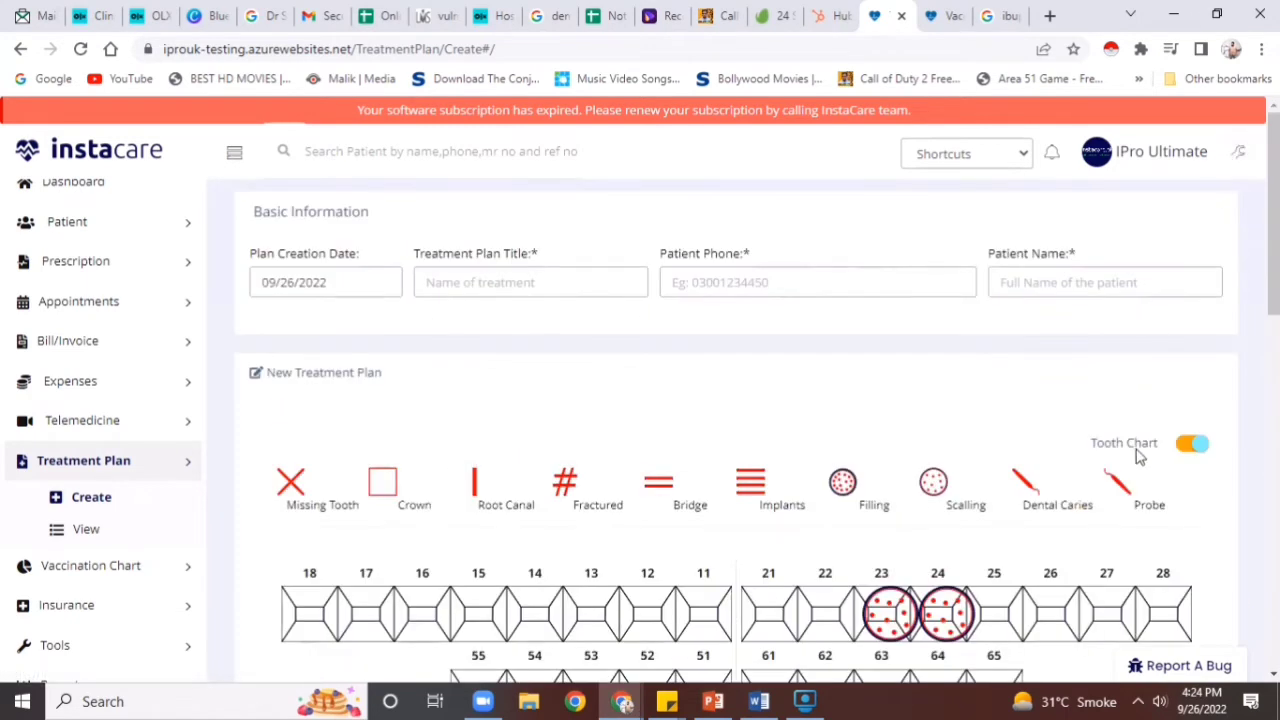
pyautogui.click(1192, 445)
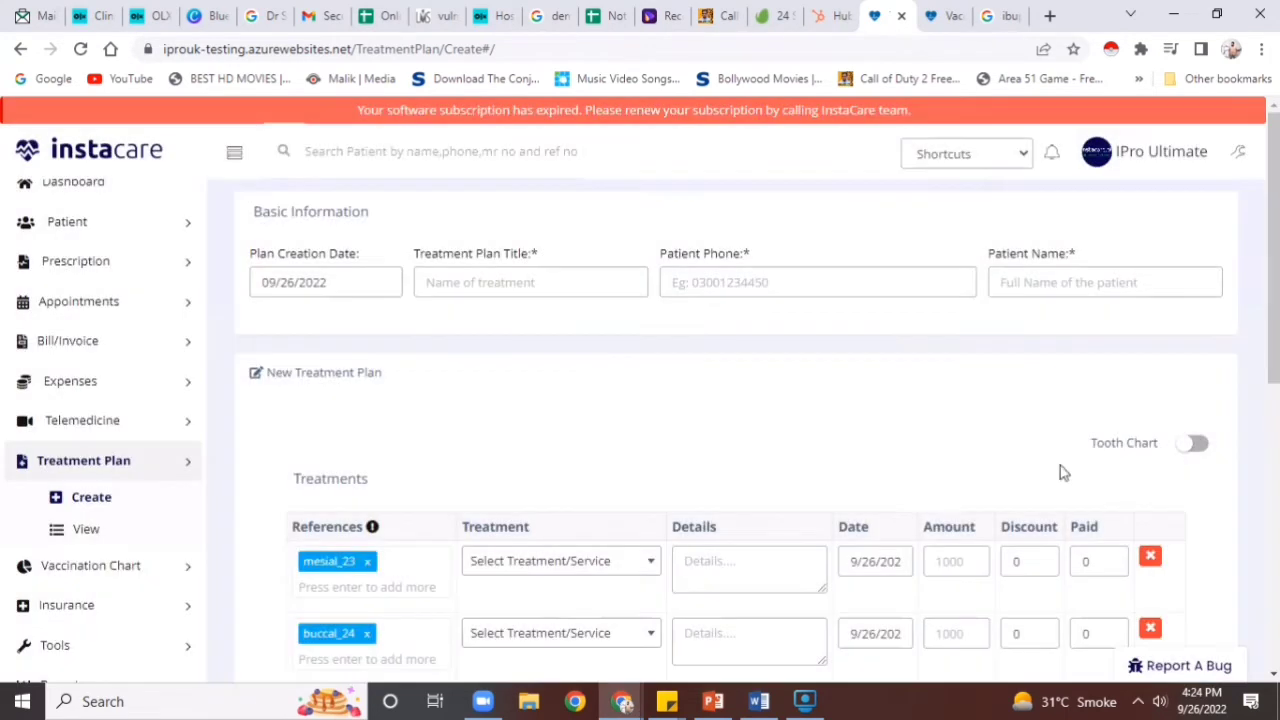
# Title the treatment plan 'chemo', give the first row a 1500 treatment, then open the Vaccination Chart Manager
pyautogui.click(599, 295)
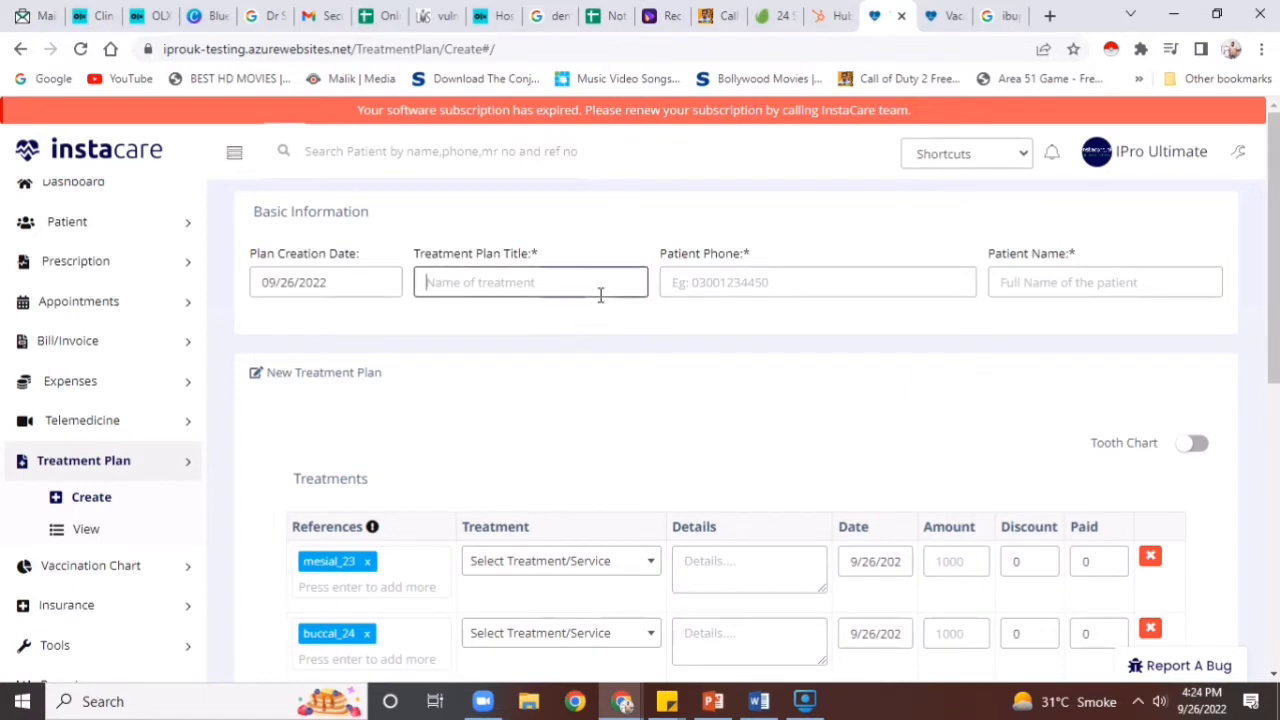
pyautogui.write('che')
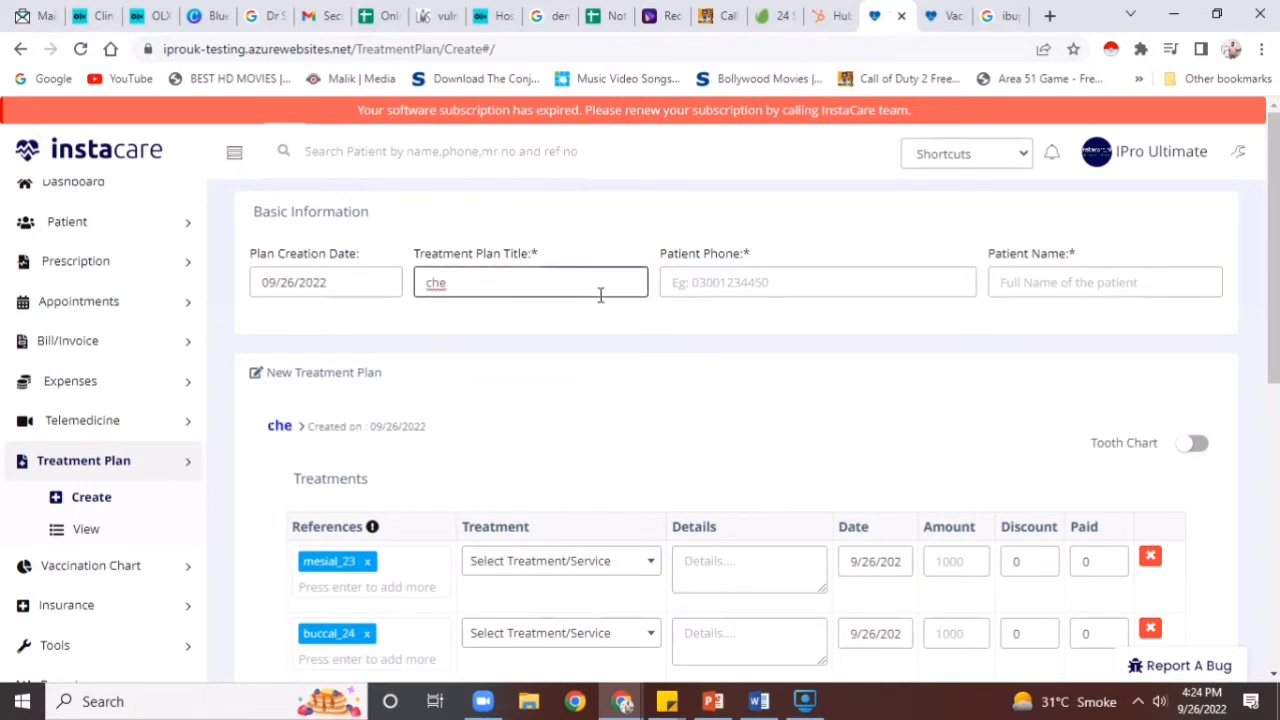
pyautogui.write('mo')
pyautogui.click(710, 280)
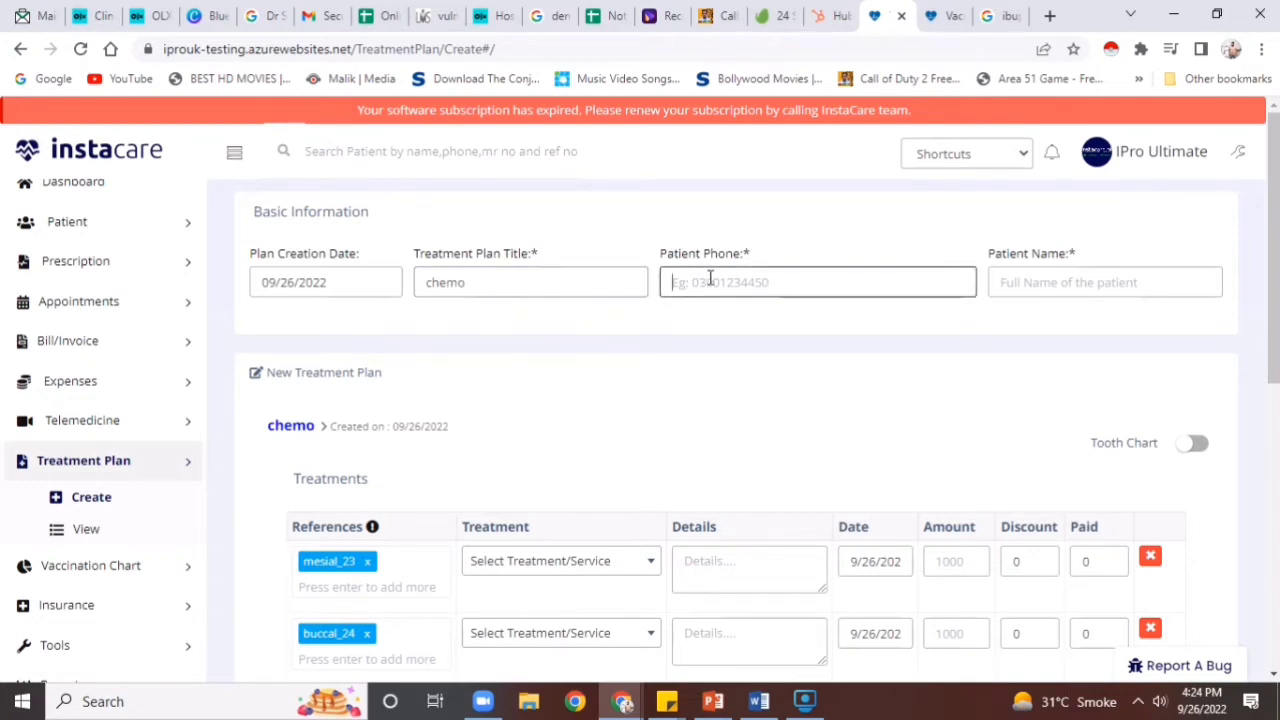
pyautogui.click(563, 565)
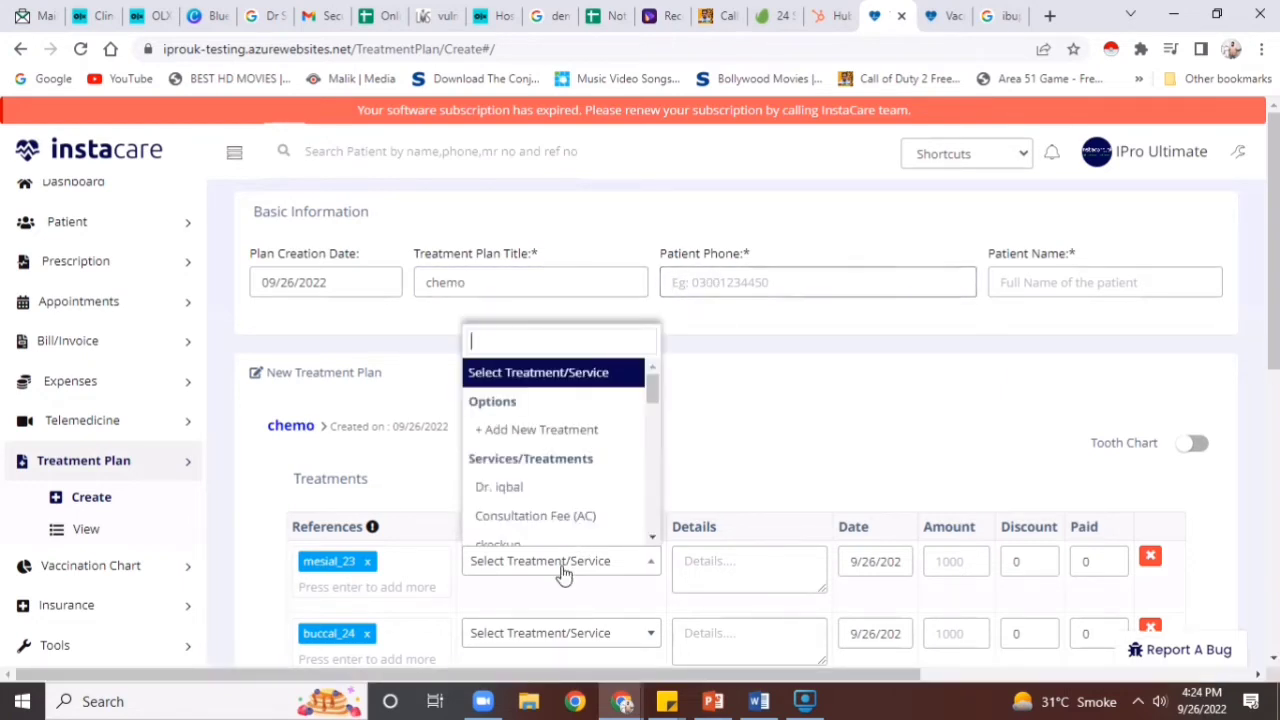
pyautogui.click(570, 490)
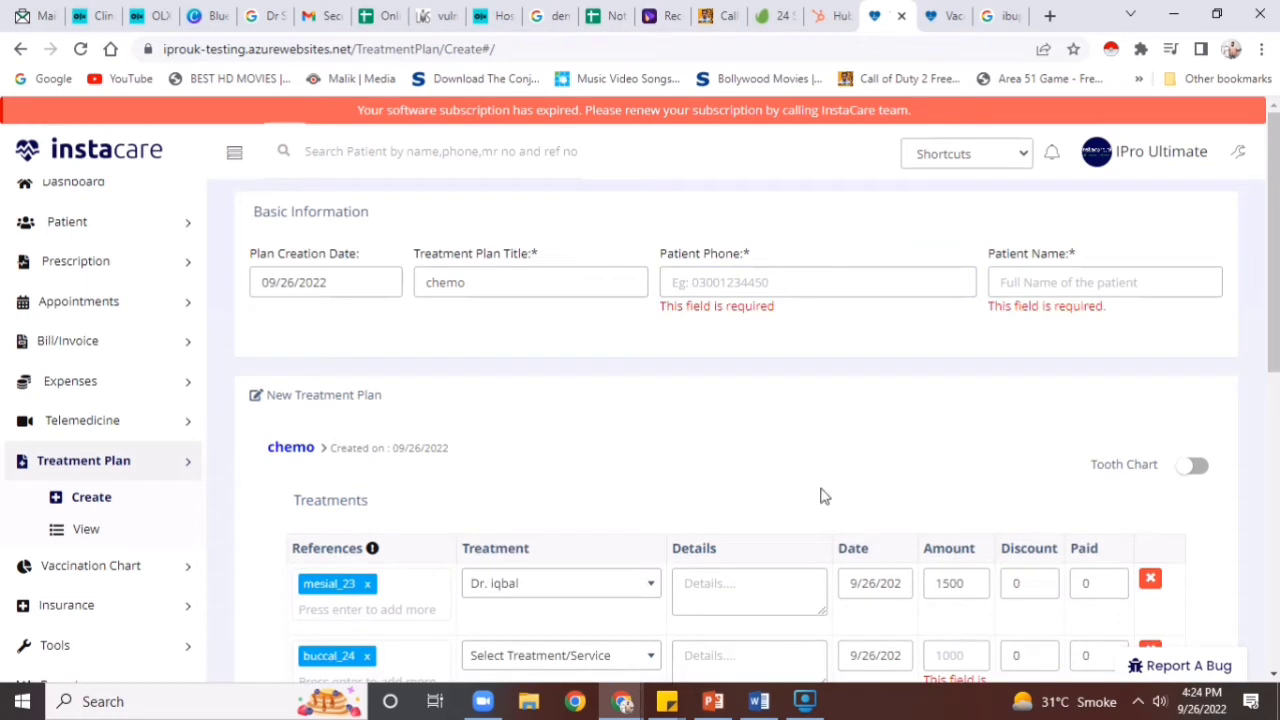
pyautogui.click(947, 583)
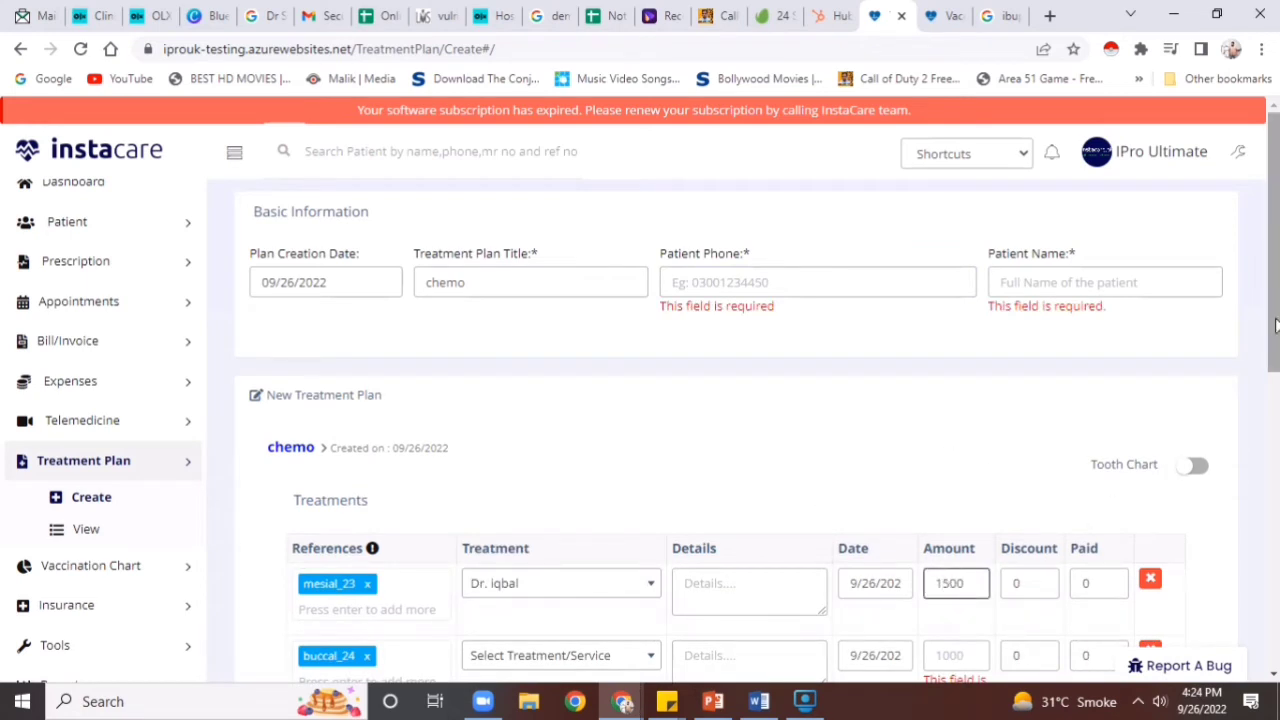
pyautogui.moveTo(1277, 318); pyautogui.dragTo(1277, 428)
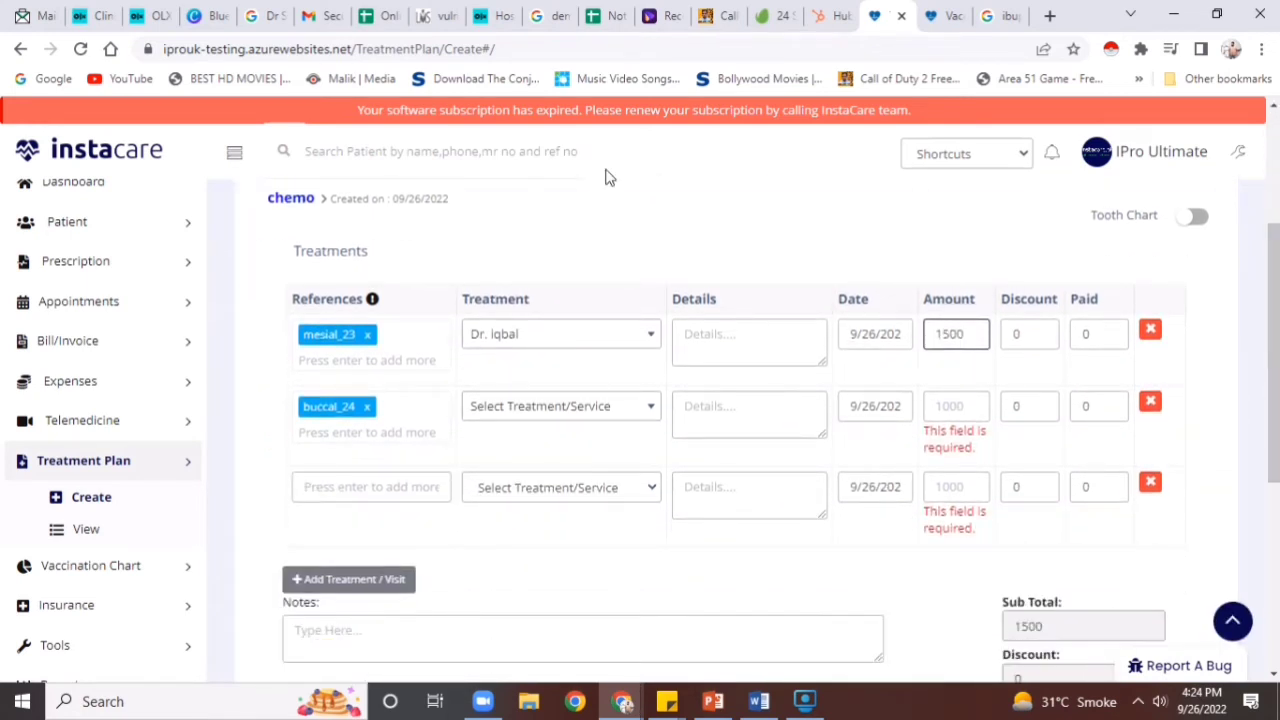
pyautogui.click(105, 566)
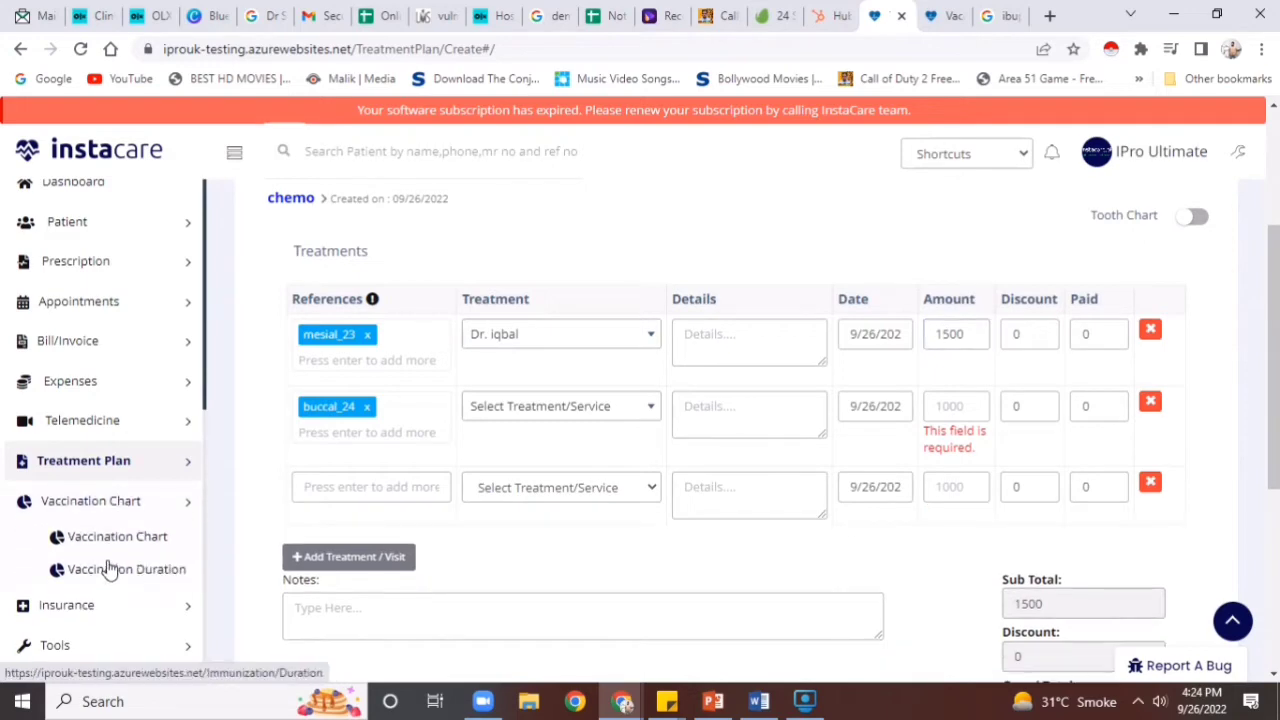
pyautogui.click(110, 537)
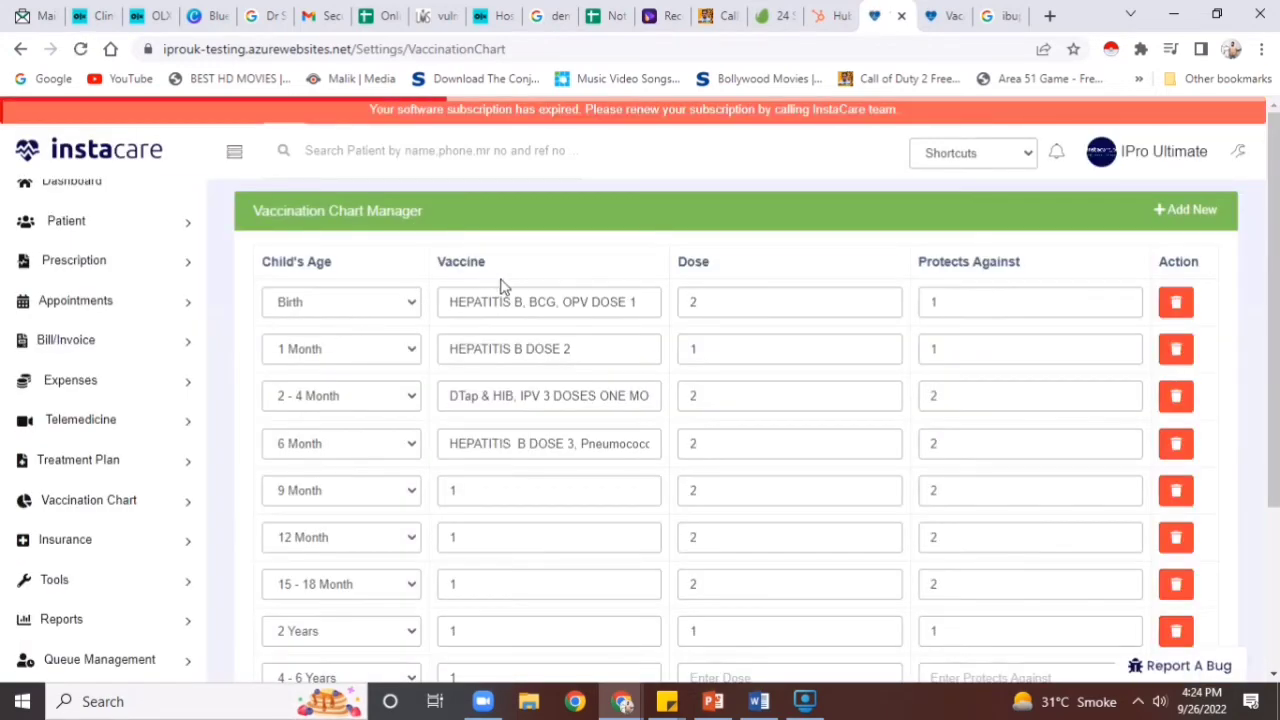
# Expand the Insurance and Tools sidebar sections to bring up the four-star Review List
pyautogui.moveTo(1275, 303); pyautogui.dragTo(1276, 337)
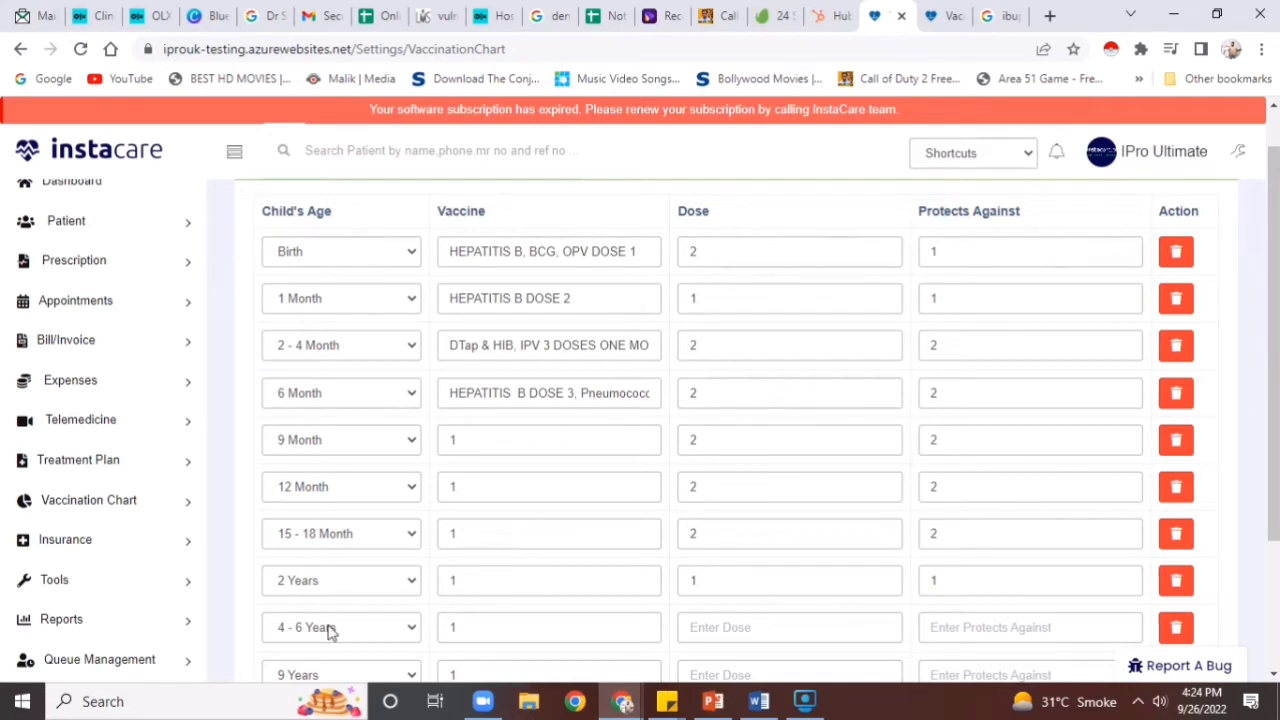
pyautogui.click(163, 541)
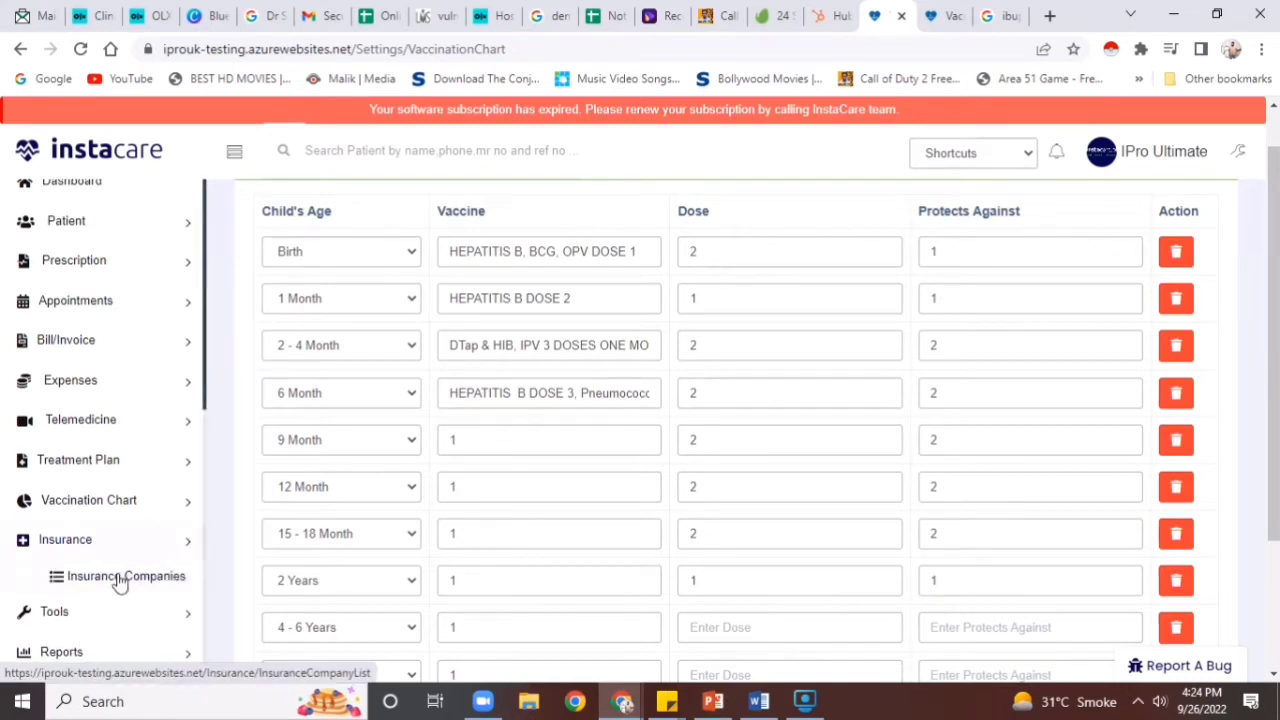
pyautogui.click(174, 612)
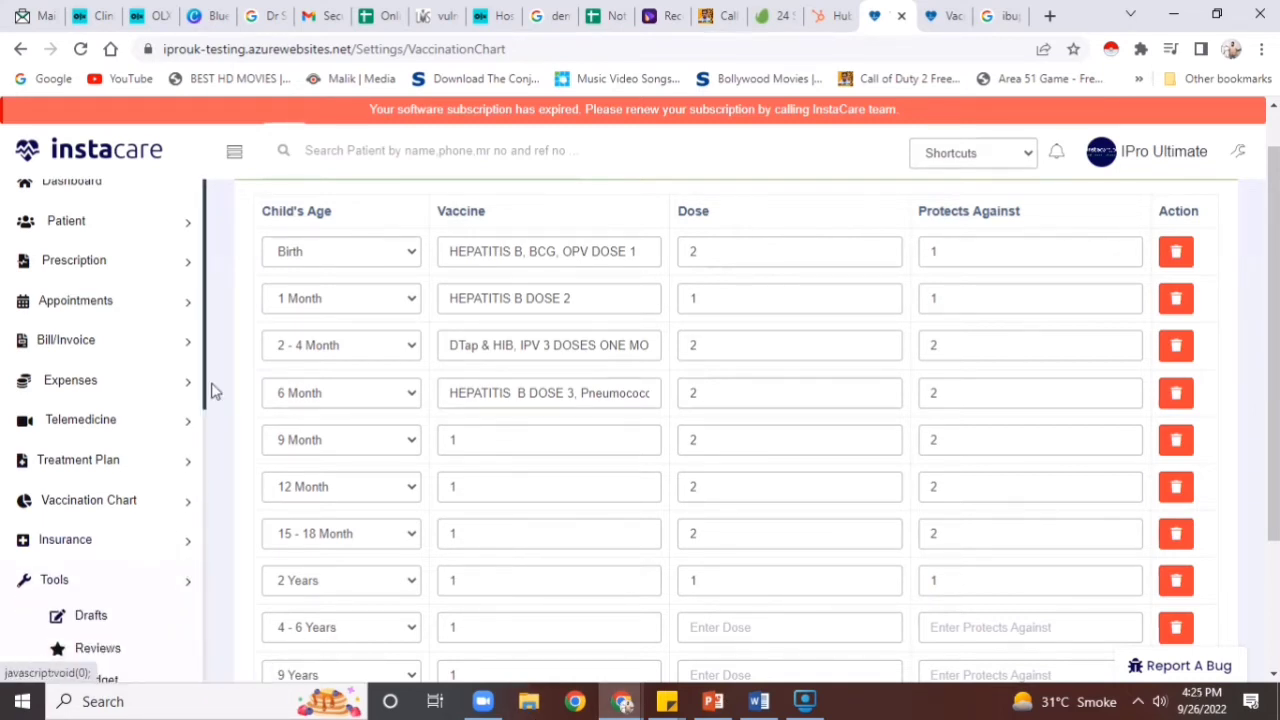
pyautogui.moveTo(205, 391); pyautogui.dragTo(201, 492)
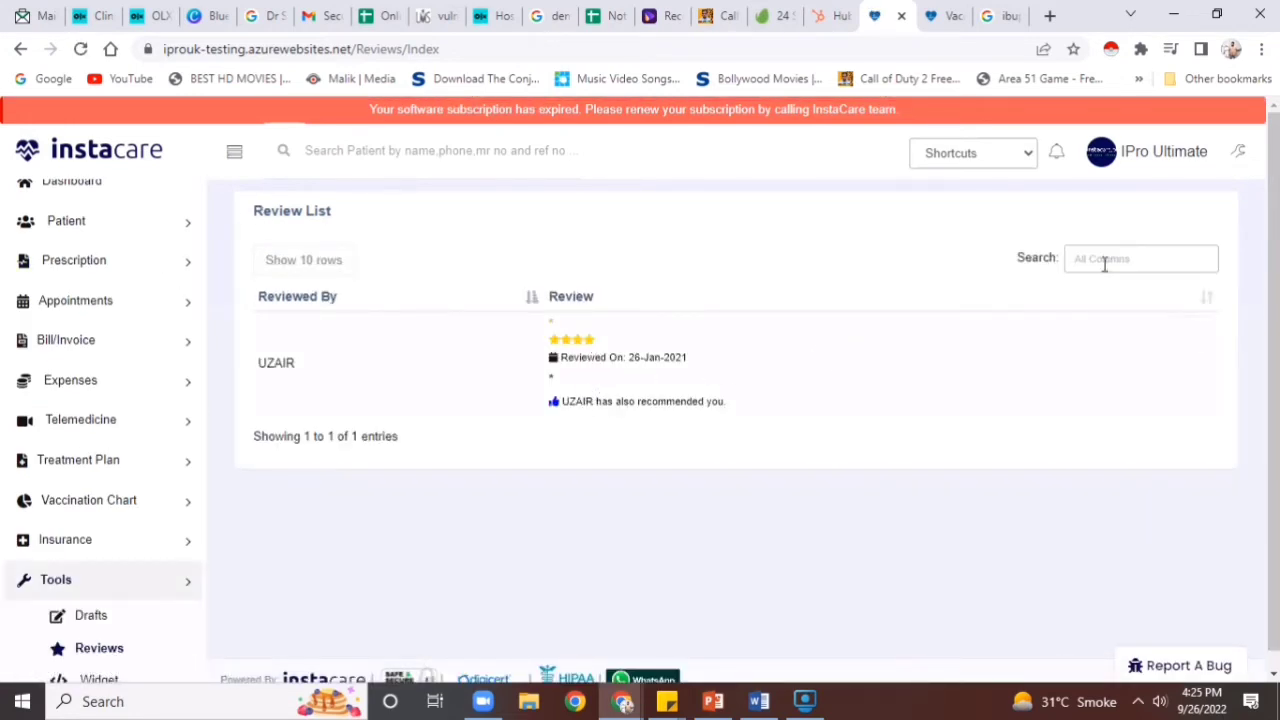
# Expand Reports in the sidebar and load the Cash Flow report
pyautogui.moveTo(1278, 200); pyautogui.dragTo(1278, 221)
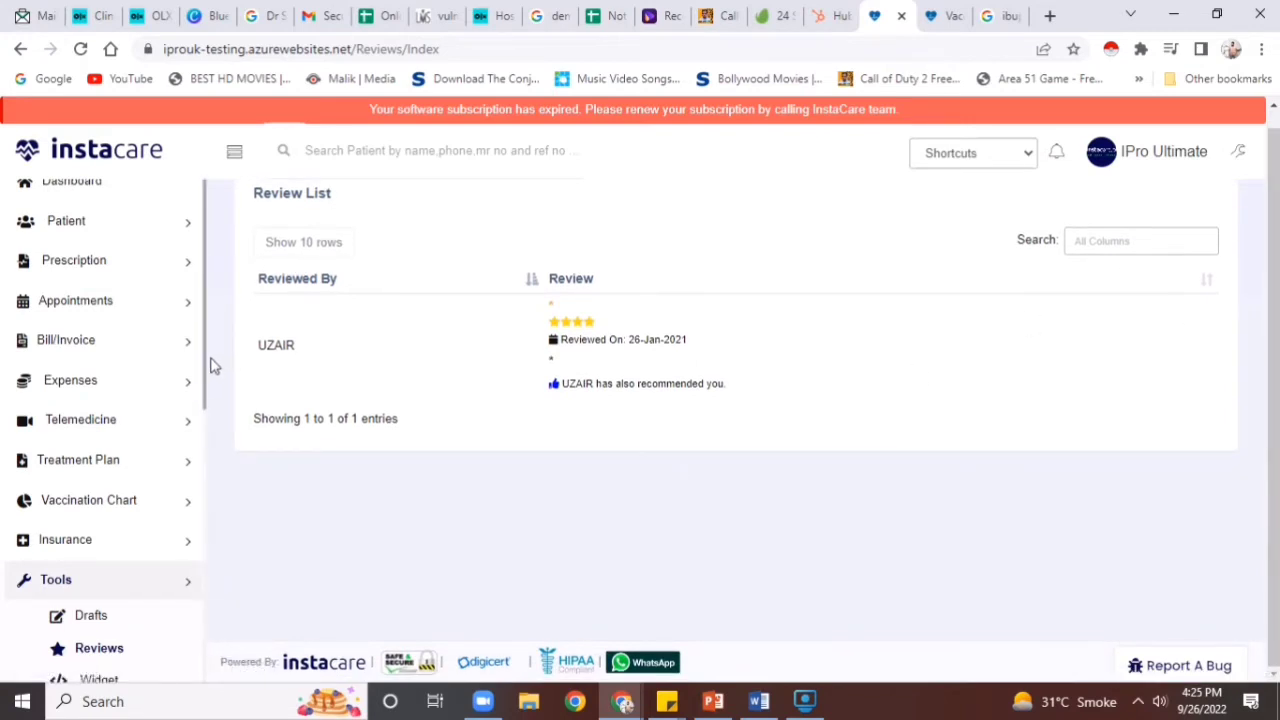
pyautogui.moveTo(208, 362); pyautogui.dragTo(210, 494)
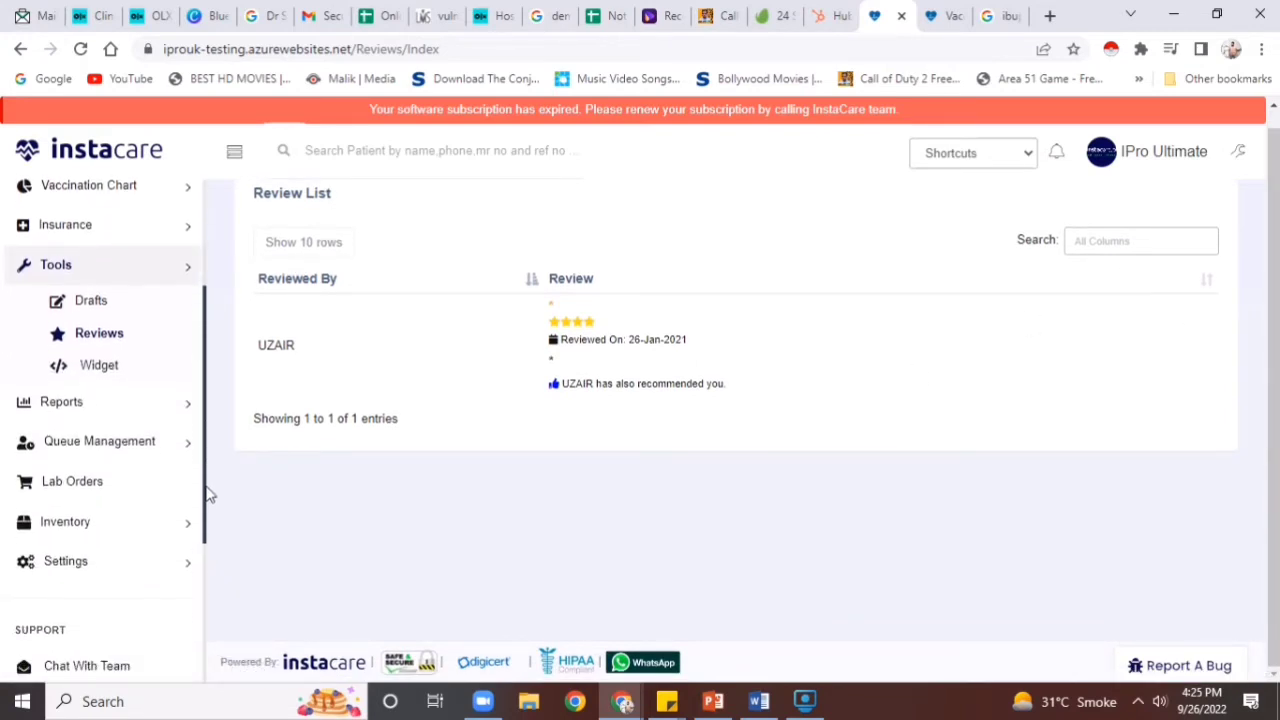
pyautogui.click(134, 412)
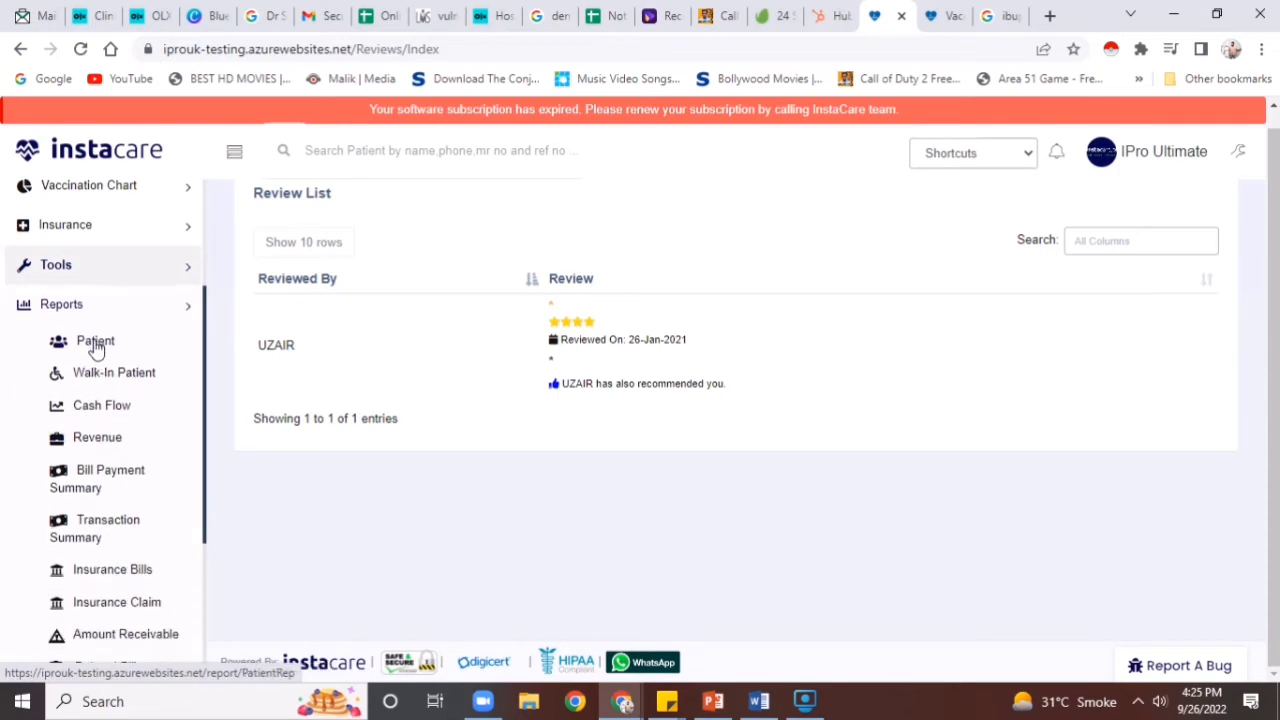
pyautogui.click(100, 407)
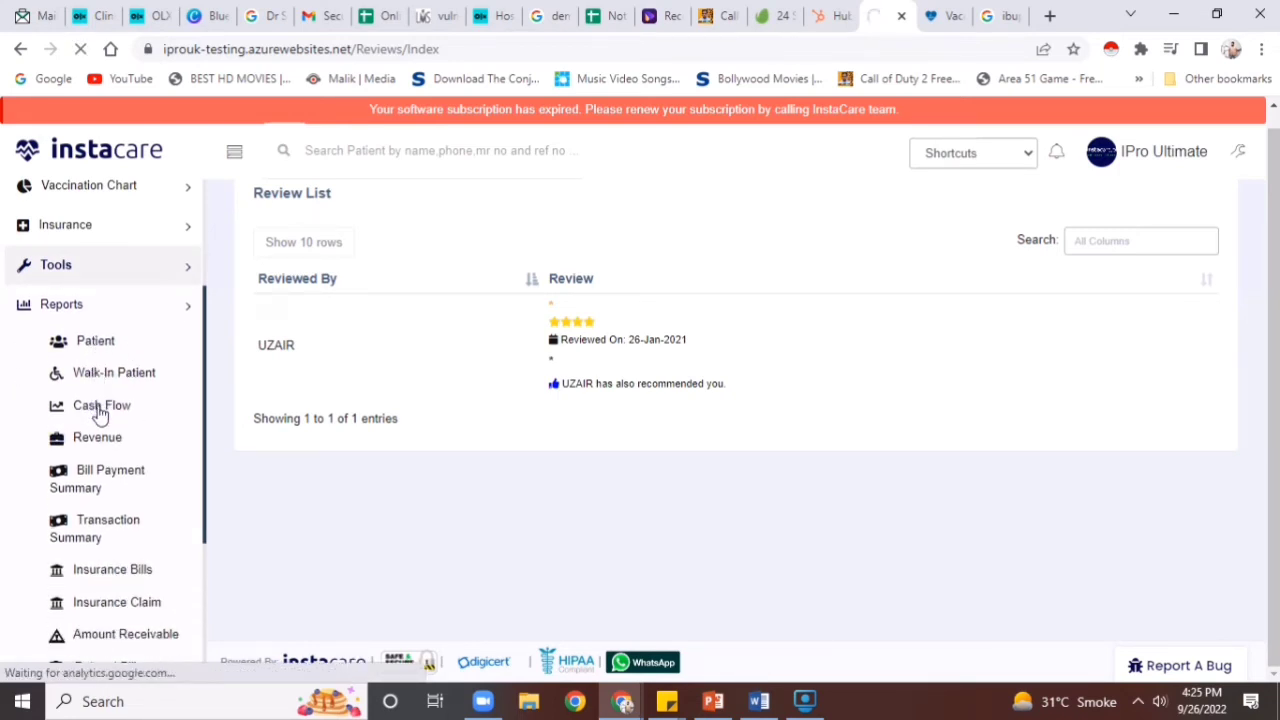
# Open the Revenue report in a new browser tab, then return to the vaccination chart page
pyautogui.rightClick(96, 438)
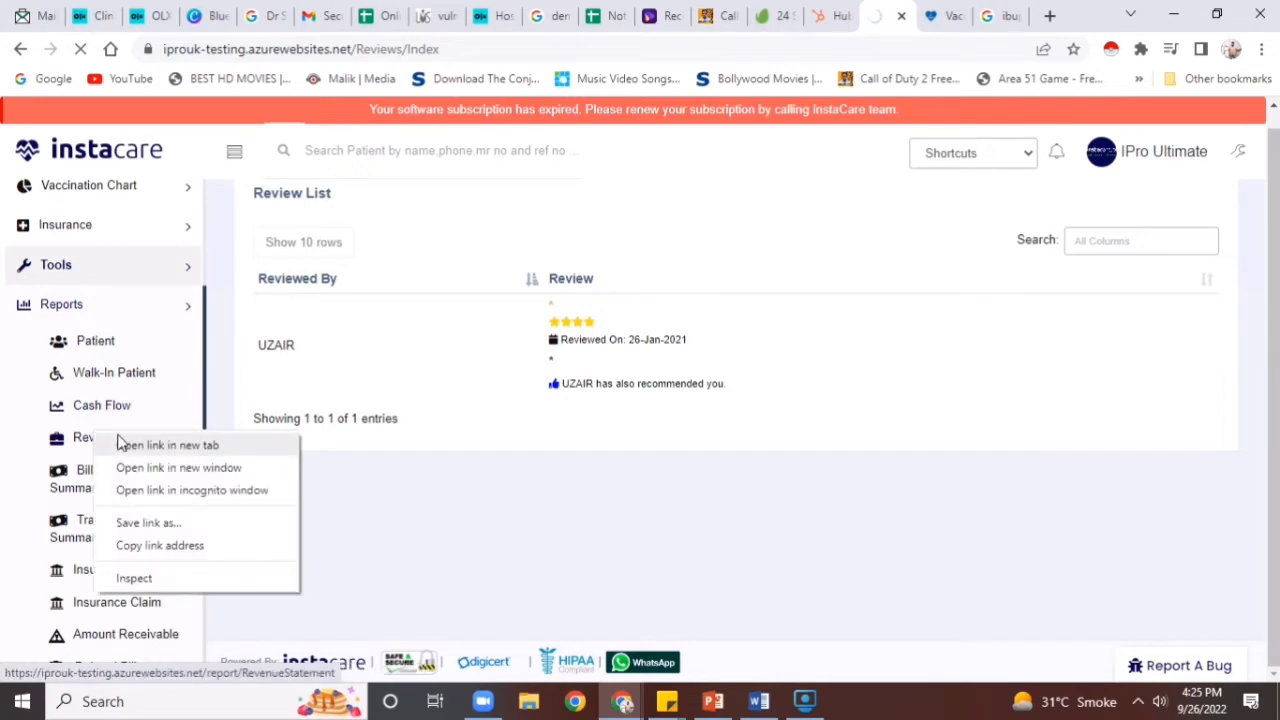
pyautogui.click(120, 443)
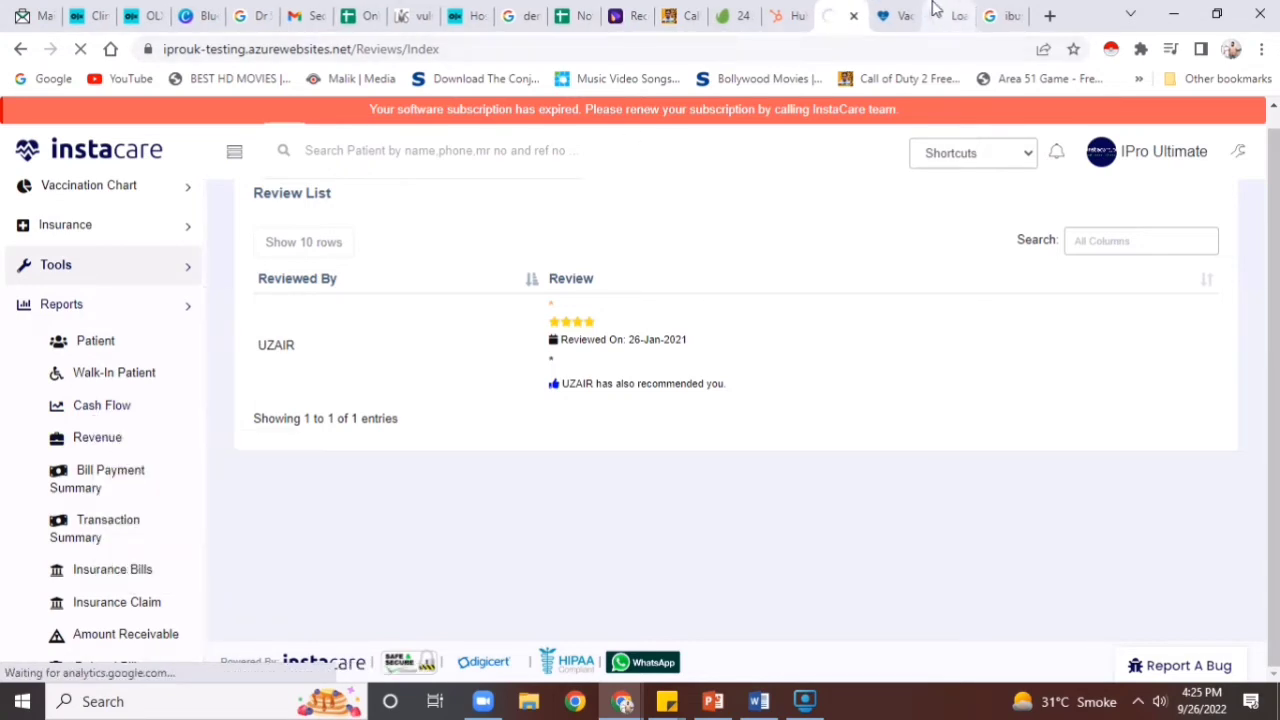
pyautogui.click(893, 12)
# Close the vaccination chart tab and limit the Revenue Statement to the last 30 days
pyautogui.click(906, 16)
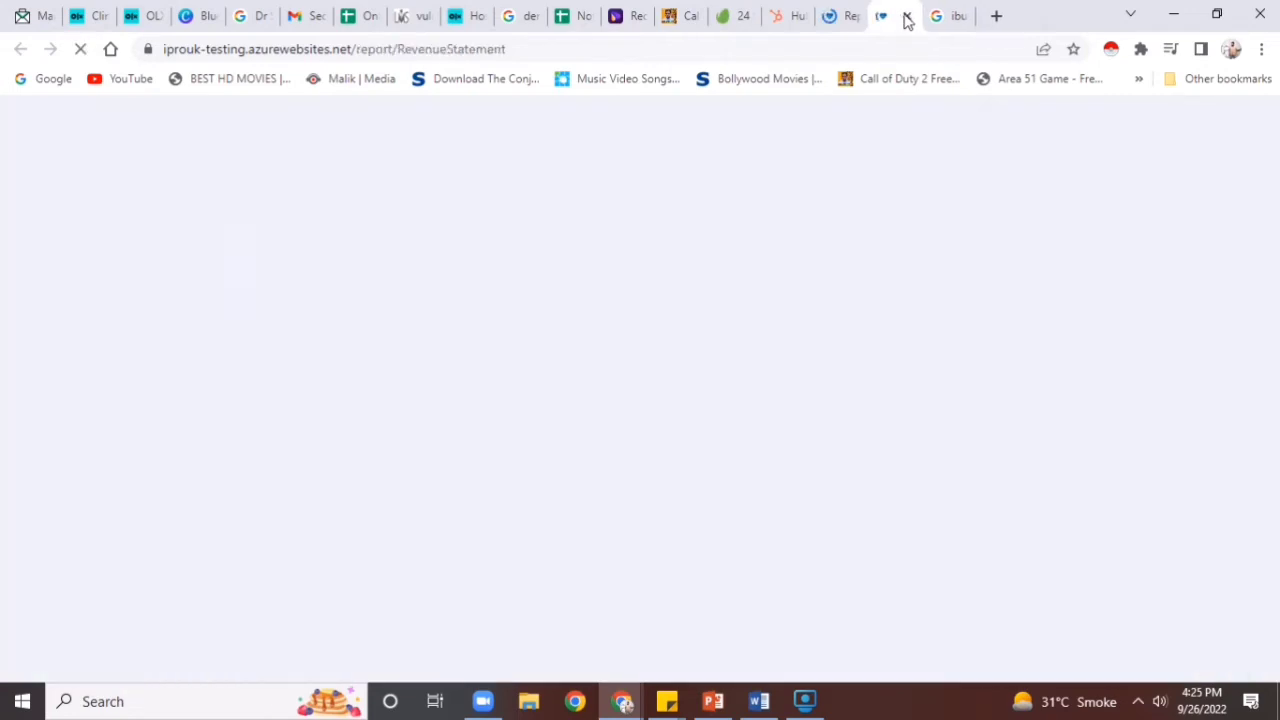
pyautogui.click(857, 5)
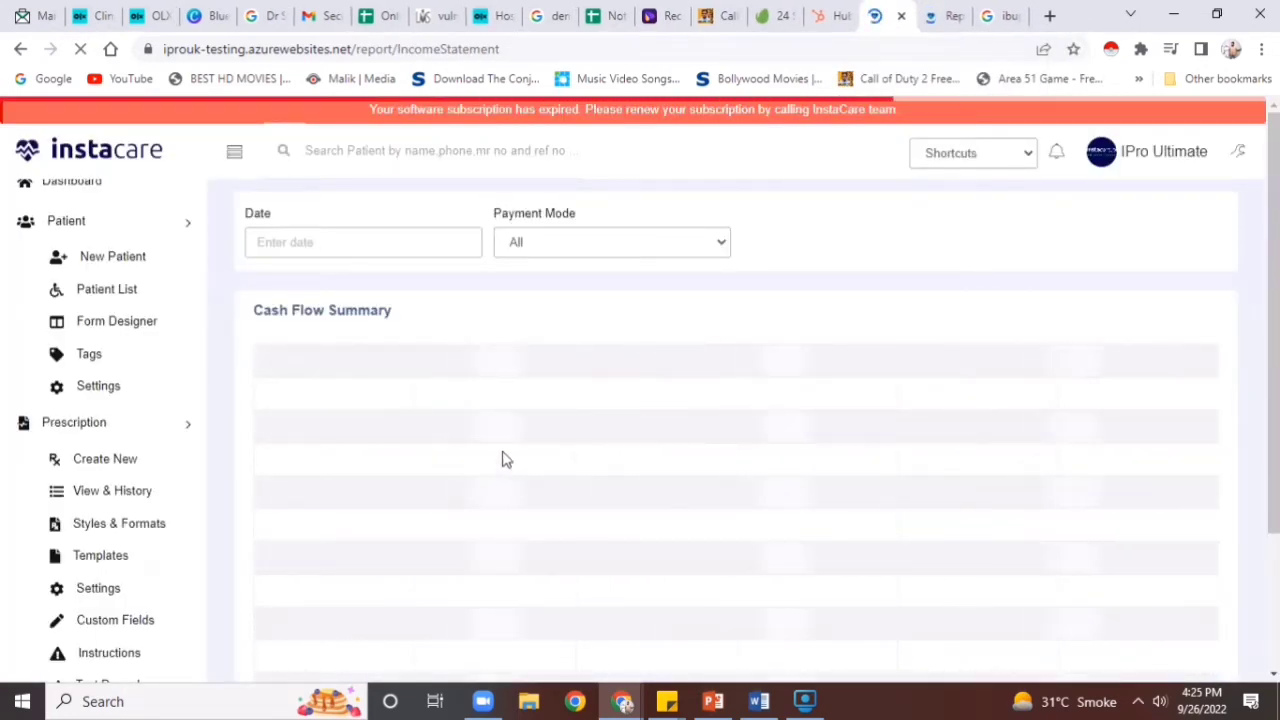
pyautogui.click(937, 10)
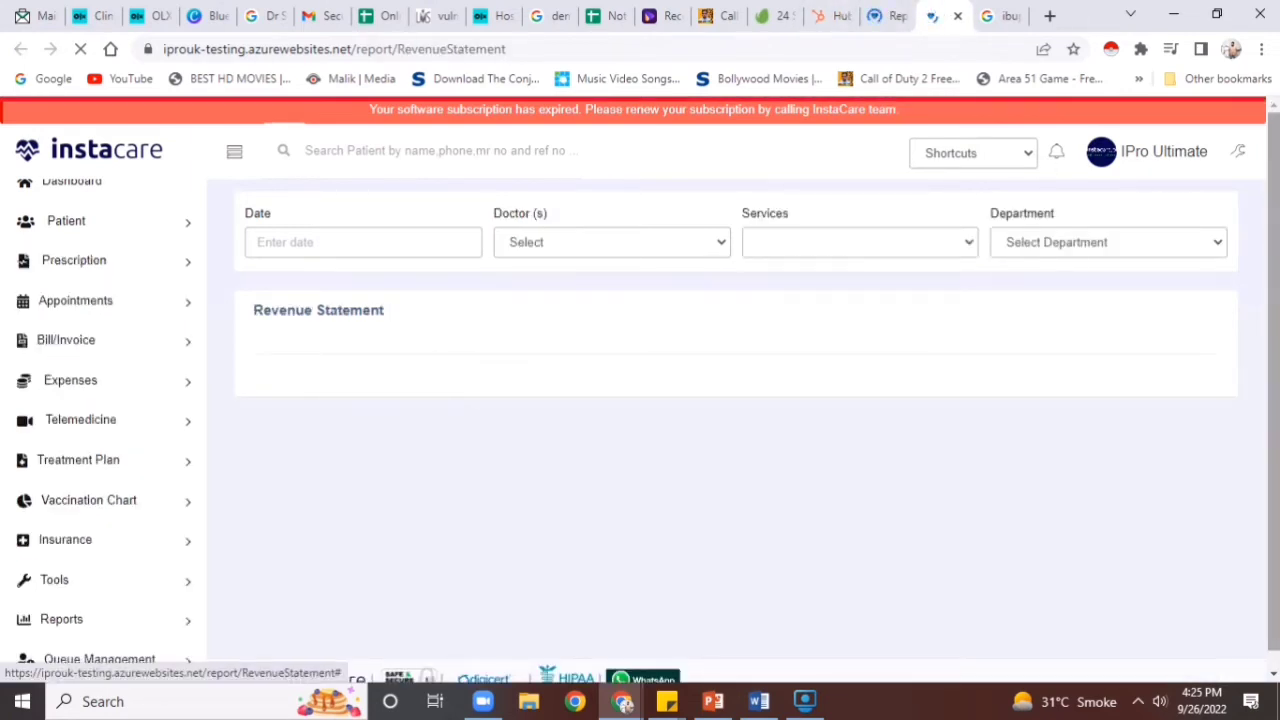
pyautogui.scroll(-1, 1275, 275)
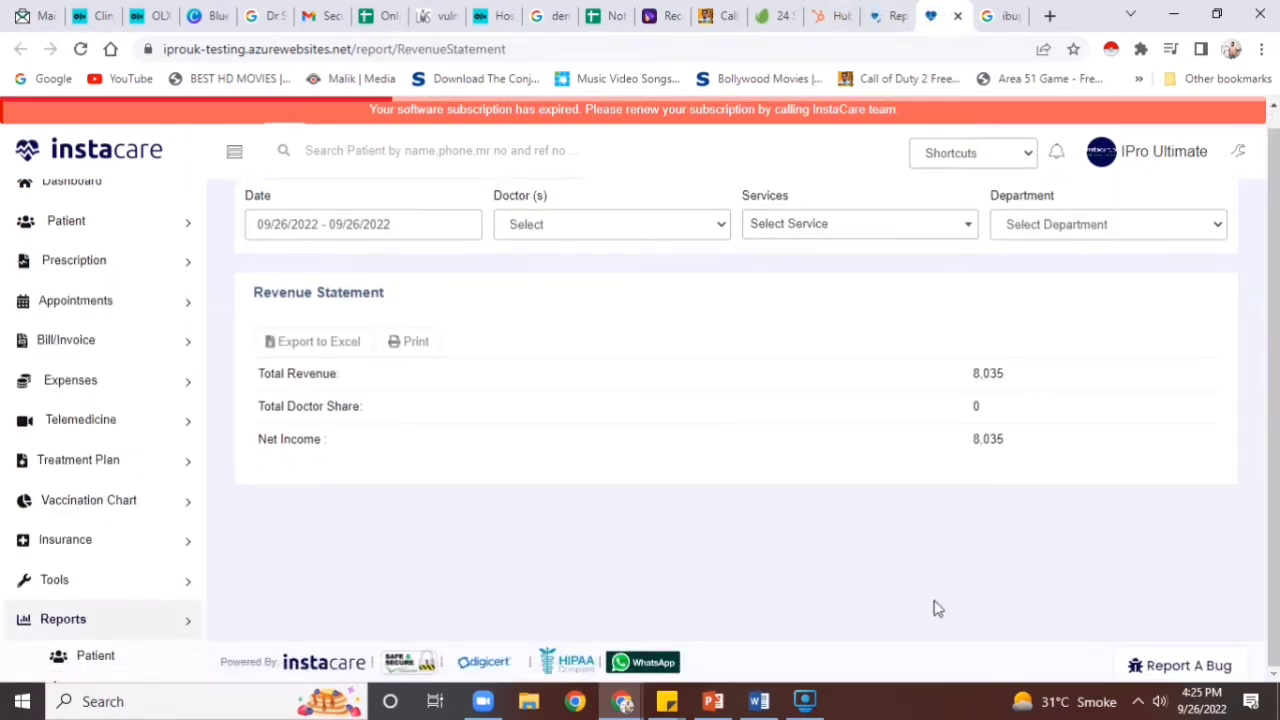
pyautogui.click(312, 228)
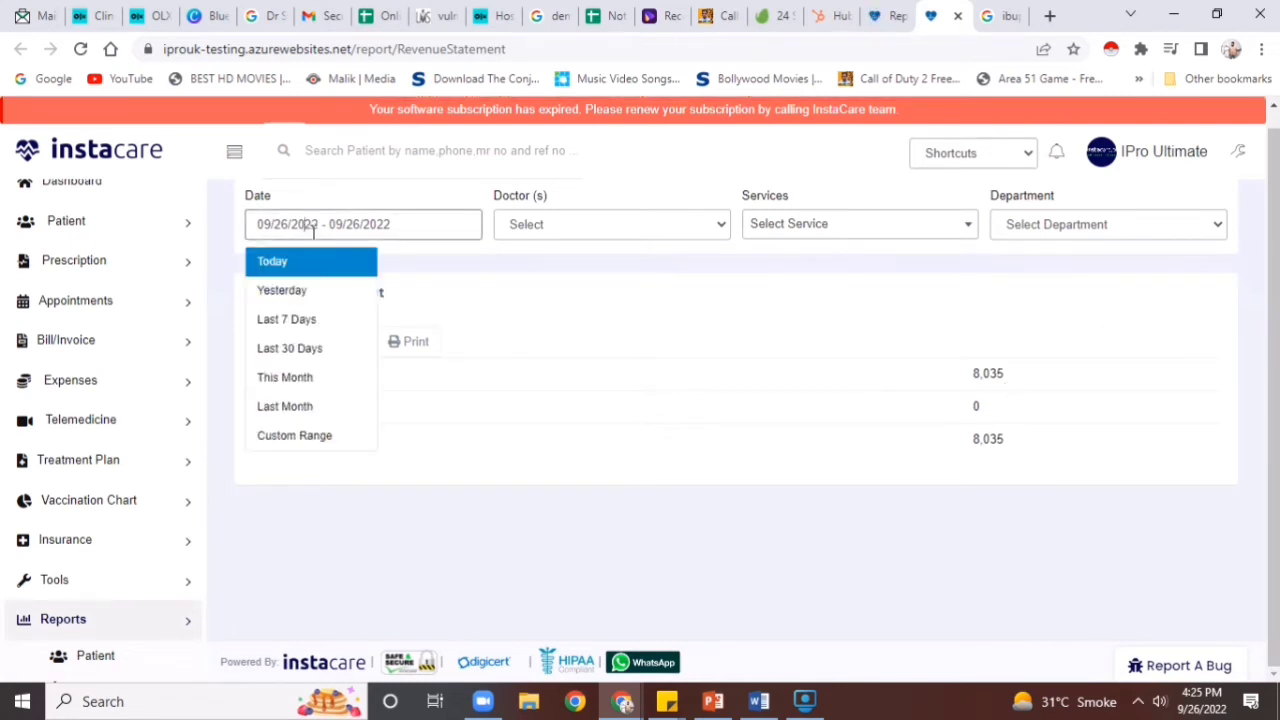
pyautogui.click(331, 347)
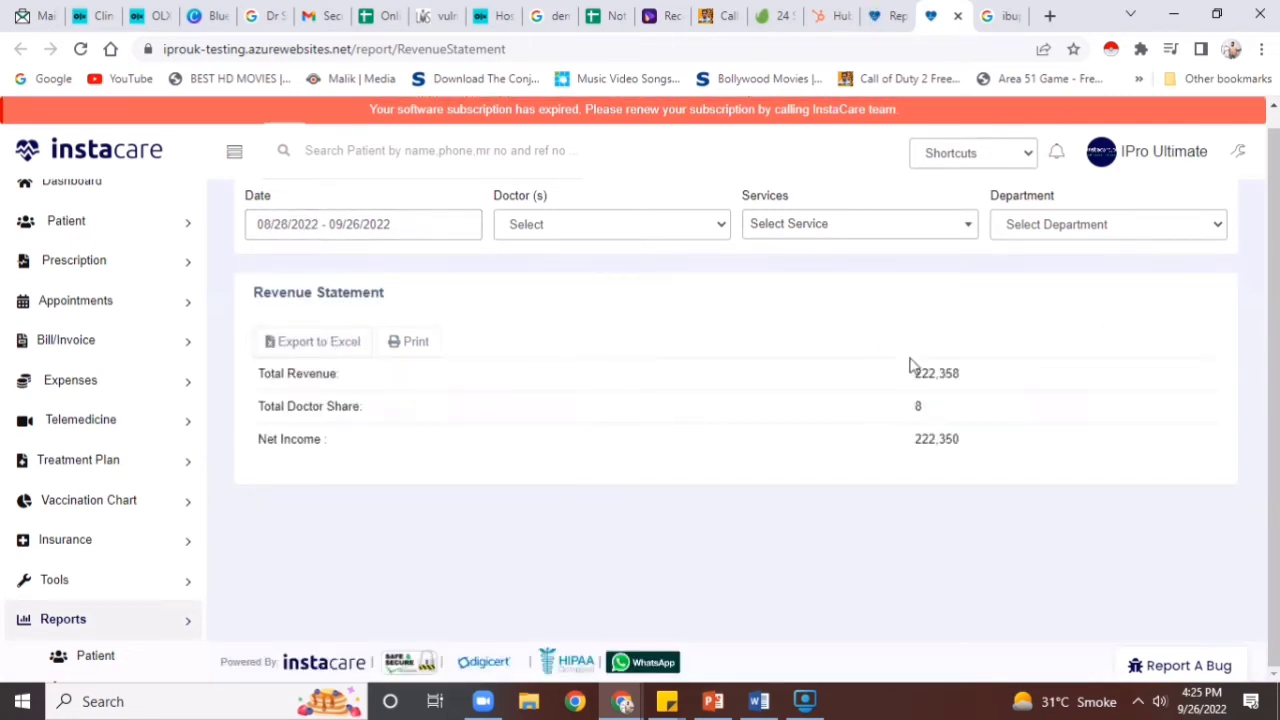
# Set the Cash Flow summary date range to This Month
pyautogui.click(905, 13)
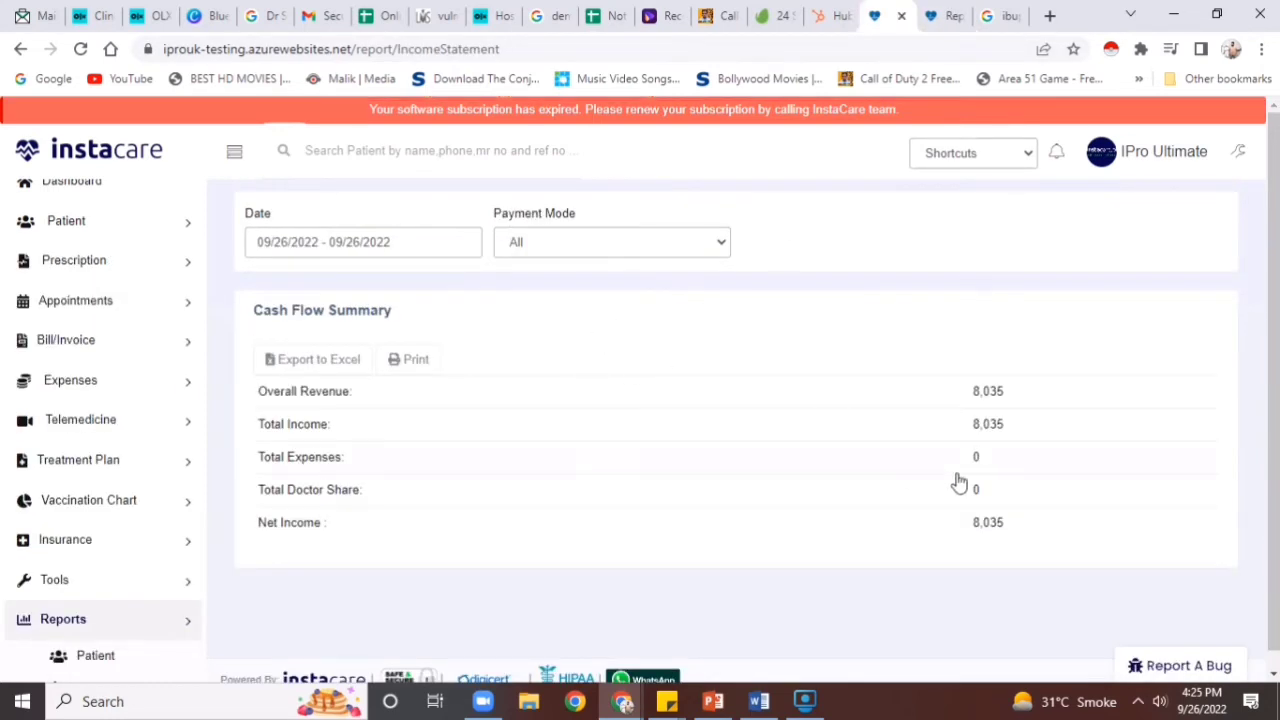
pyautogui.click(366, 239)
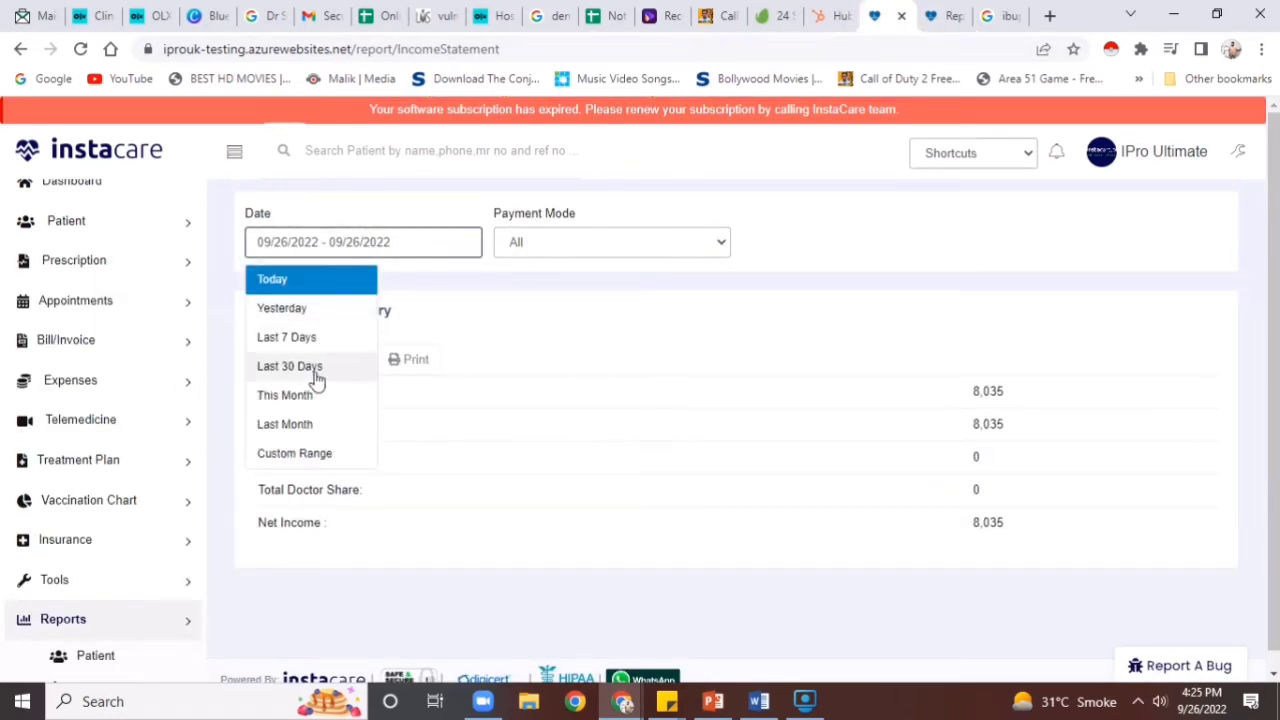
pyautogui.click(314, 397)
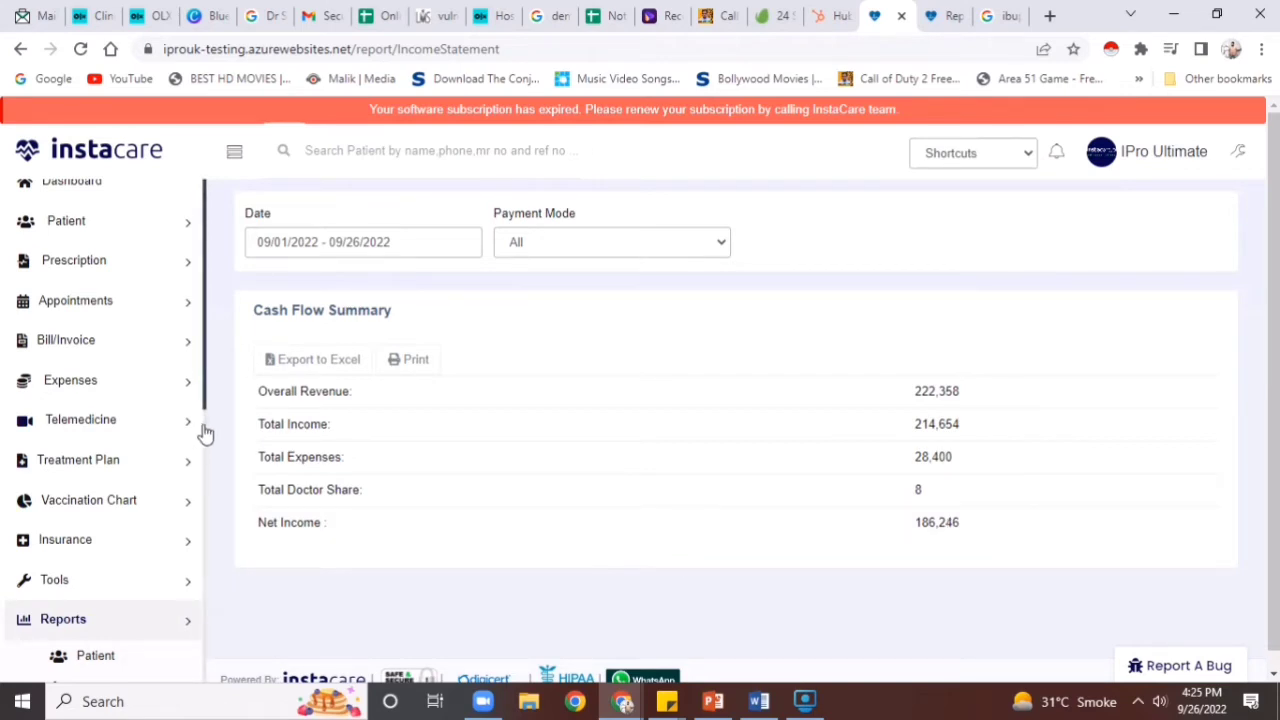
# Open the Queue Management call page
pyautogui.moveTo(205, 410); pyautogui.dragTo(205, 503)
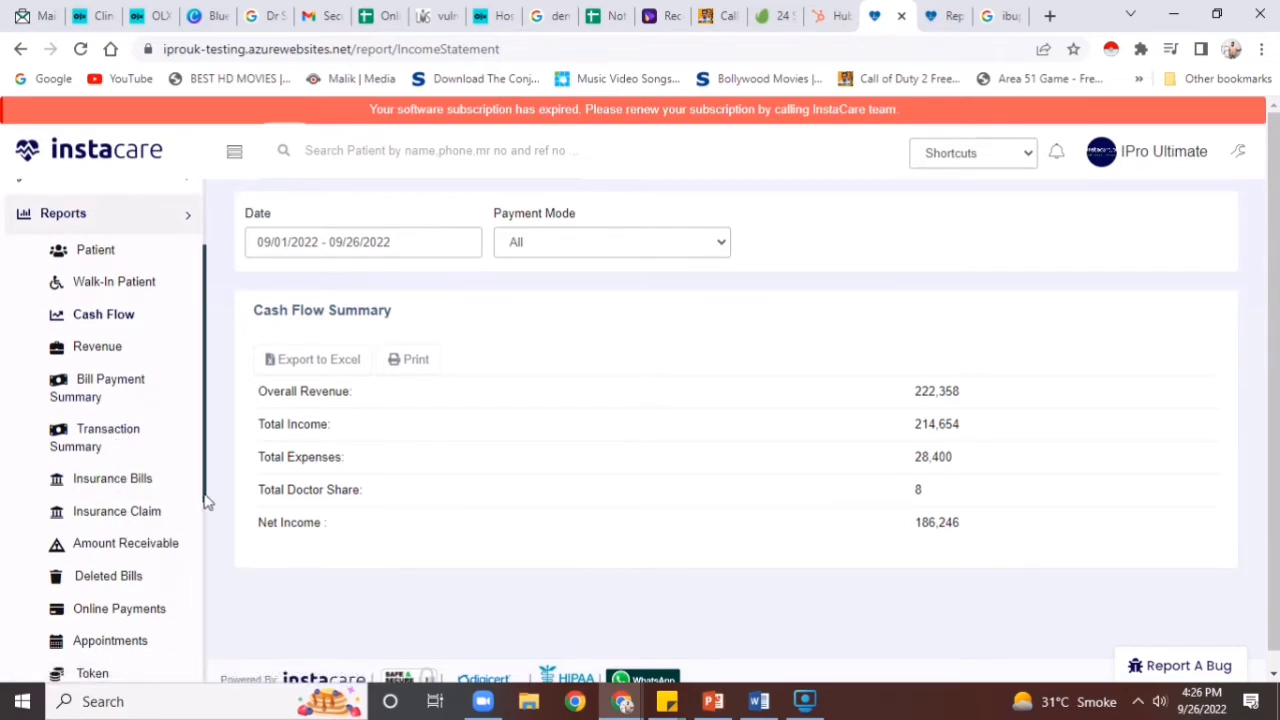
pyautogui.moveTo(206, 503); pyautogui.dragTo(194, 537)
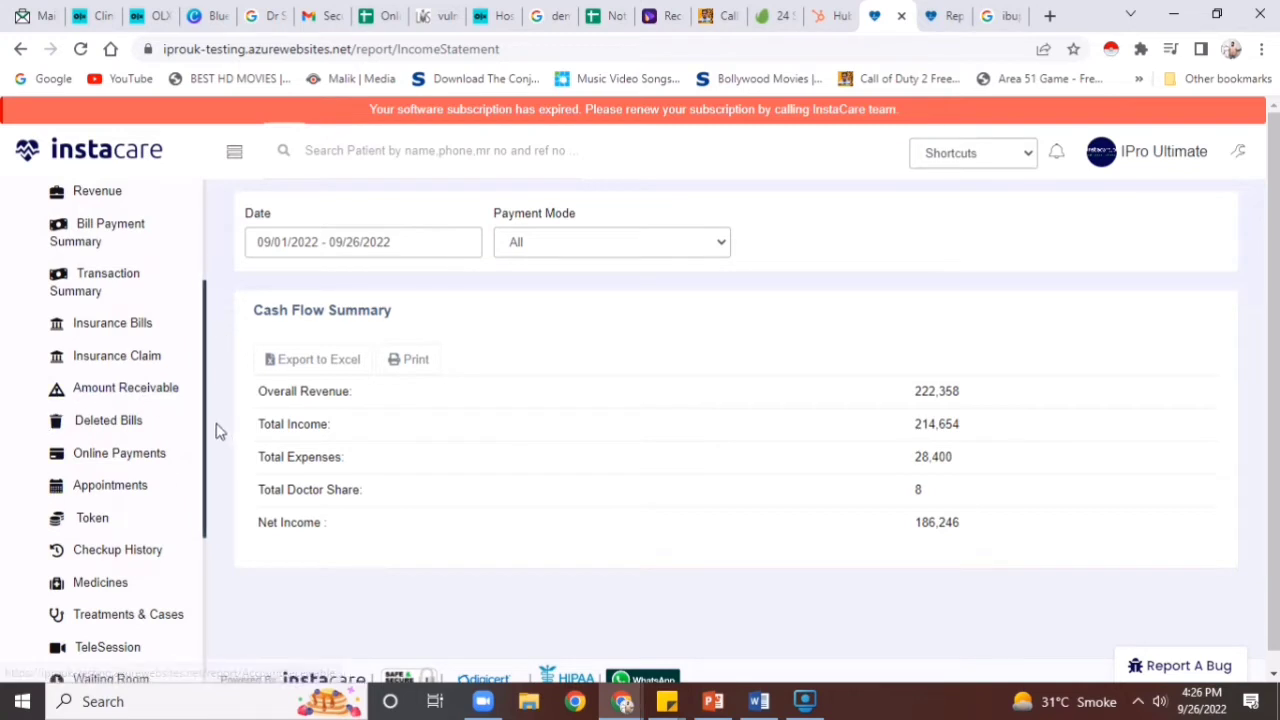
pyautogui.moveTo(208, 425); pyautogui.dragTo(208, 510)
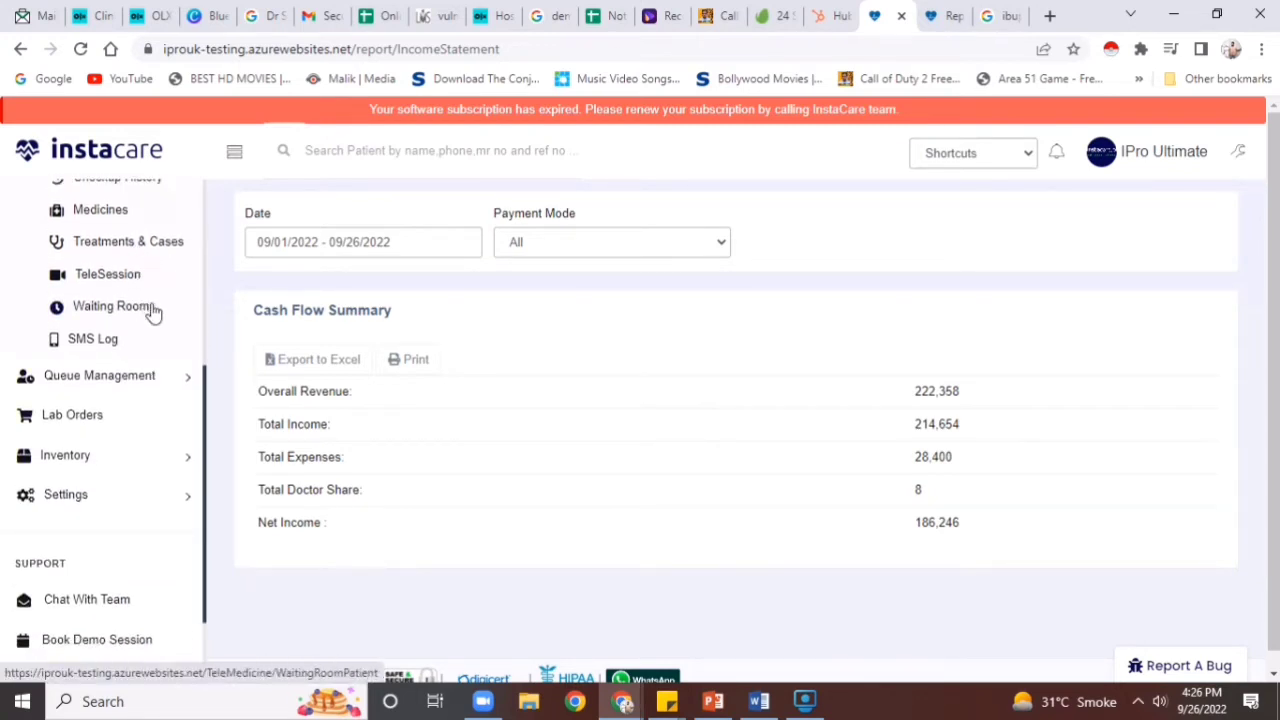
pyautogui.scroll(-4, 124, 400)
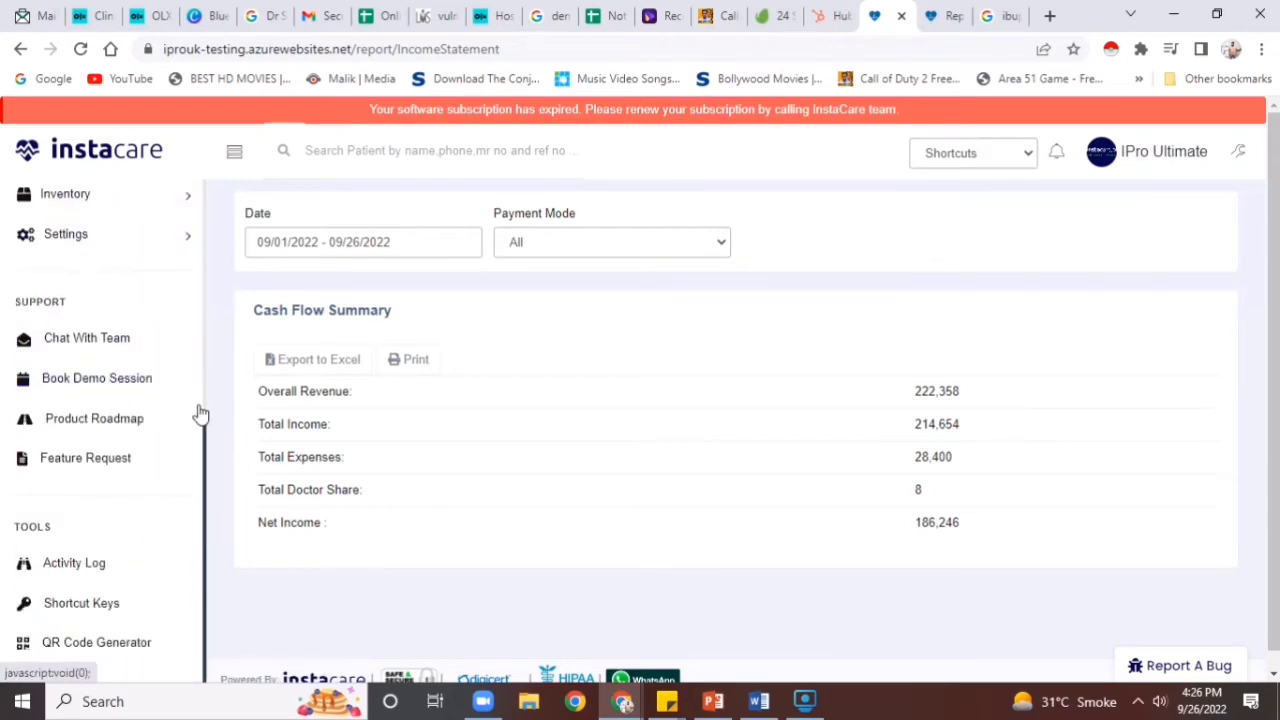
pyautogui.scroll(3, 206, 430)
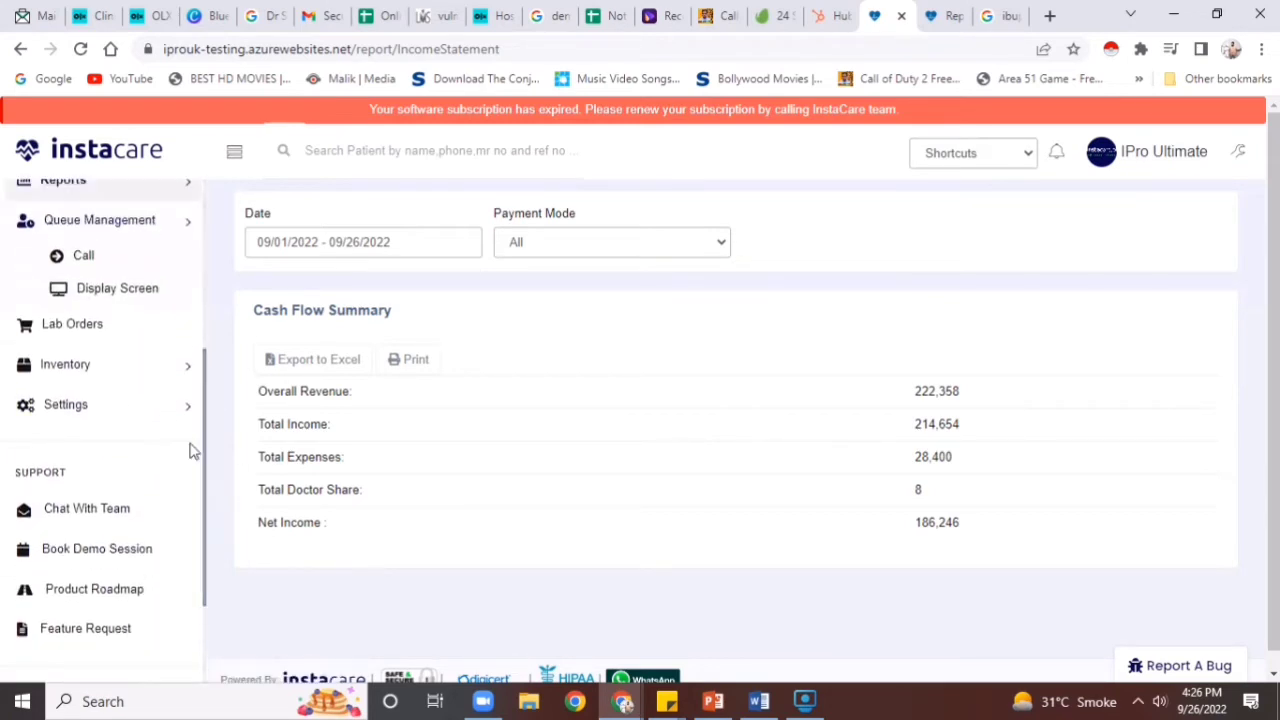
pyautogui.click(88, 257)
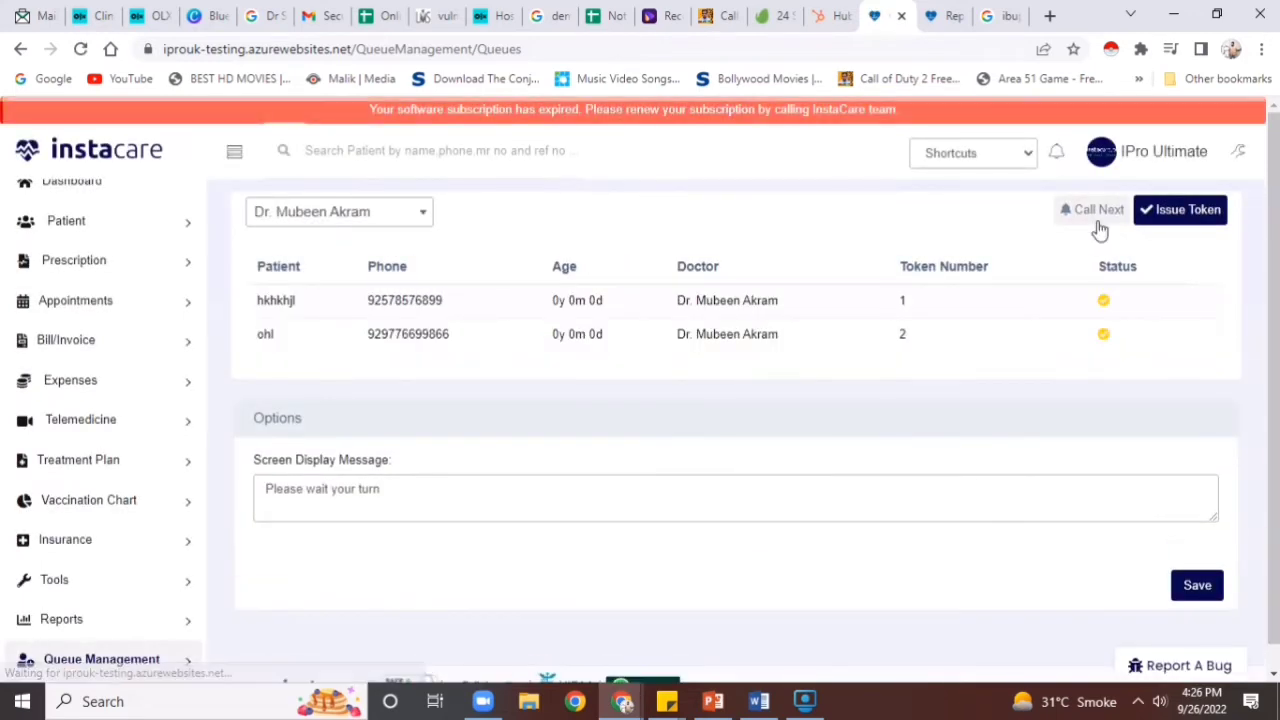
# Call the next patient, then start a new token and enter the patient's phone number
pyautogui.click(1098, 224)
pyautogui.click(1172, 227)
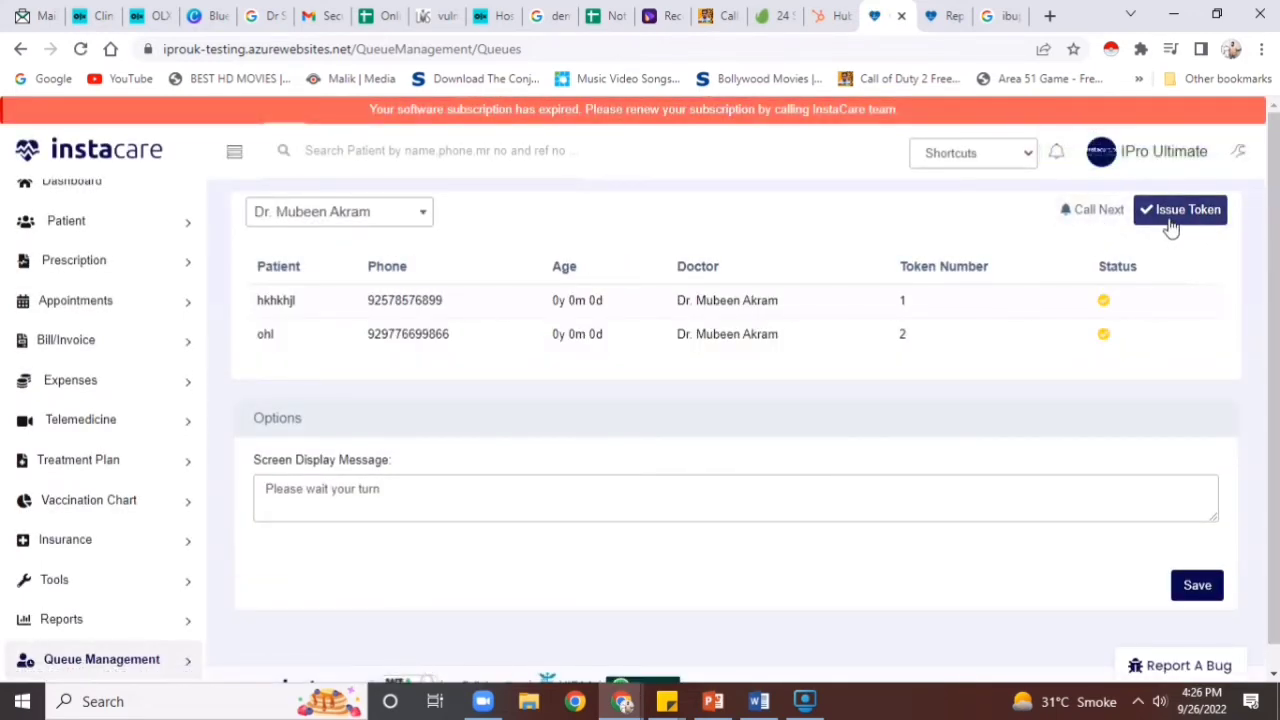
pyautogui.click(684, 217)
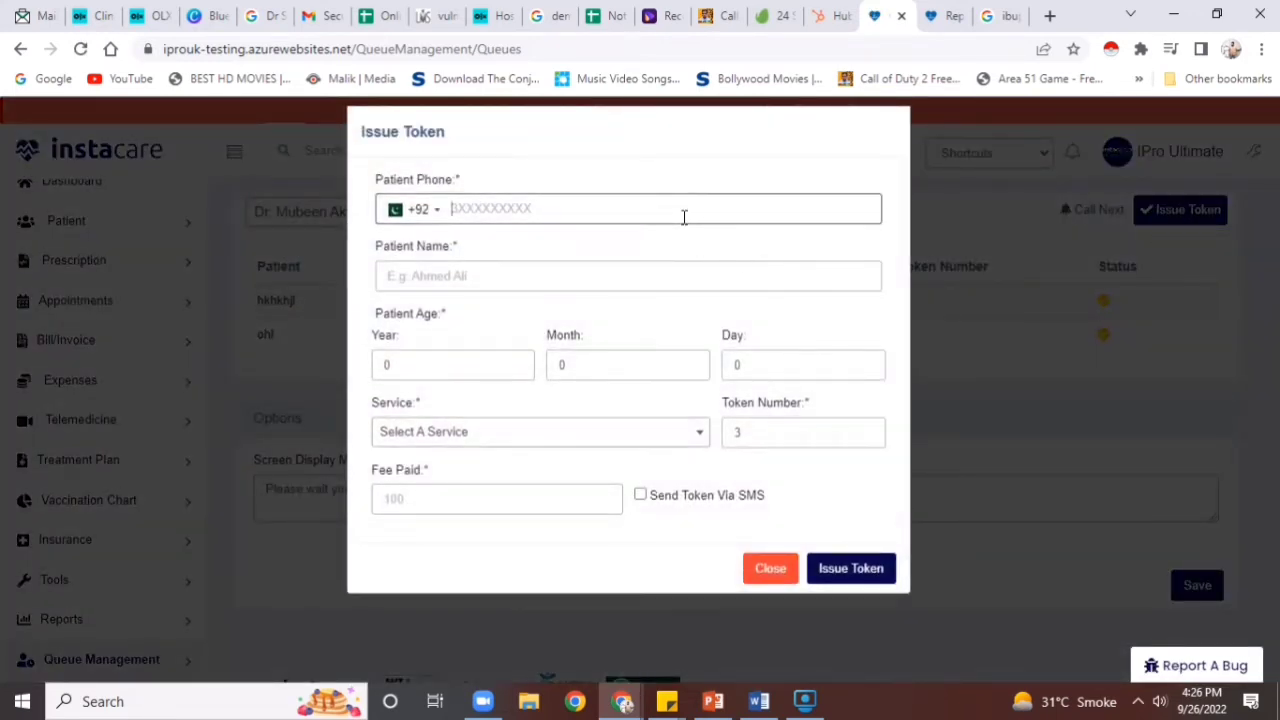
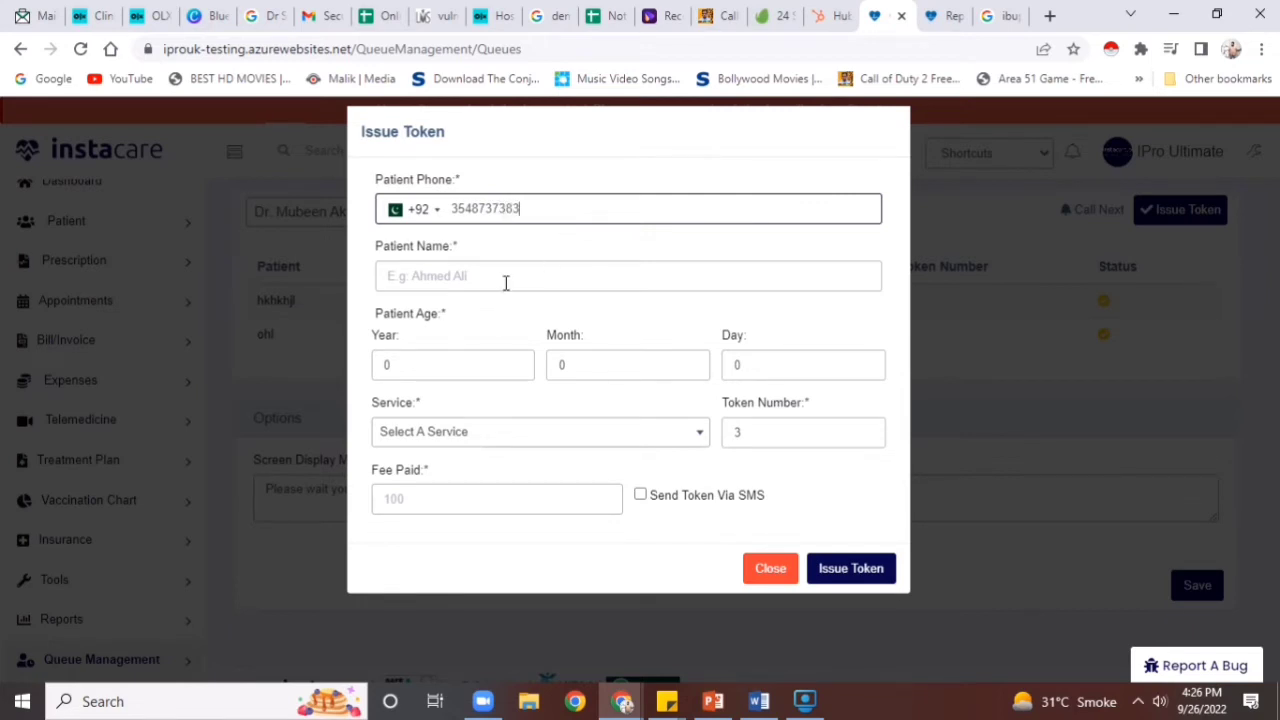
pyautogui.click(505, 283)
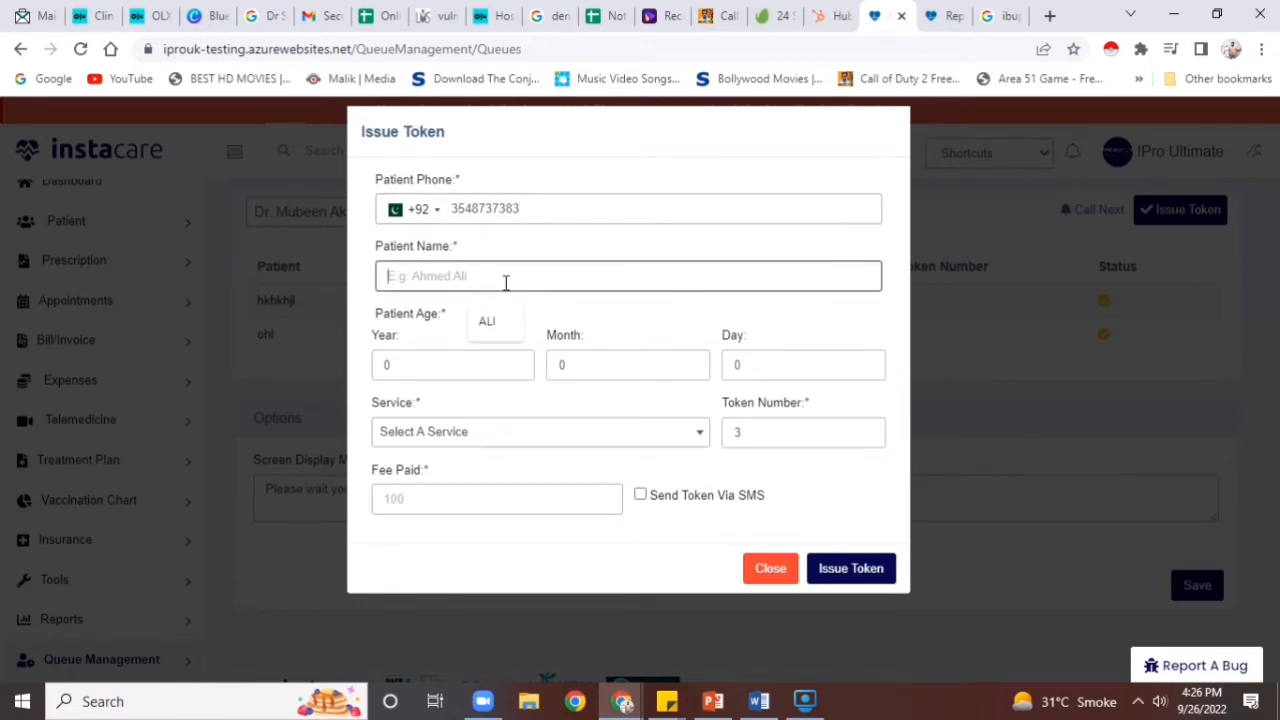
# Fill in the suggested patient name, choose blood test, and issue token 3
pyautogui.click(493, 316)
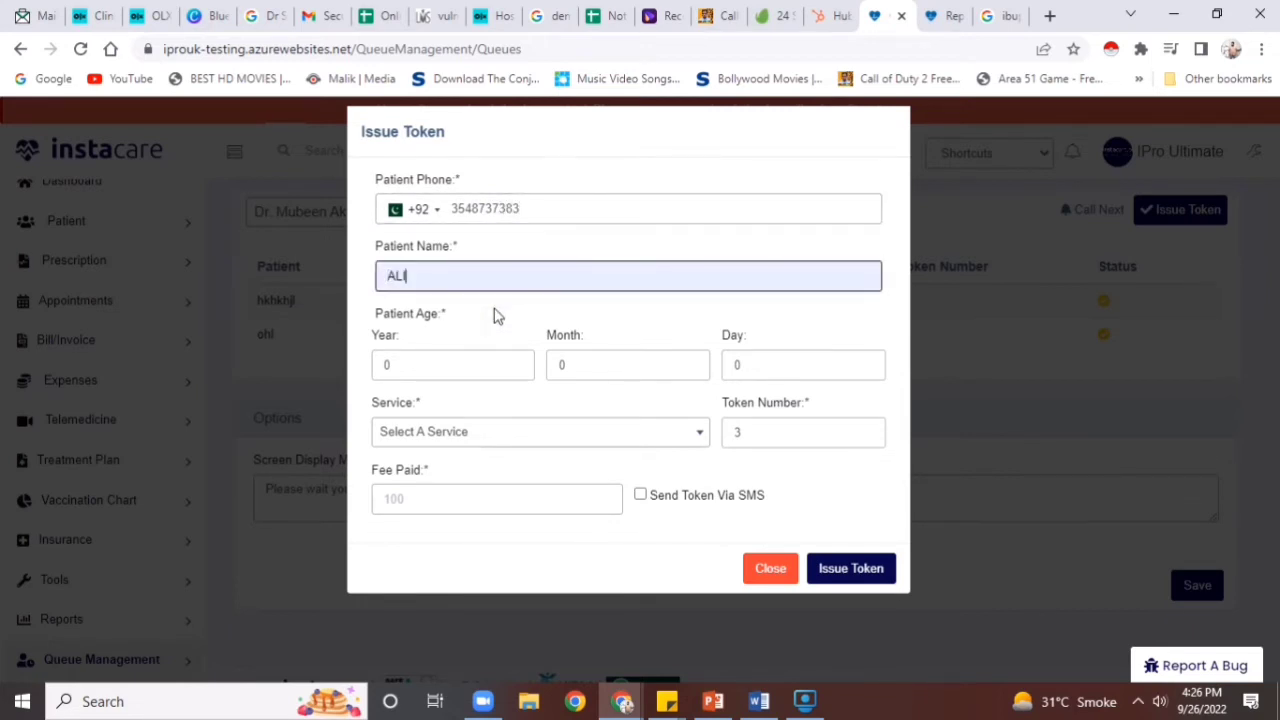
pyautogui.click(477, 446)
pyautogui.click(468, 520)
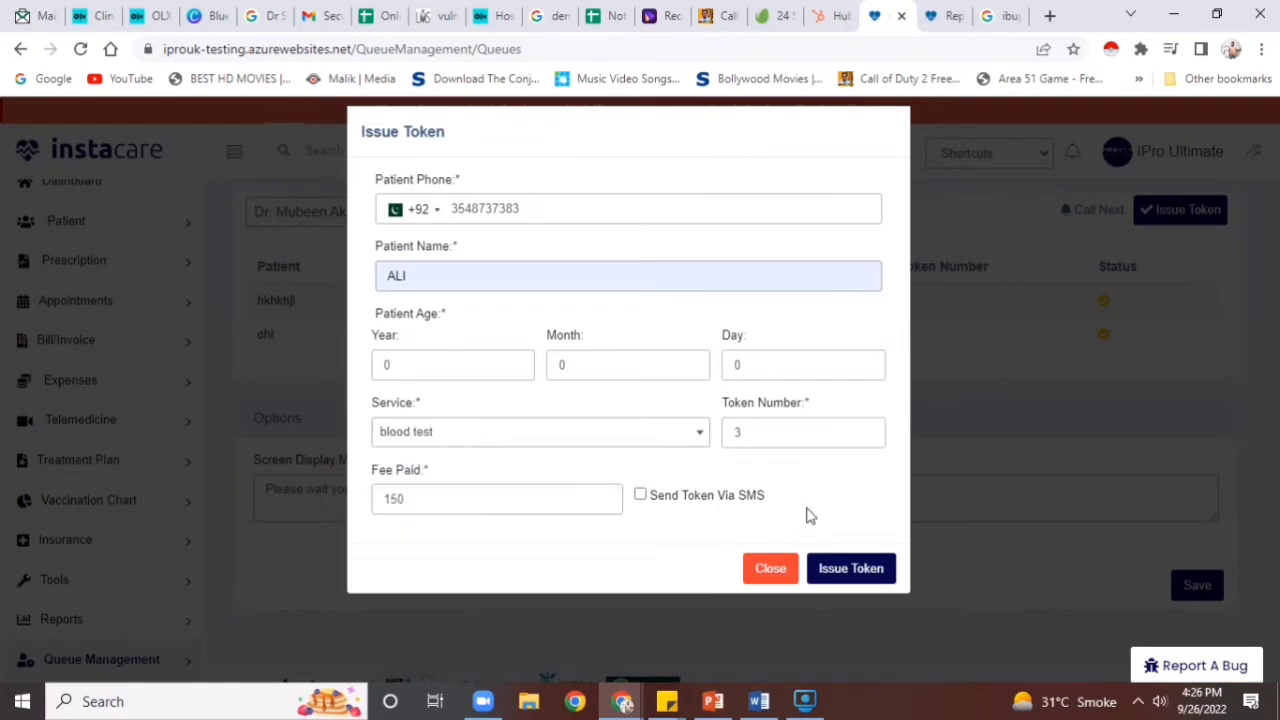
pyautogui.click(832, 574)
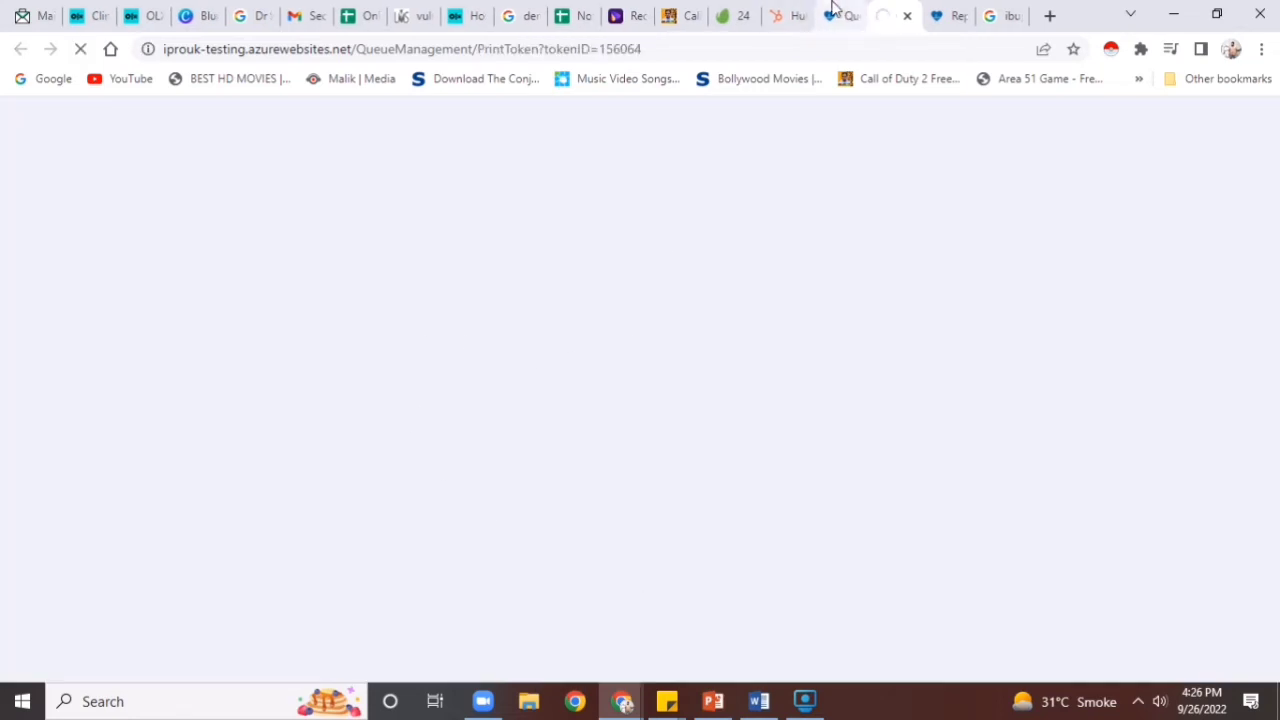
pyautogui.click(836, 15)
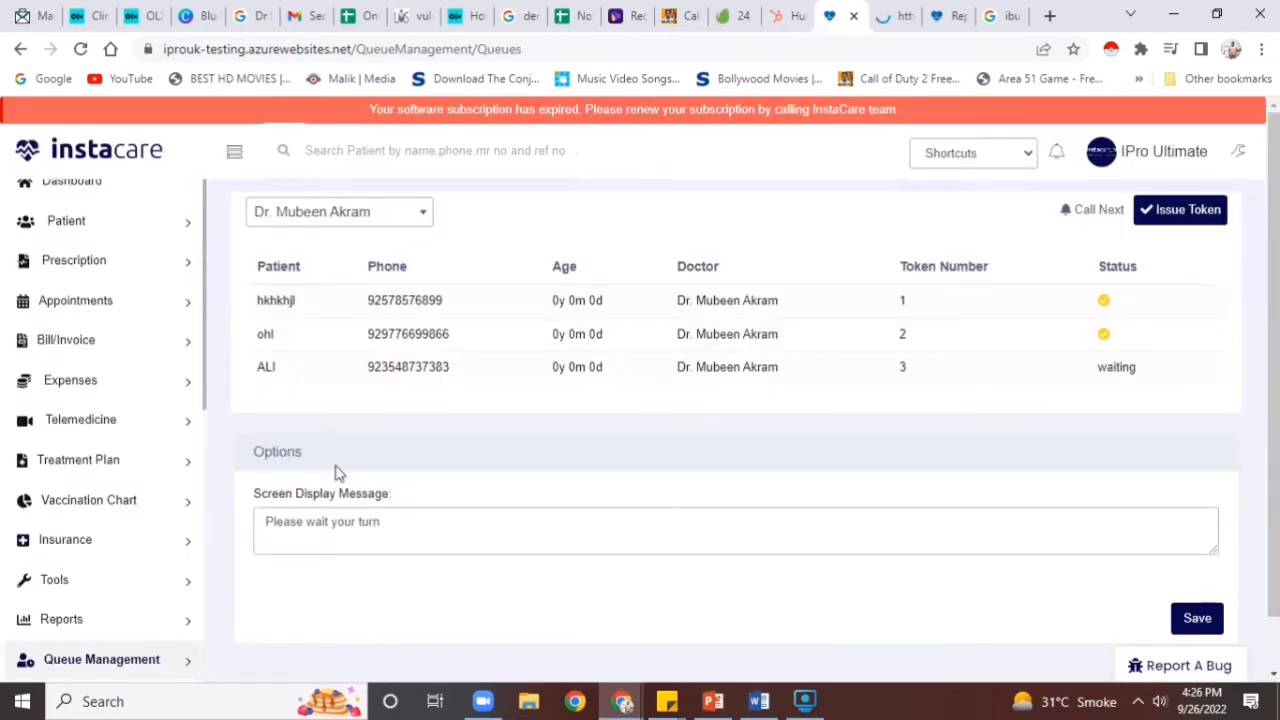
# Start a new token and enter the patient's phone number and suggested name
pyautogui.click(1152, 209)
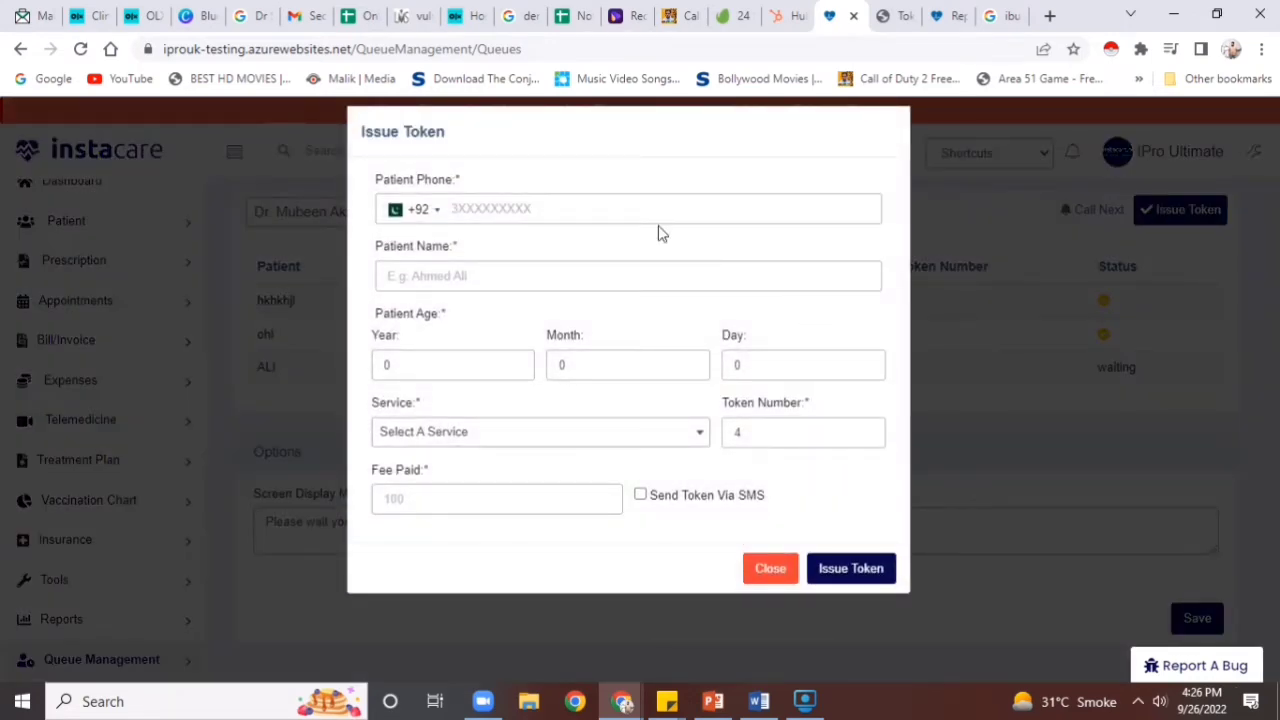
pyautogui.click(664, 213)
pyautogui.write('3')
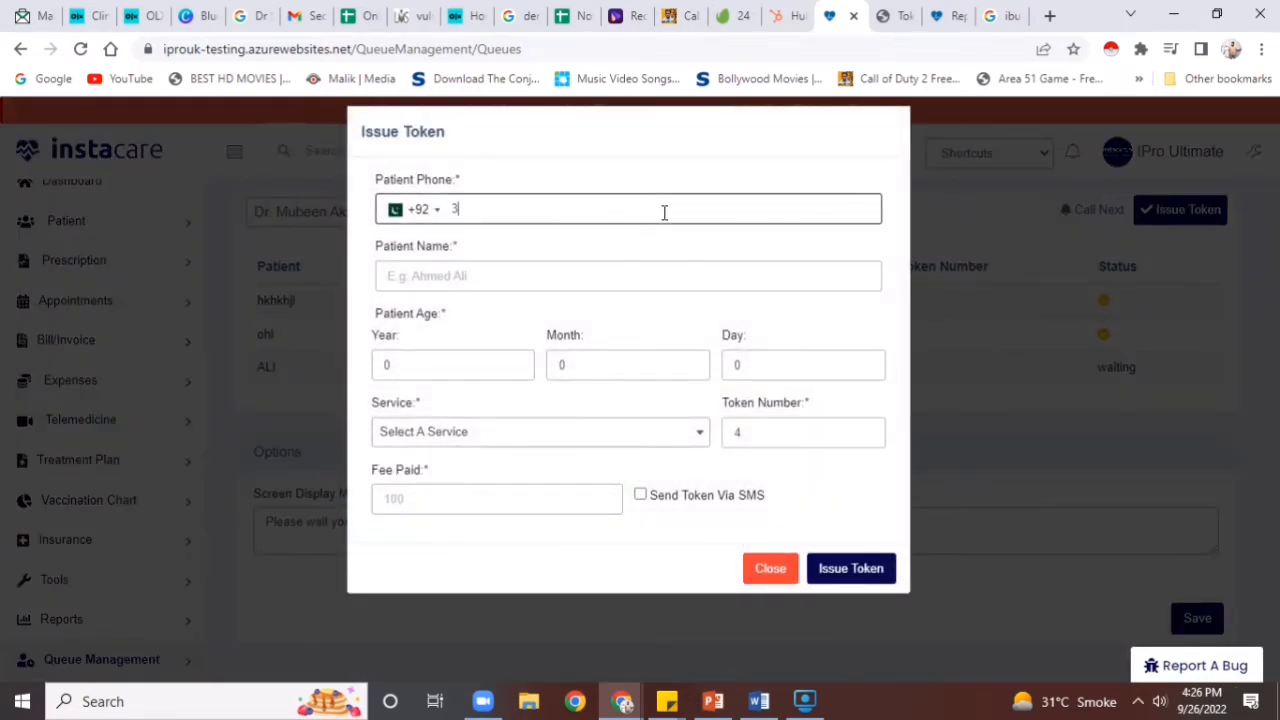
pyautogui.write('6481623')
pyautogui.rightClick(625, 258)
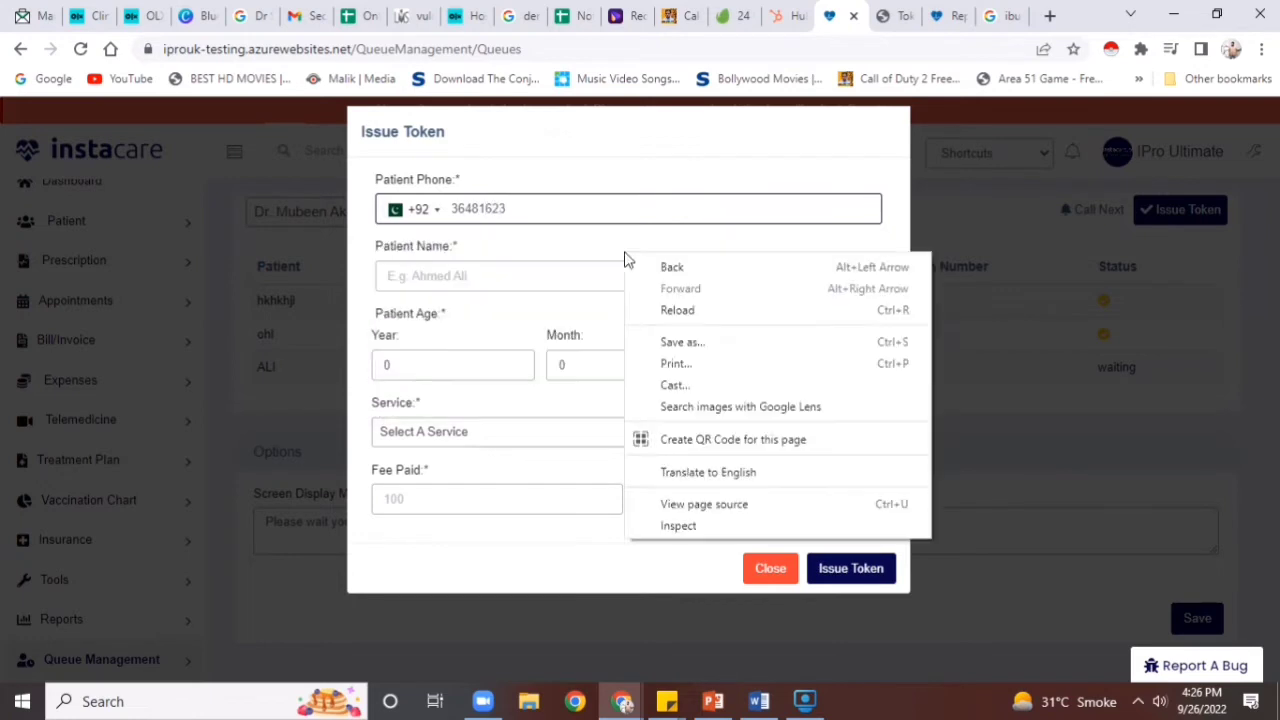
pyautogui.click(557, 300)
pyautogui.click(557, 280)
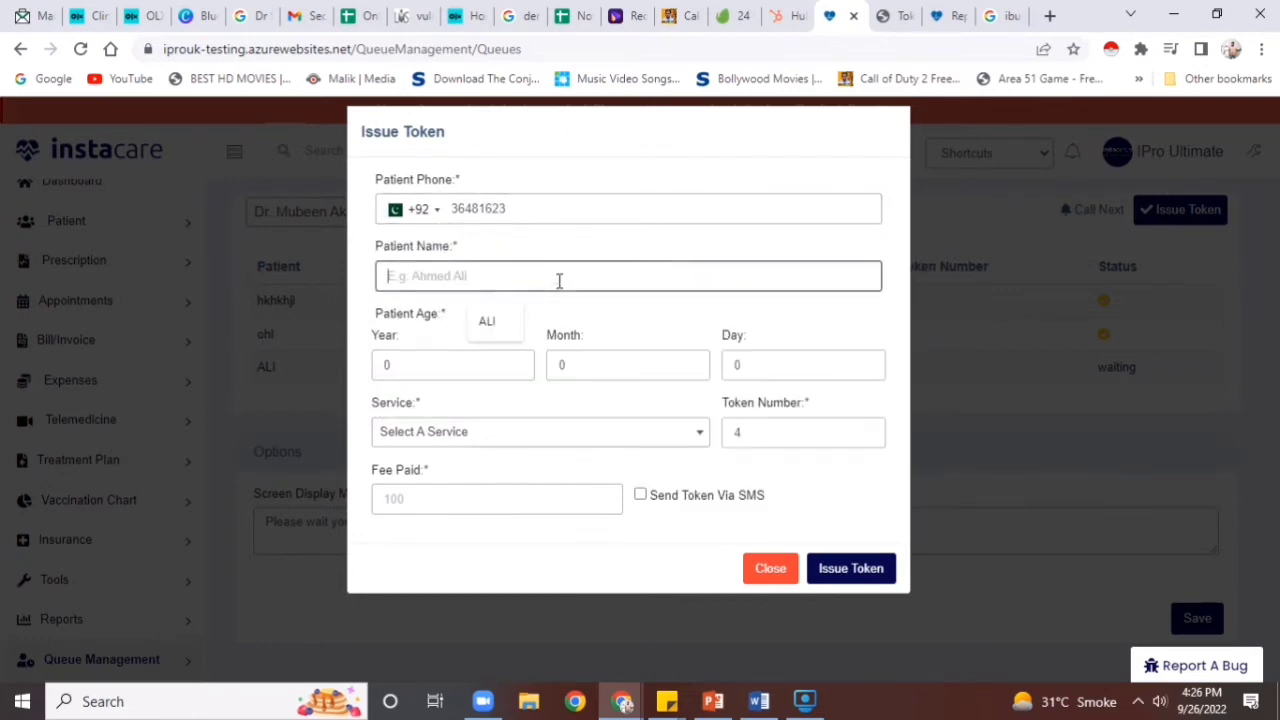
pyautogui.click(486, 322)
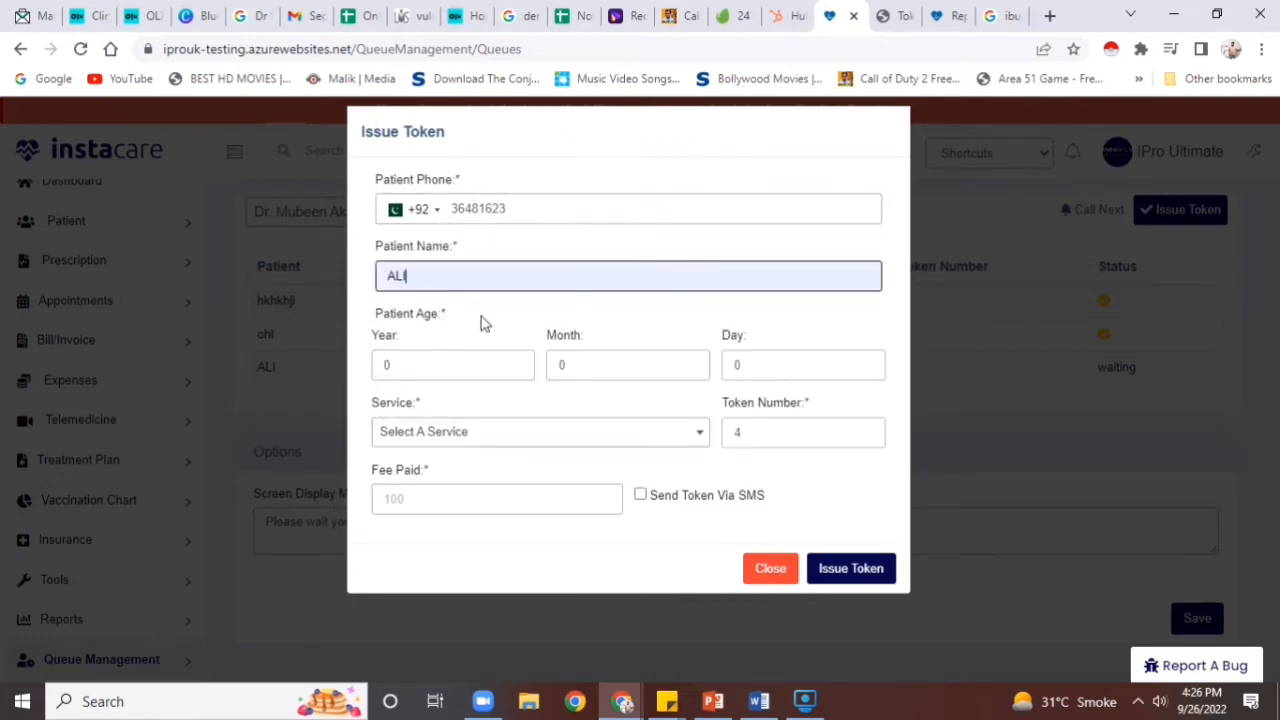
pyautogui.write('2')
pyautogui.click(571, 216)
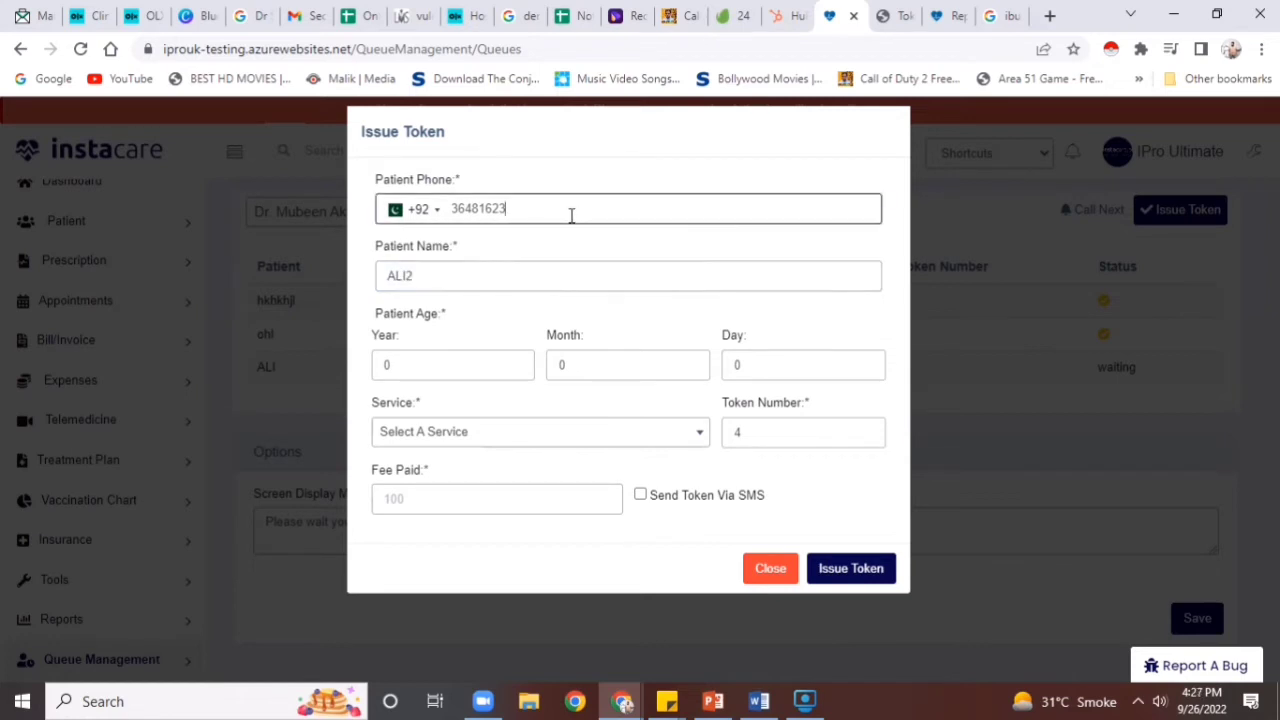
pyautogui.write('43')
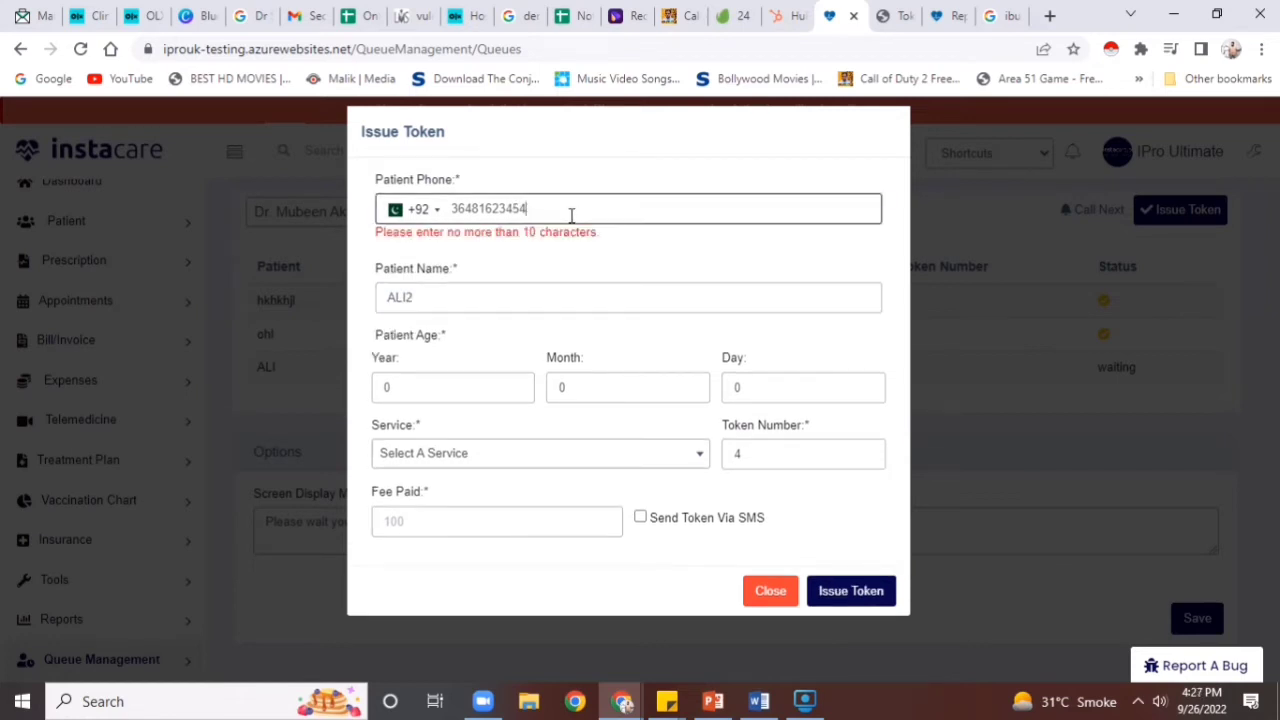
# Choose Home nursing as the service, correct the phone number, and issue token 4
pyautogui.click(551, 468)
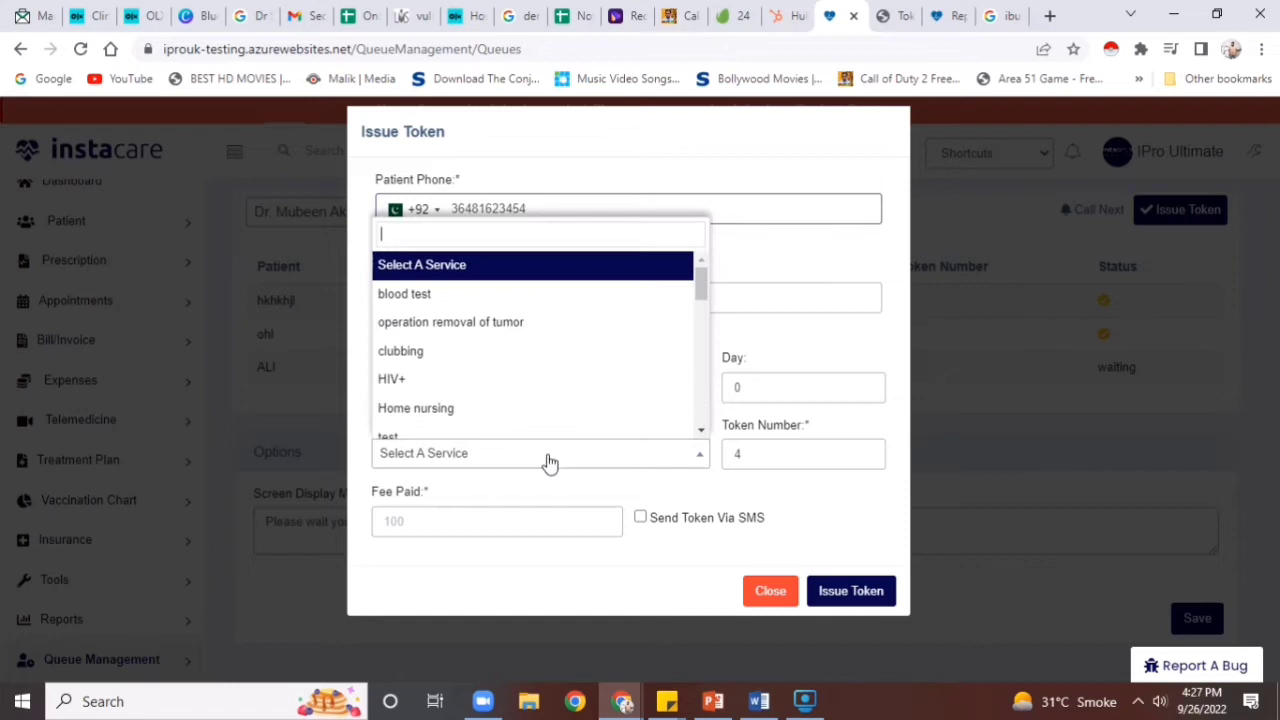
pyautogui.click(511, 409)
pyautogui.click(849, 593)
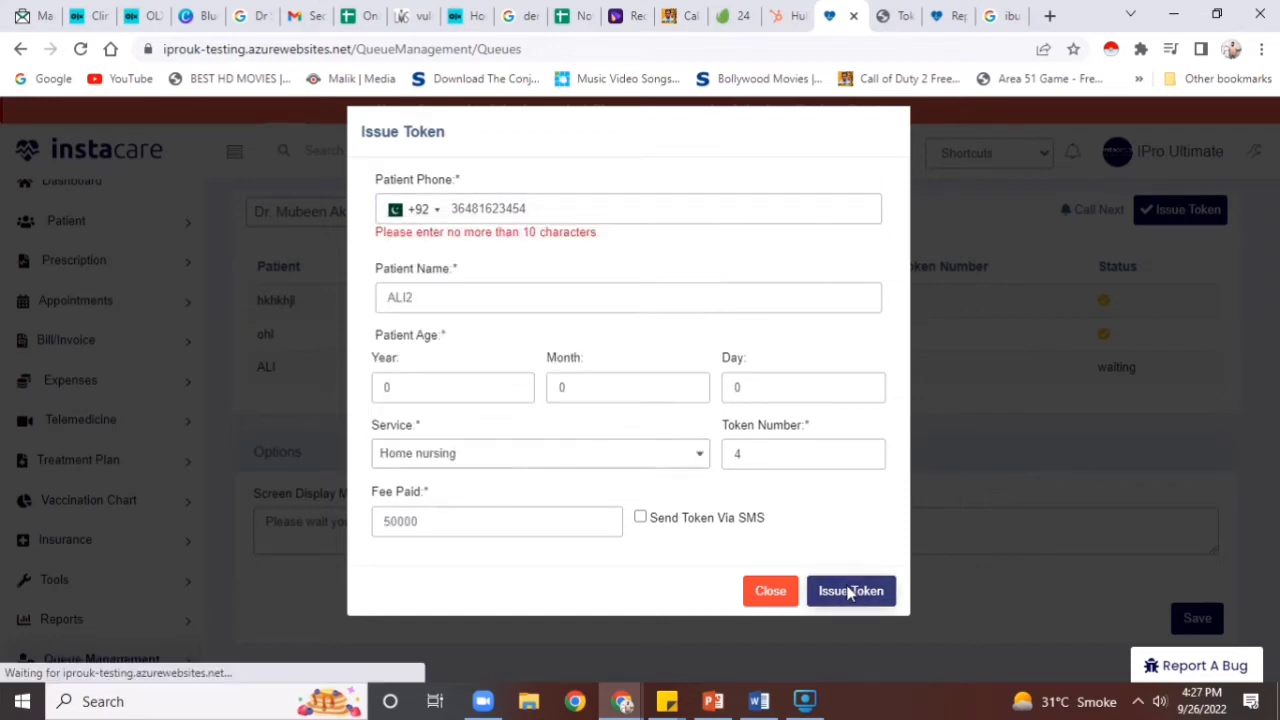
pyautogui.click(684, 221)
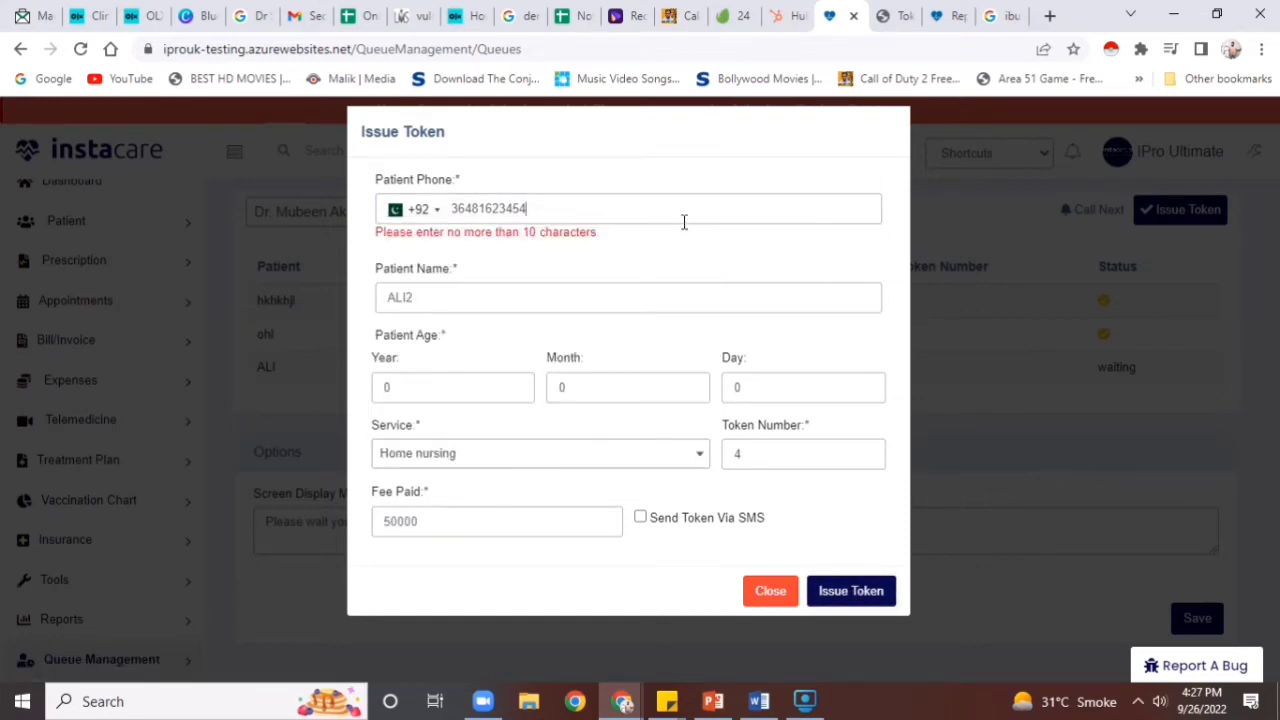
pyautogui.click(826, 574)
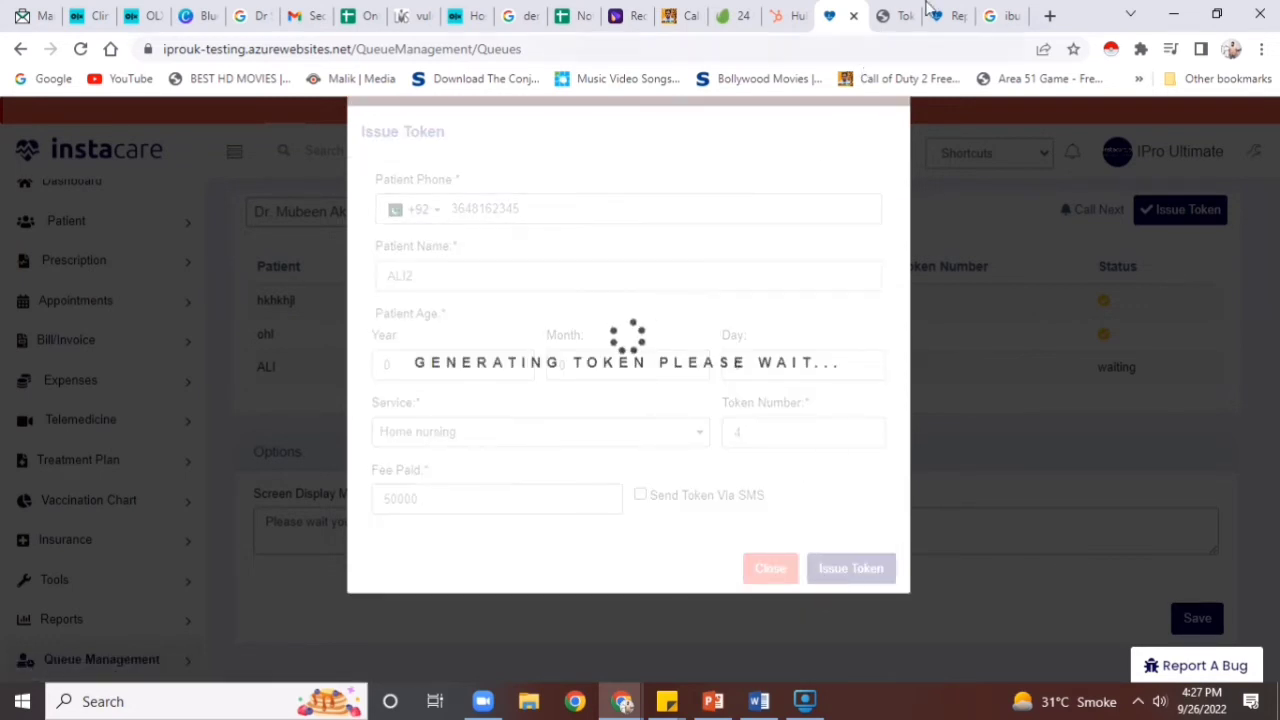
pyautogui.click(896, 12)
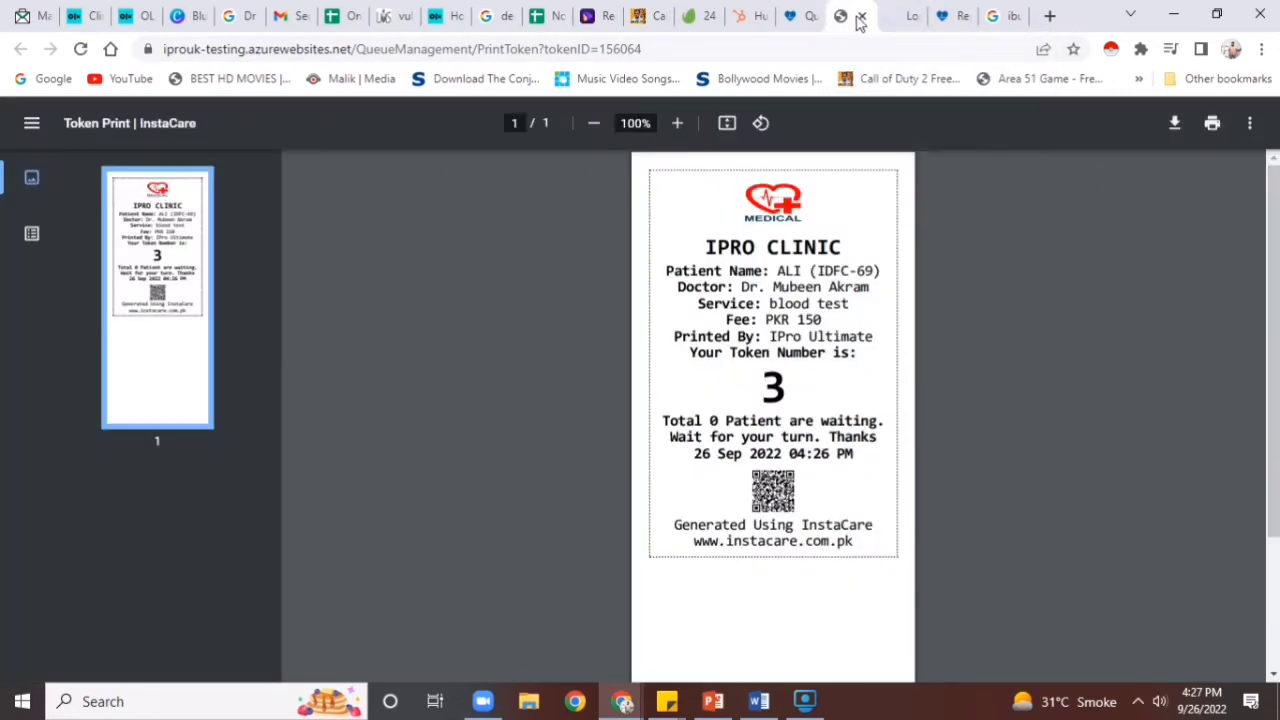
# View the printed slips for tokens 4 and 3, then go back to the queue list
pyautogui.click(886, 12)
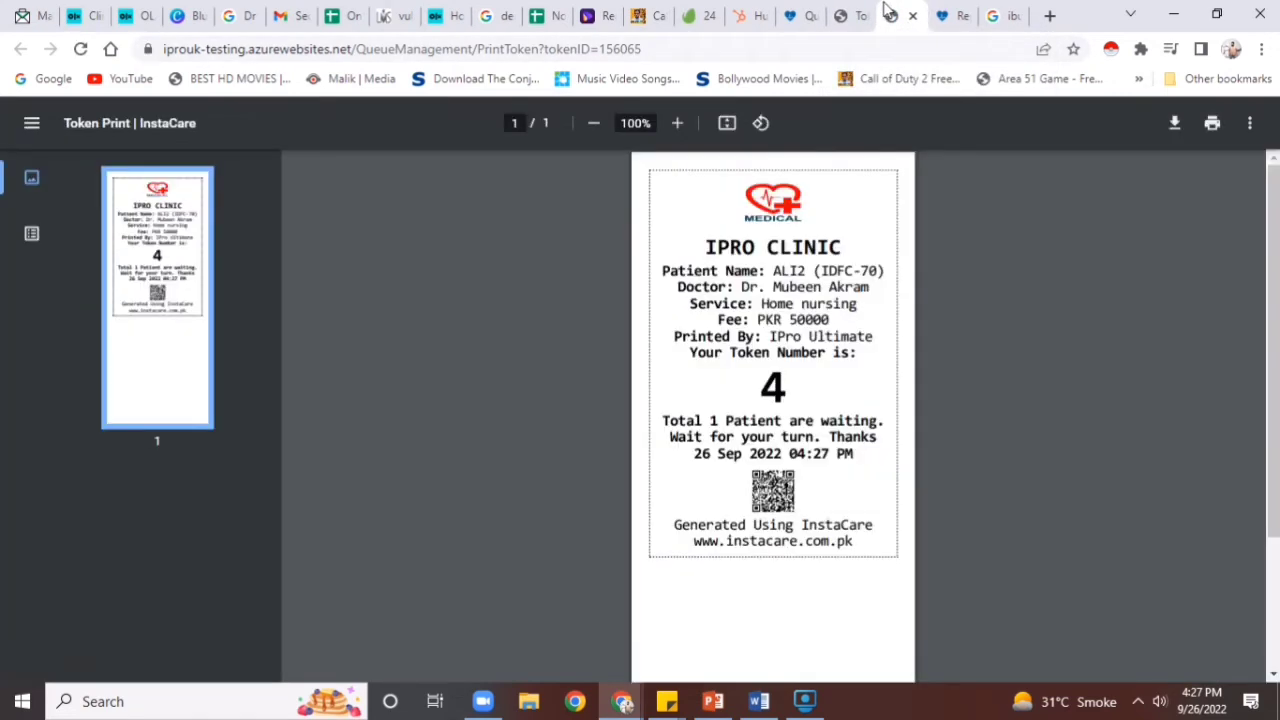
pyautogui.click(852, 12)
pyautogui.click(790, 10)
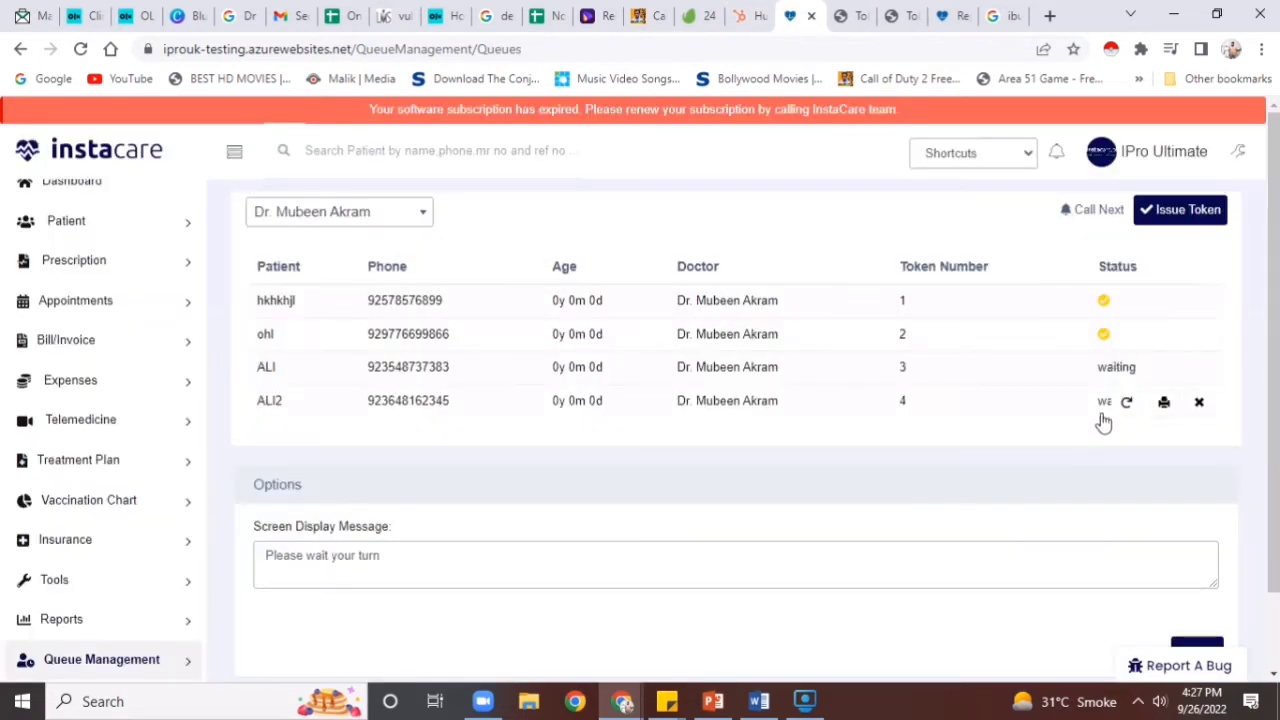
# Call tokens 4 and 3, checking each on the queue display screen in its own tab
pyautogui.click(1125, 402)
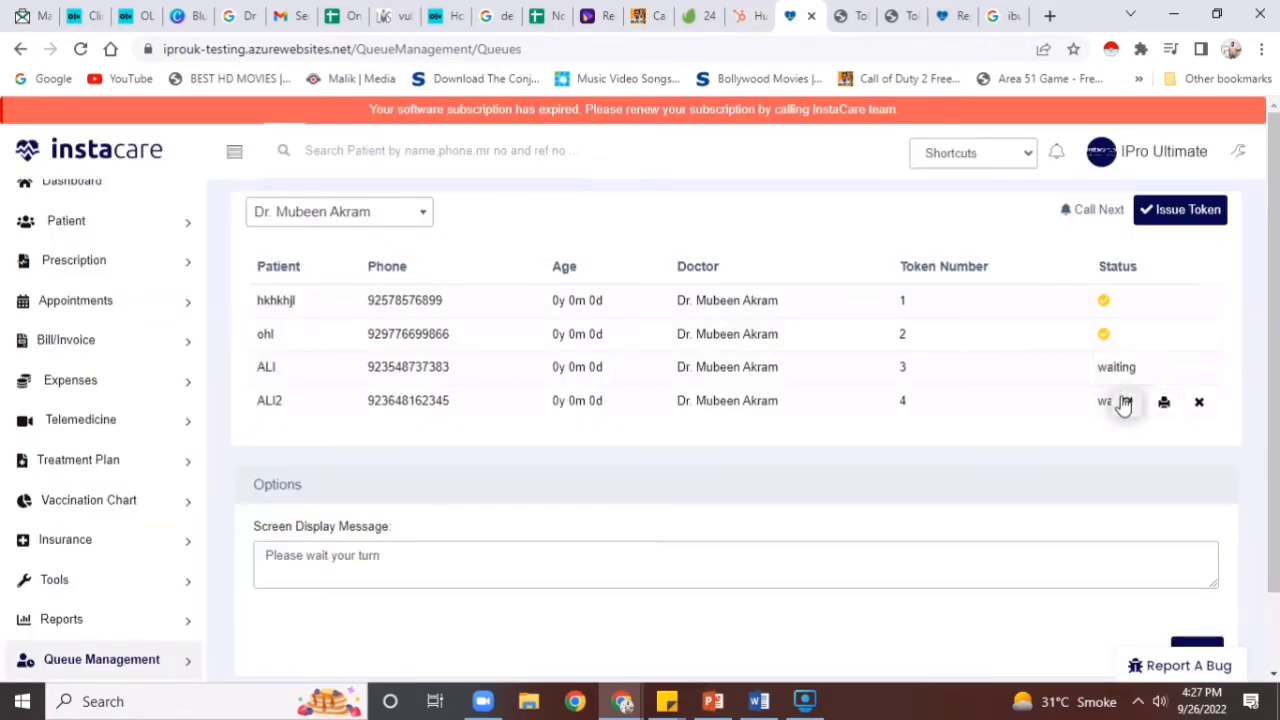
pyautogui.click(1124, 370)
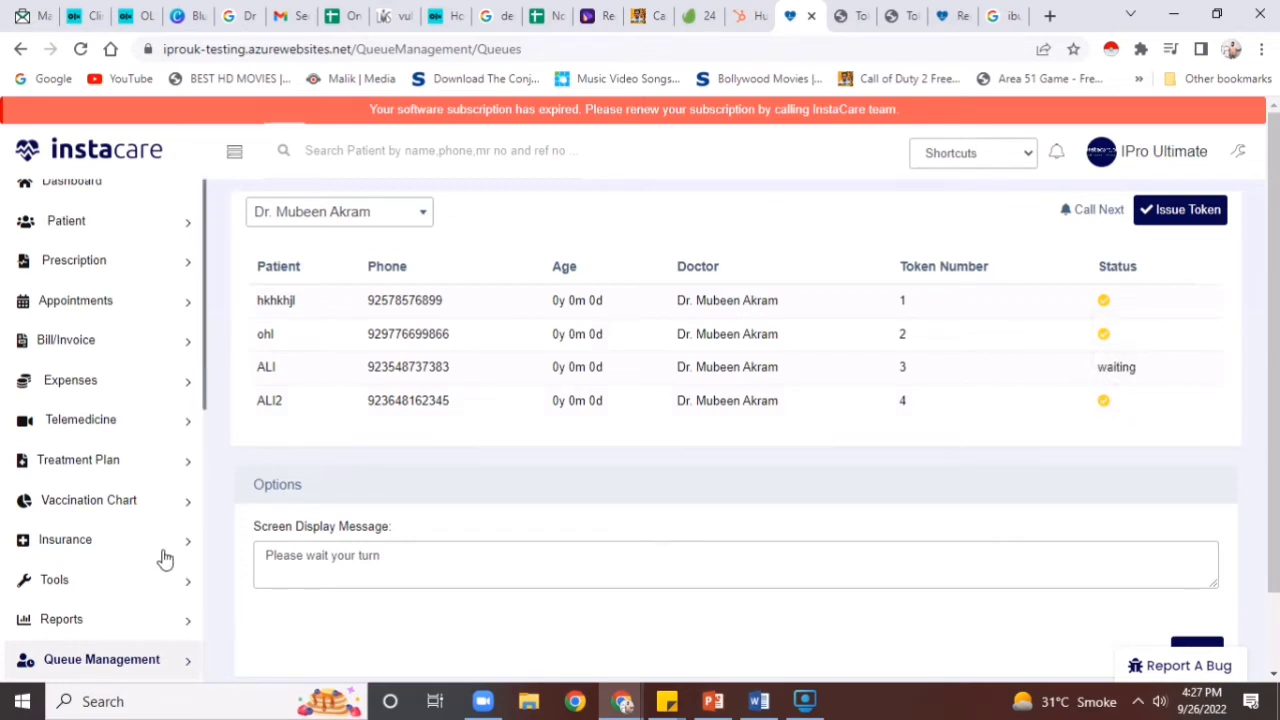
pyautogui.moveTo(203, 414); pyautogui.dragTo(197, 486)
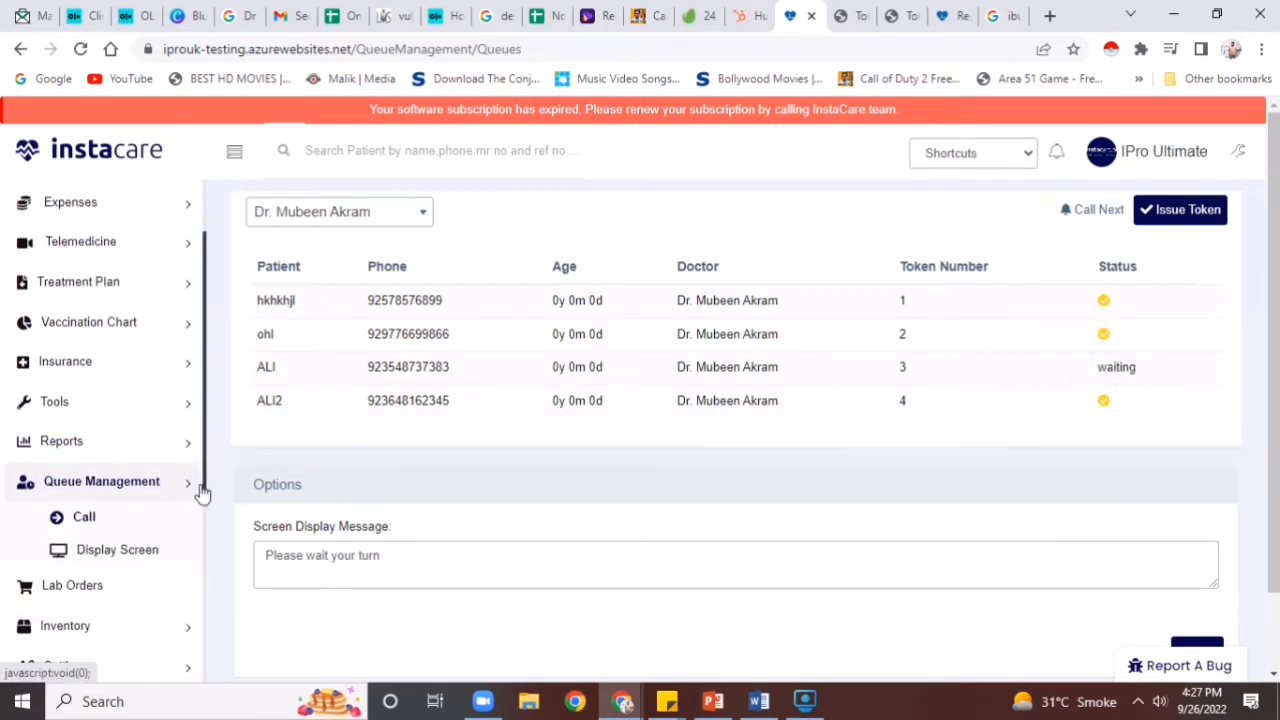
pyautogui.rightClick(124, 558)
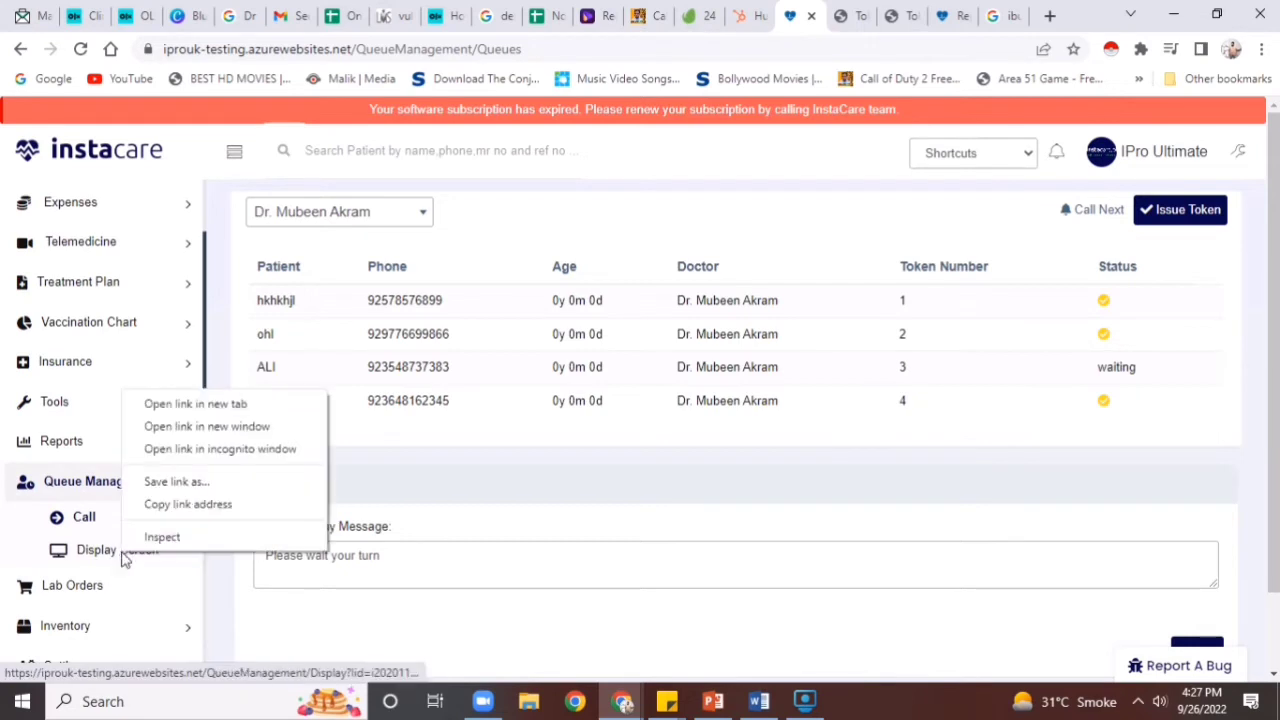
pyautogui.click(177, 402)
pyautogui.click(832, 10)
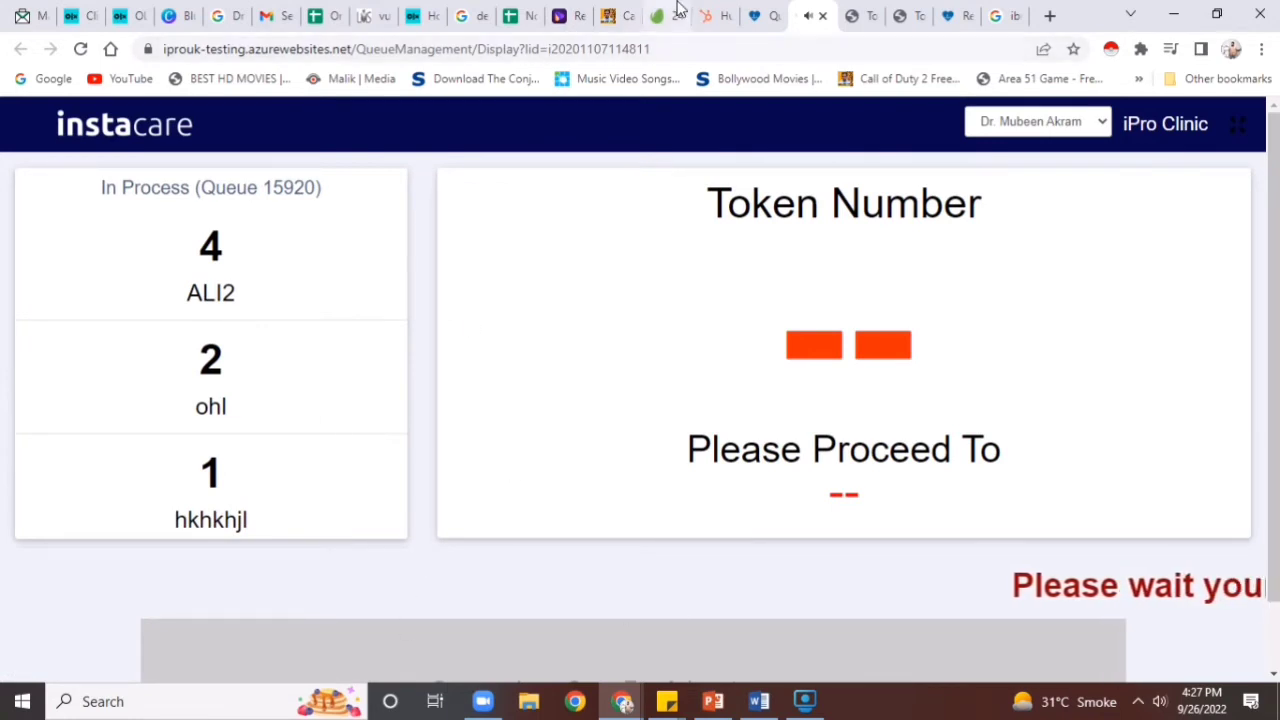
pyautogui.click(775, 12)
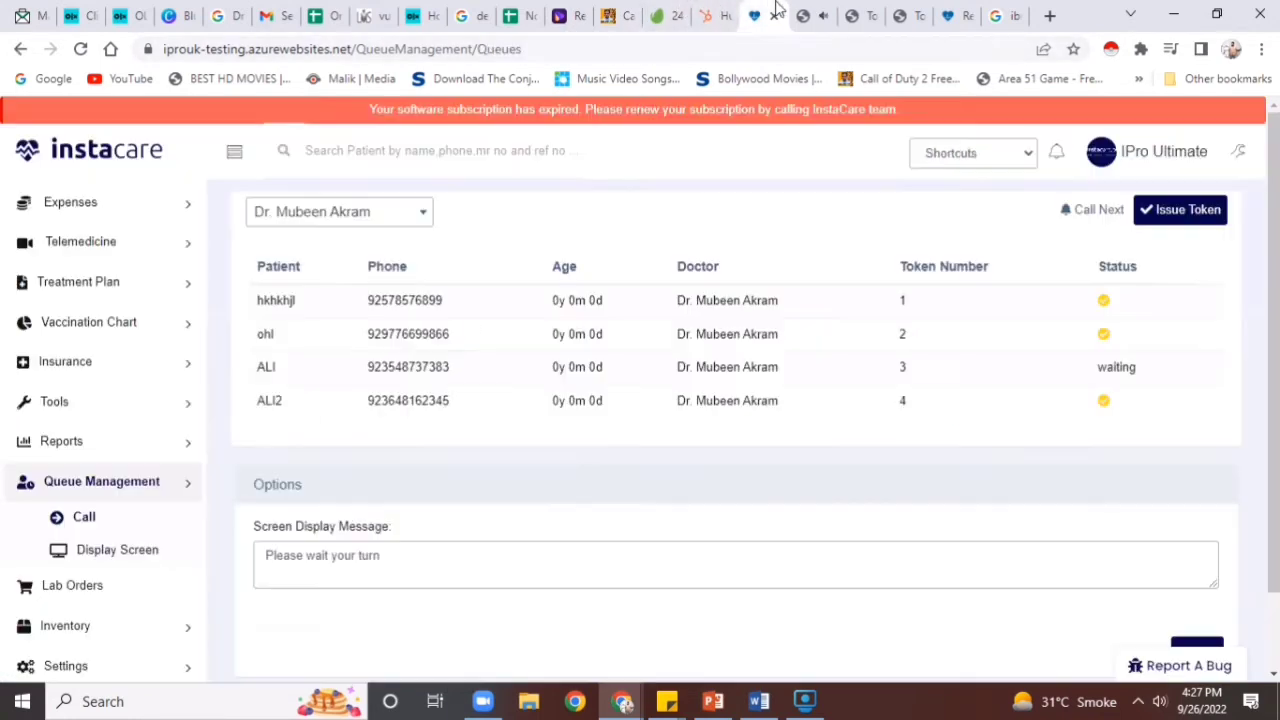
pyautogui.click(1121, 363)
pyautogui.click(810, 15)
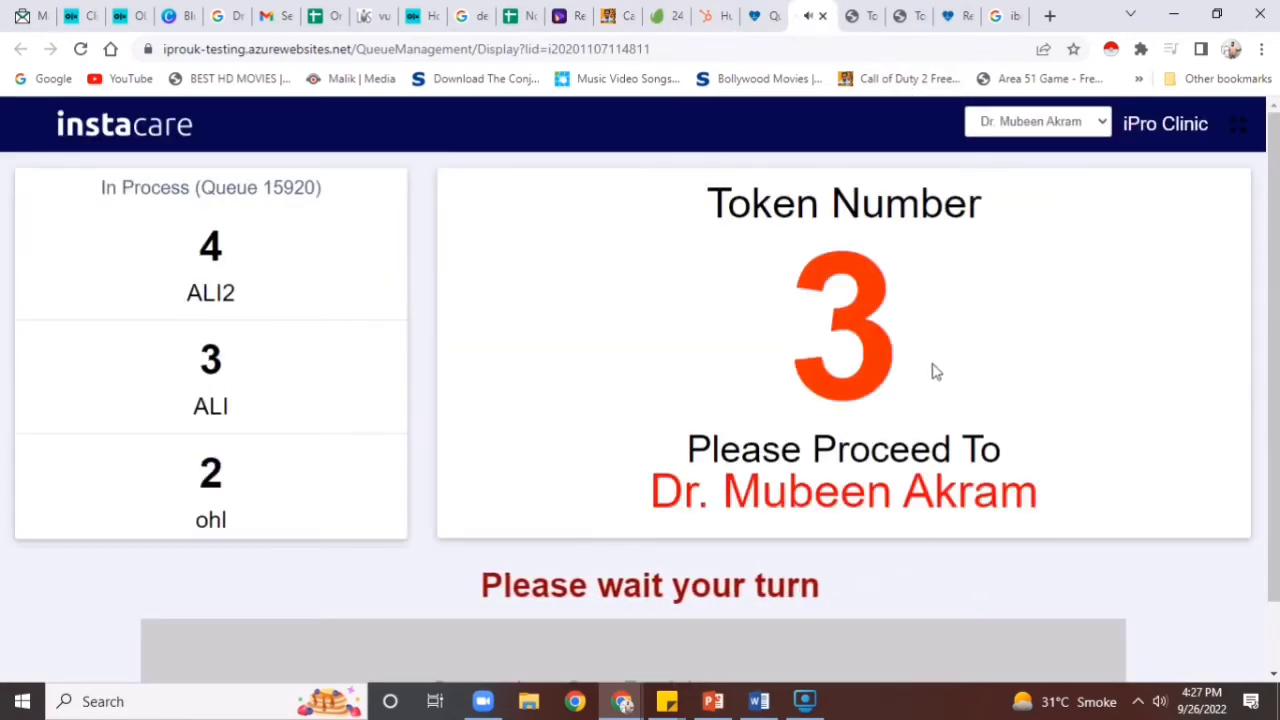
pyautogui.click(758, 15)
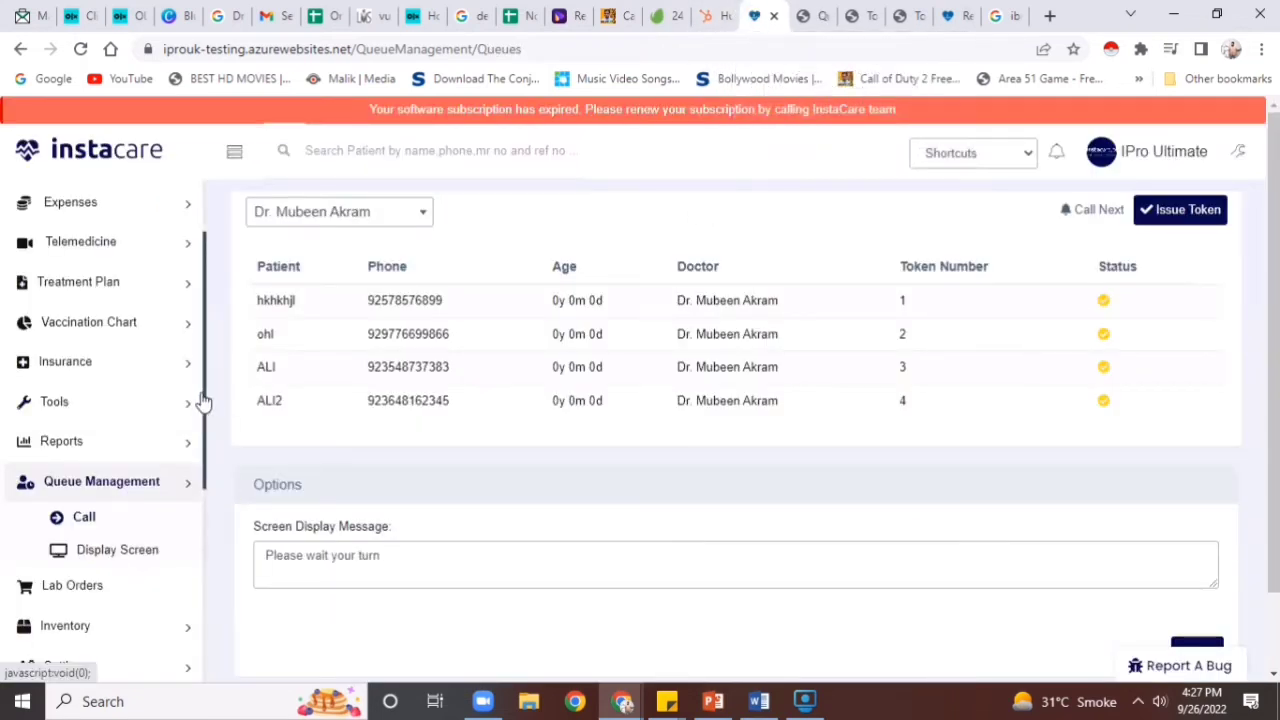
# Go to the Inventory page and open a blank New Product form
pyautogui.scroll(-2, 203, 410)
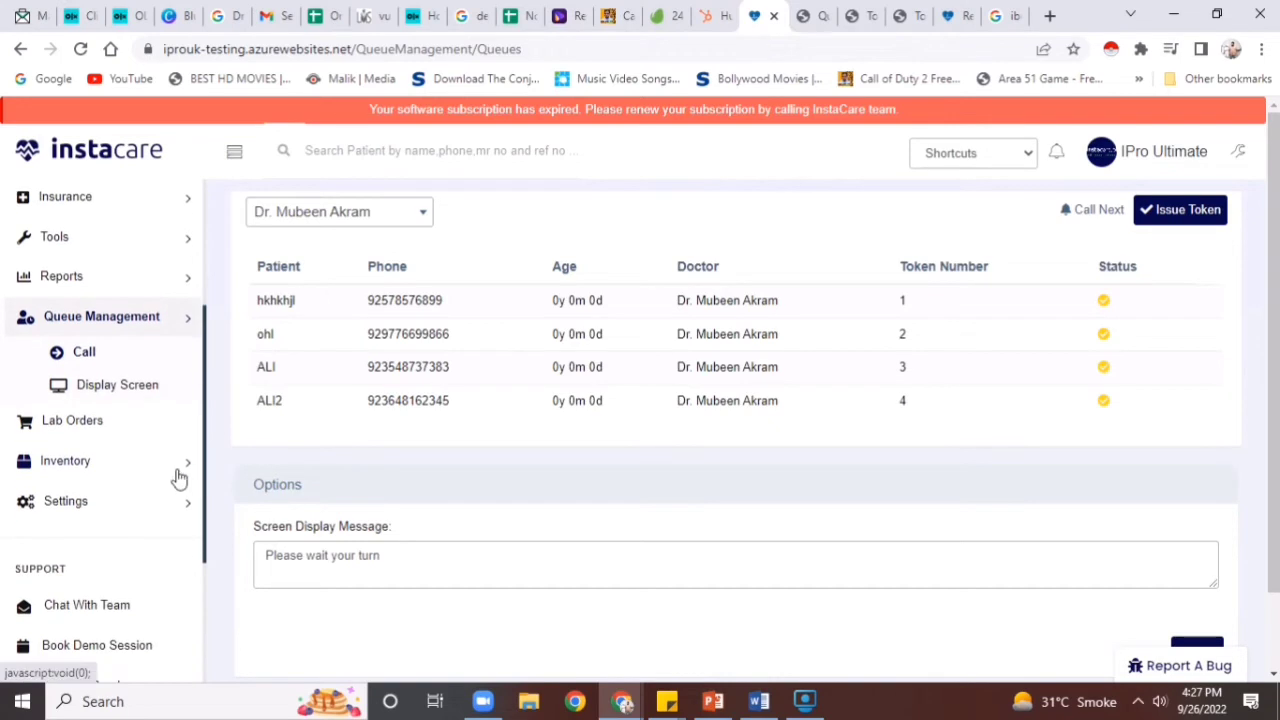
pyautogui.click(177, 475)
pyautogui.click(94, 438)
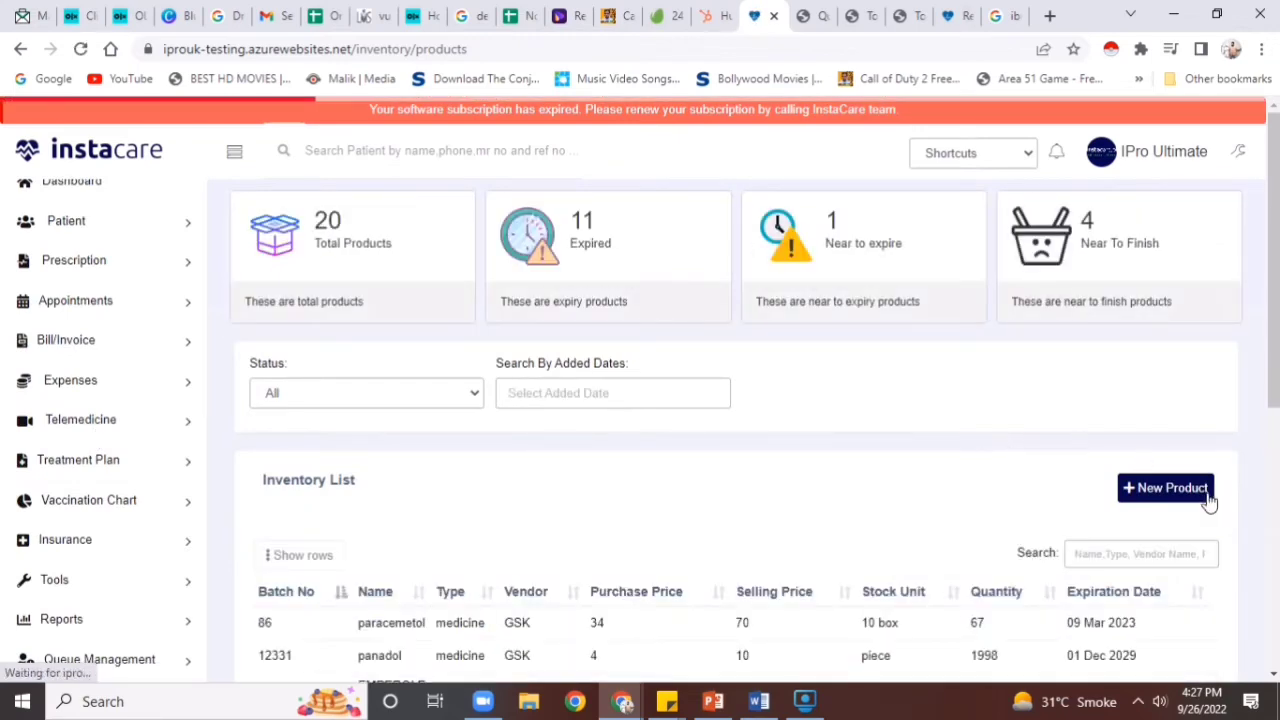
pyautogui.click(1207, 497)
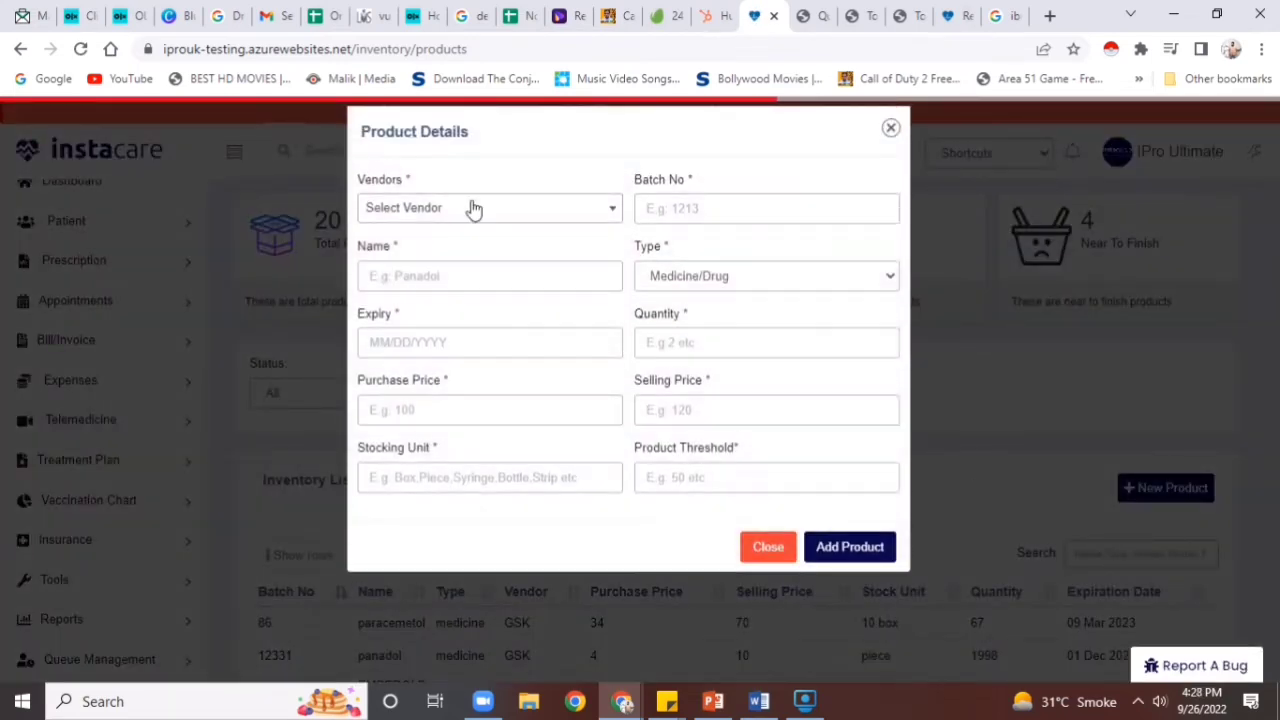
# Choose vendor medicare, name the product risek, and set expiry to 07/28/2023
pyautogui.click(474, 208)
pyautogui.click(437, 366)
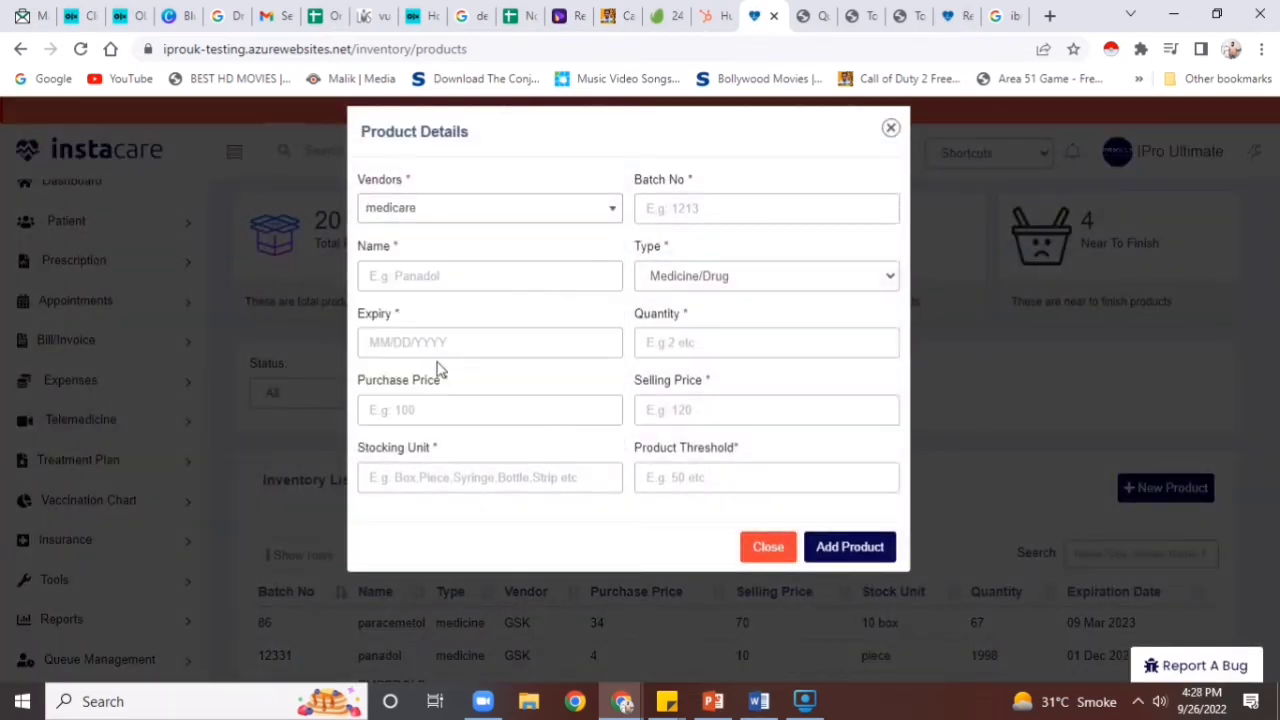
pyautogui.click(465, 279)
pyautogui.write('risek')
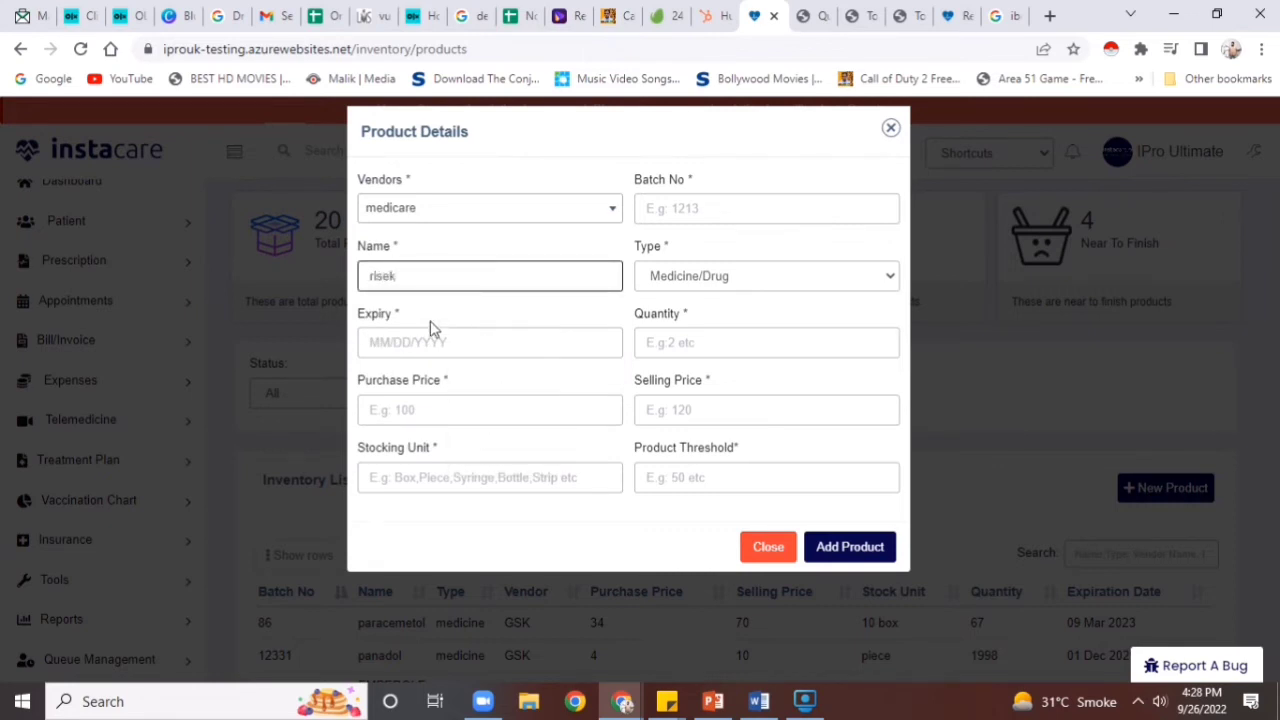
pyautogui.click(428, 336)
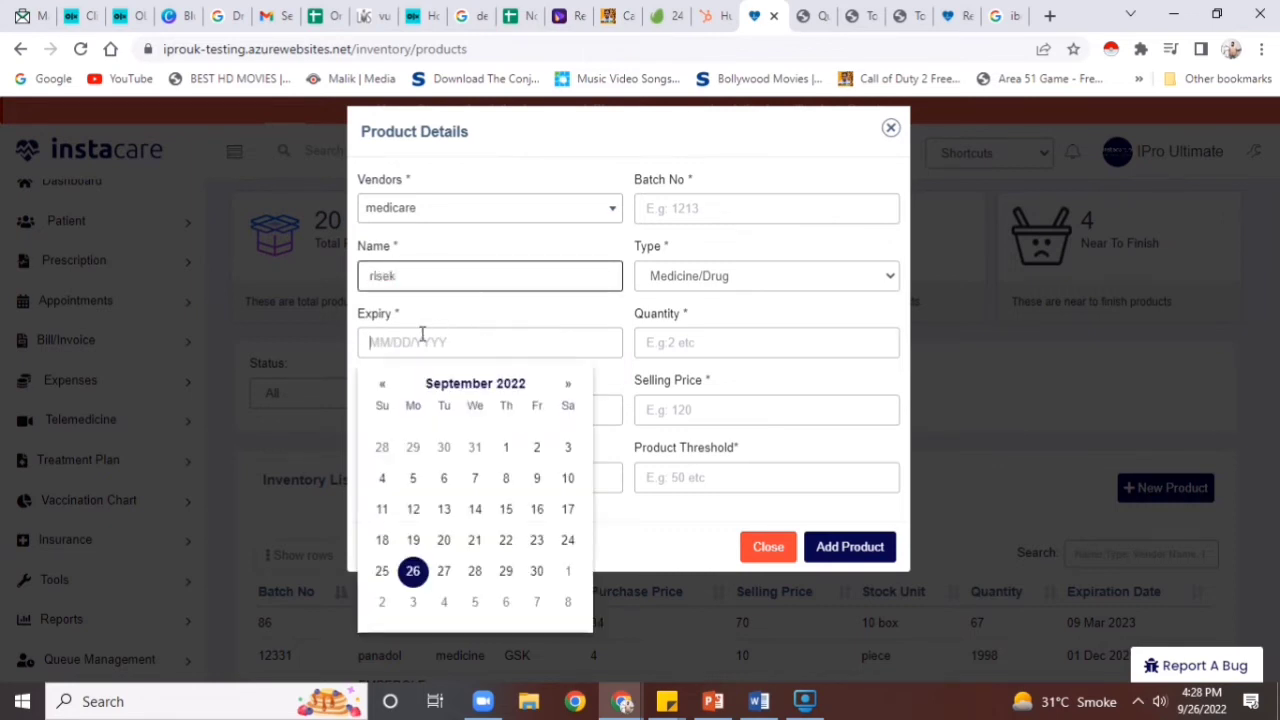
pyautogui.doubleClick(571, 386)
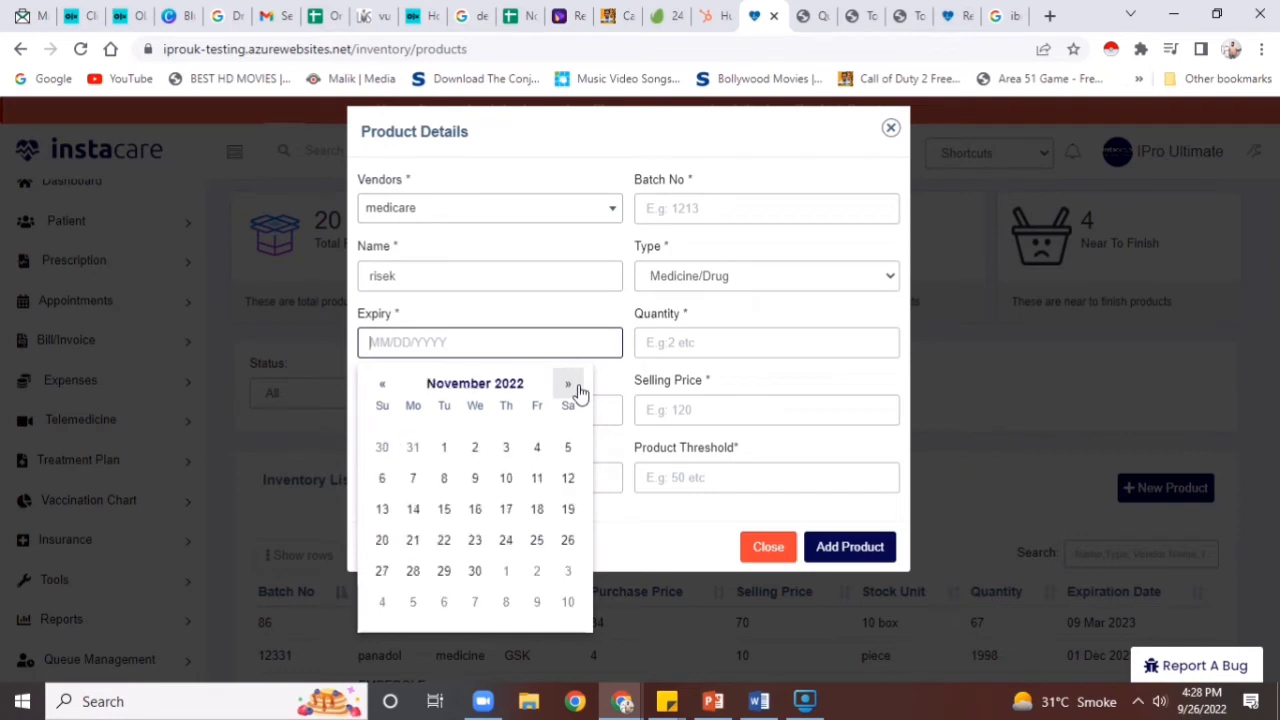
pyautogui.tripleClick(571, 386)
pyautogui.tripleClick(571, 386)
pyautogui.doubleClick(571, 386)
pyautogui.click(536, 571)
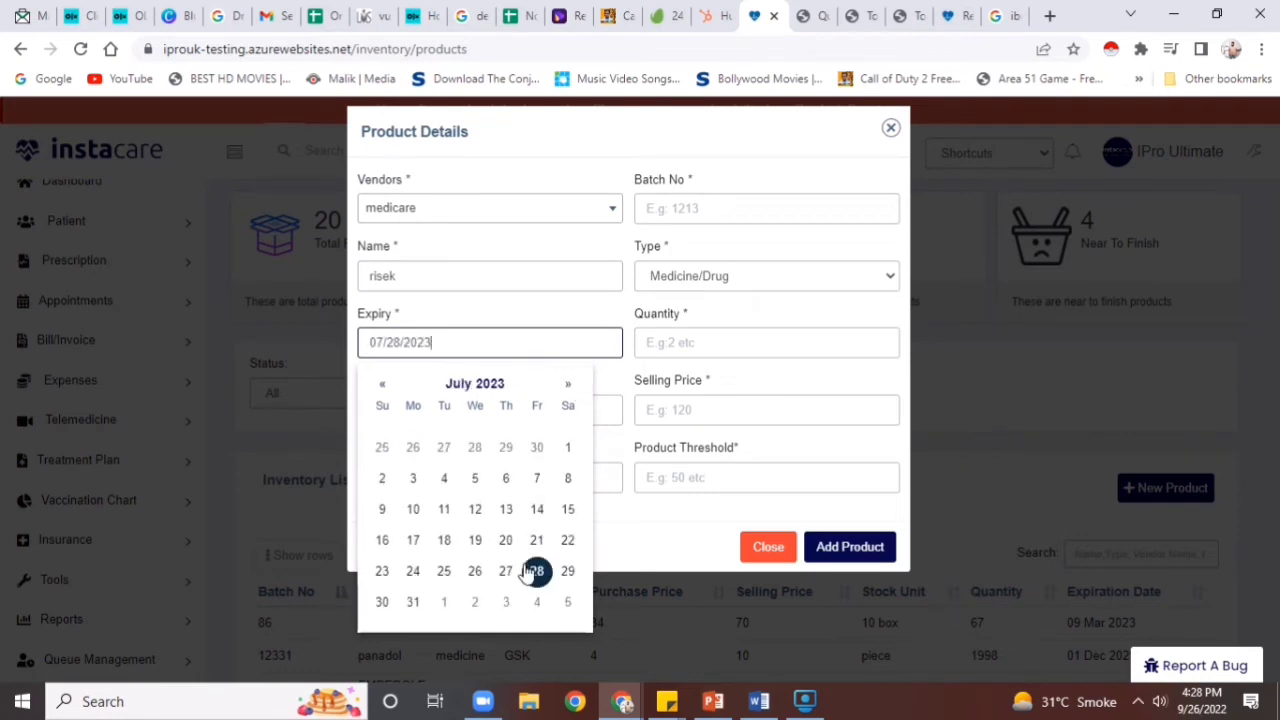
# Enter batch 01, quantity 18, prices 1800/2100, 2 box stocking unit, threshold 0, and add the product
pyautogui.click(700, 278)
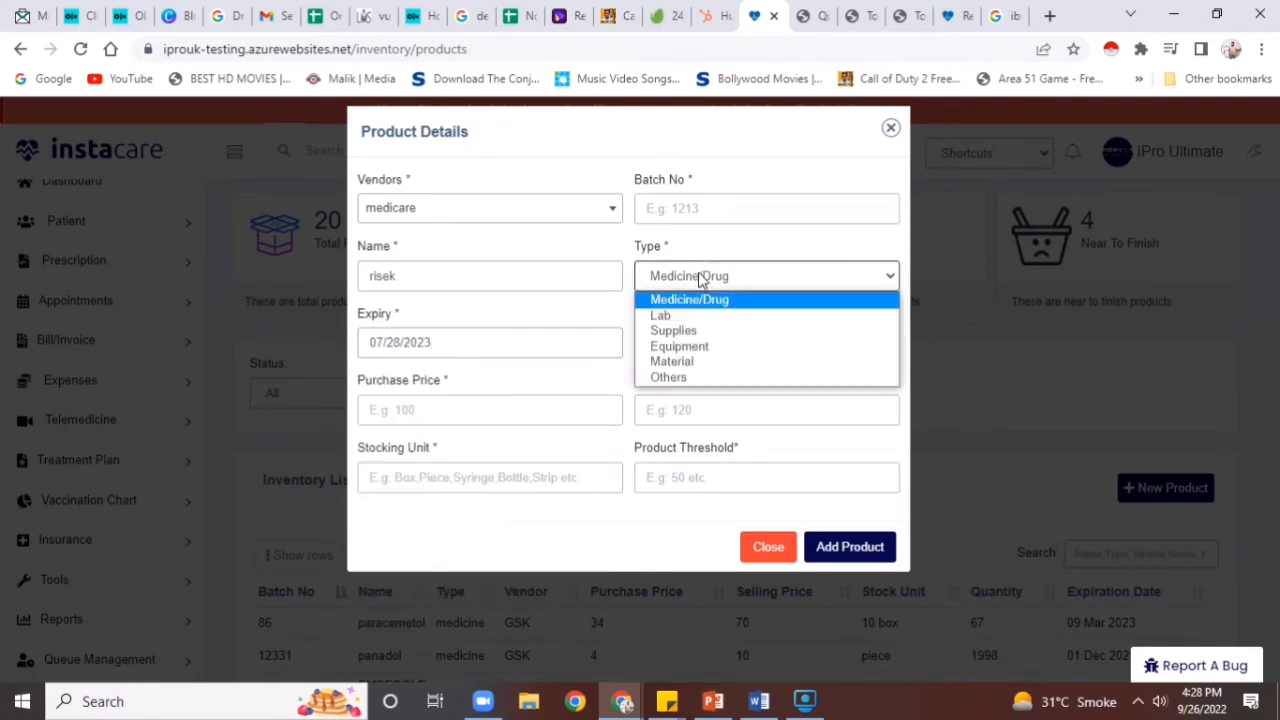
pyautogui.click(724, 200)
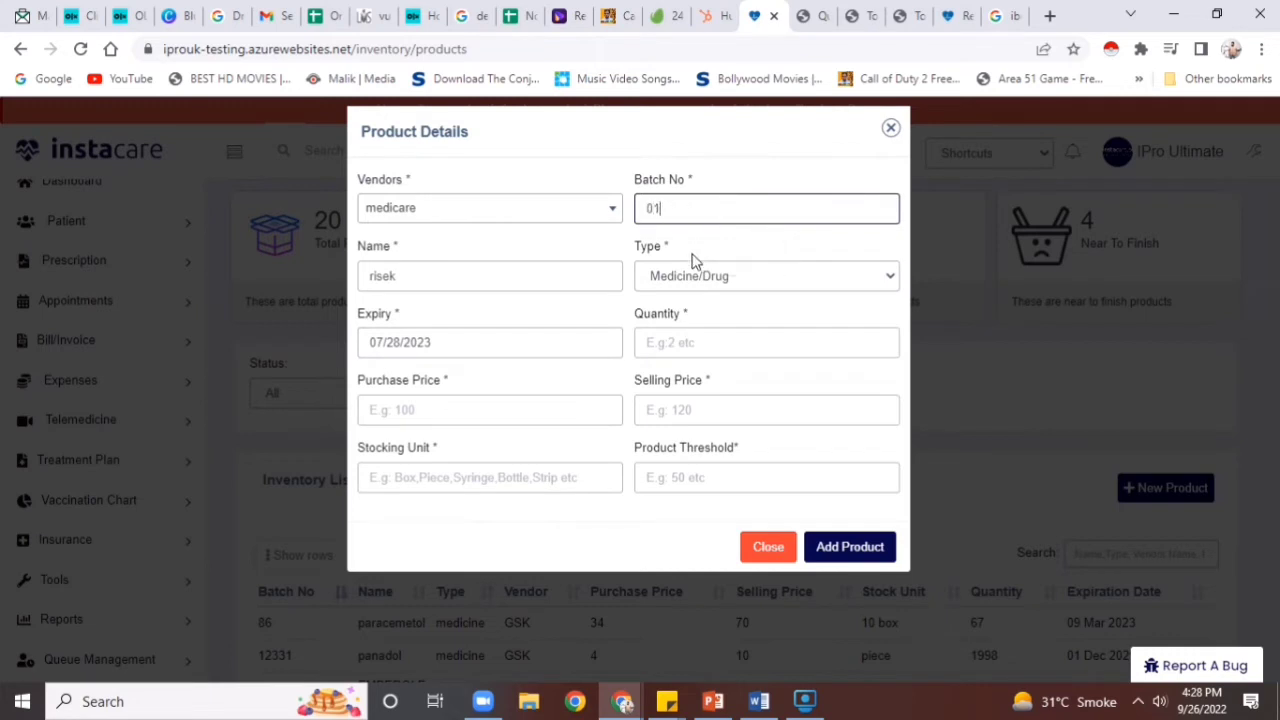
pyautogui.click(670, 347)
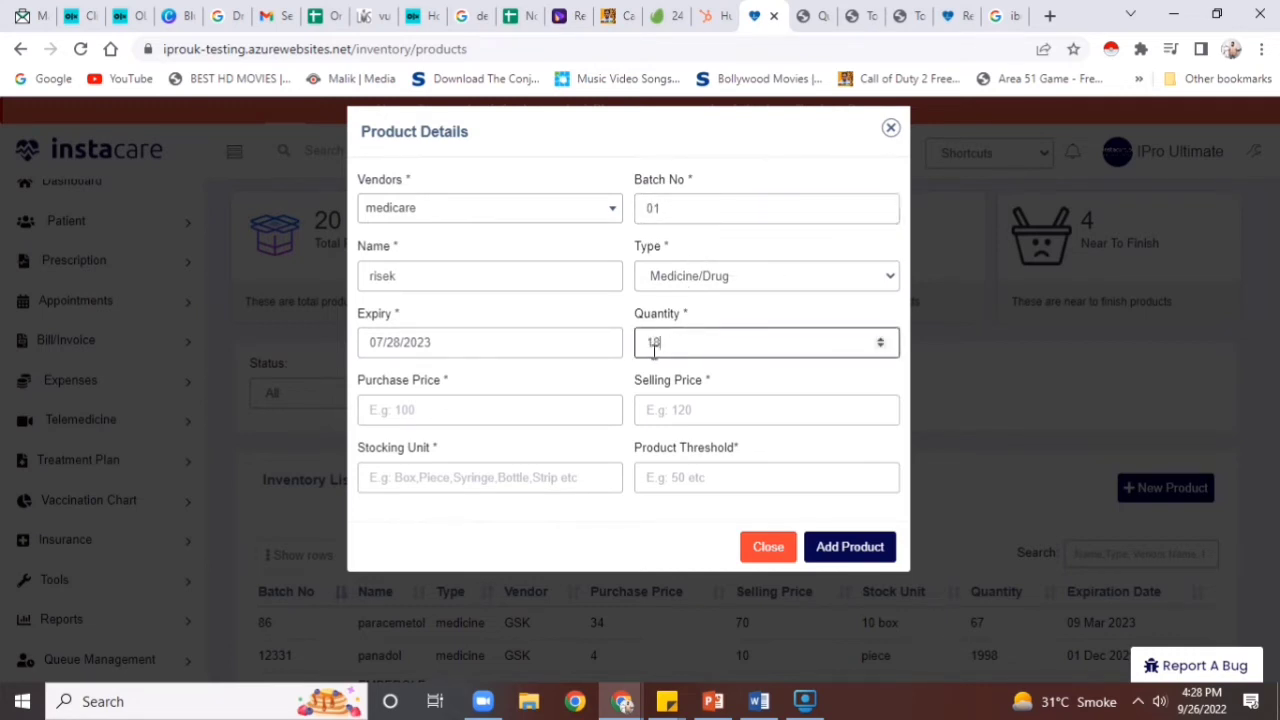
pyautogui.click(553, 406)
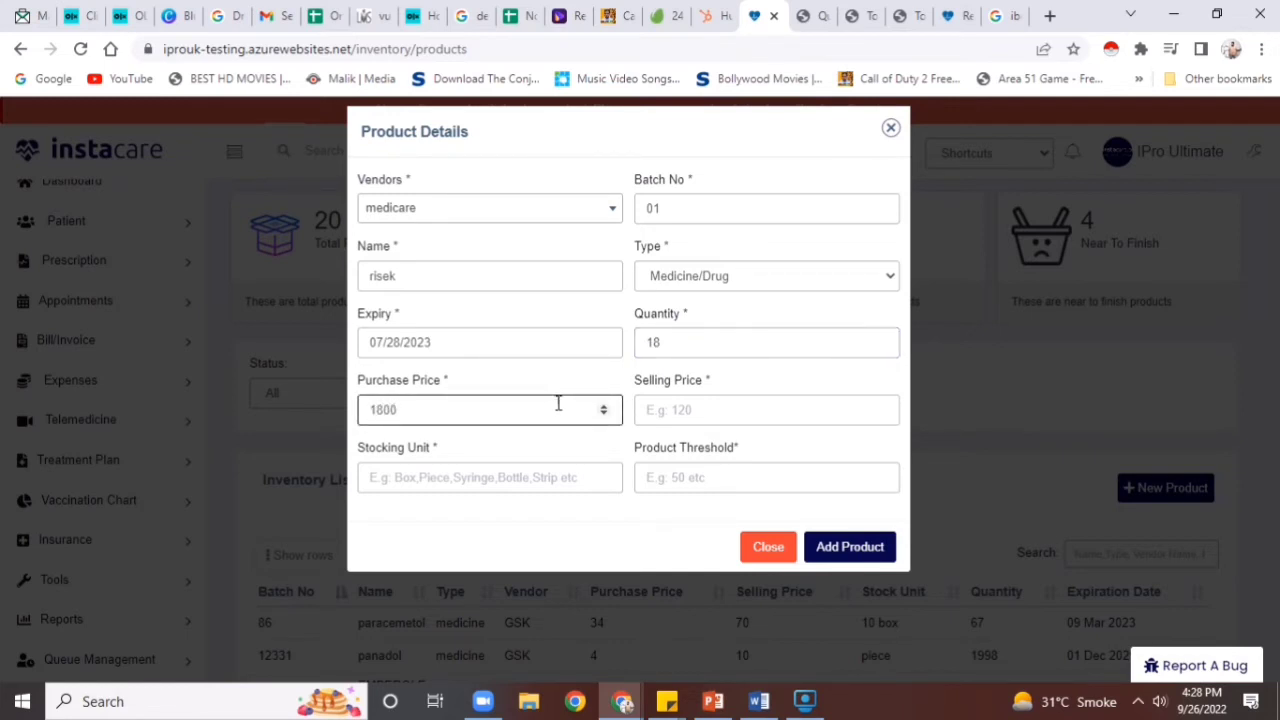
pyautogui.click(643, 411)
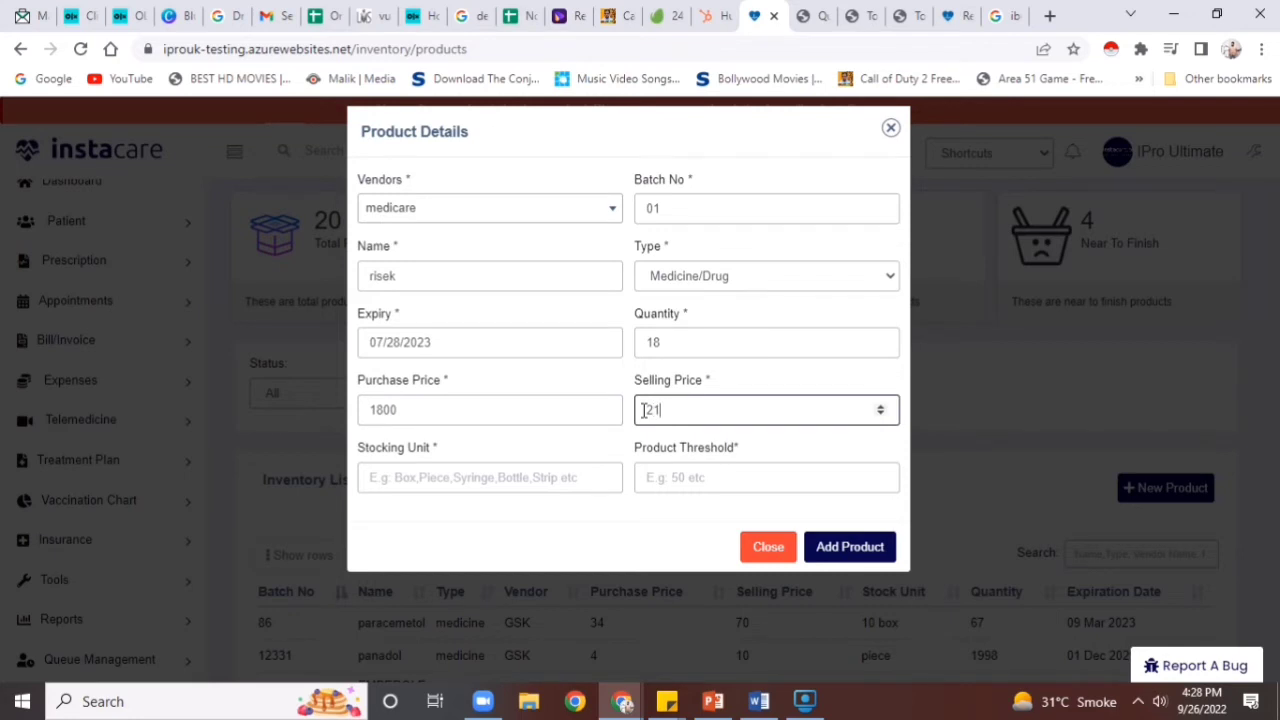
pyautogui.click(566, 463)
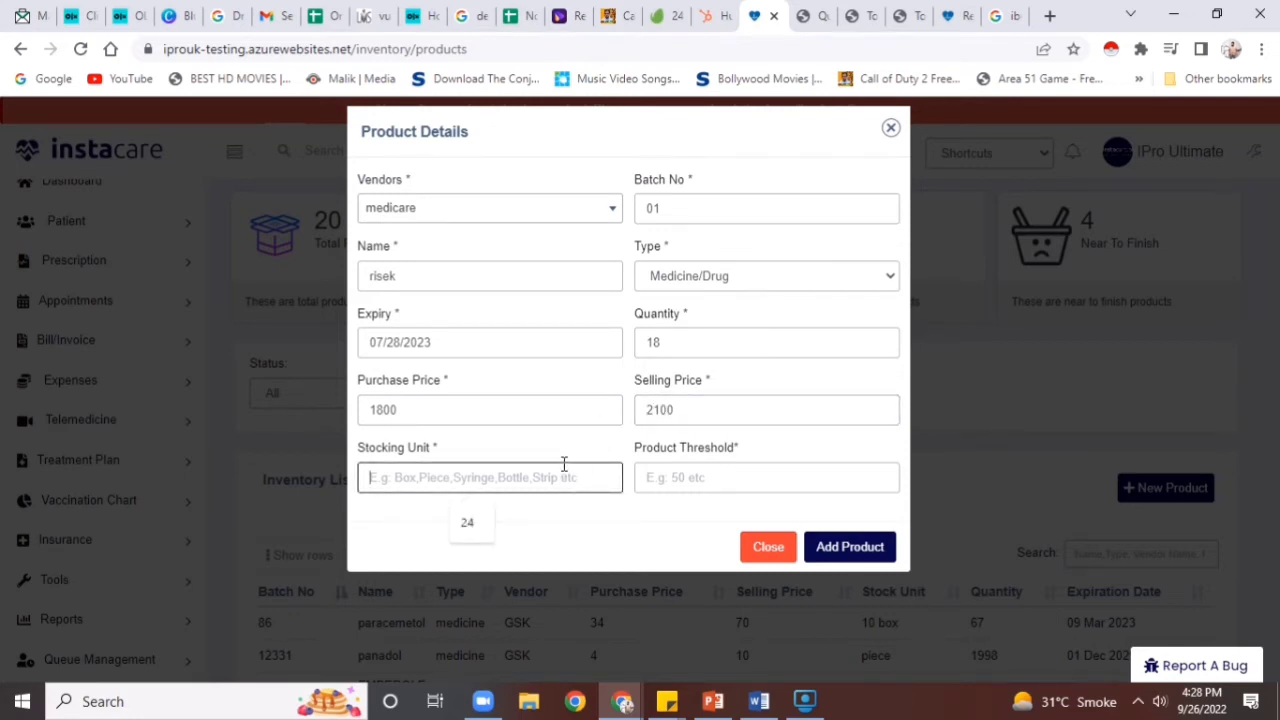
pyautogui.write('2 box')
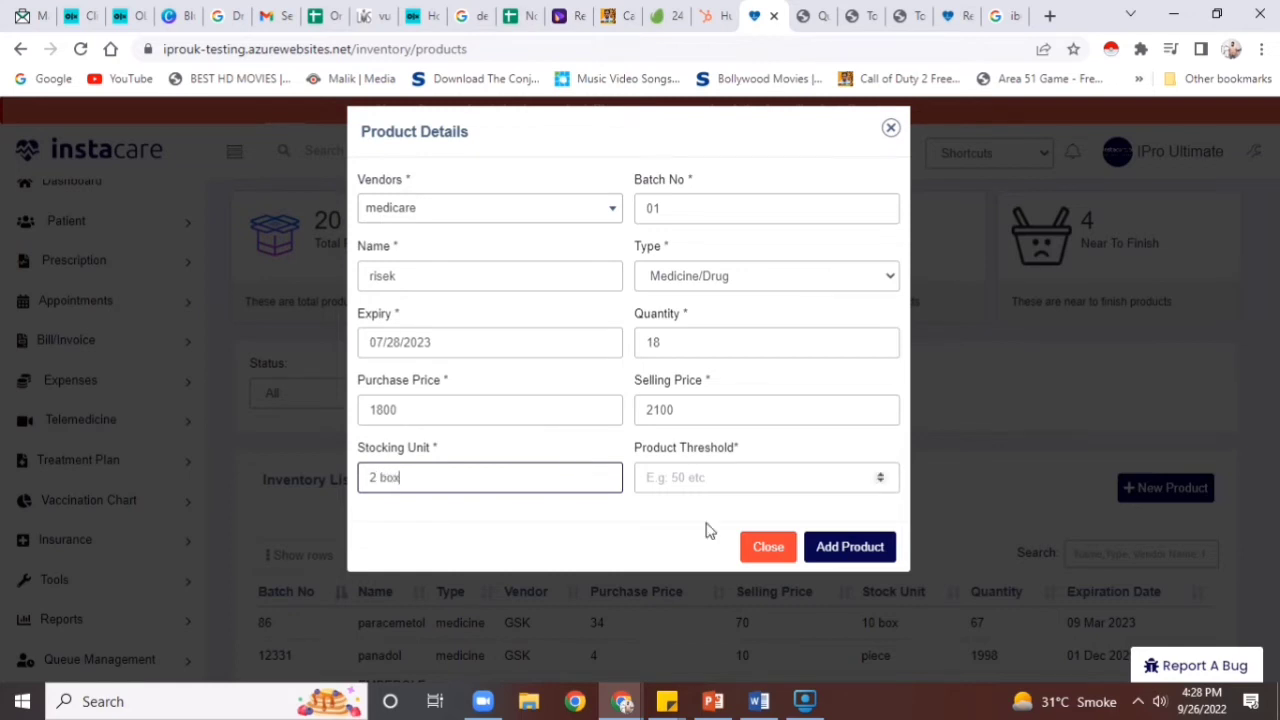
pyautogui.click(846, 548)
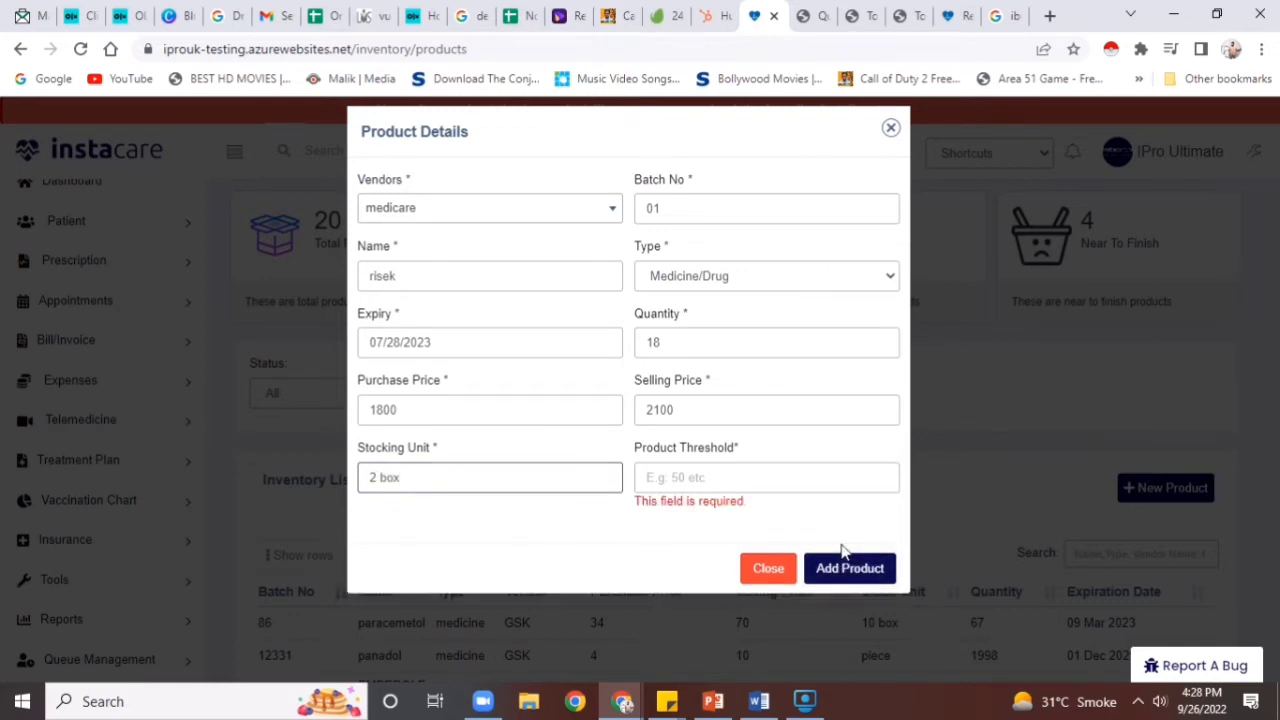
pyautogui.click(746, 484)
pyautogui.write('0')
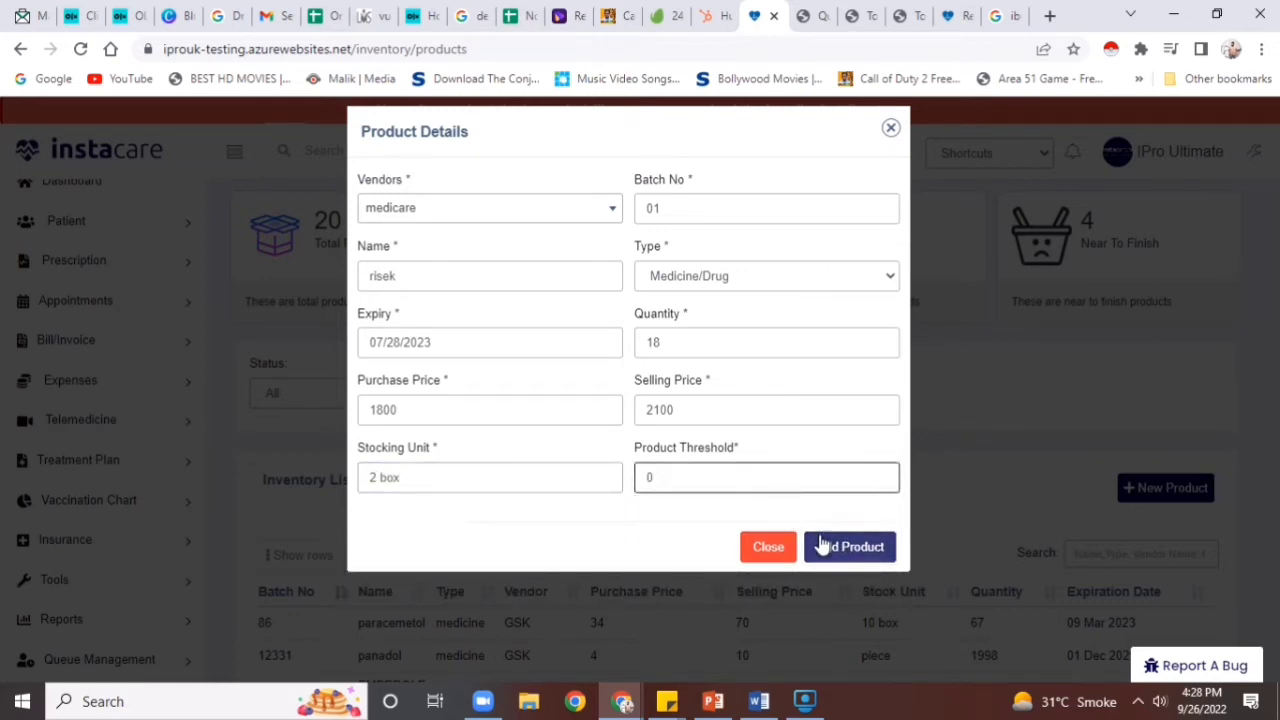
pyautogui.click(823, 545)
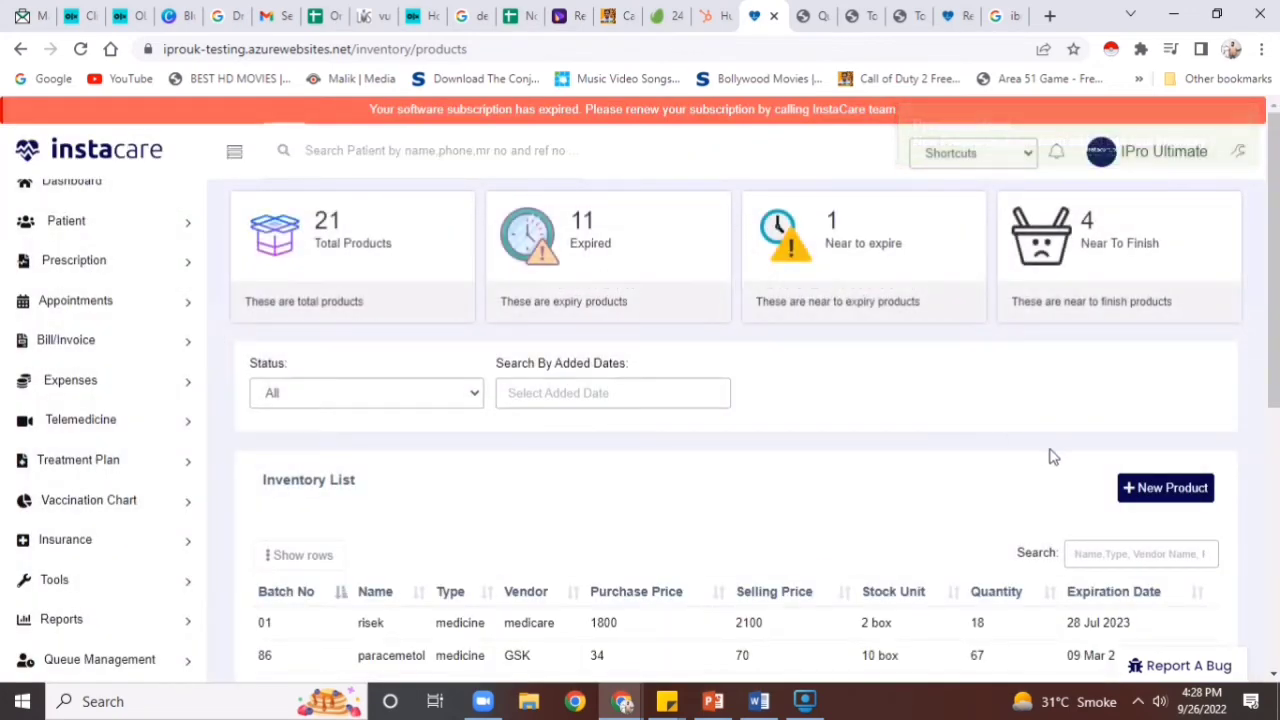
# Expand Bill/Invoice and open the Create bill page in a new tab
pyautogui.scroll(-2, 1277, 217)
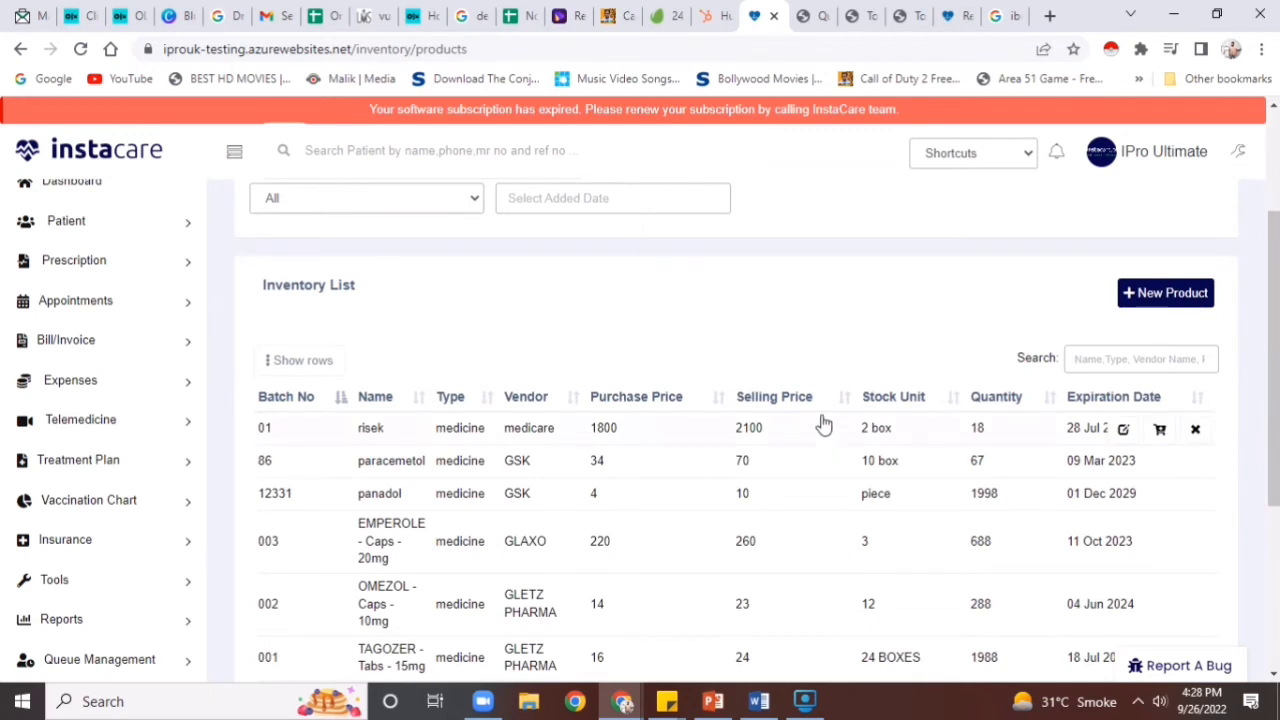
pyautogui.click(119, 347)
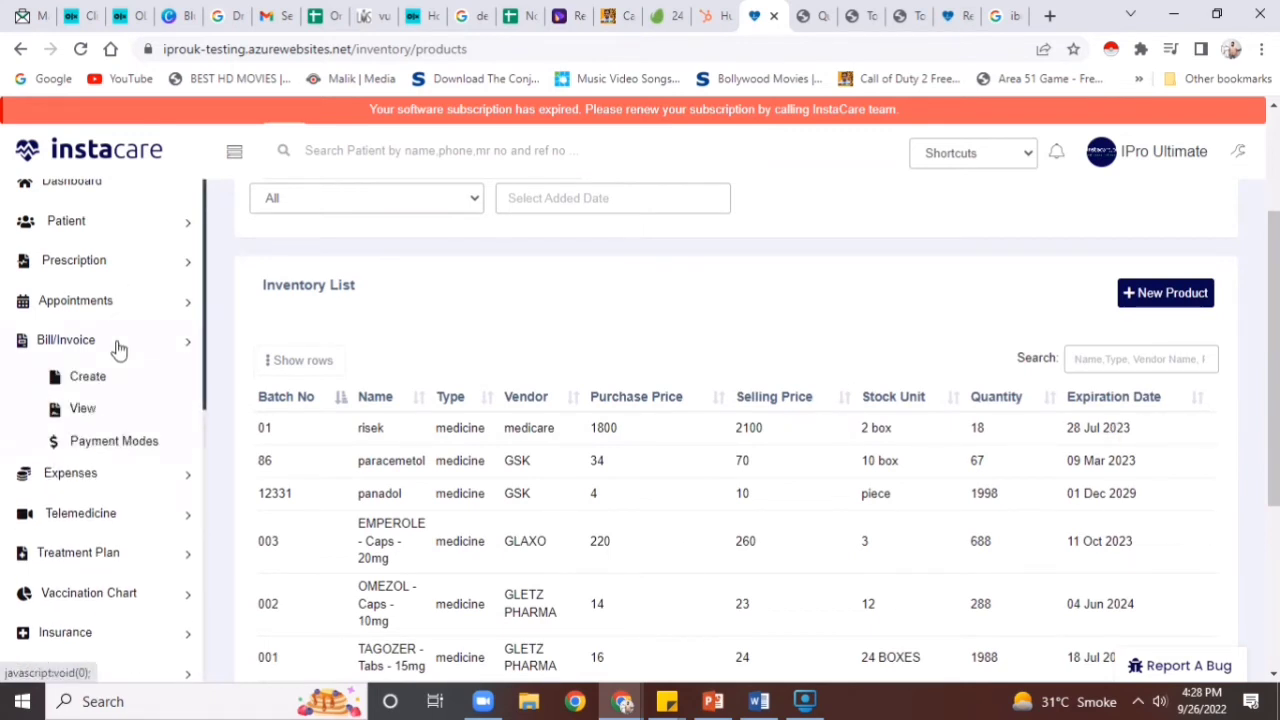
pyautogui.rightClick(99, 375)
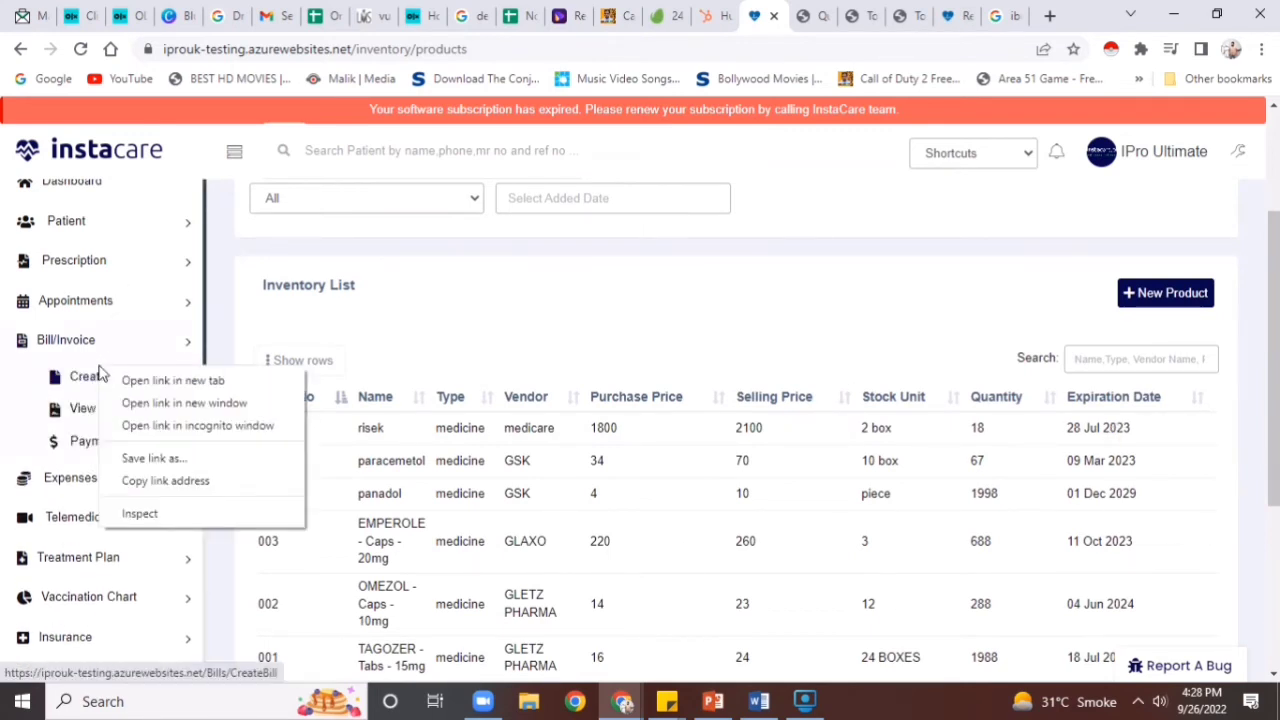
pyautogui.click(150, 378)
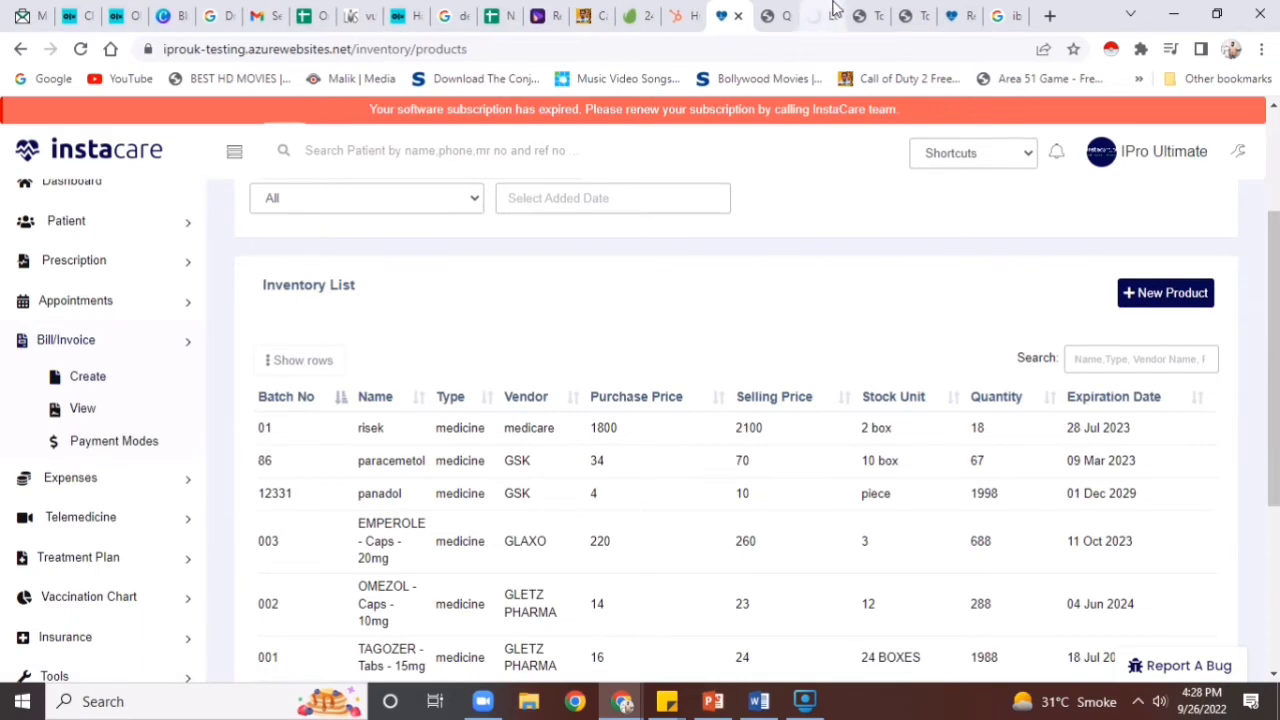
# On the Create Bill tab, attach the first listed patient via Select Patient
pyautogui.click(829, 12)
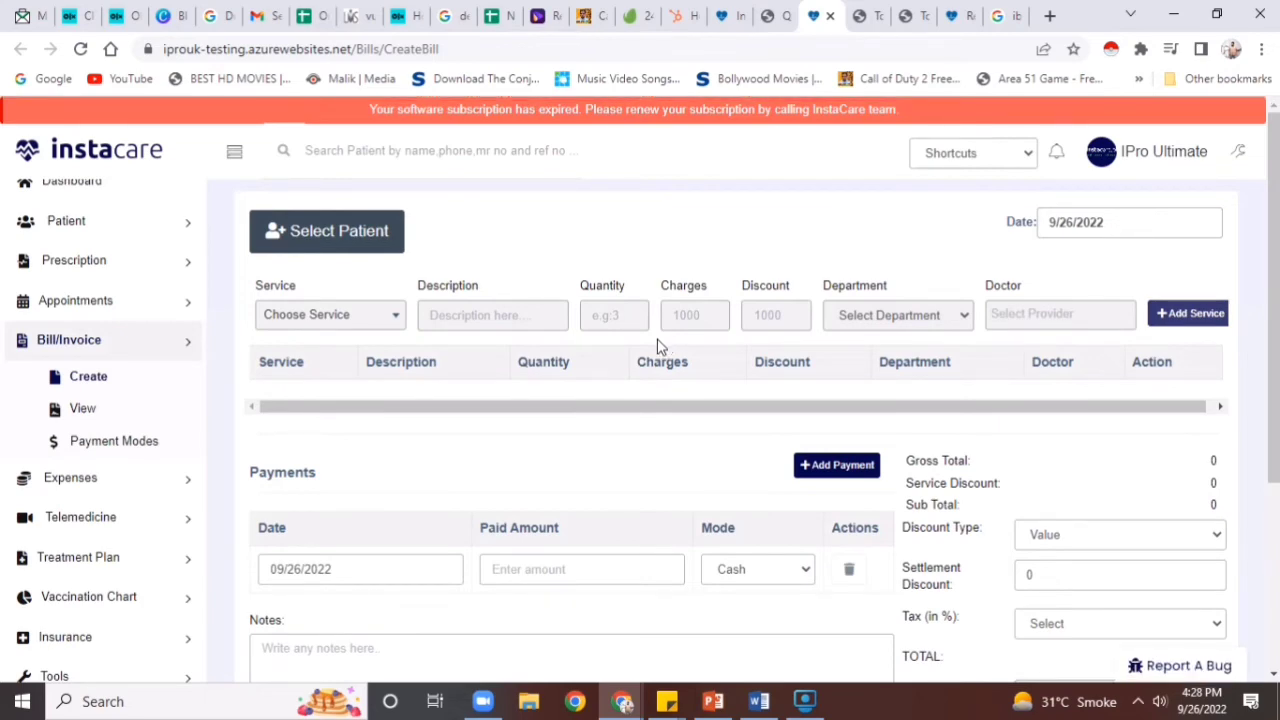
pyautogui.click(400, 238)
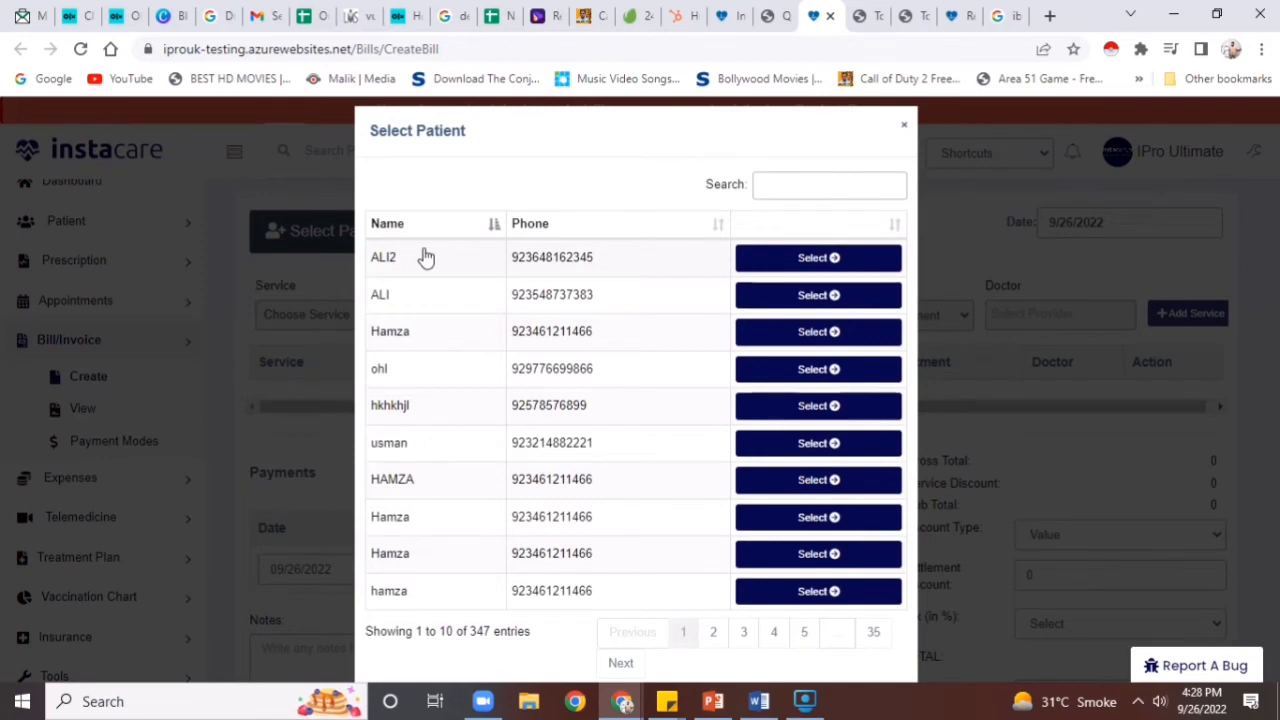
pyautogui.click(795, 270)
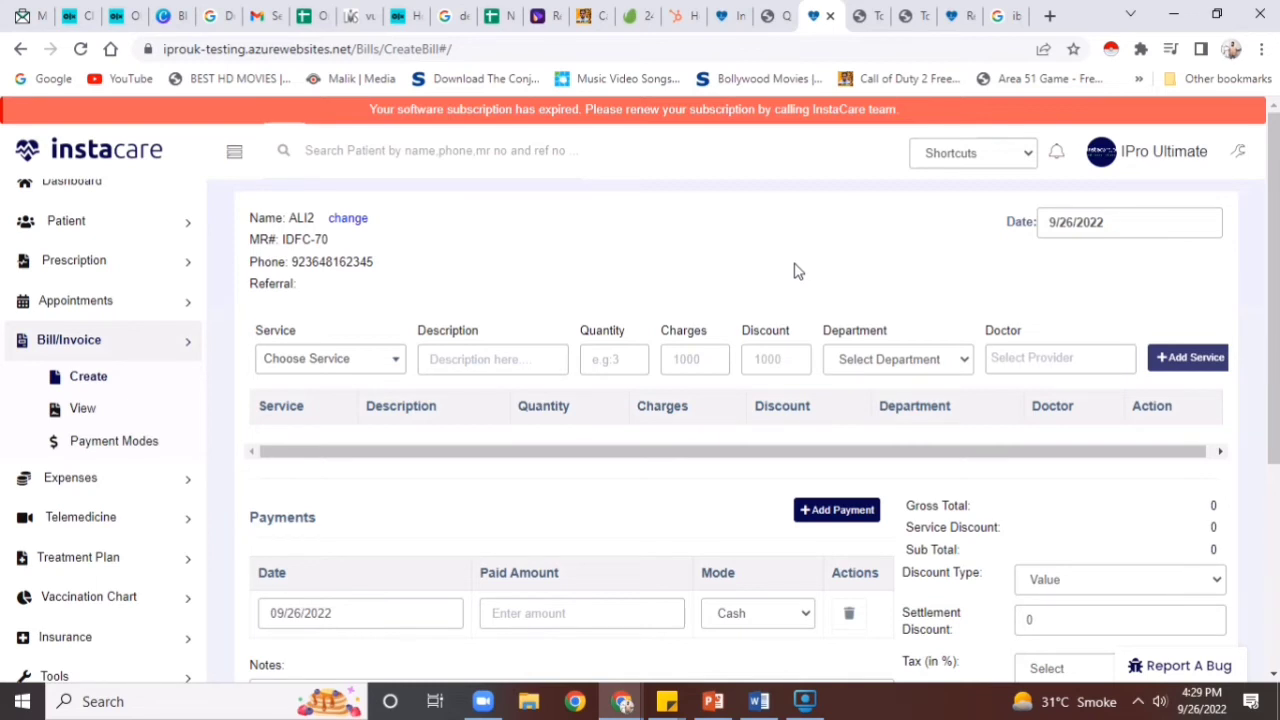
# Add the risek service with quantity 3 to the bill
pyautogui.click(364, 360)
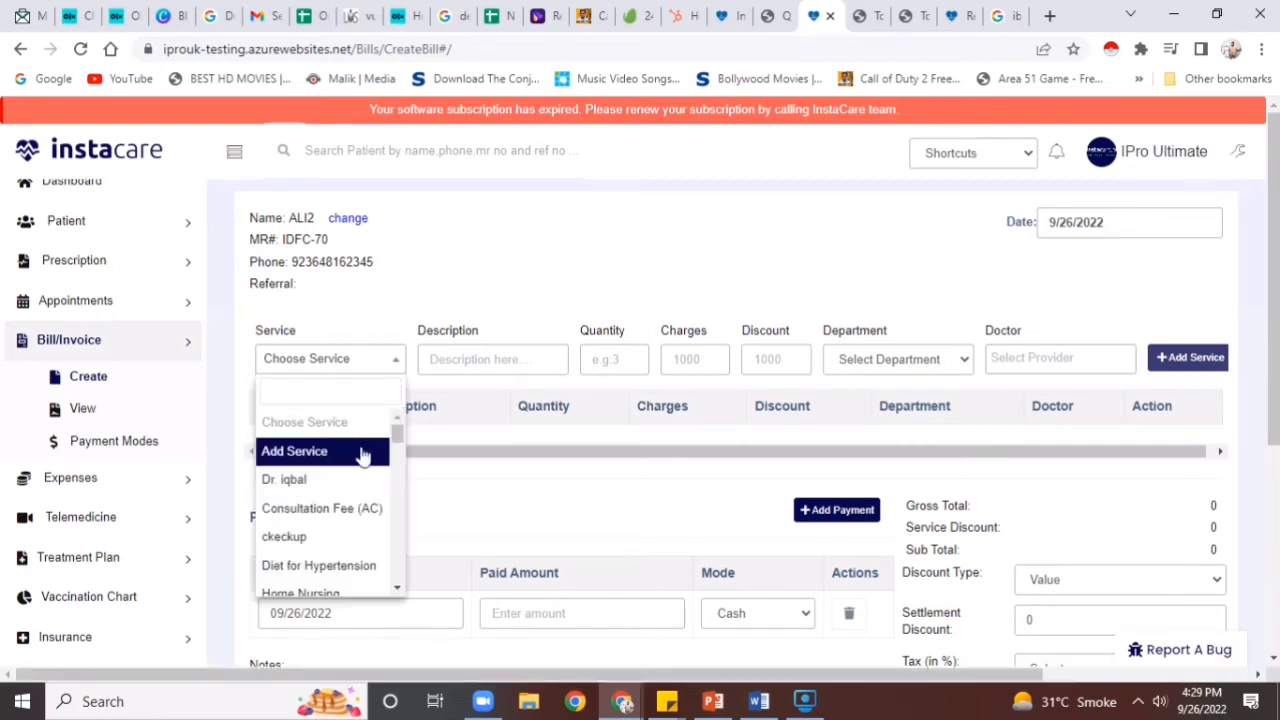
pyautogui.write('rise')
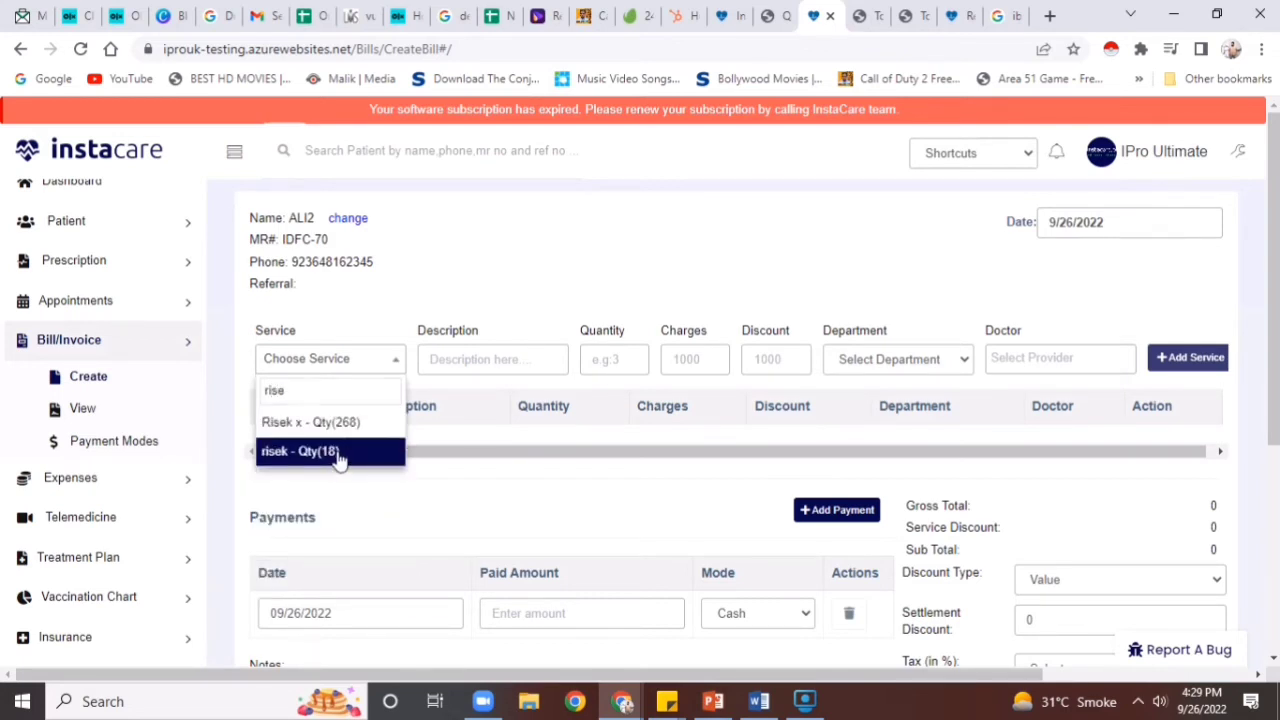
pyautogui.click(340, 458)
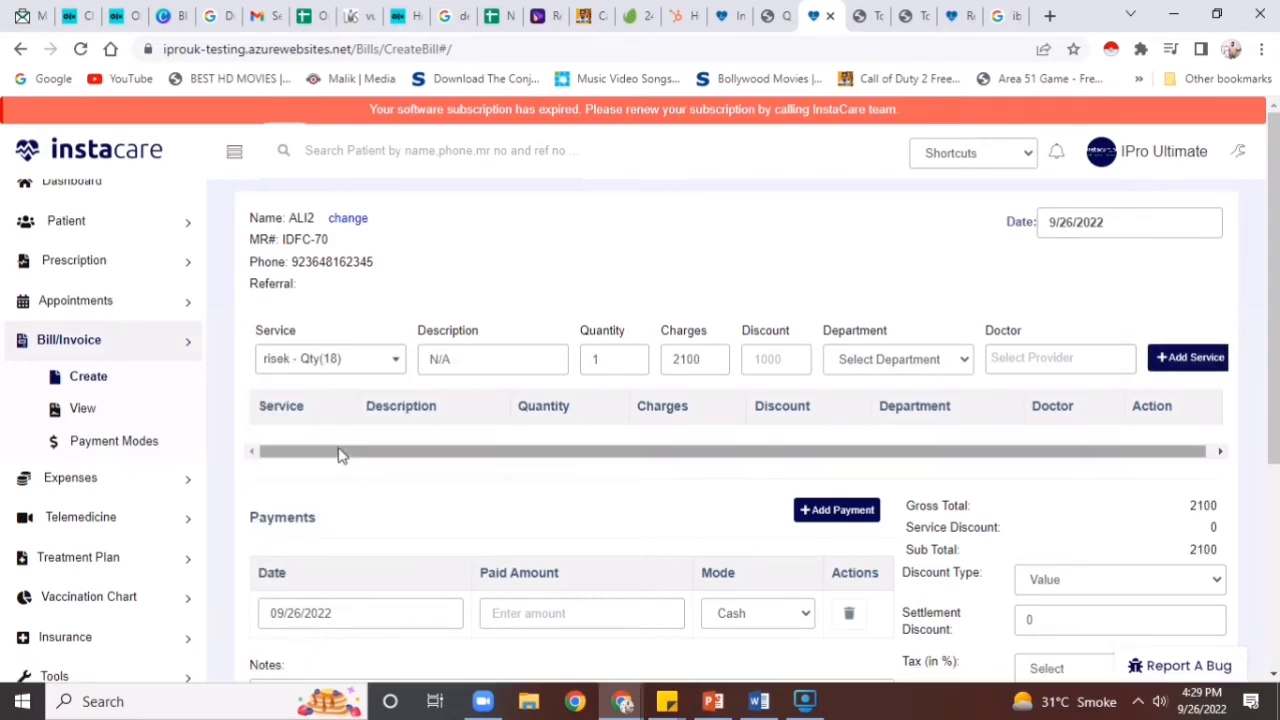
pyautogui.doubleClick(608, 358)
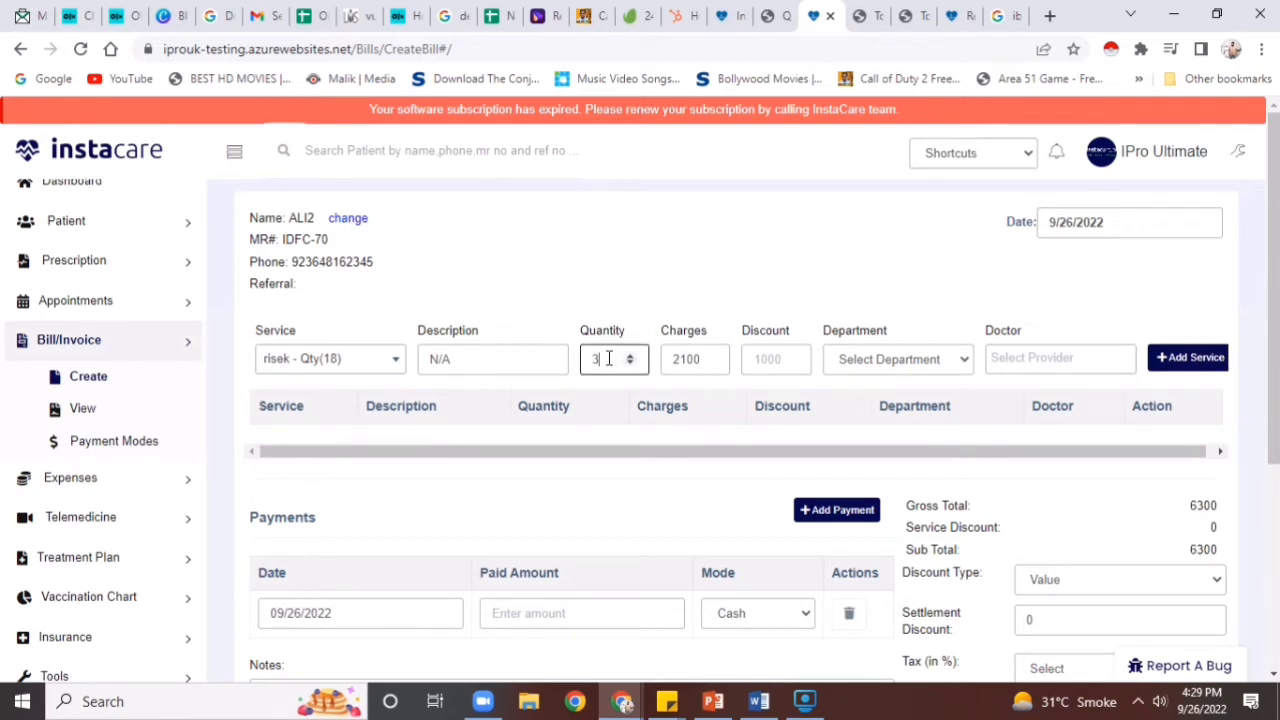
pyautogui.click(1186, 357)
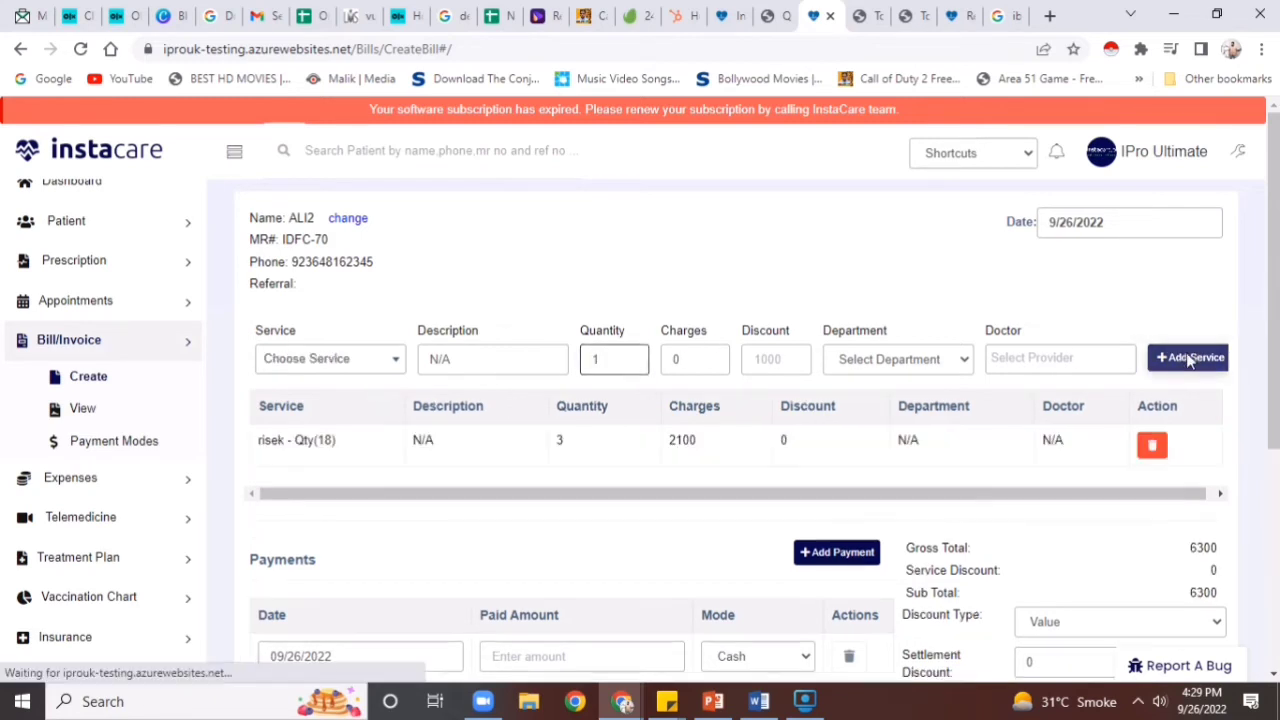
# Record 6300 paid in cash, save the bill, and go to the bill list
pyautogui.scroll(-1, 997, 474)
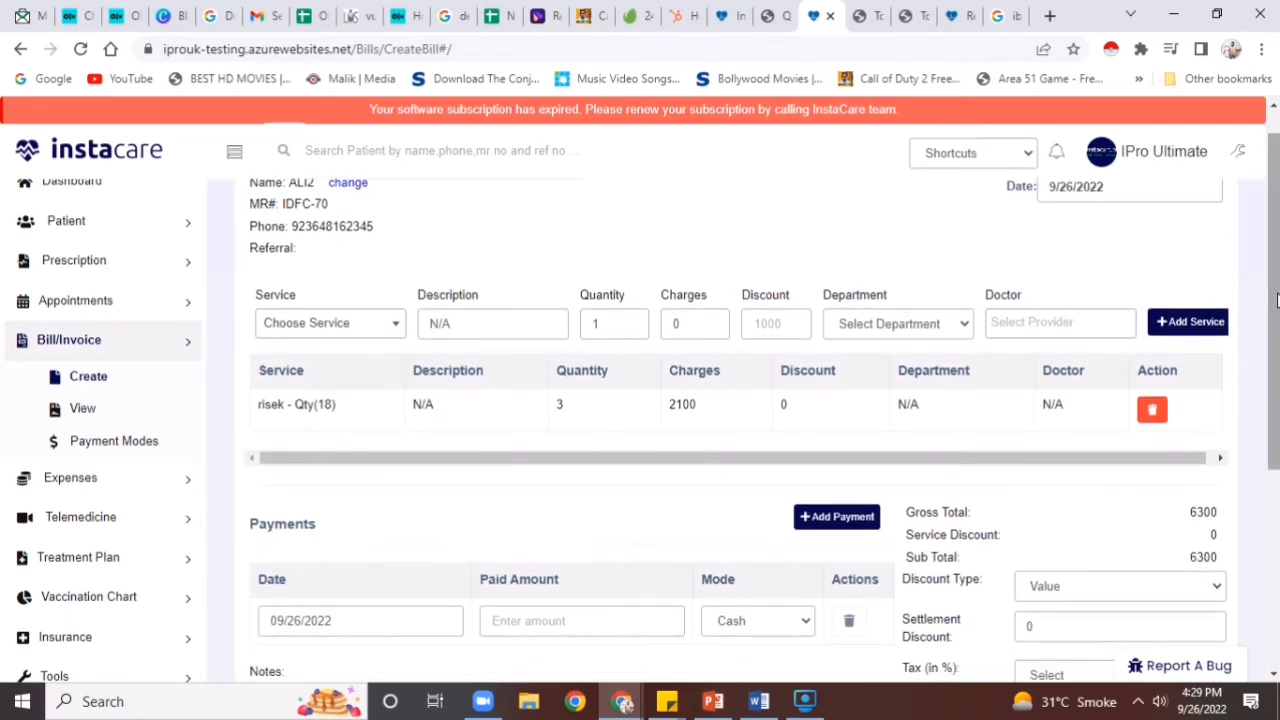
pyautogui.scroll(-5, 754, 433)
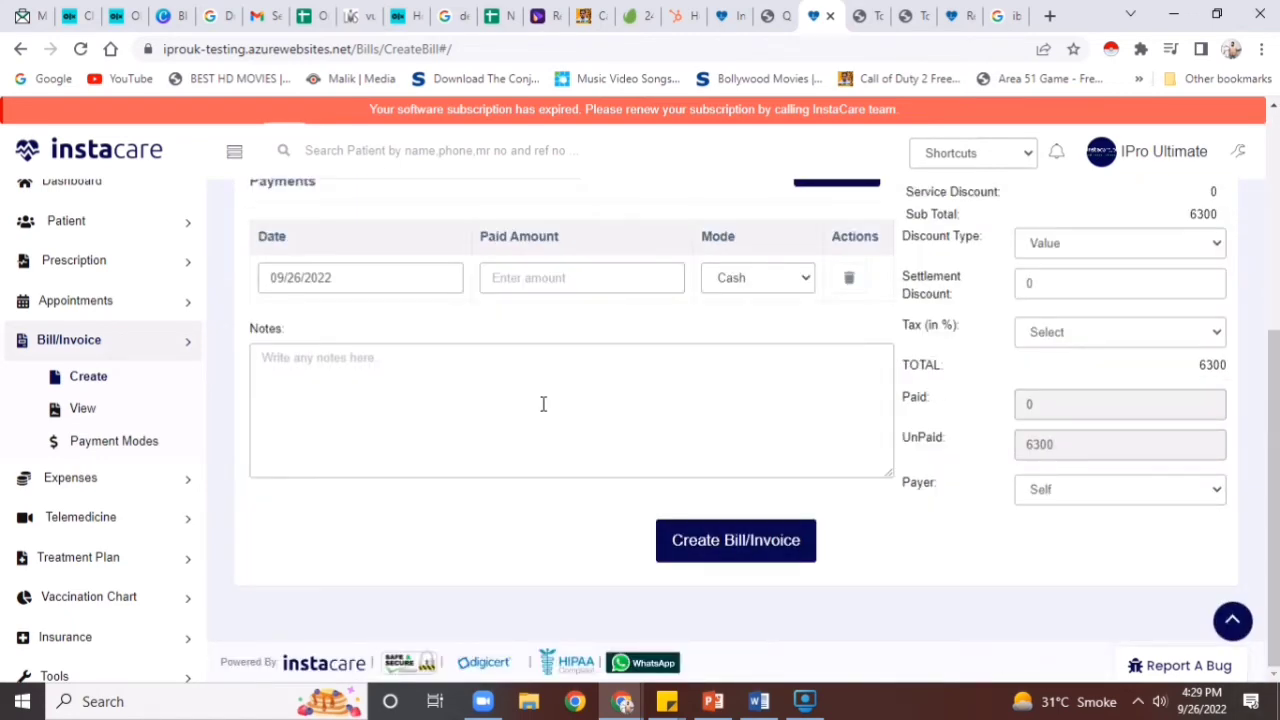
pyautogui.click(536, 272)
pyautogui.write('6300')
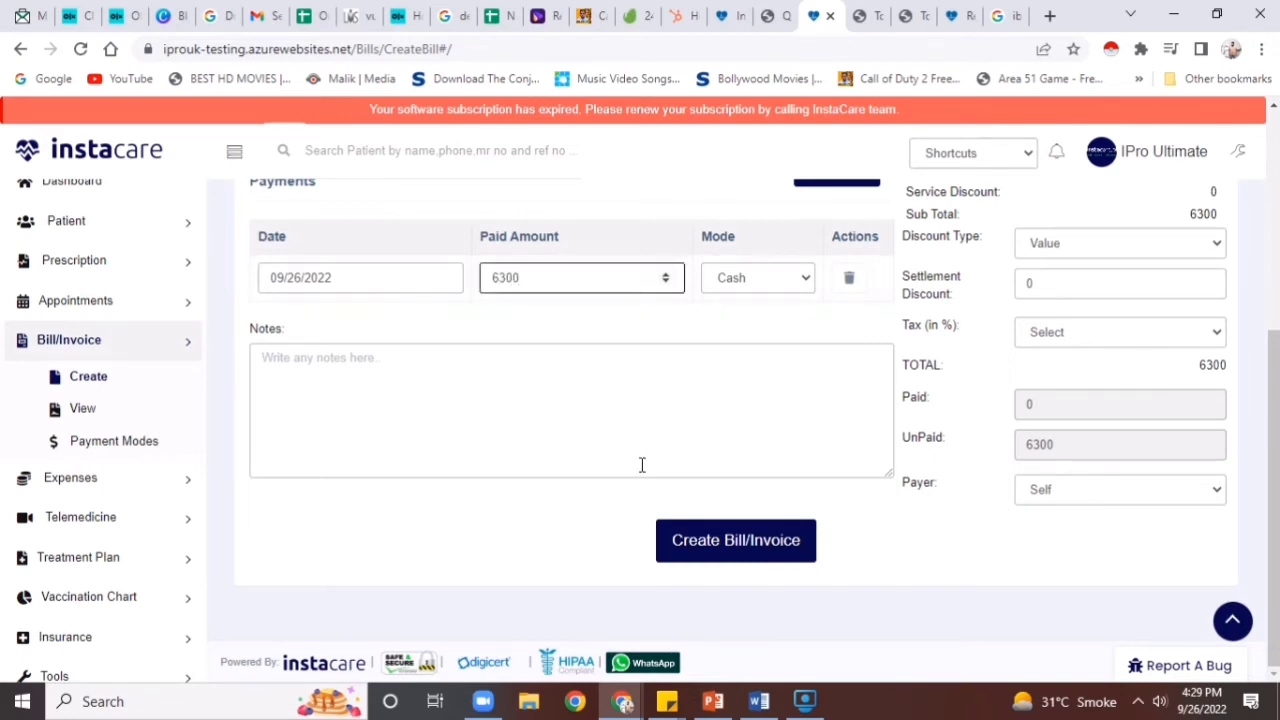
pyautogui.click(700, 541)
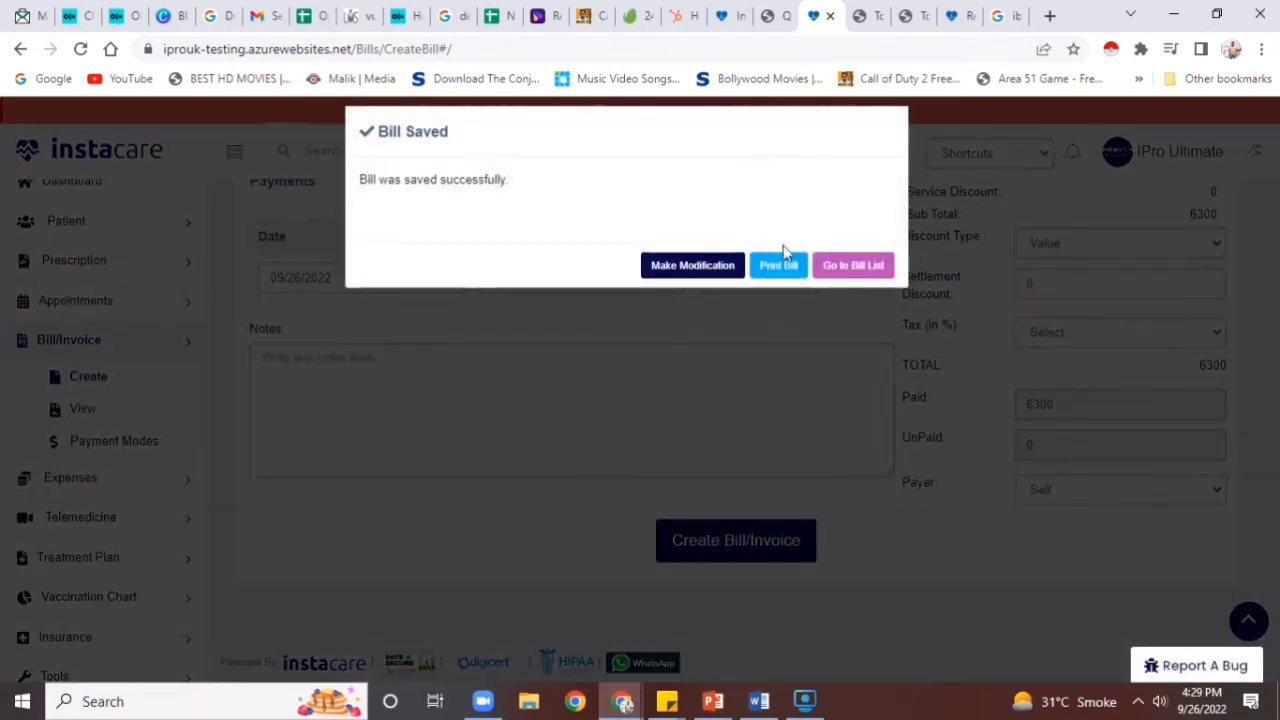
pyautogui.click(880, 268)
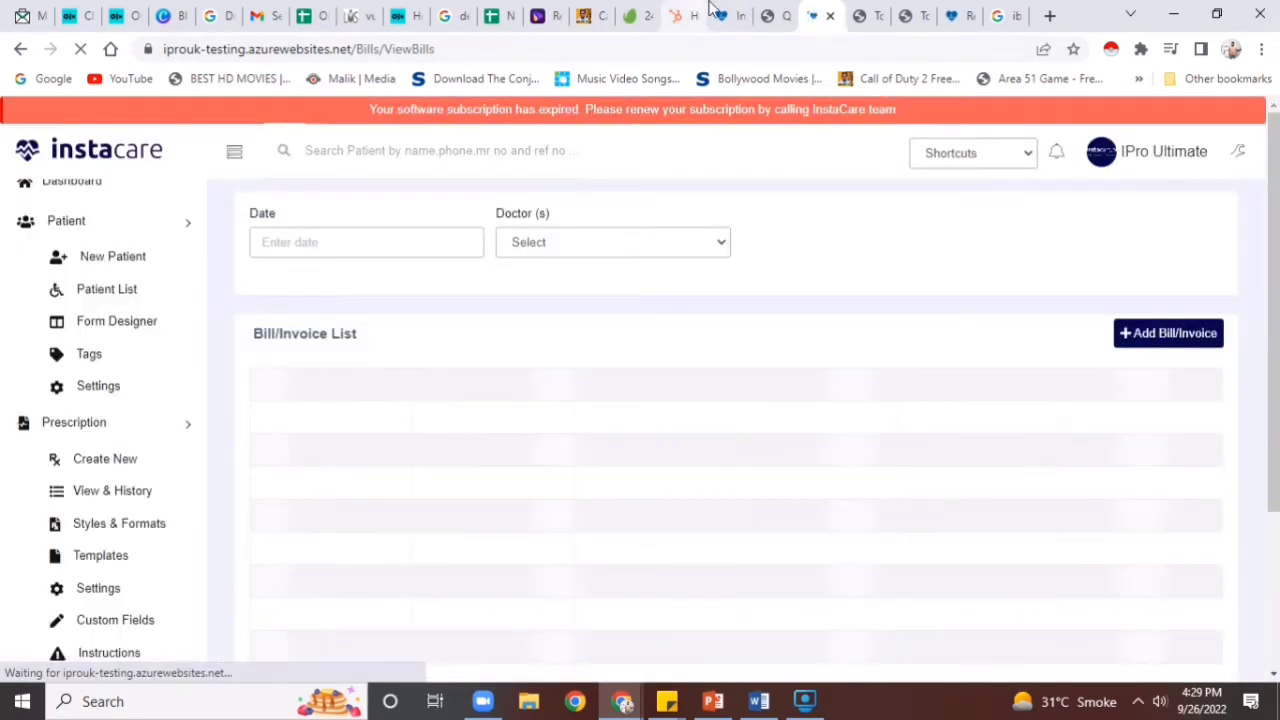
# Reload the inventory list in the other tab and check that risek stock dropped from 18 to 15
pyautogui.click(720, 14)
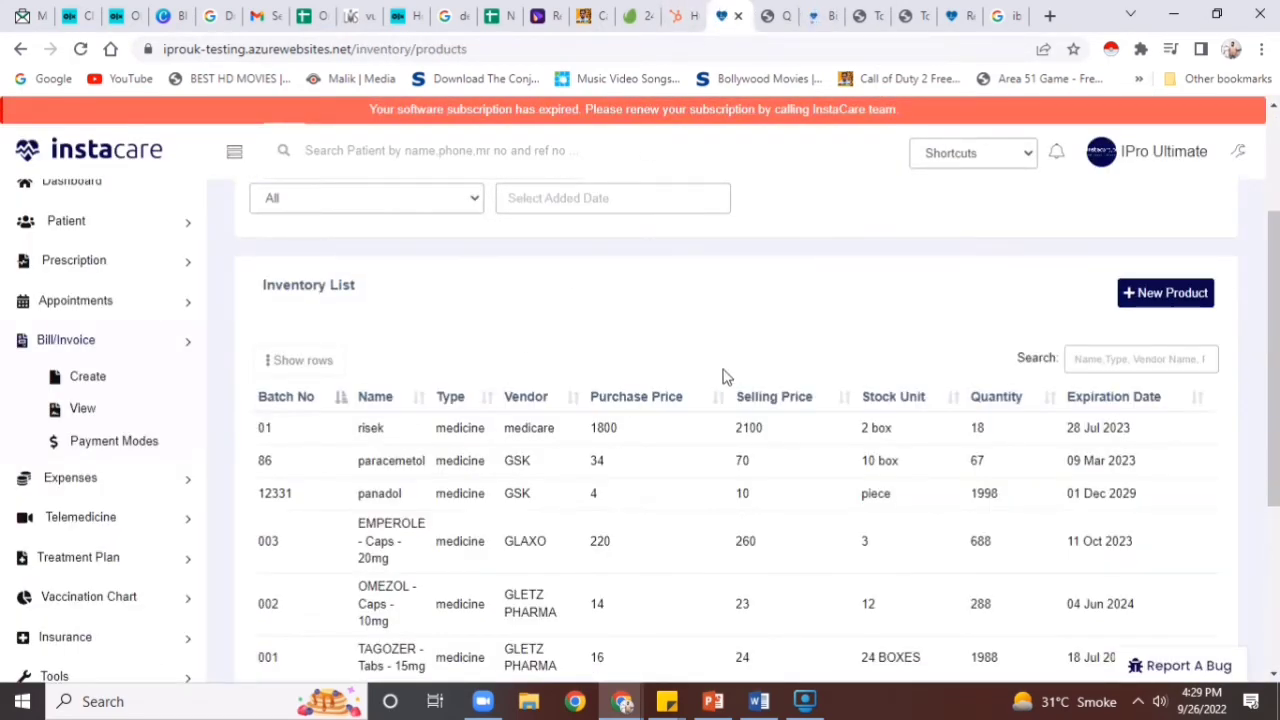
pyautogui.scroll(2, 1255, 300)
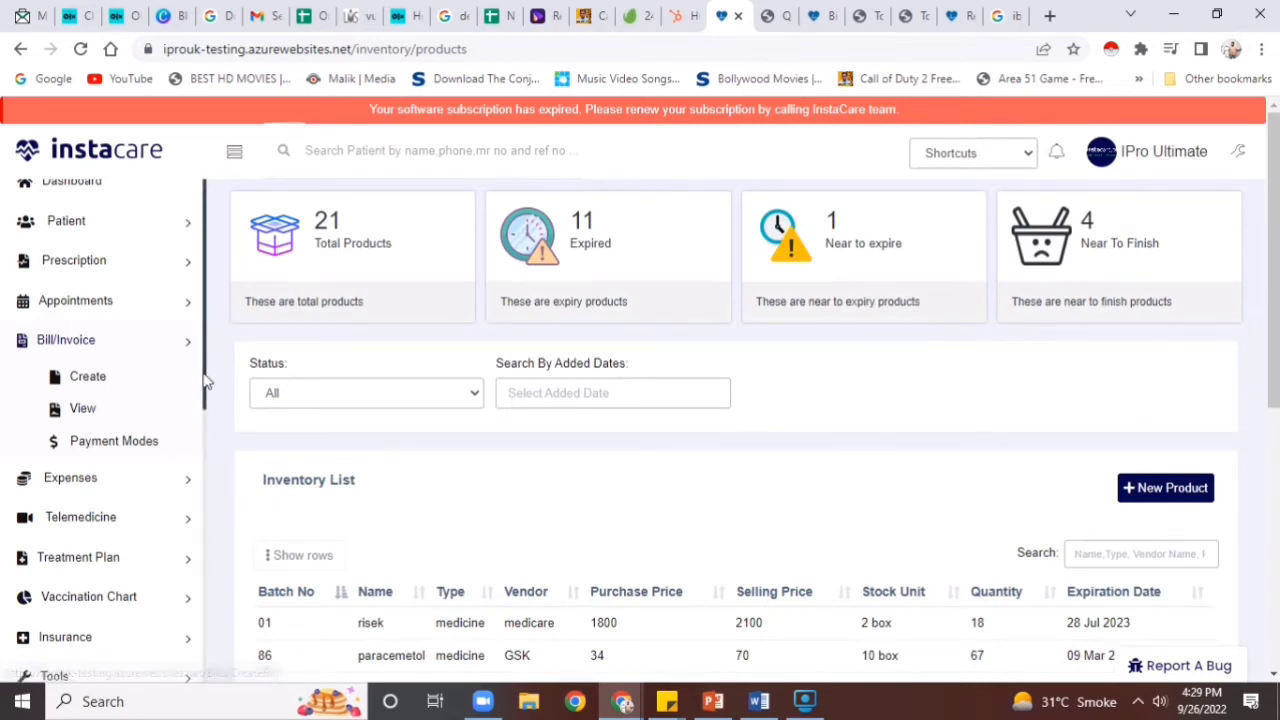
pyautogui.moveTo(203, 386); pyautogui.dragTo(205, 486)
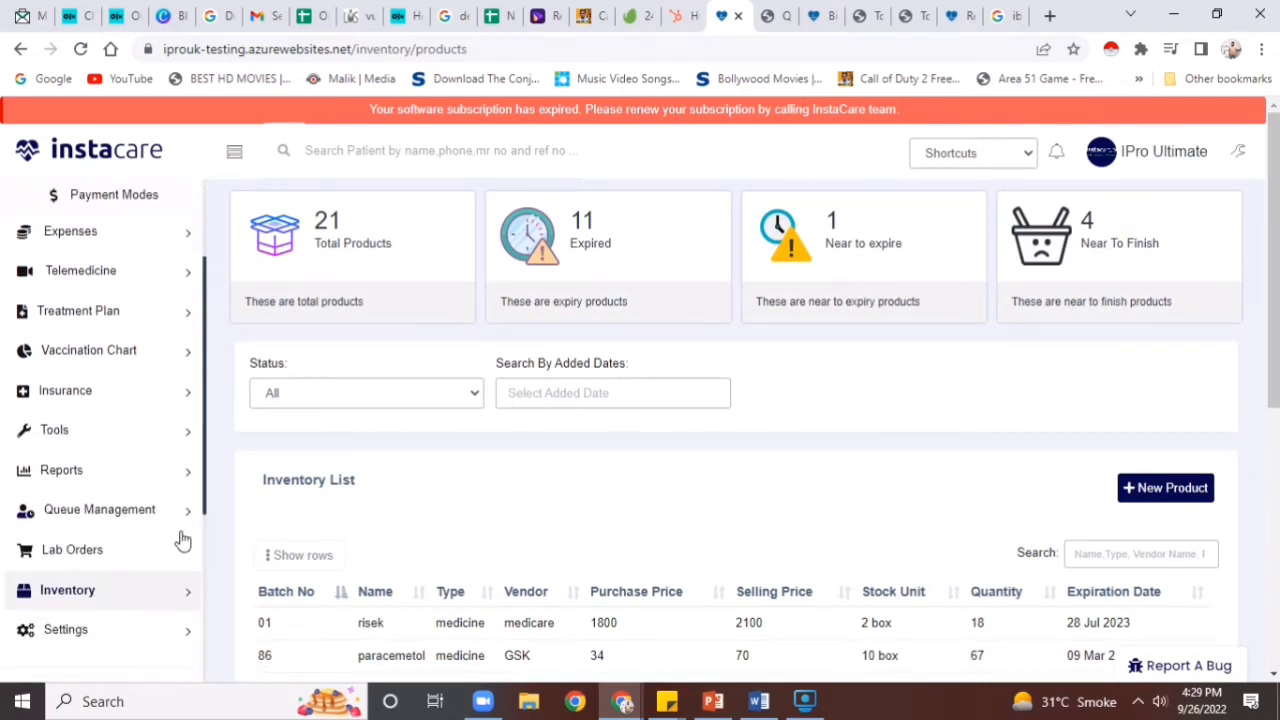
pyautogui.click(157, 592)
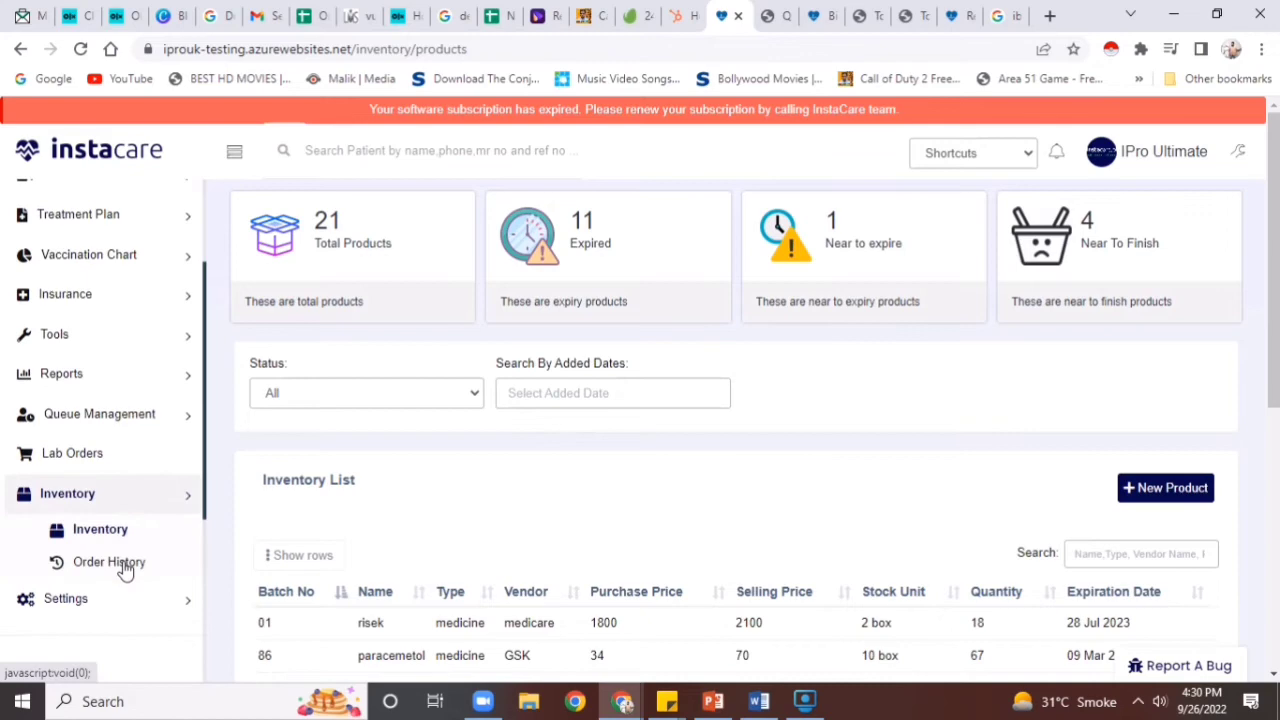
pyautogui.click(76, 529)
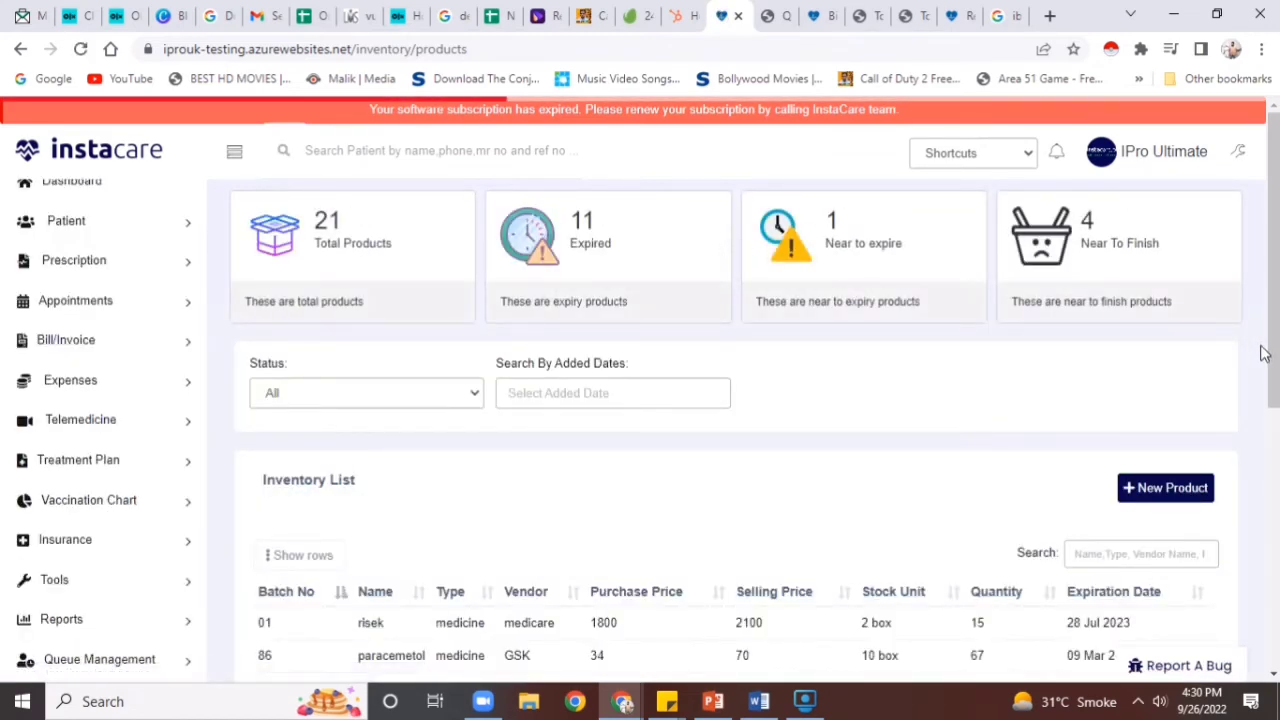
pyautogui.scroll(-1, 1263, 352)
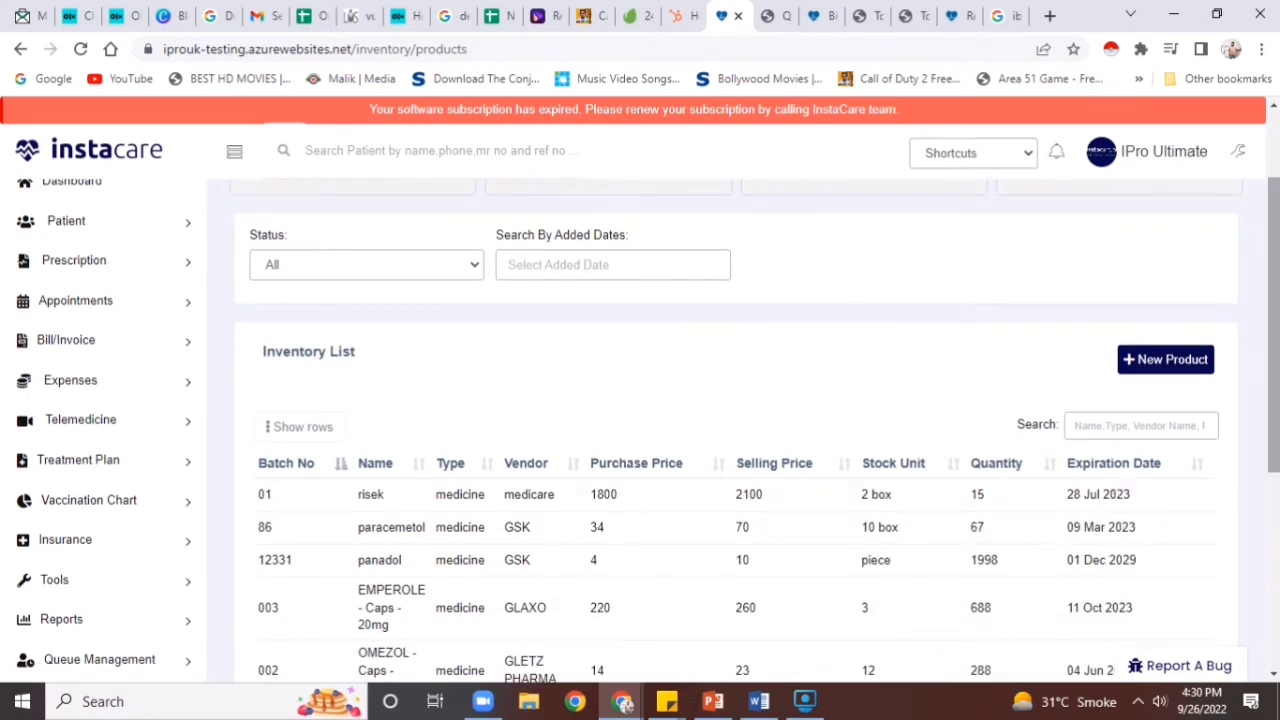
pyautogui.scroll(-2, 1263, 352)
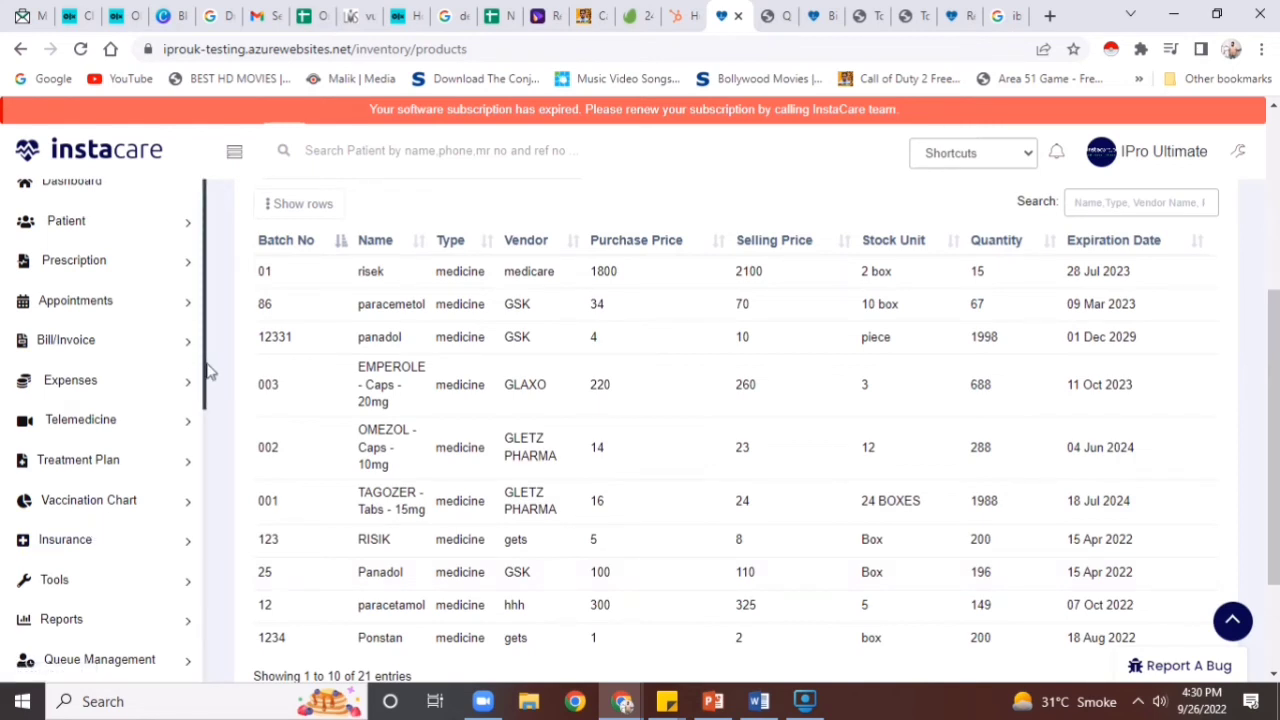
pyautogui.moveTo(208, 368); pyautogui.dragTo(211, 660)
# Review the clinic's Branding settings: logo text, phone, address, footer and graphical print-out Yes
pyautogui.click(80, 258)
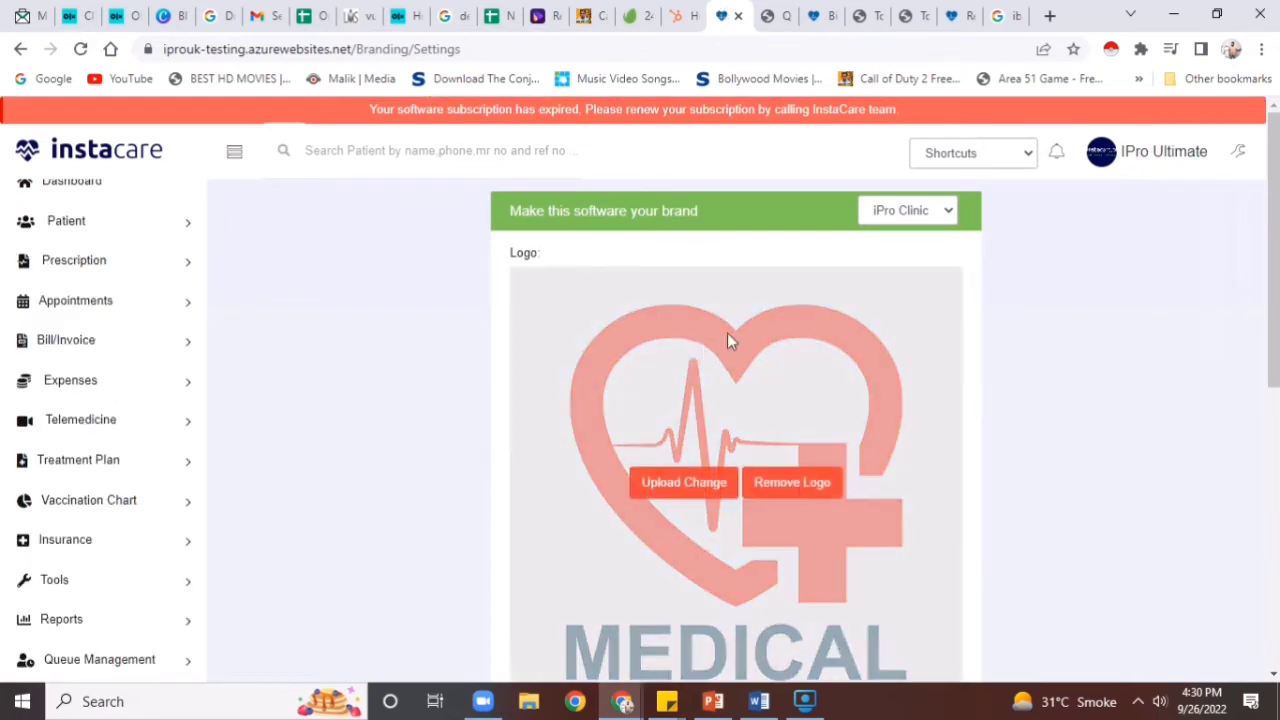
pyautogui.scroll(-10, 727, 333)
pyautogui.moveTo(1270, 490); pyautogui.dragTo(1063, 549)
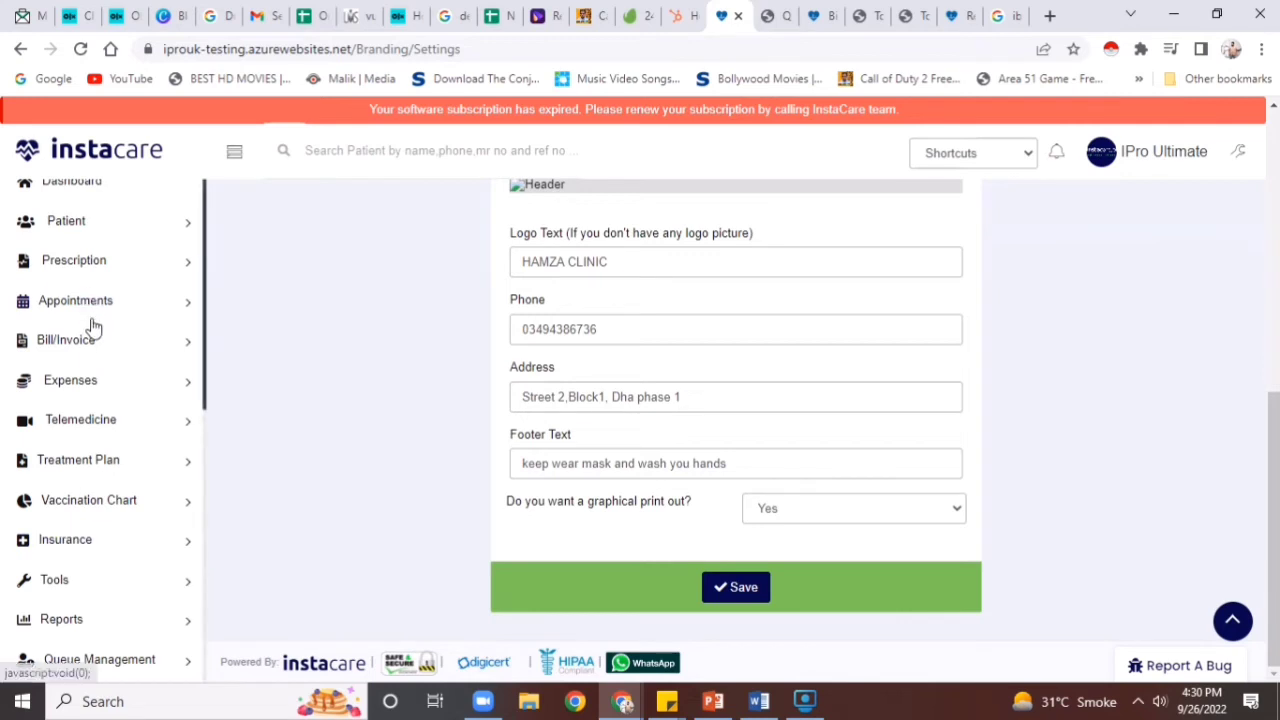
pyautogui.moveTo(207, 349); pyautogui.dragTo(200, 460)
pyautogui.click(119, 506)
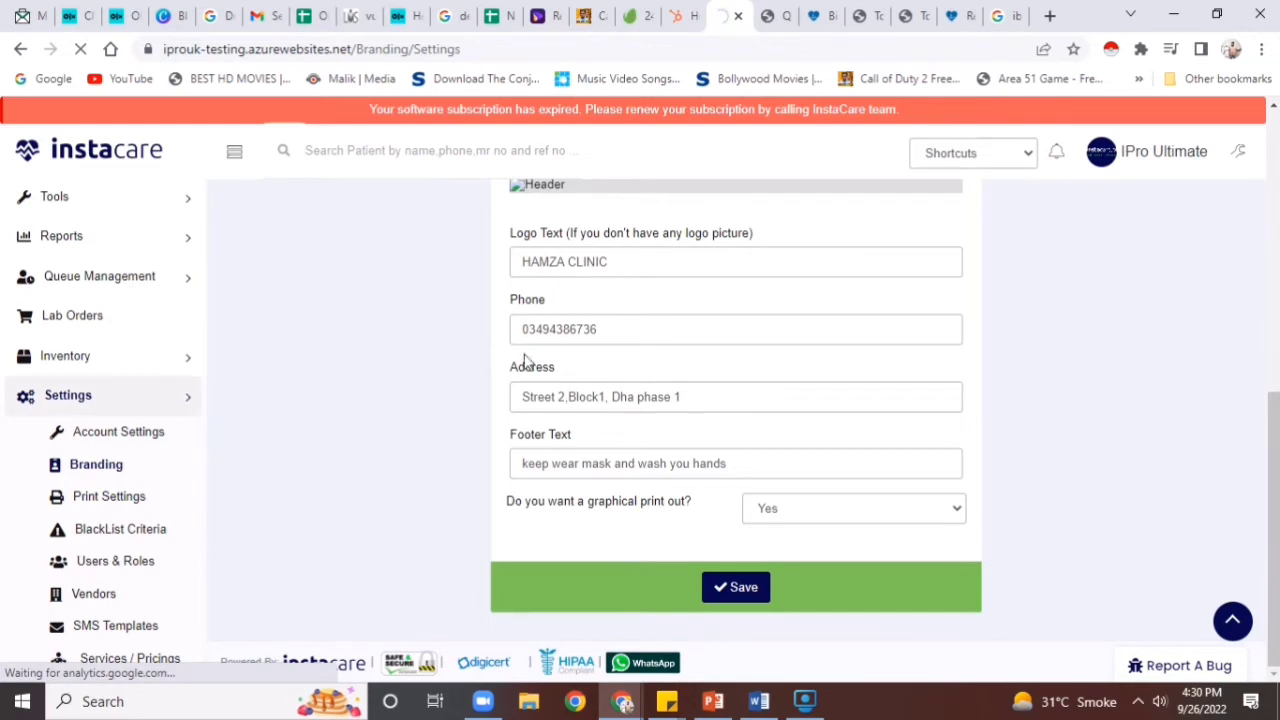
# Show the Billing print settings and review the header, footer and patient Show/Hide options
pyautogui.click(799, 508)
pyautogui.click(790, 549)
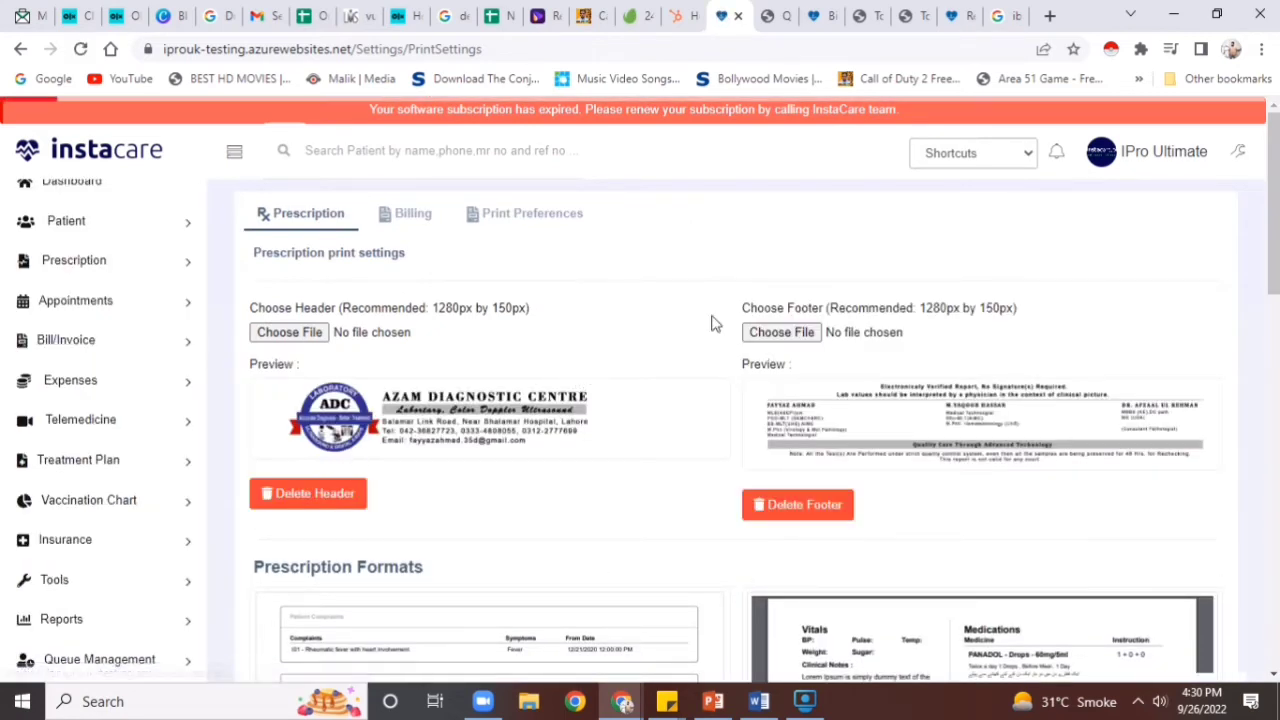
pyautogui.moveTo(1276, 207); pyautogui.dragTo(1250, 229)
pyautogui.click(380, 214)
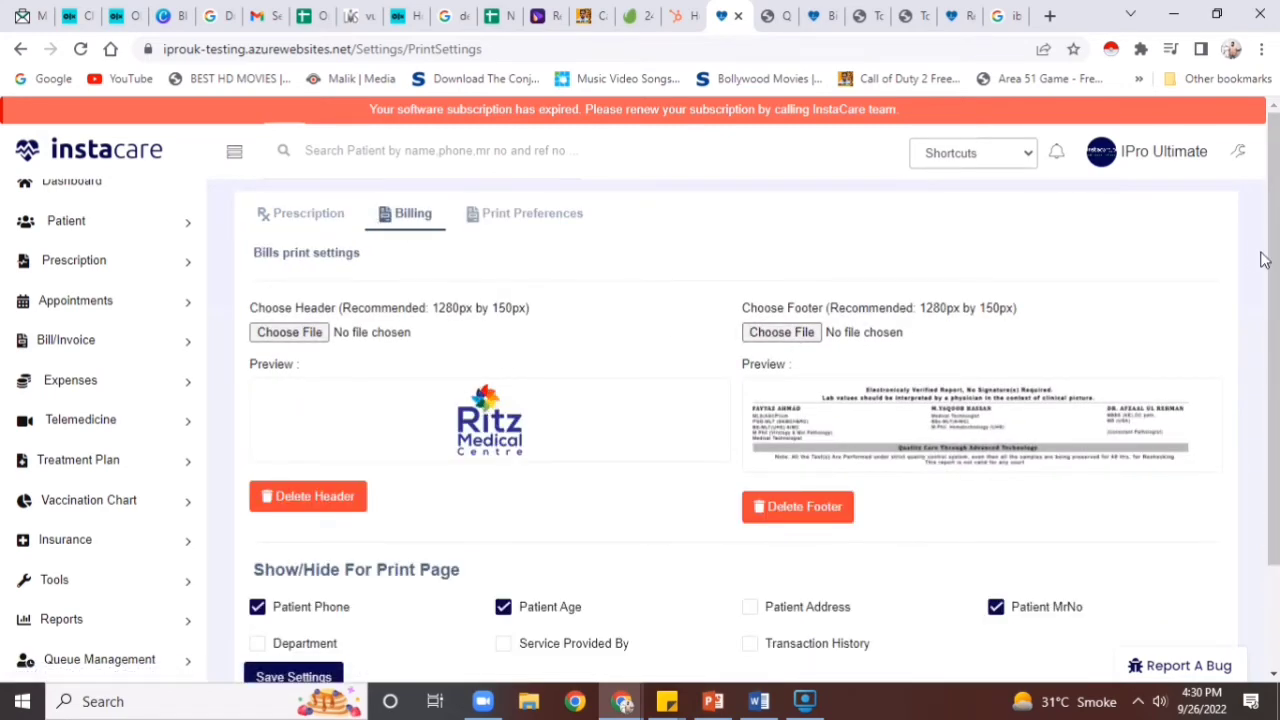
pyautogui.moveTo(1273, 262); pyautogui.dragTo(1273, 400)
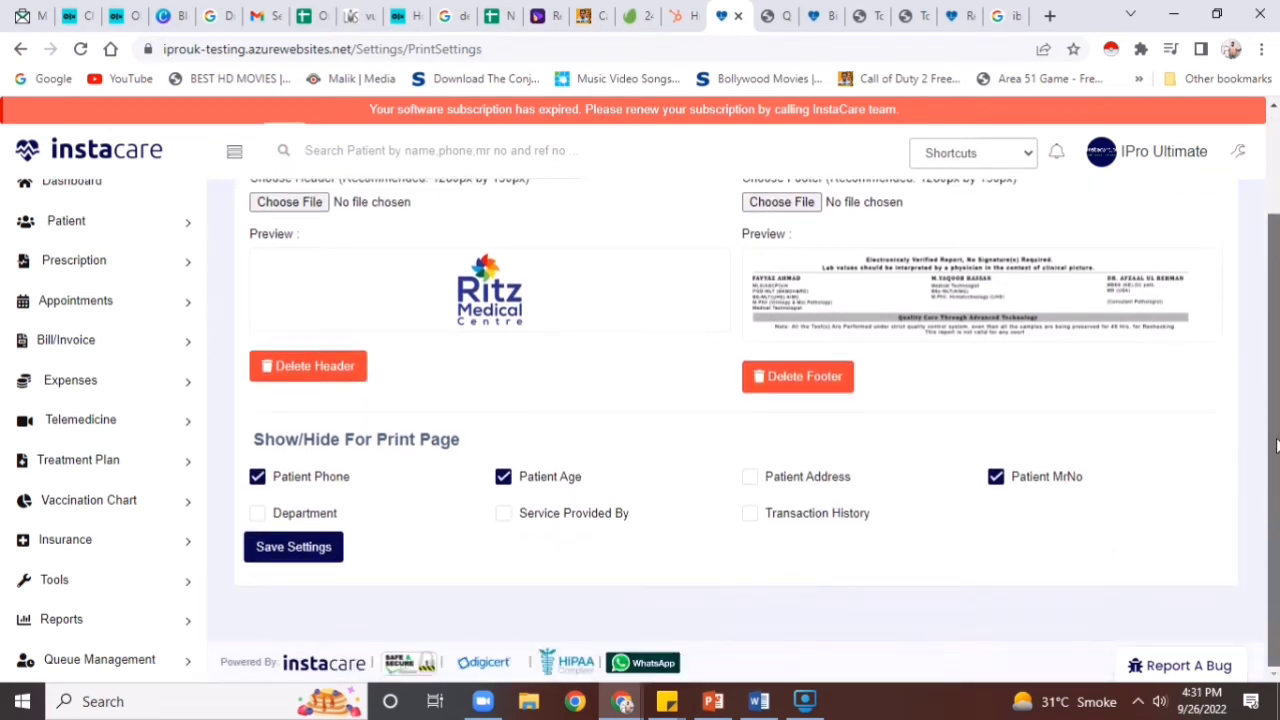
pyautogui.moveTo(1276, 445); pyautogui.dragTo(1274, 315)
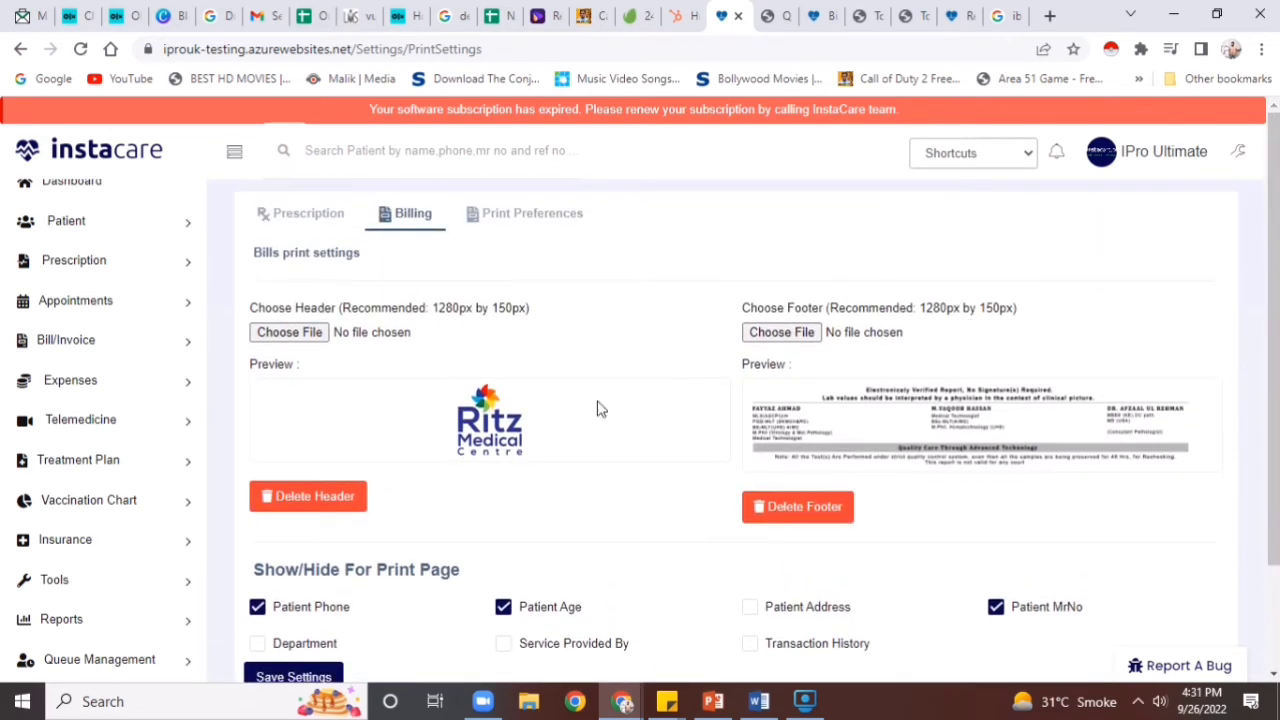
pyautogui.click(310, 332)
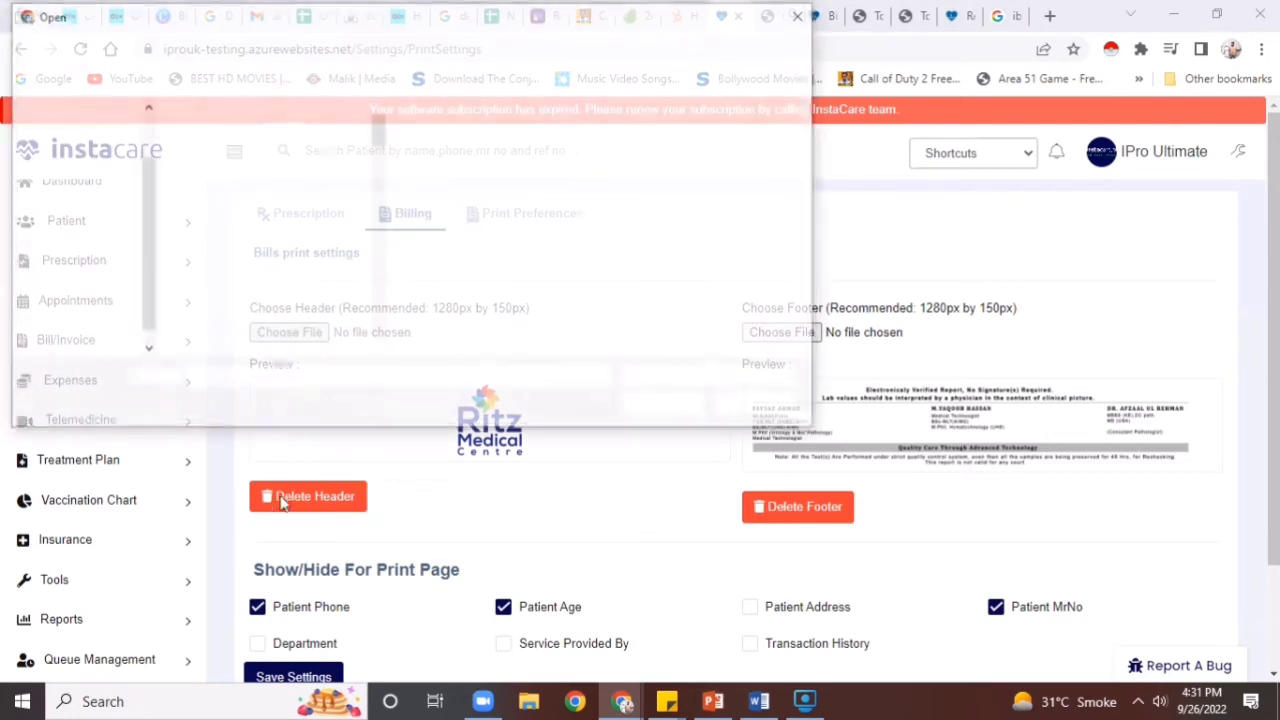
pyautogui.click(218, 270)
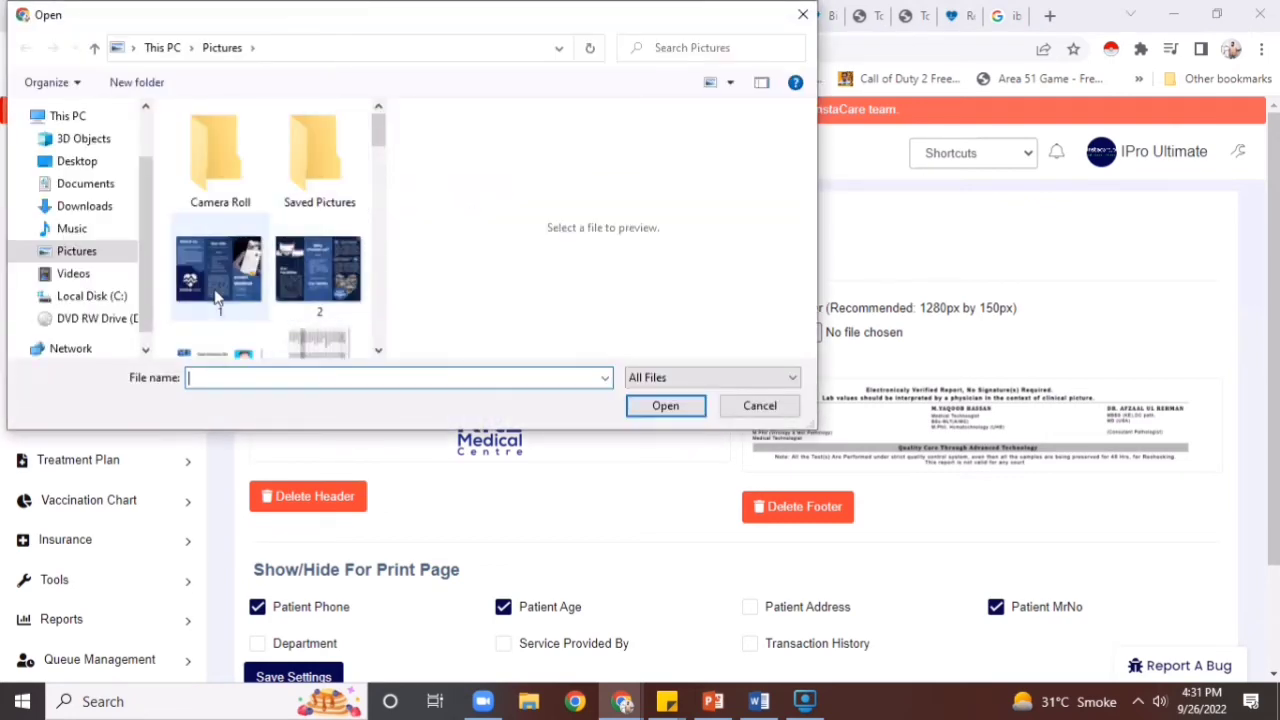
pyautogui.click(684, 407)
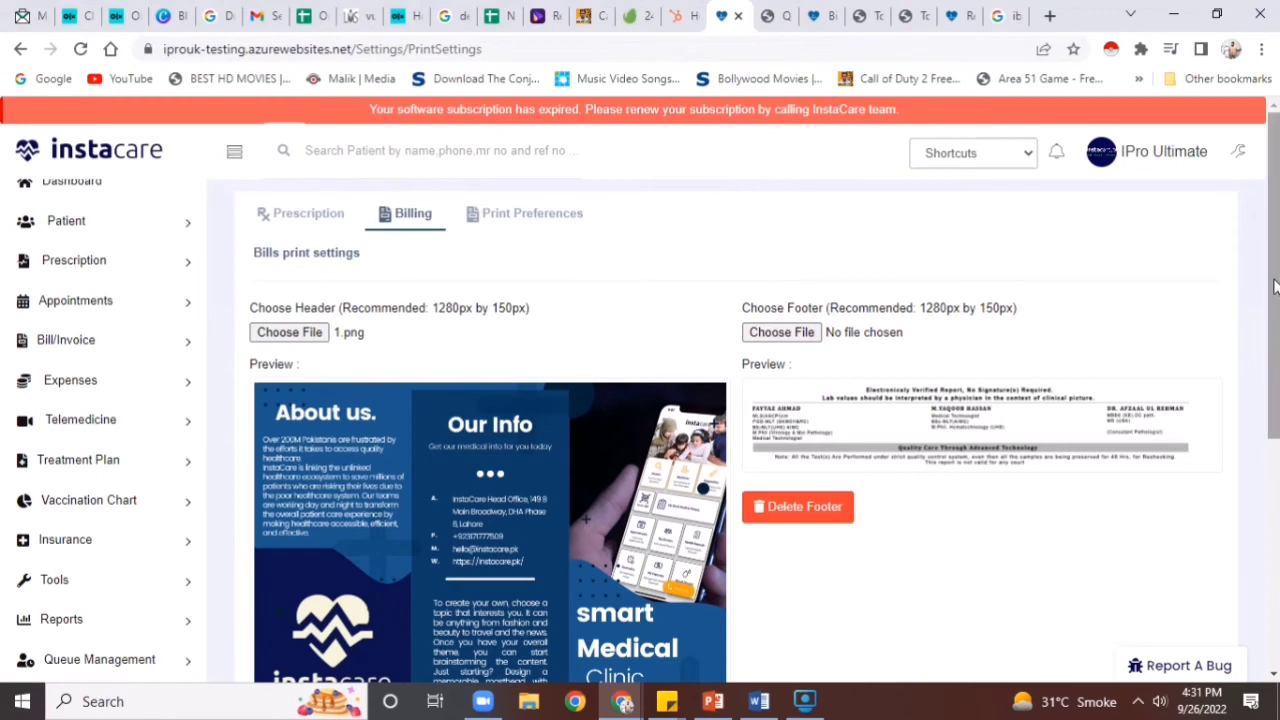
pyautogui.moveTo(1275, 286); pyautogui.dragTo(1220, 268)
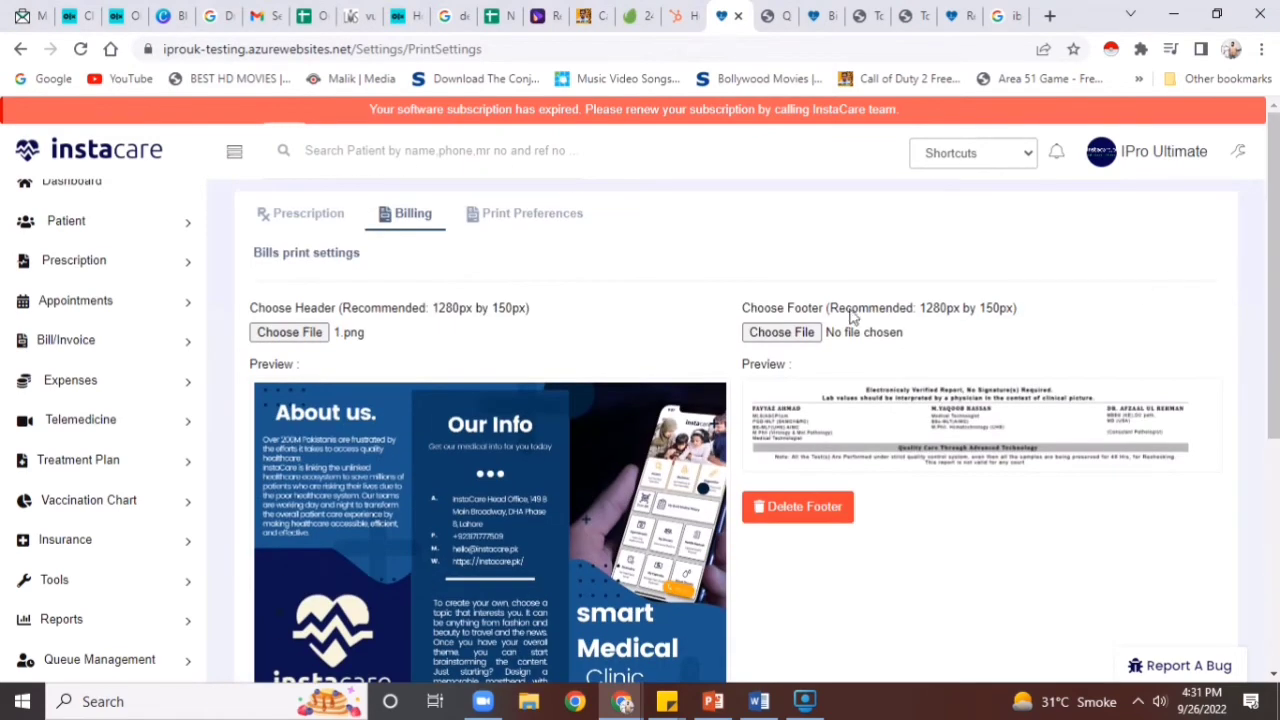
pyautogui.click(470, 216)
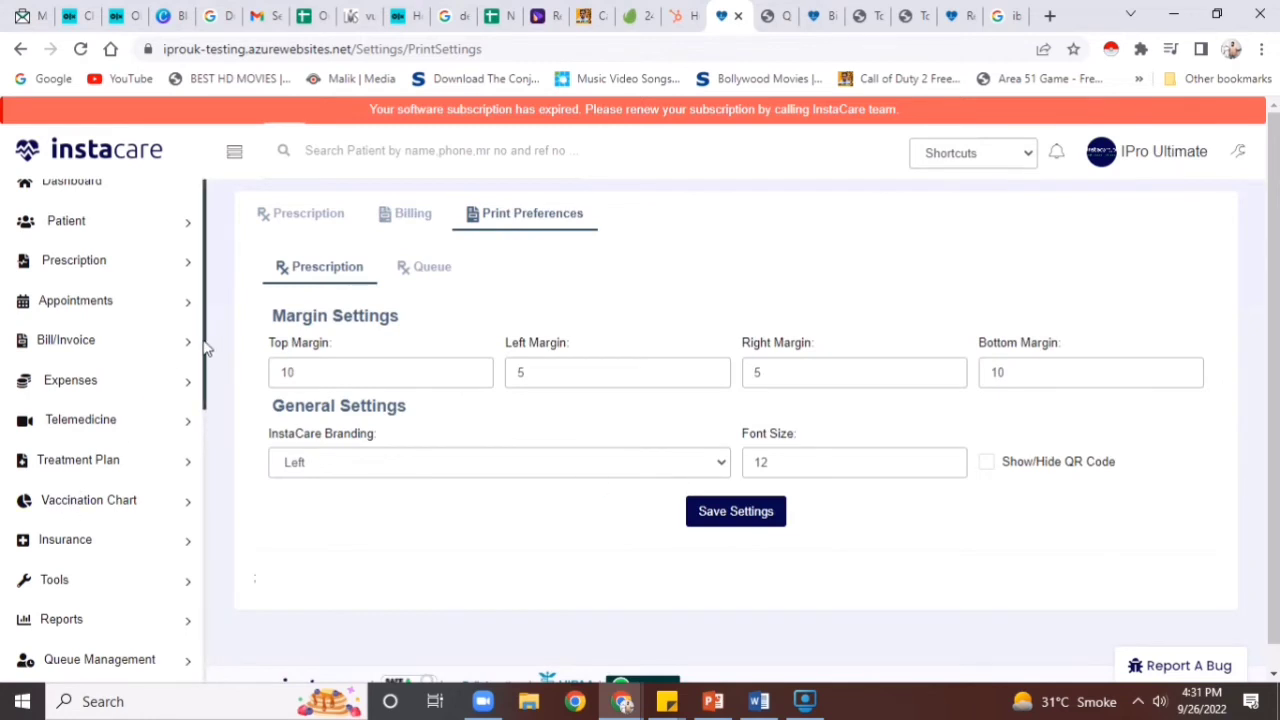
pyautogui.moveTo(205, 347); pyautogui.dragTo(180, 526)
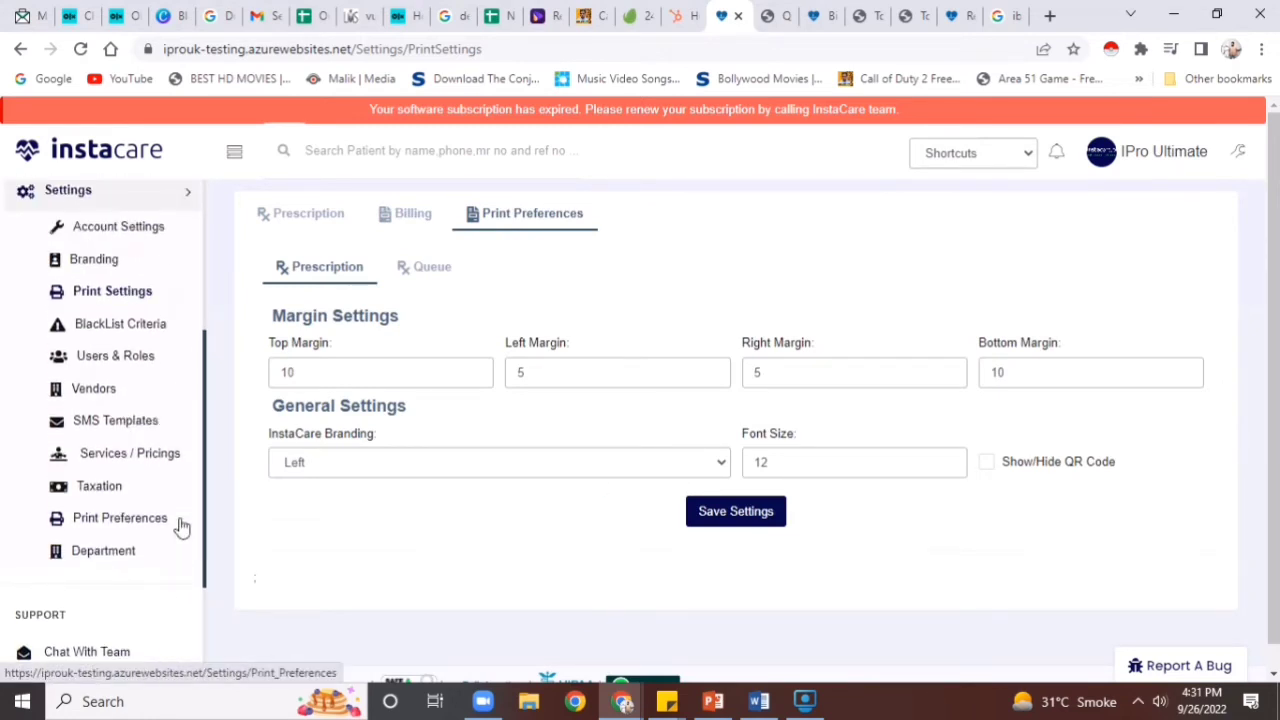
# Open Users & Roles and check which new user types are available
pyautogui.click(107, 360)
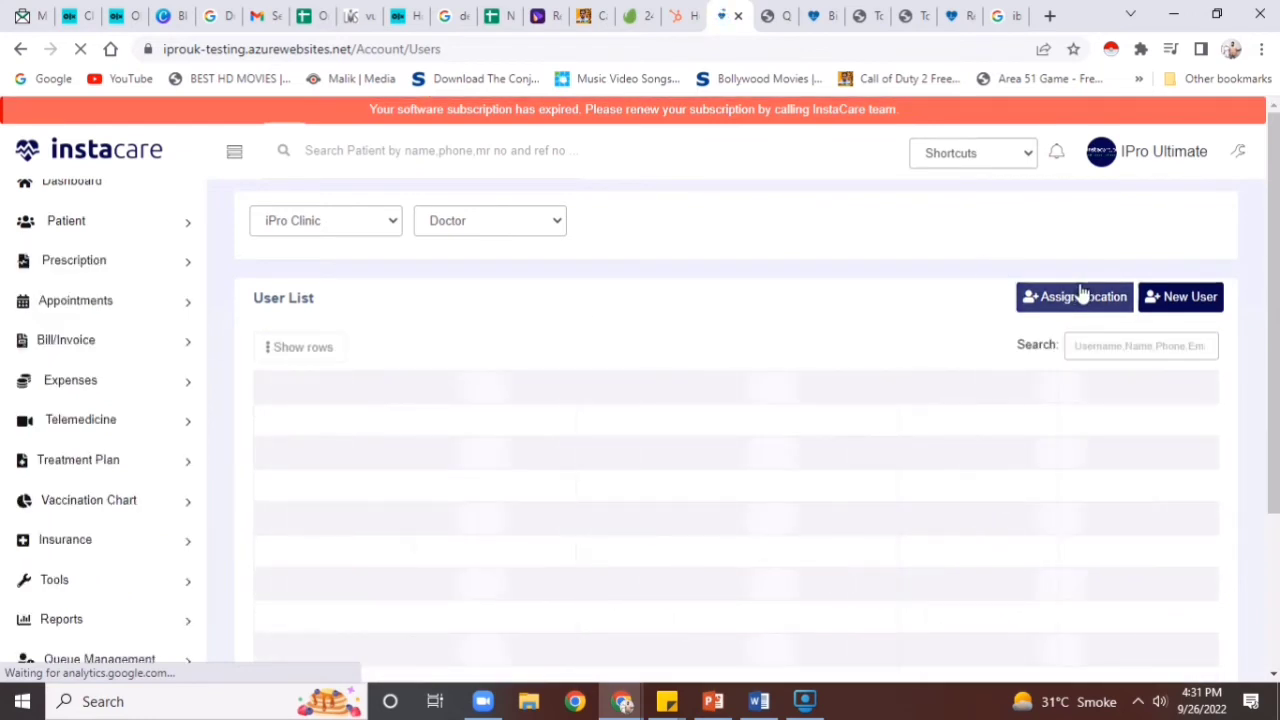
pyautogui.click(1186, 299)
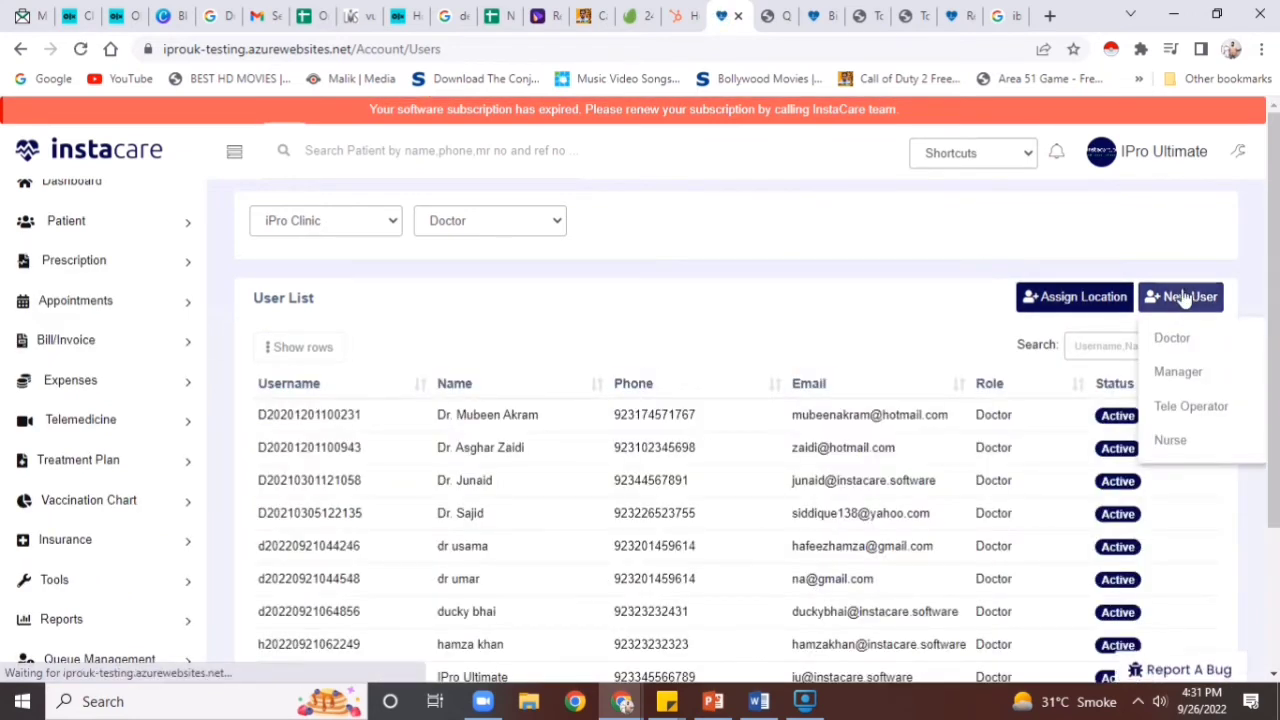
pyautogui.click(1186, 303)
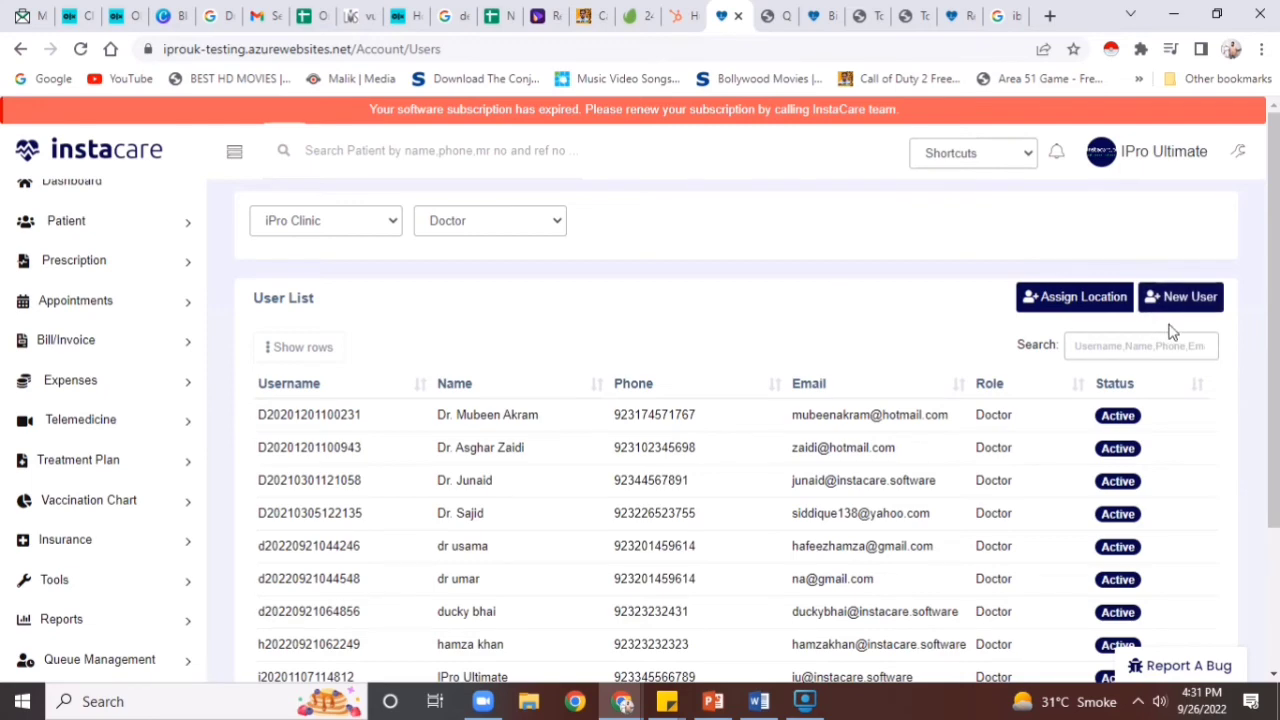
pyautogui.moveTo(1276, 276); pyautogui.dragTo(1274, 312)
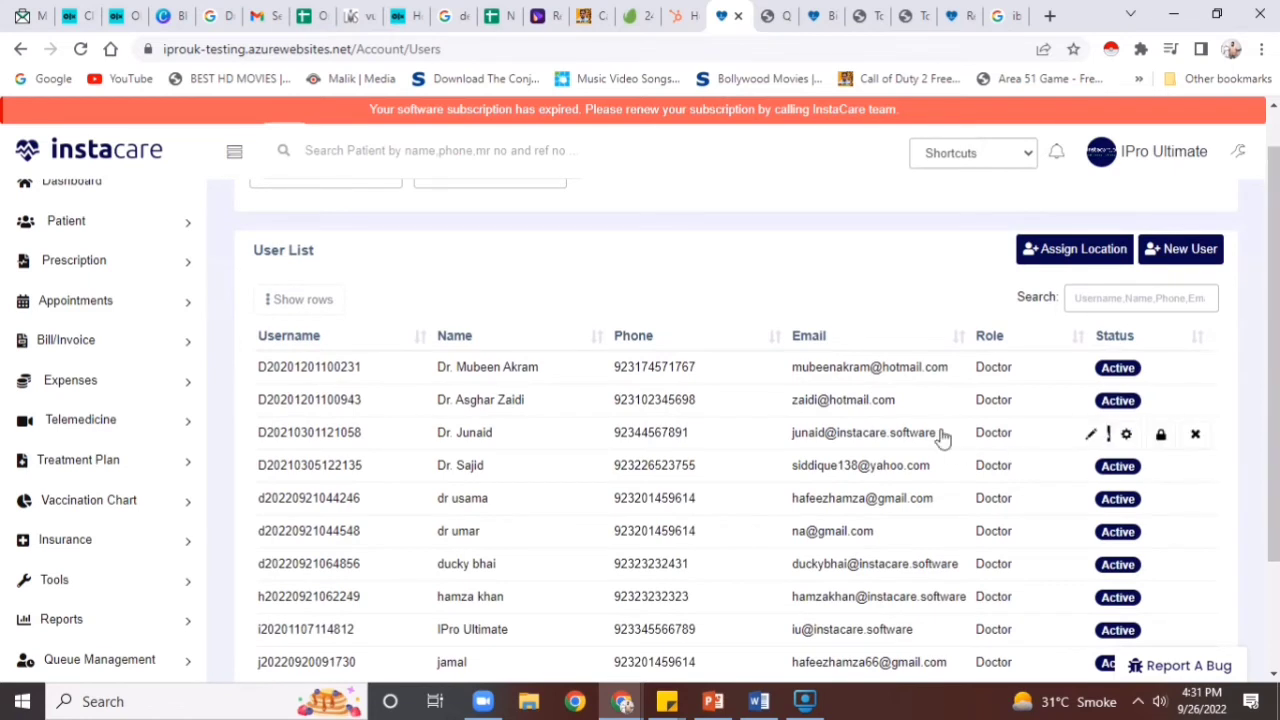
# Filter users by Nurse, Tele Operator, then Manager, and start a new Doctor user
pyautogui.click(429, 191)
pyautogui.click(426, 211)
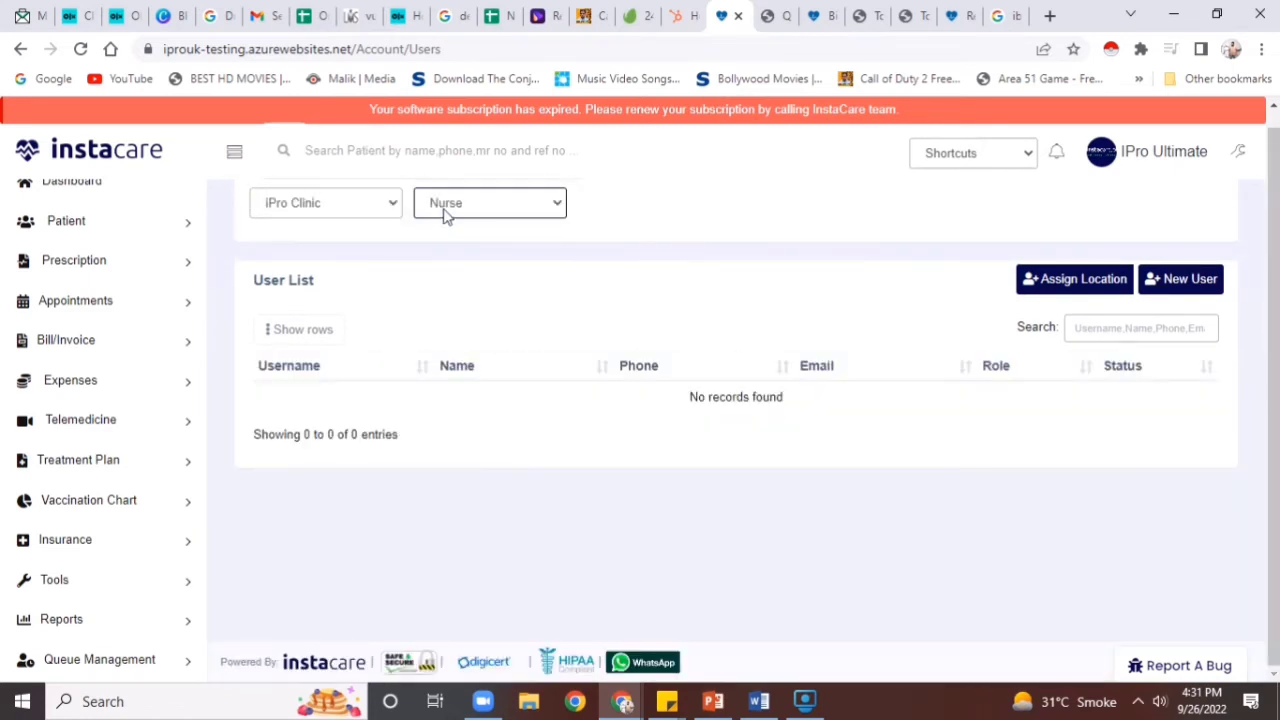
pyautogui.click(469, 201)
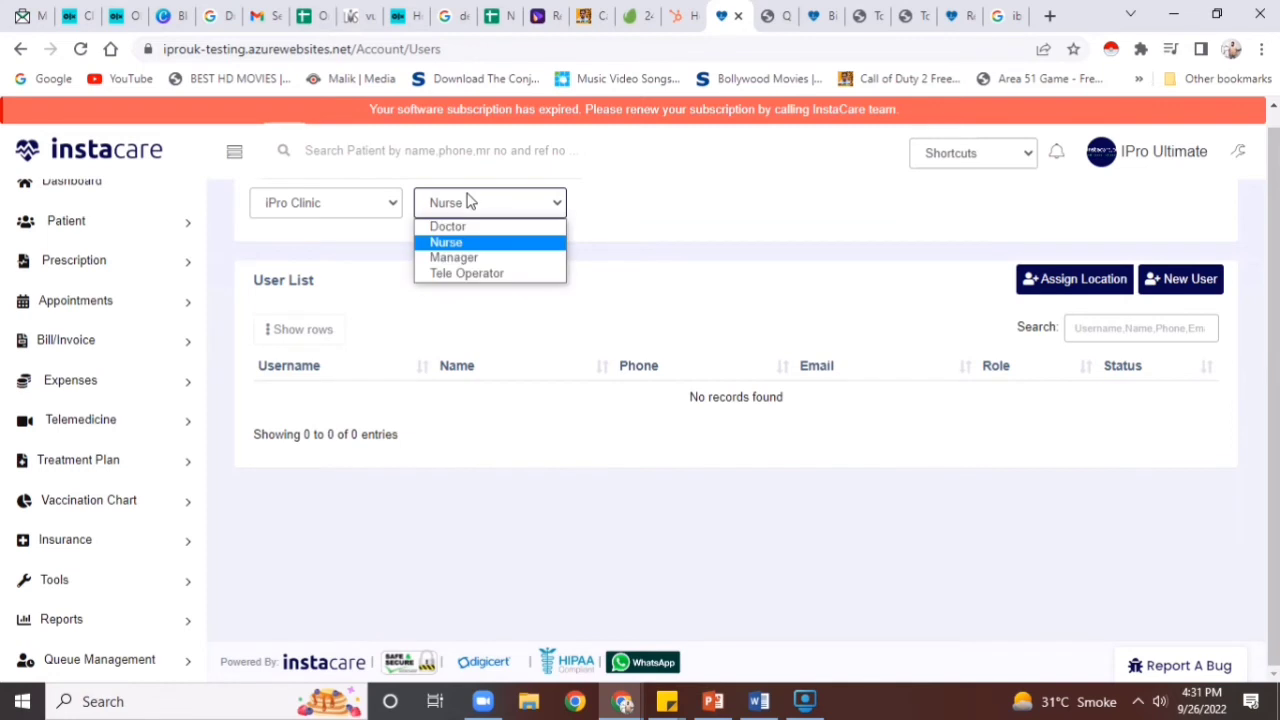
pyautogui.click(458, 273)
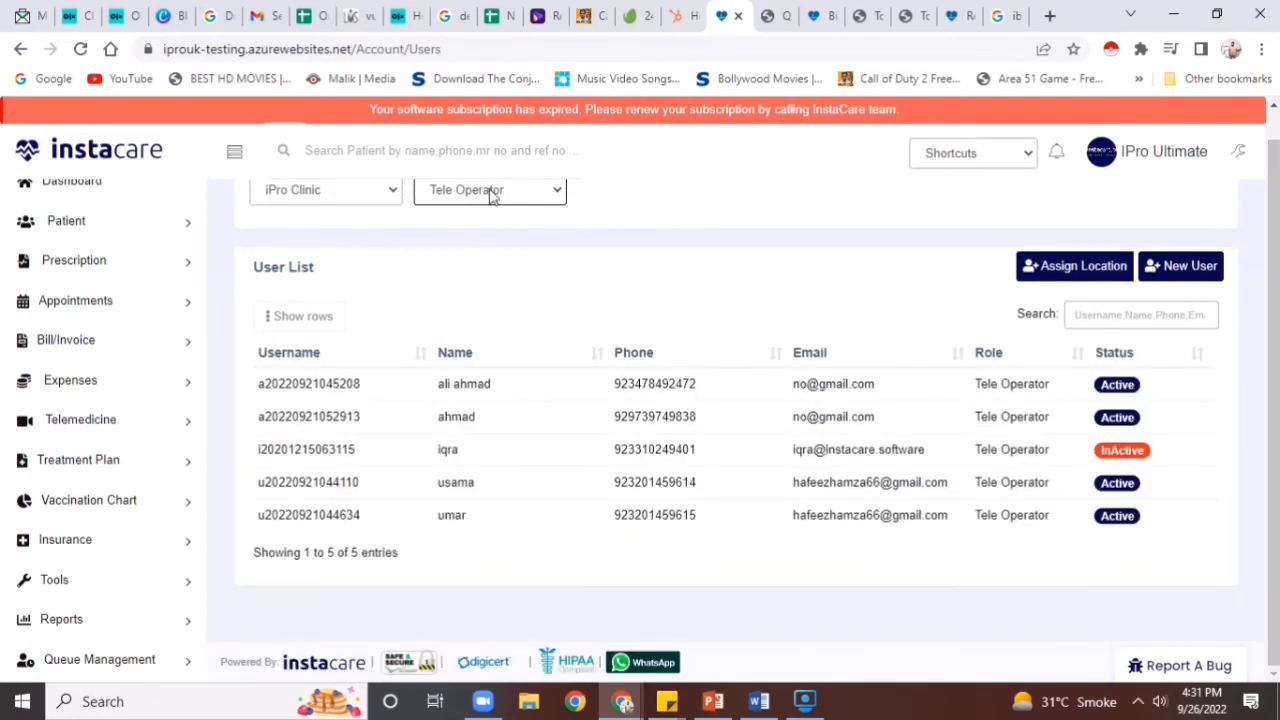
pyautogui.click(480, 195)
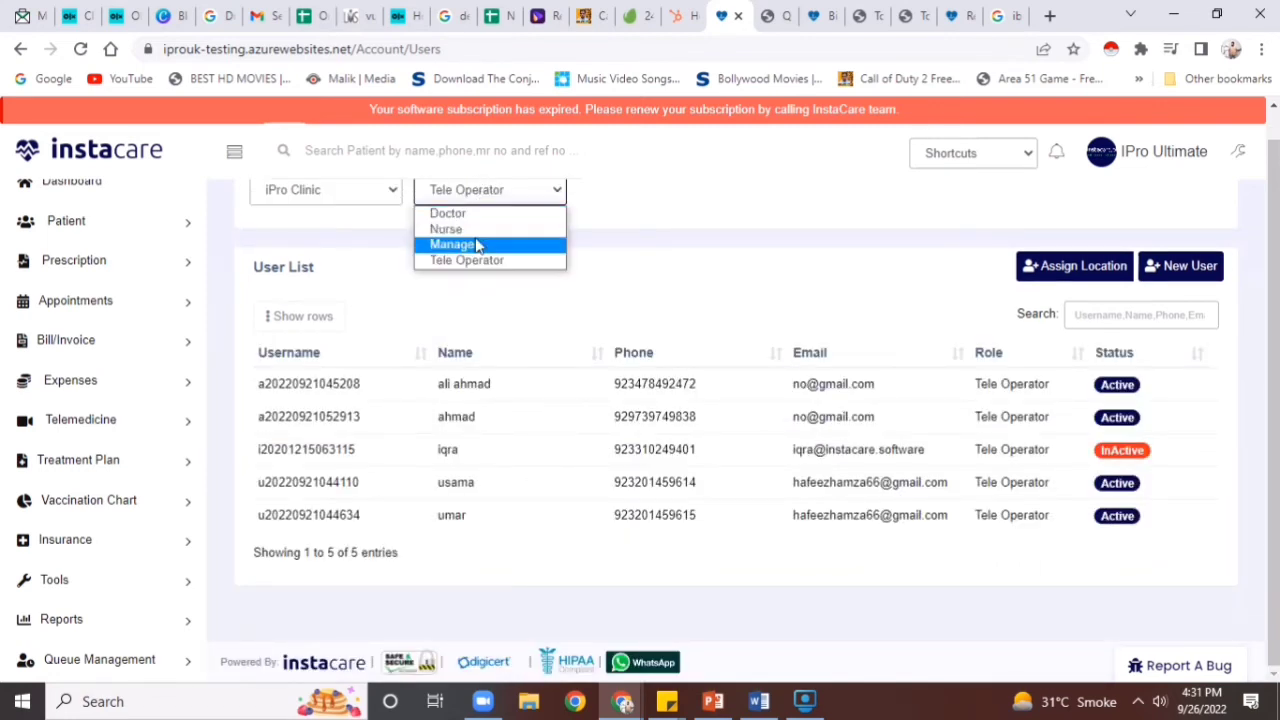
pyautogui.click(477, 245)
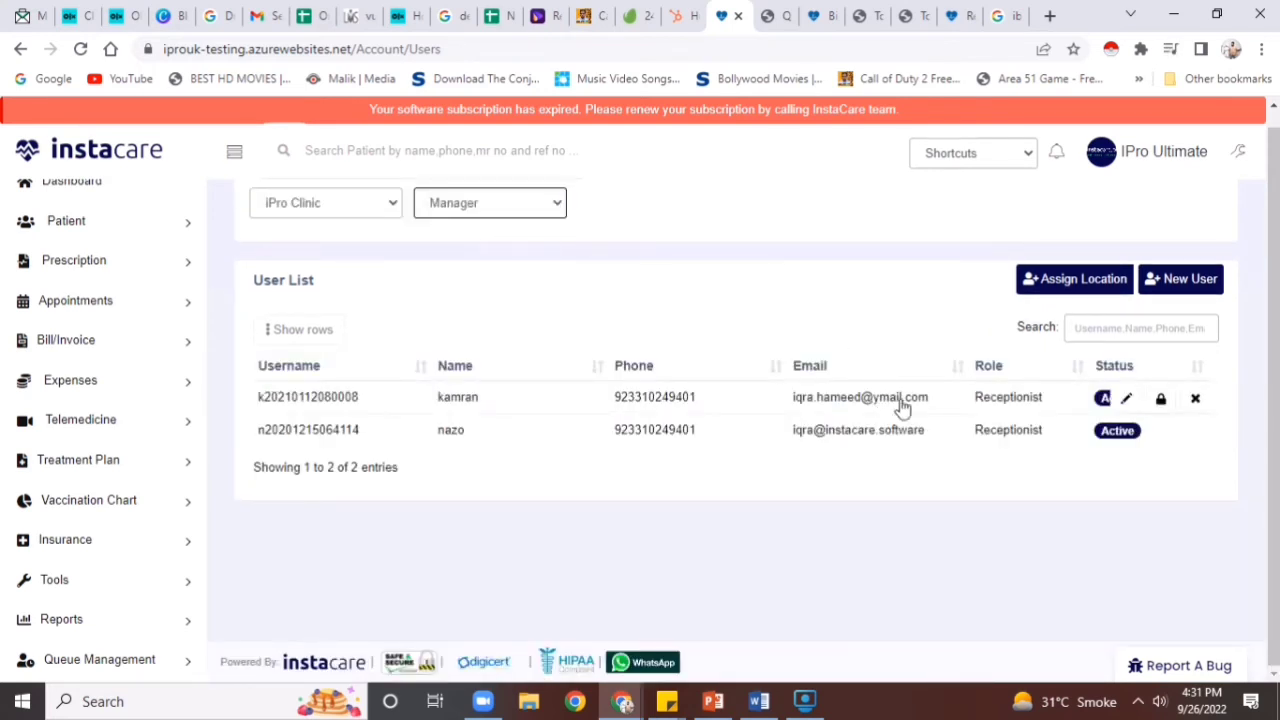
pyautogui.click(1208, 279)
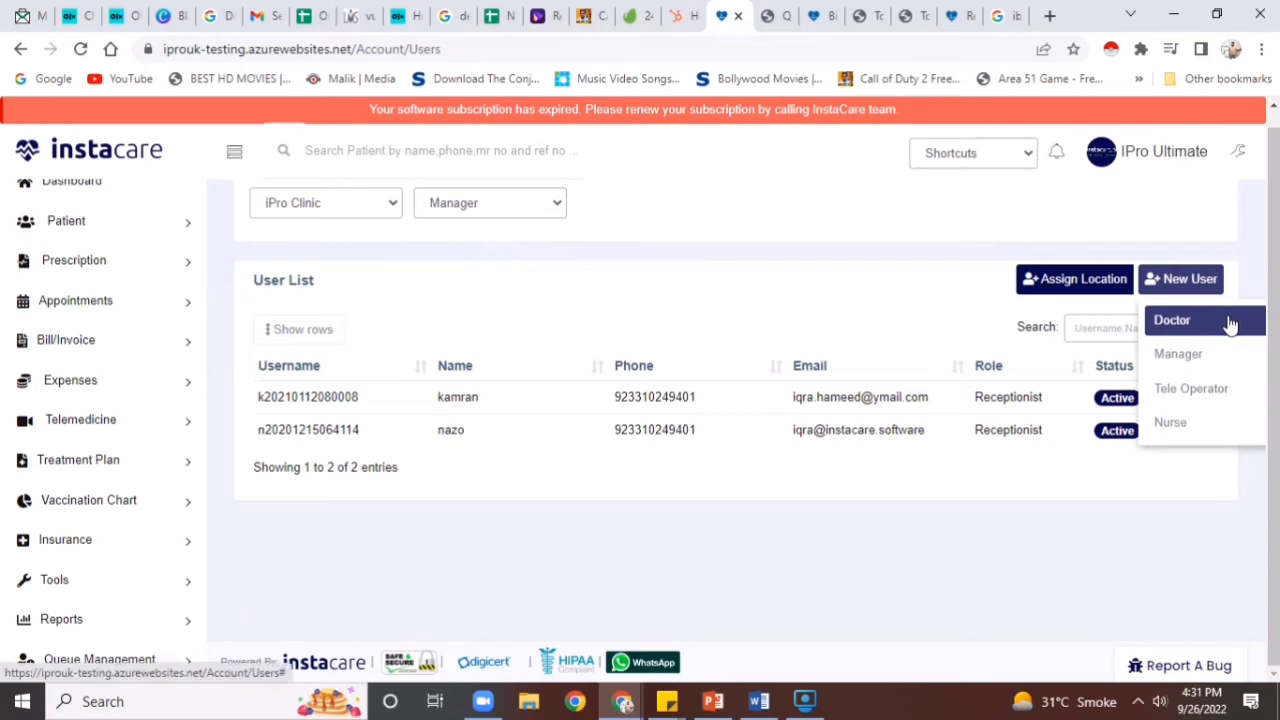
pyautogui.click(1228, 323)
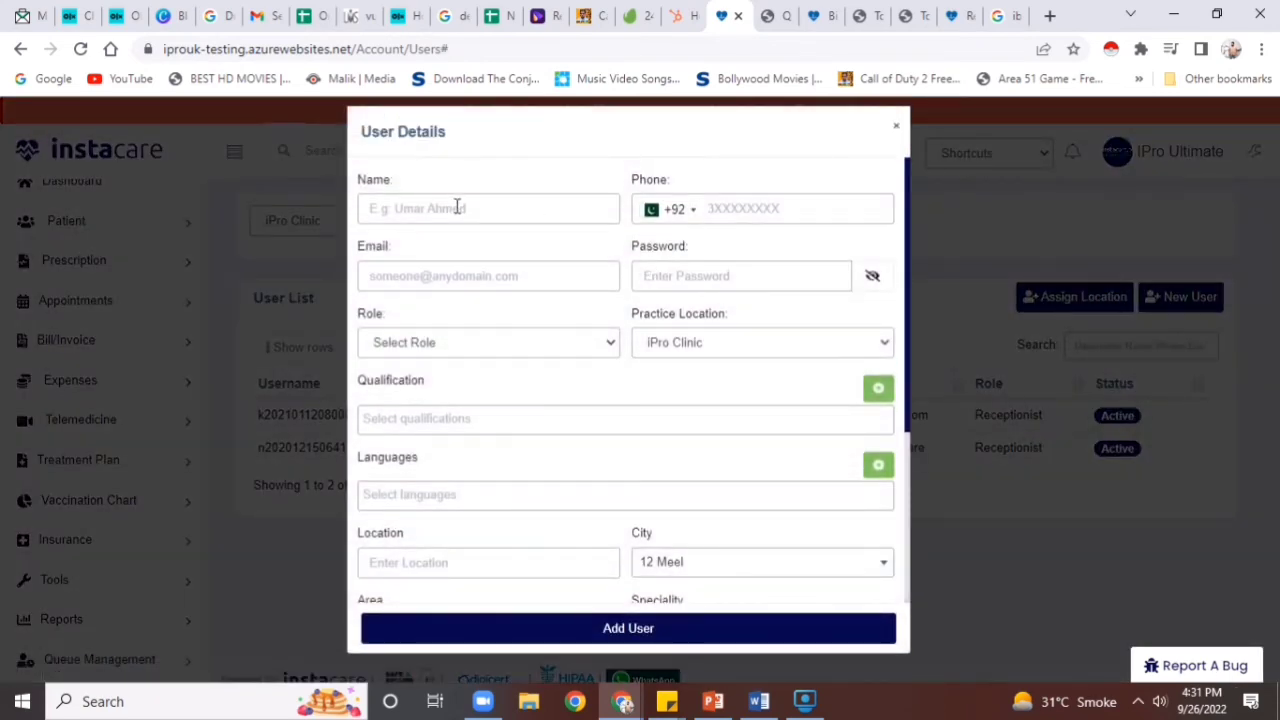
# Enter the new user's name, phone number, account password and e-mail in User Details
pyautogui.click(457, 207)
pyautogui.write('ali')
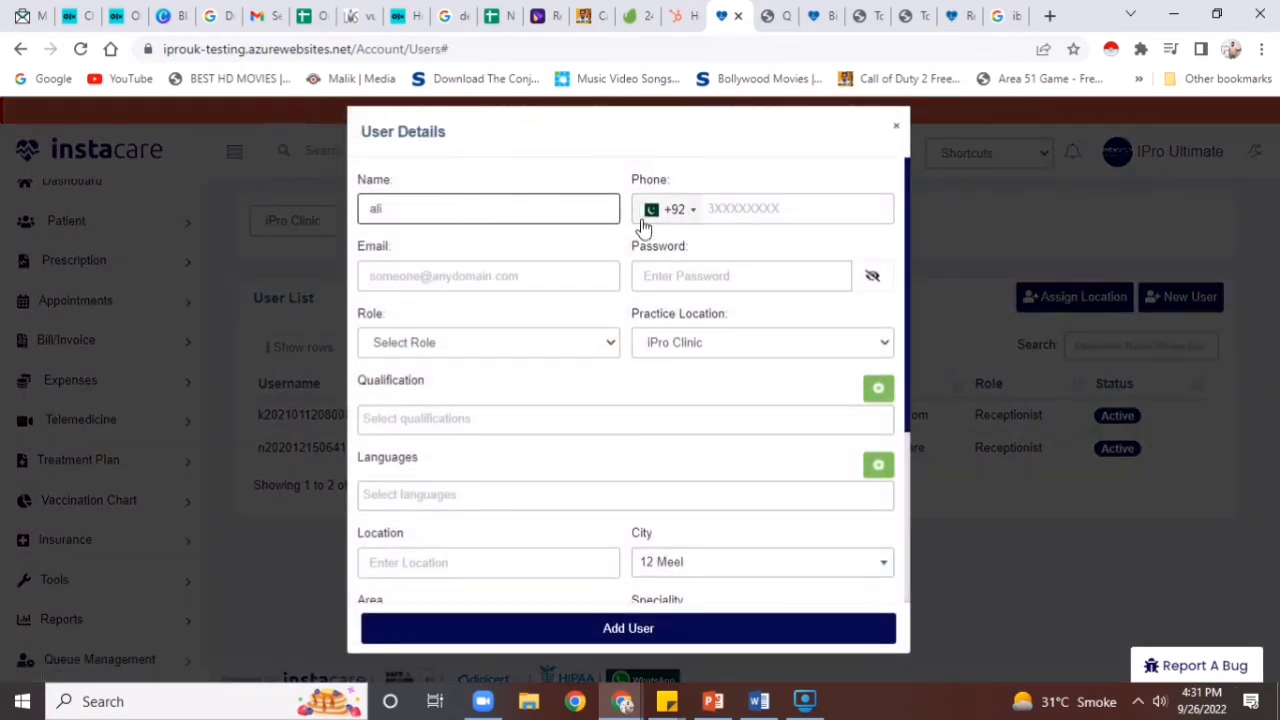
pyautogui.rightClick(717, 211)
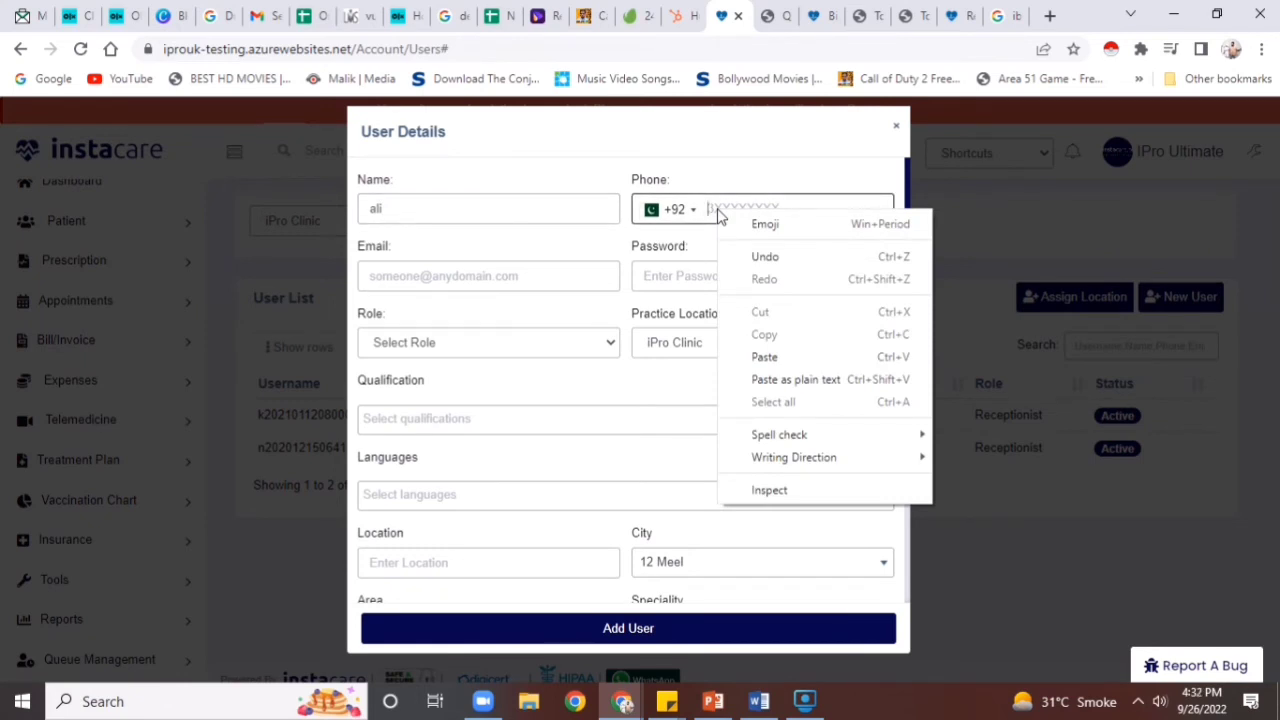
pyautogui.click(717, 210)
pyautogui.write('3')
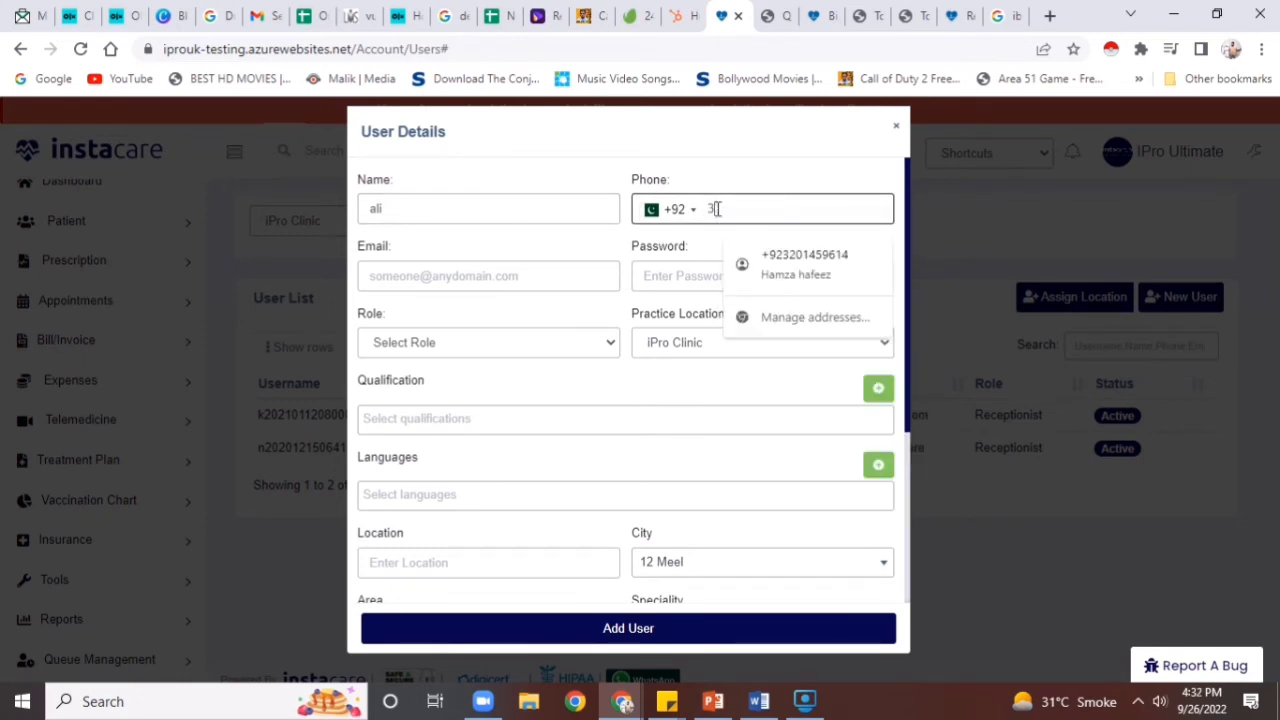
pyautogui.write('000000000')
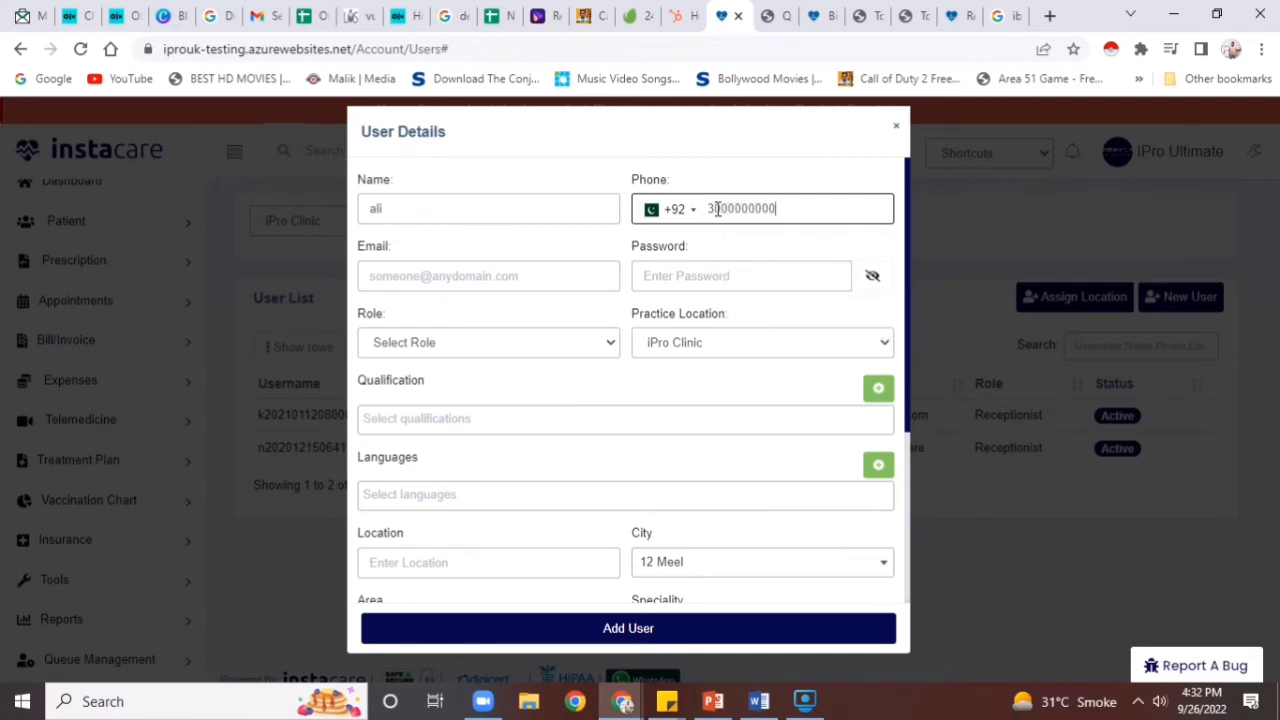
pyautogui.click(690, 286)
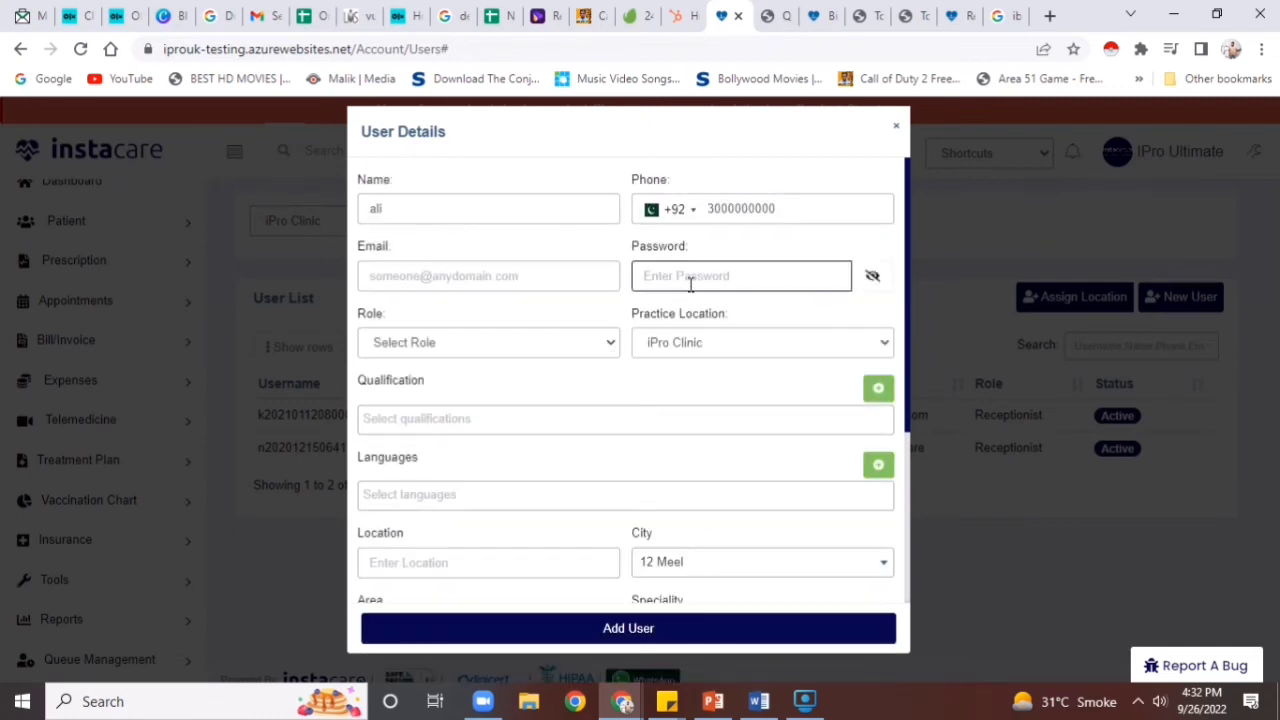
pyautogui.write('1234')
pyautogui.click(554, 267)
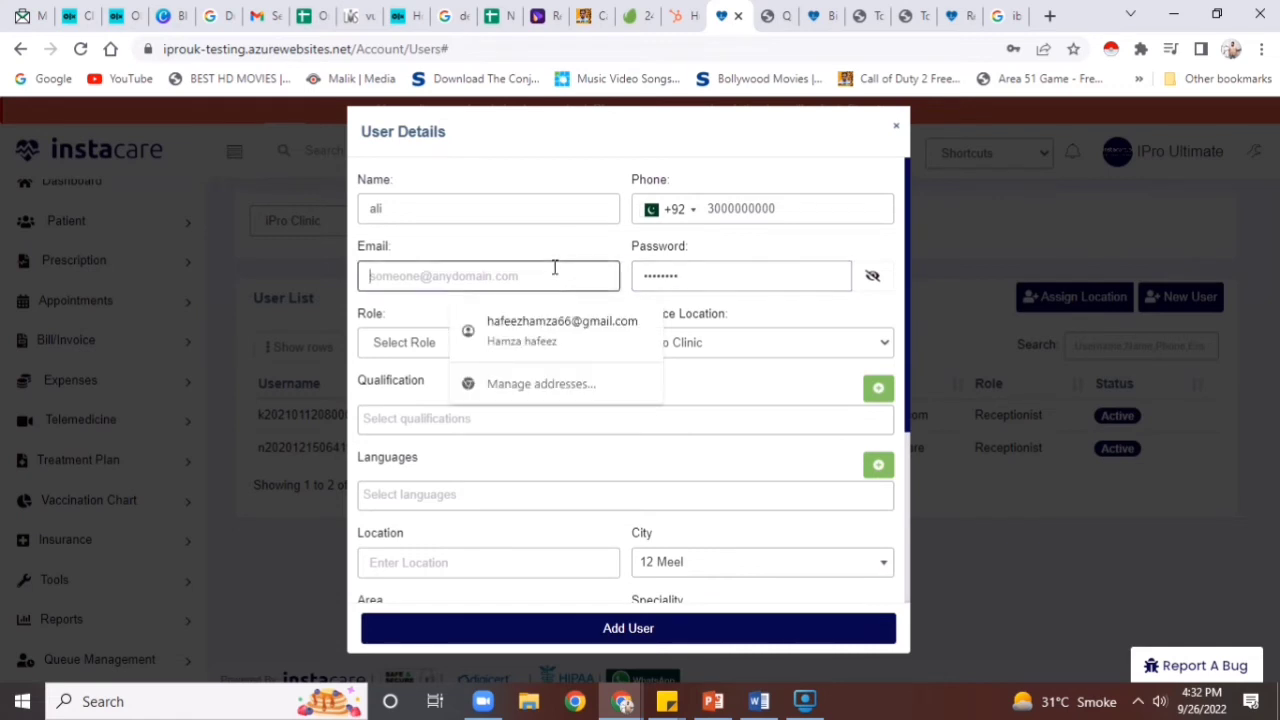
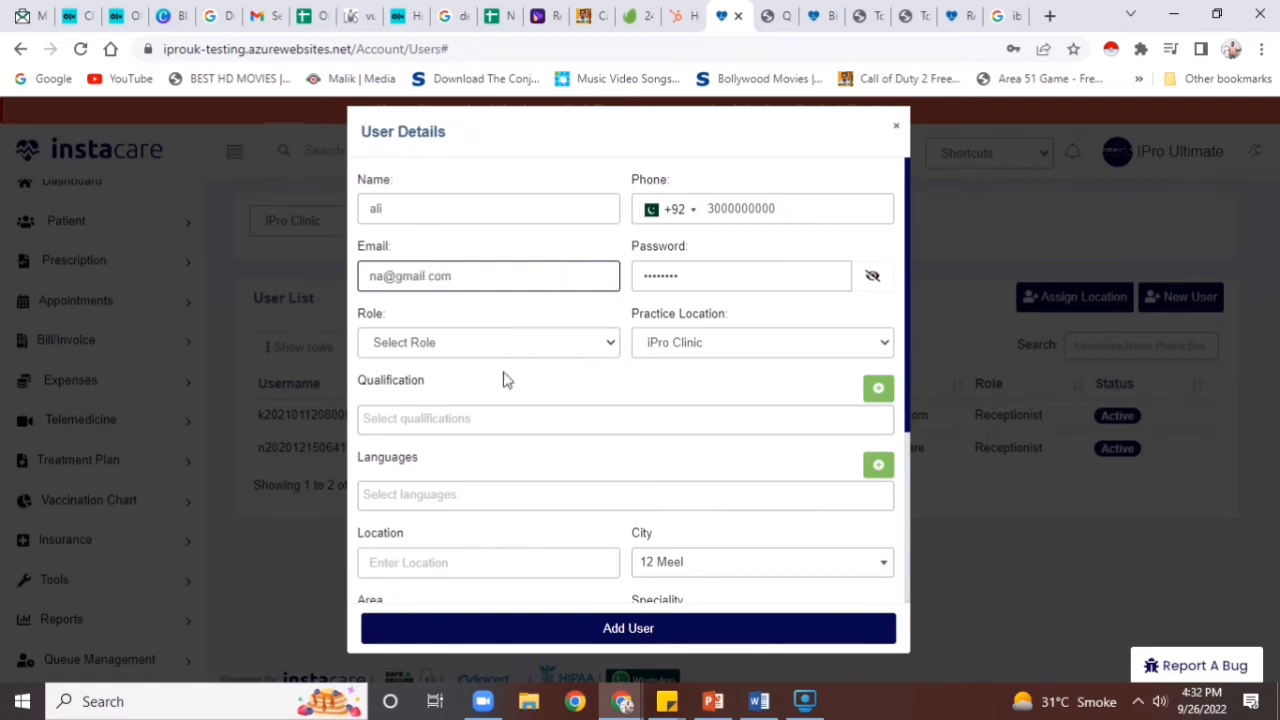
pyautogui.click(506, 345)
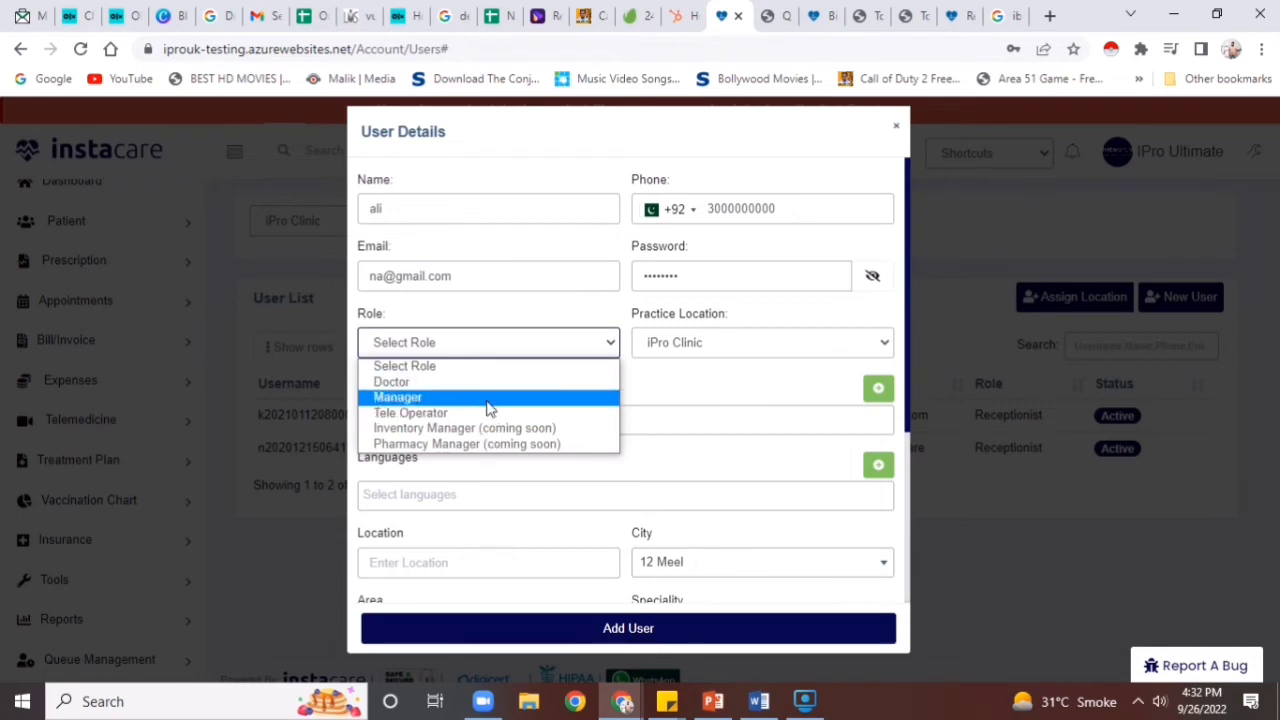
# Set the new user's role to Doctor
pyautogui.click(488, 413)
pyautogui.click(483, 342)
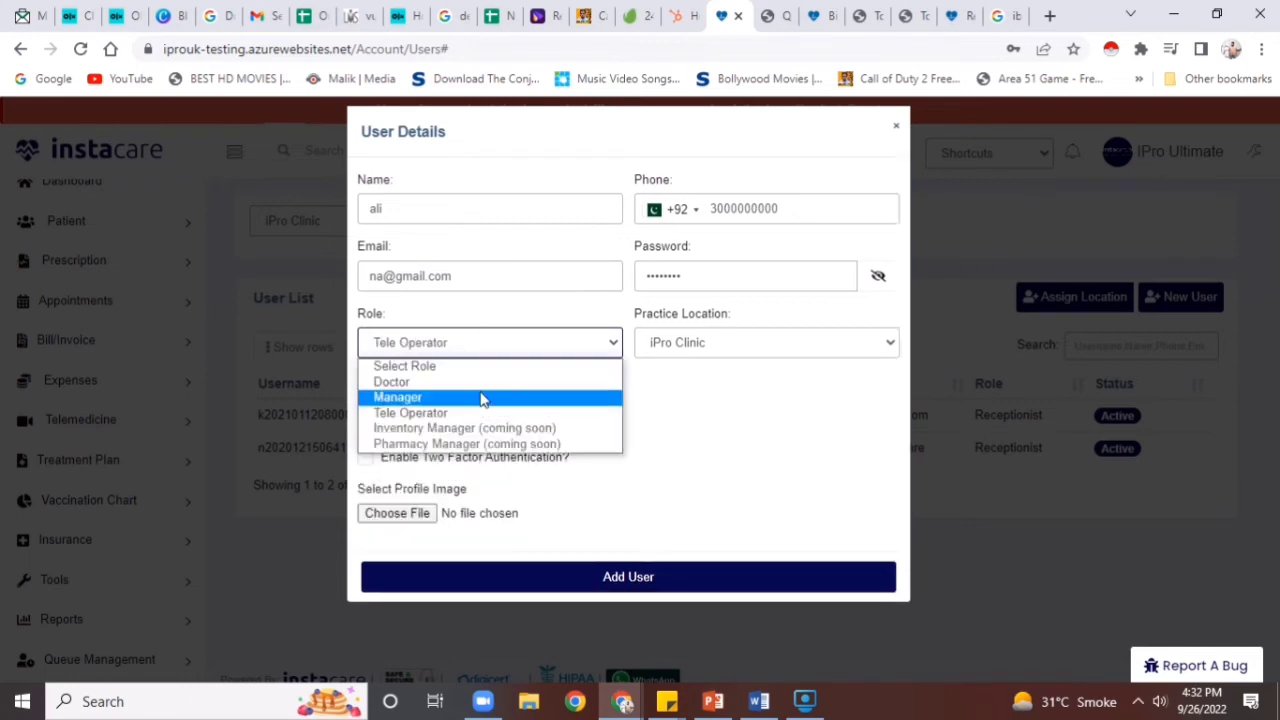
pyautogui.click(483, 397)
pyautogui.click(481, 350)
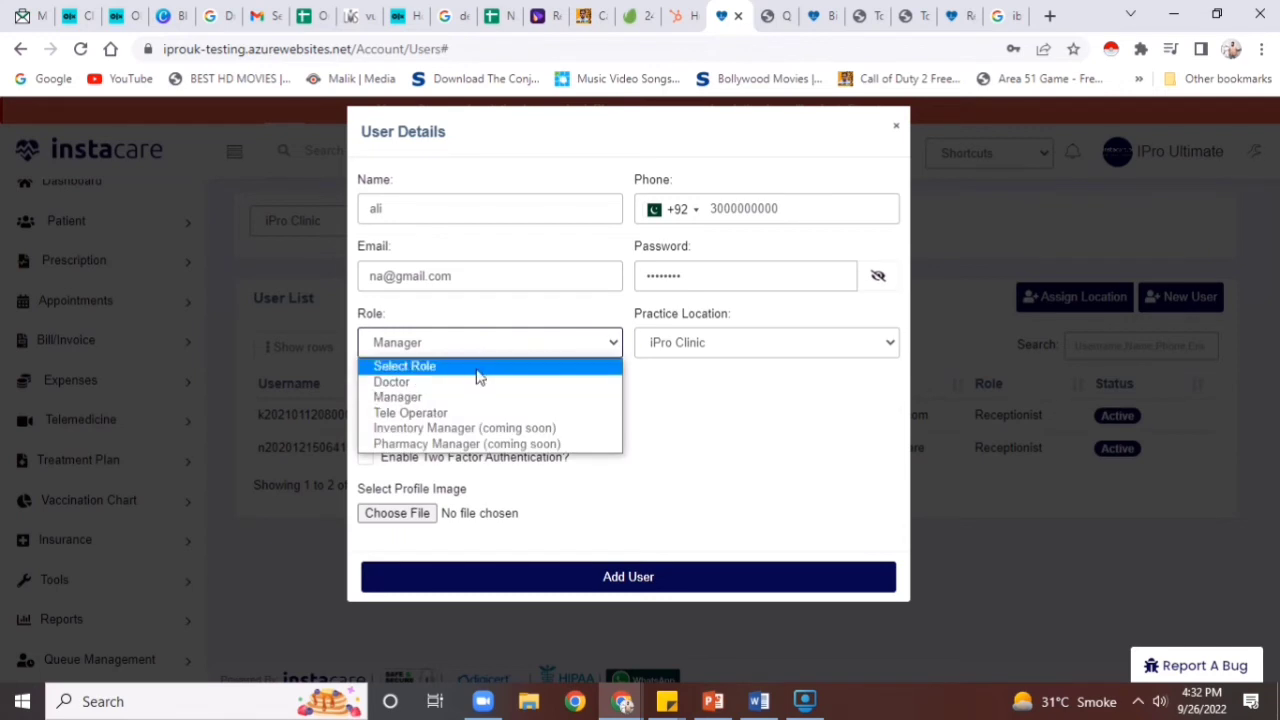
pyautogui.click(478, 381)
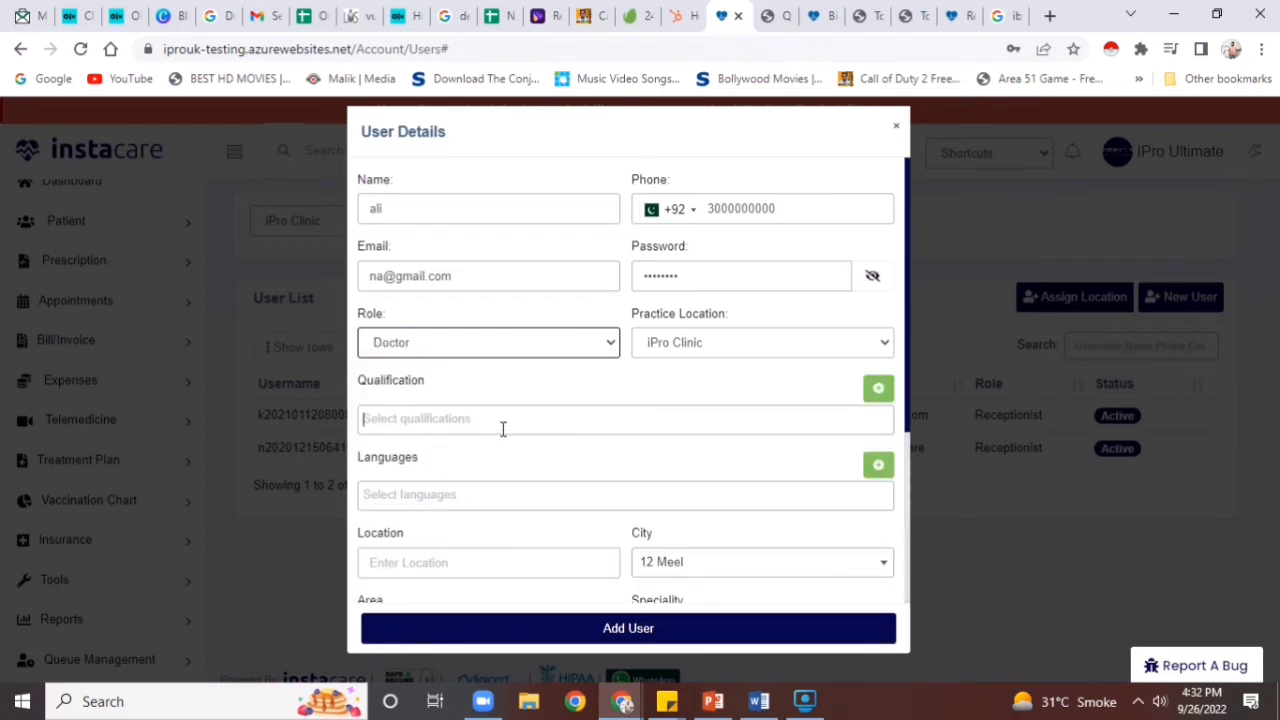
# Give the doctor MBBS qualification, English language and the suggested clinic location
pyautogui.click(503, 428)
pyautogui.click(492, 450)
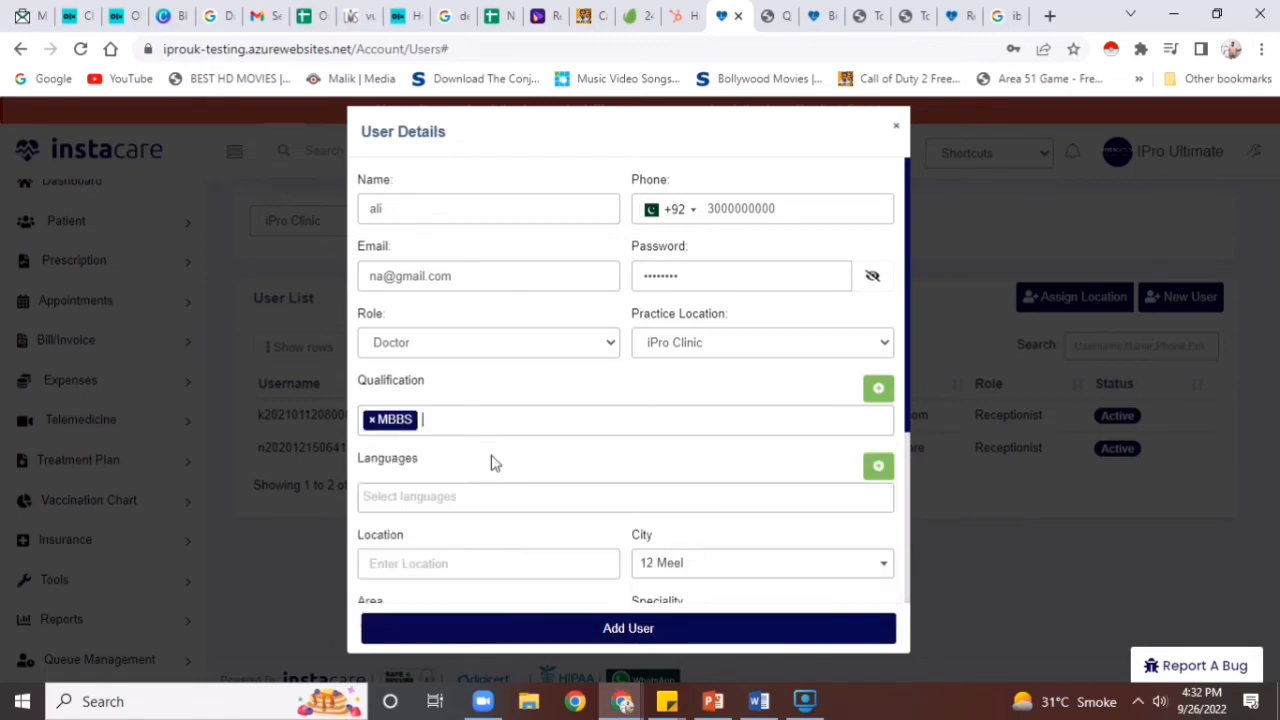
pyautogui.click(498, 506)
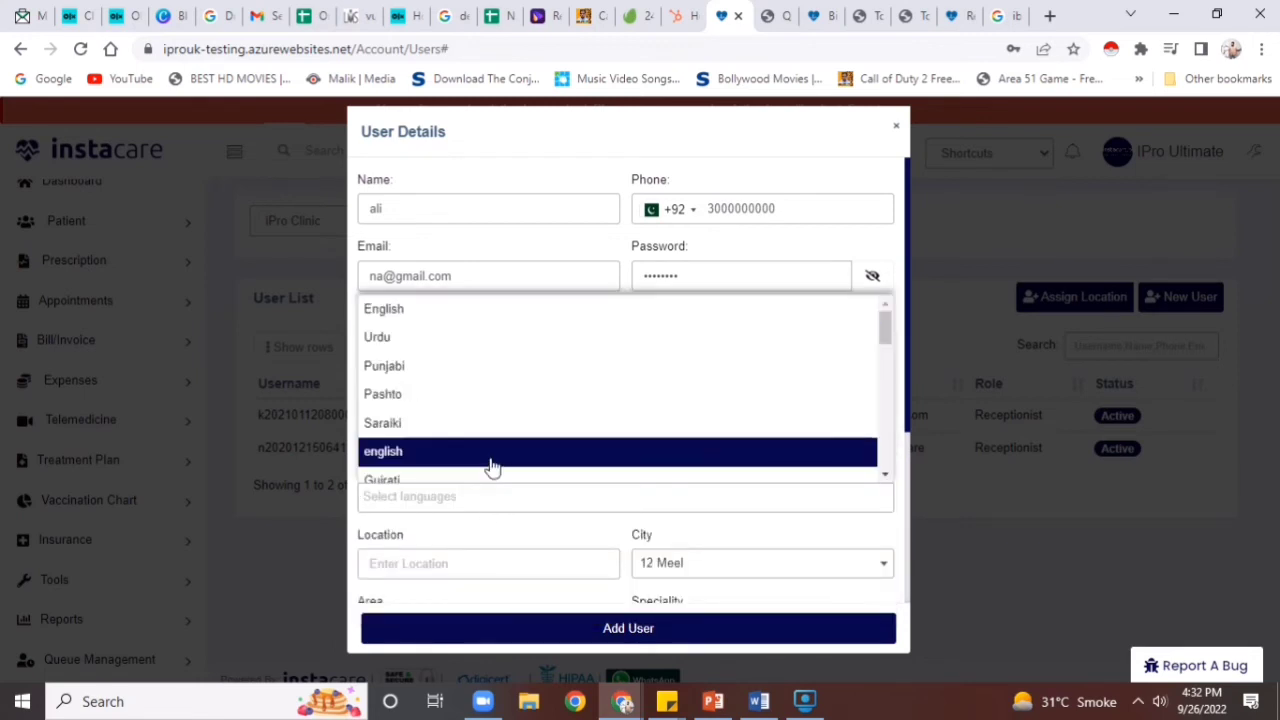
pyautogui.click(491, 459)
pyautogui.click(492, 572)
pyautogui.click(552, 610)
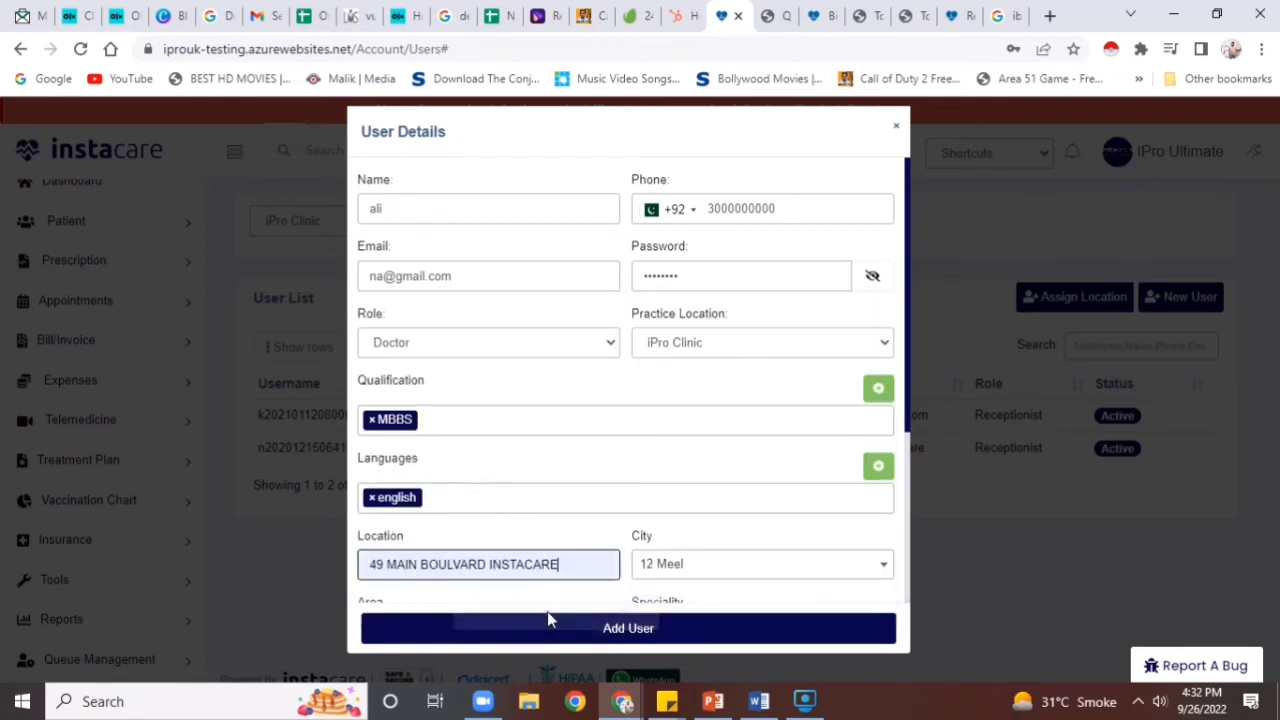
# Choose ENT Specialist as the speciality, leave Area empty, and add the doctor user
pyautogui.moveTo(908, 434); pyautogui.dragTo(903, 538)
pyautogui.click(765, 461)
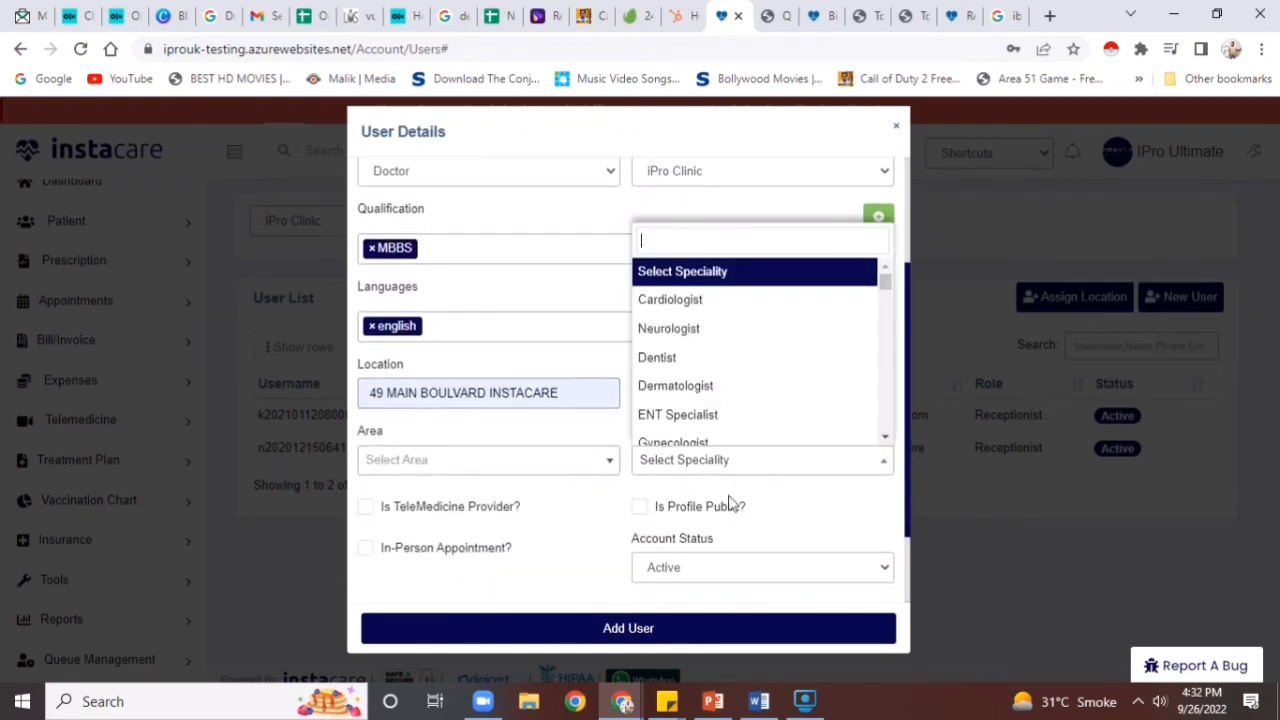
pyautogui.click(728, 416)
pyautogui.click(530, 470)
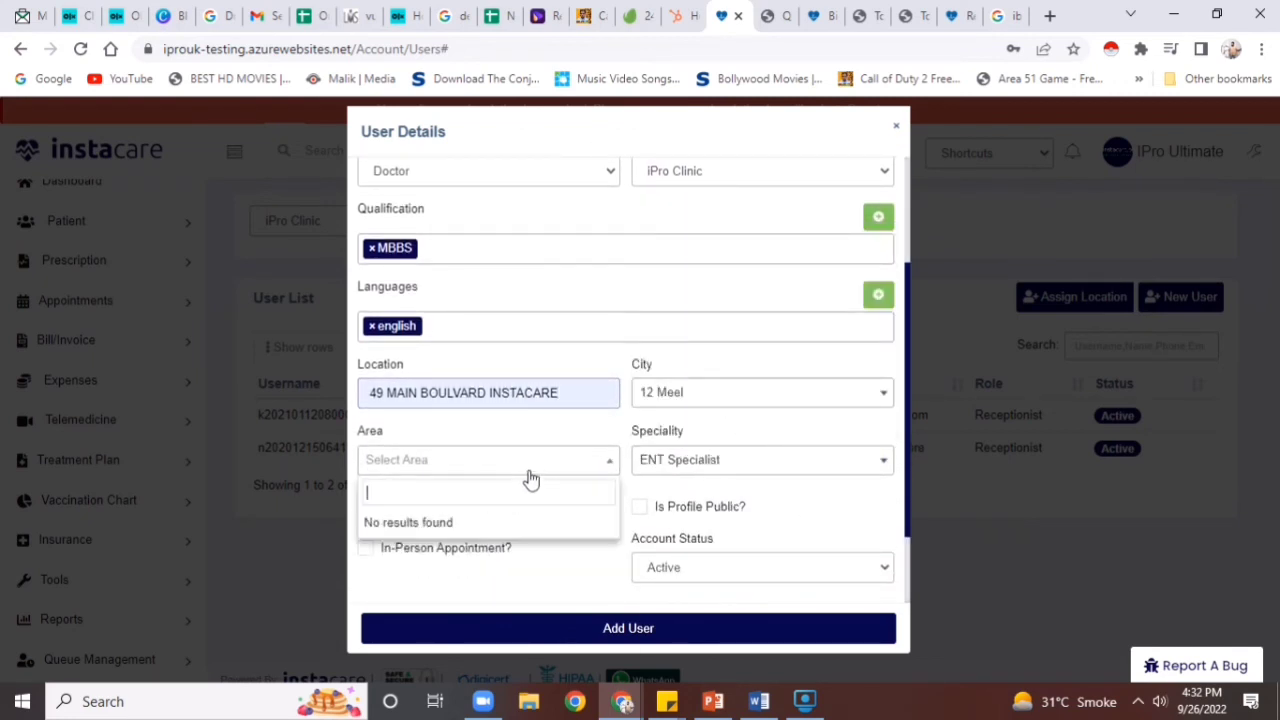
pyautogui.click(530, 571)
pyautogui.click(609, 628)
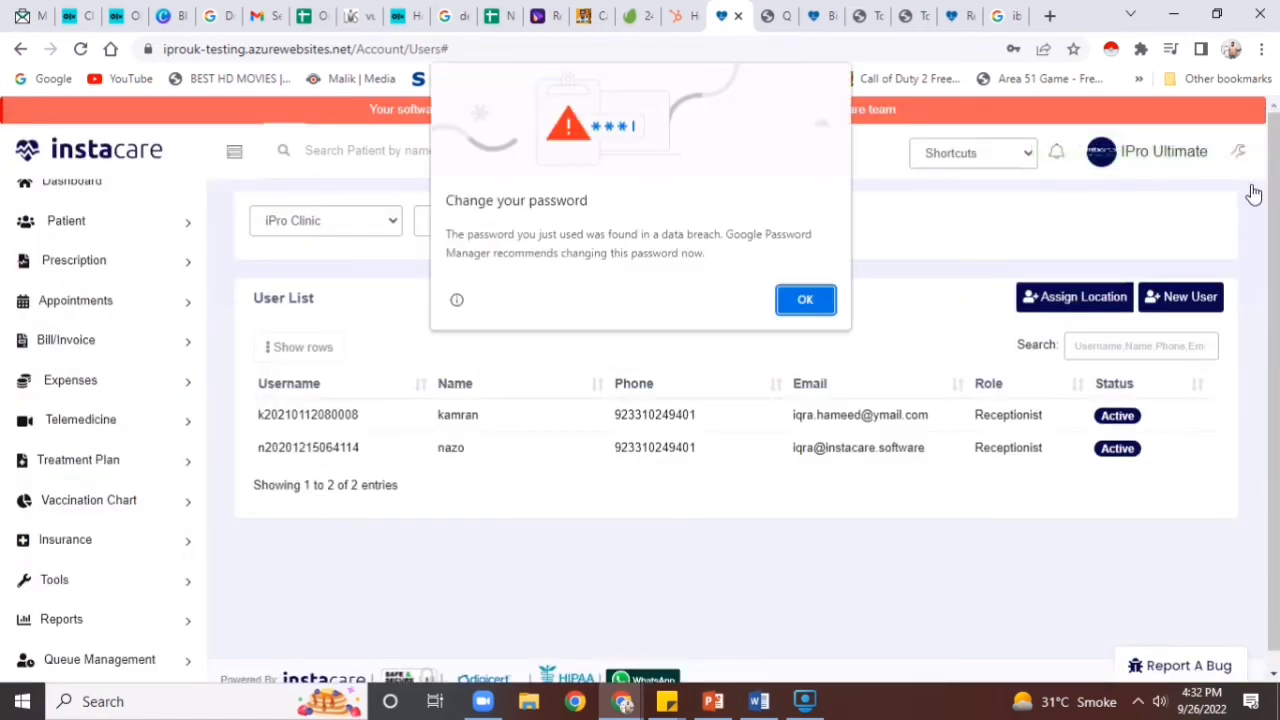
# Dismiss Chrome's password warnings and go to the SMS Templates settings
pyautogui.click(805, 302)
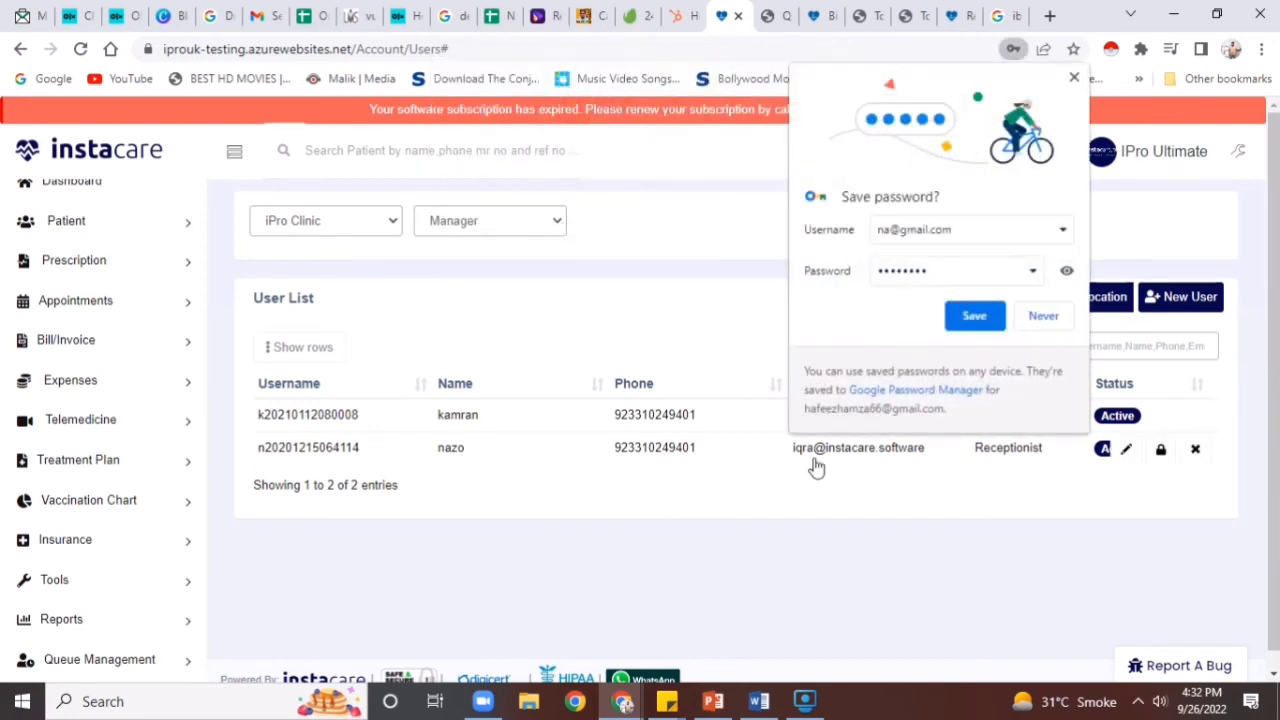
pyautogui.click(1043, 316)
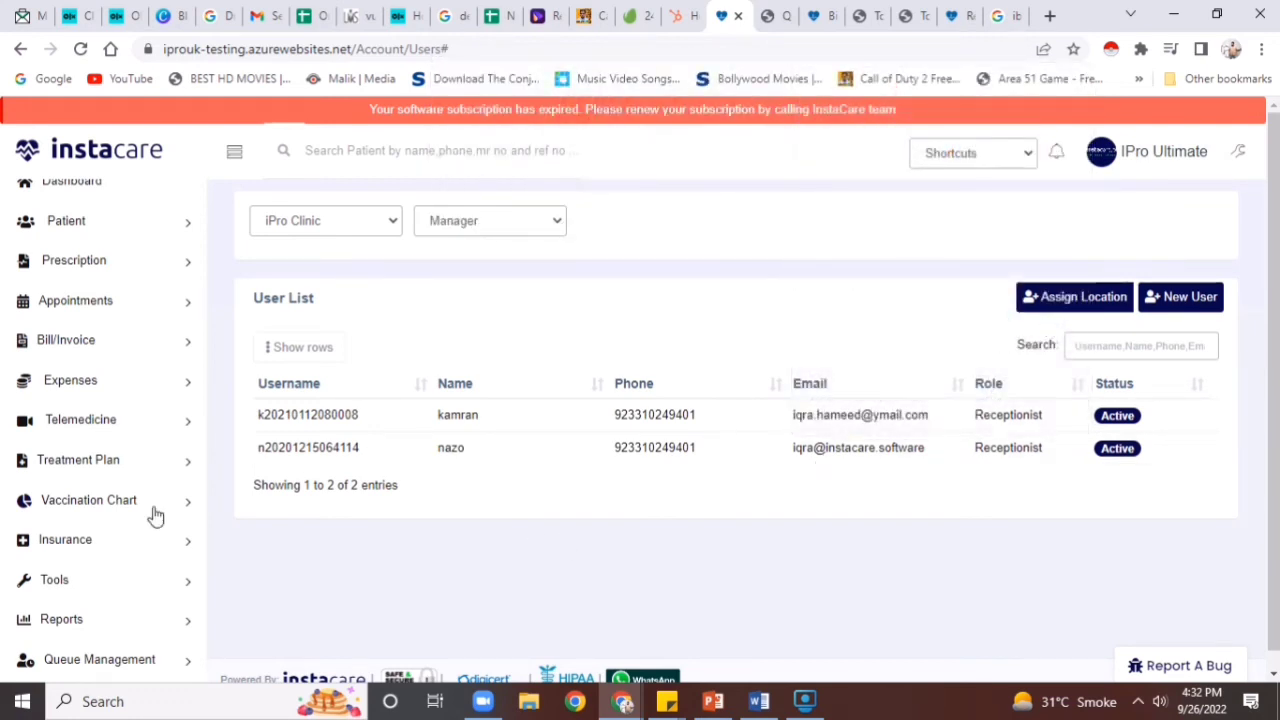
pyautogui.moveTo(205, 408); pyautogui.dragTo(206, 608)
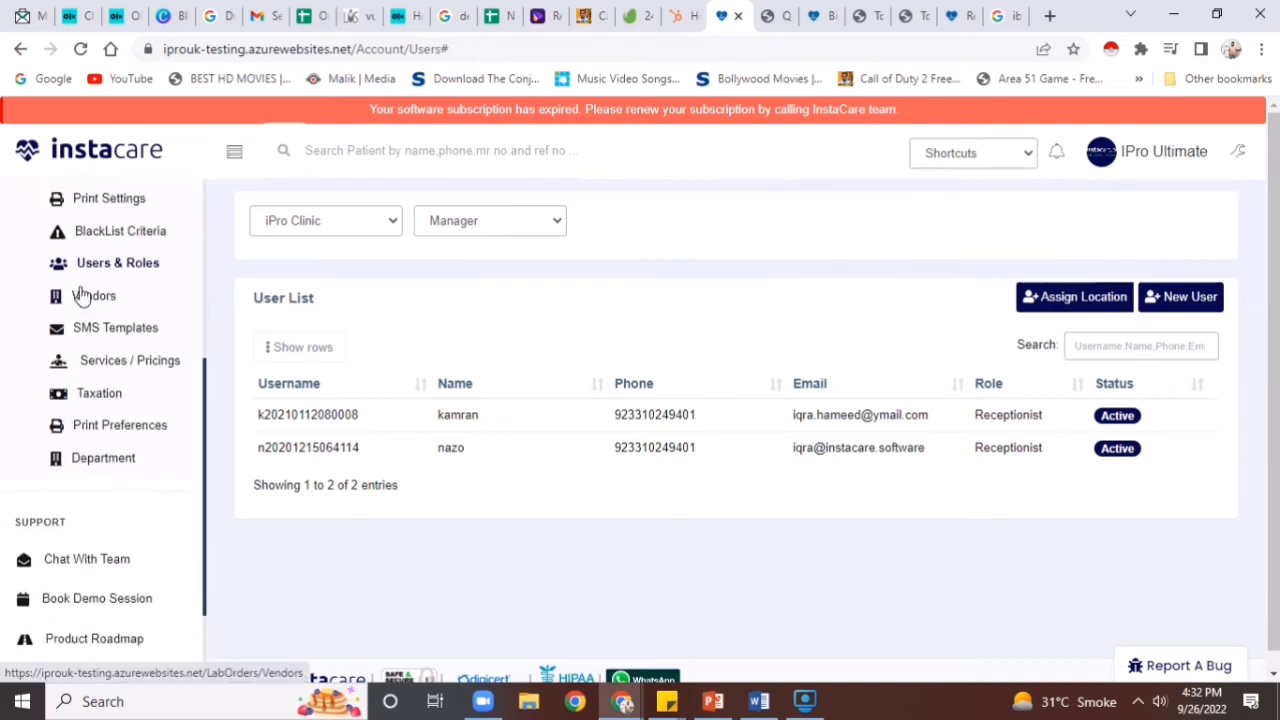
pyautogui.click(98, 338)
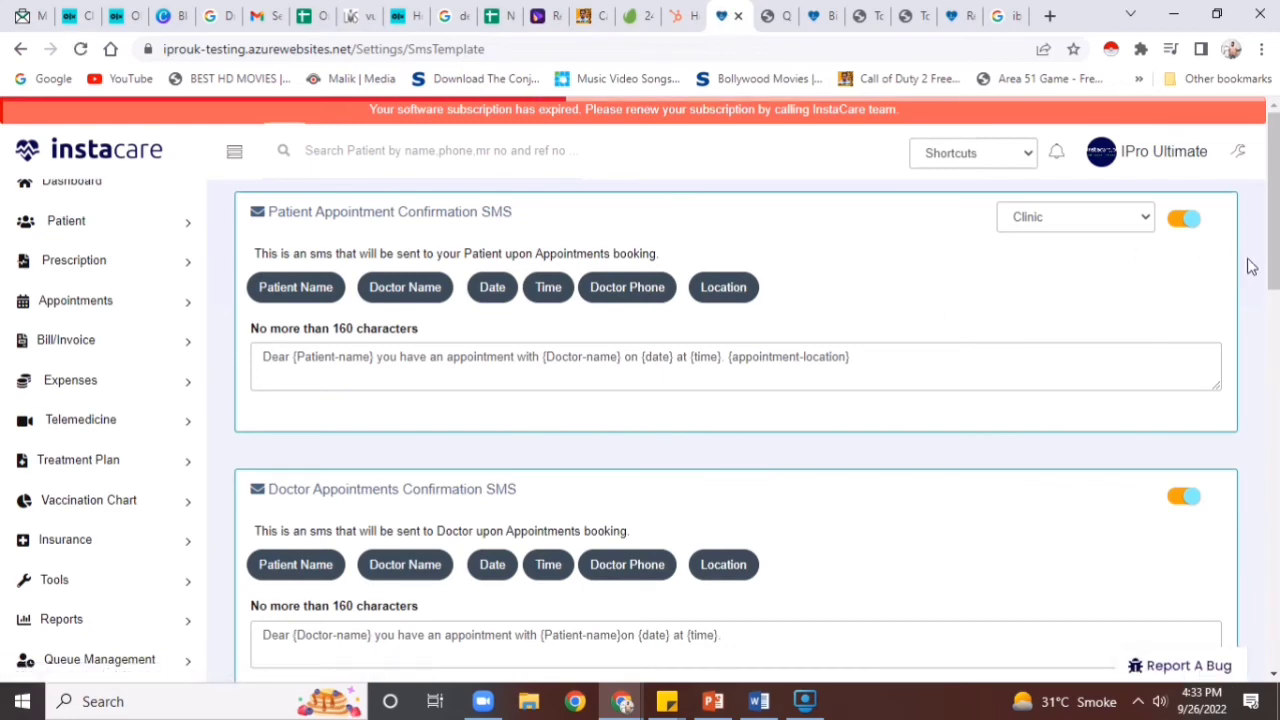
# Look through the SMS templates down to the enabled Bill/Invoice Detail SMS and save all
pyautogui.moveTo(1275, 270); pyautogui.dragTo(1275, 684)
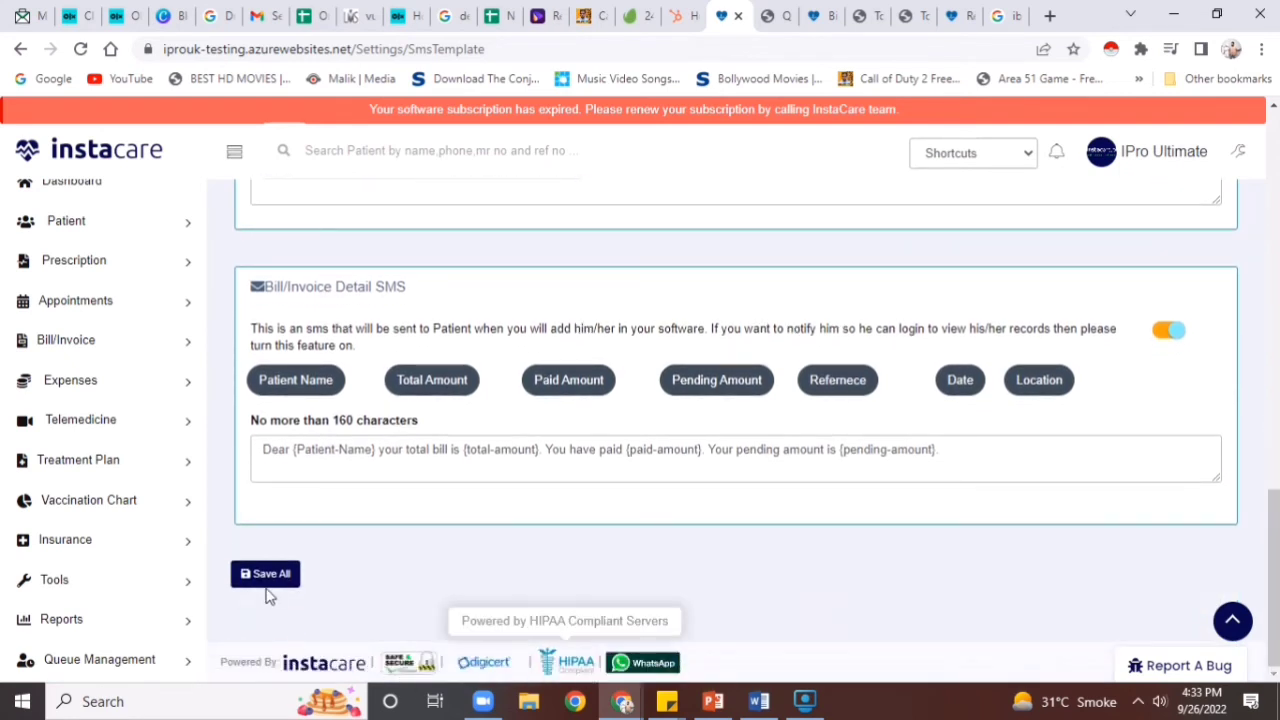
pyautogui.click(330, 448)
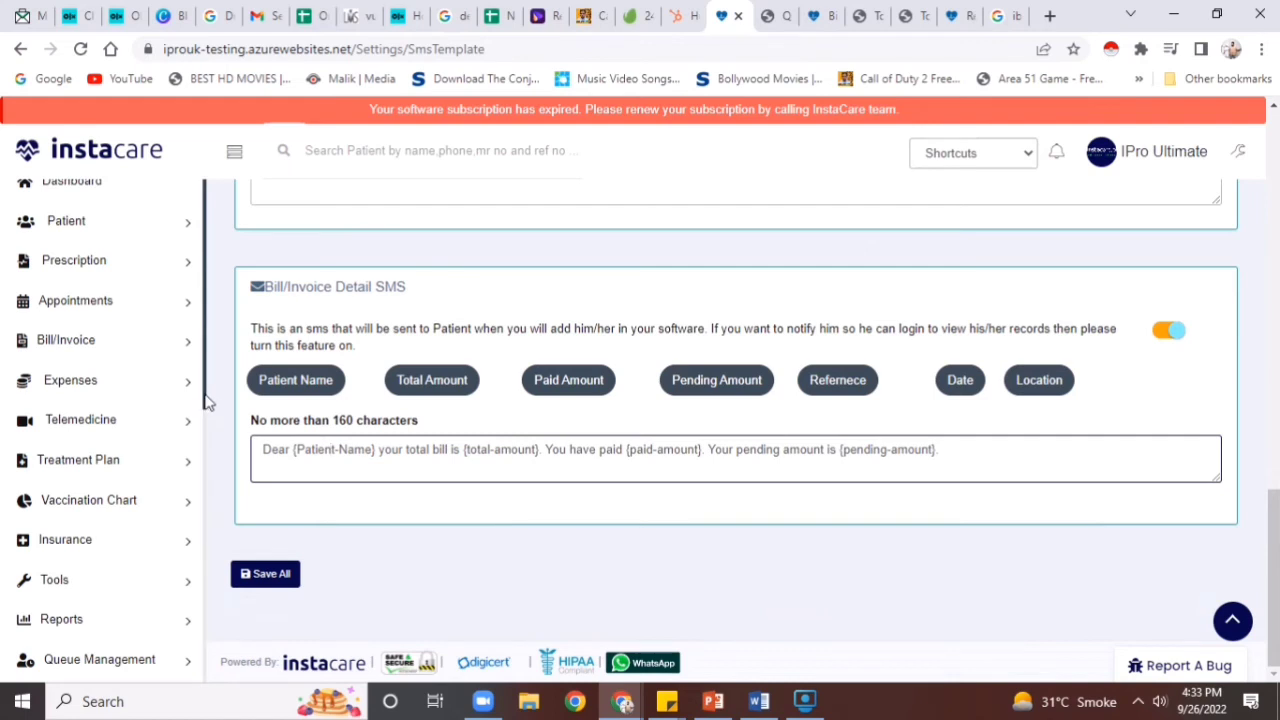
pyautogui.moveTo(205, 400); pyautogui.dragTo(208, 607)
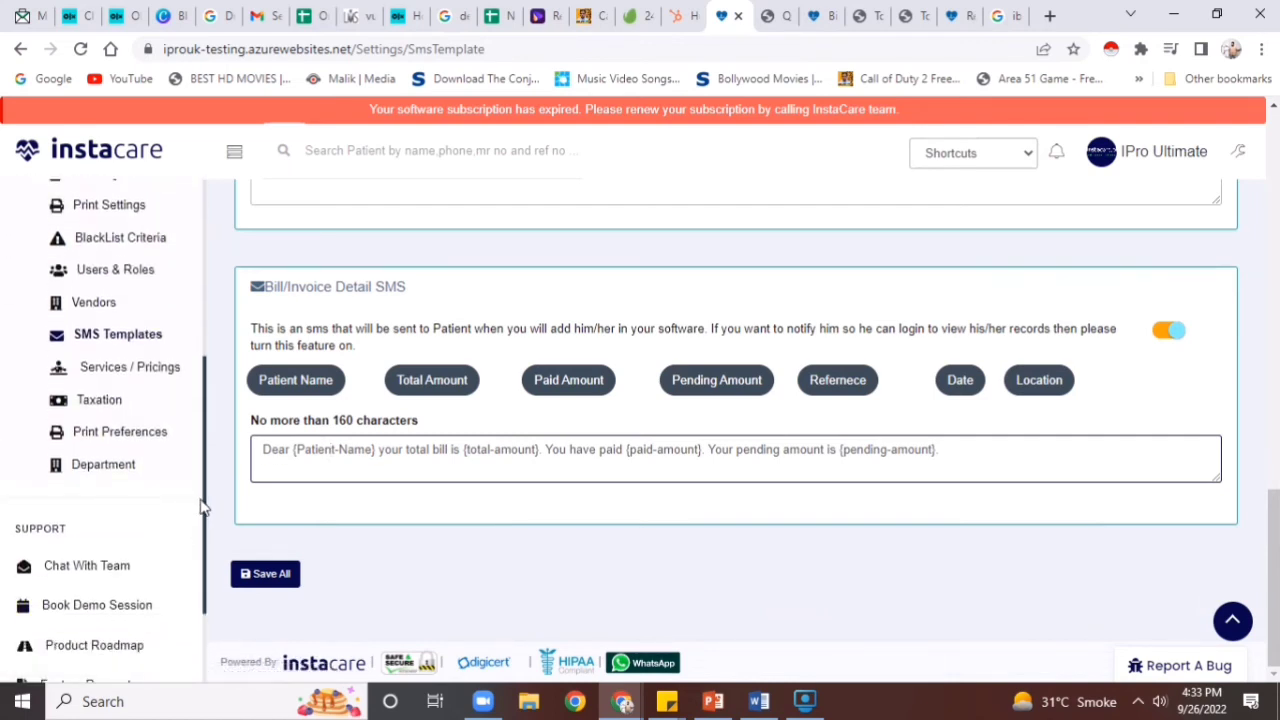
pyautogui.moveTo(200, 506); pyautogui.dragTo(200, 191)
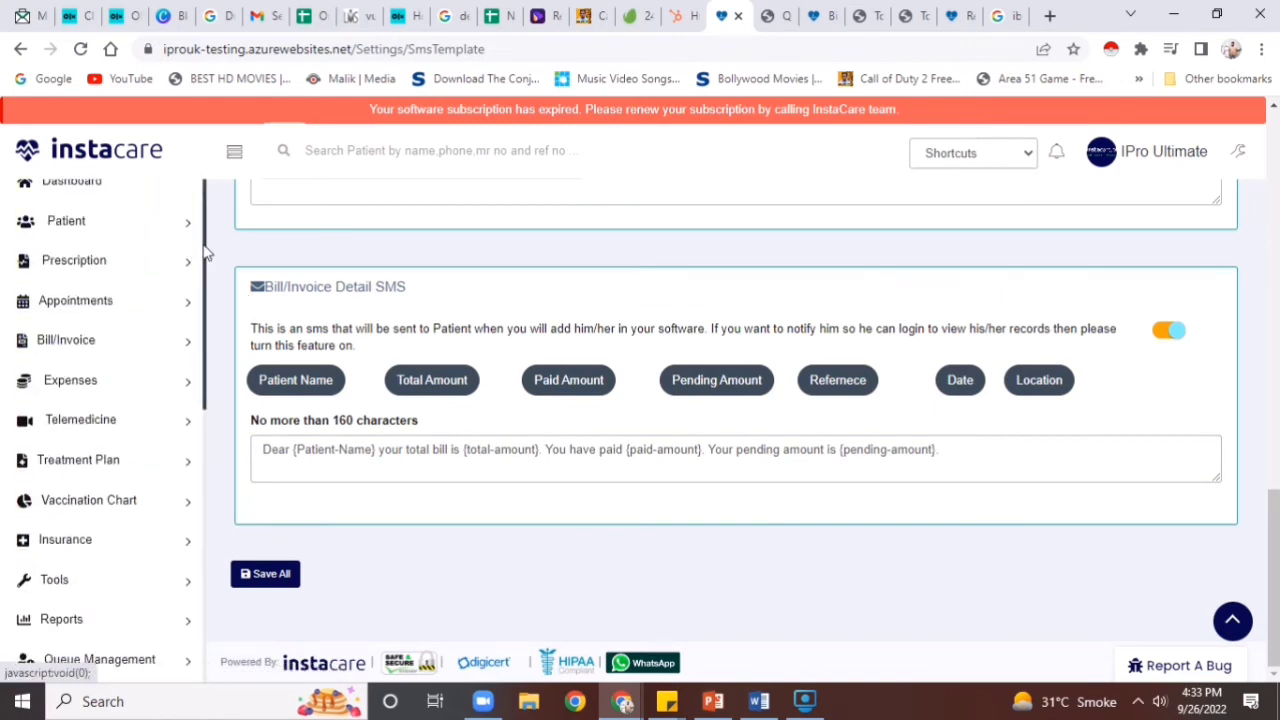
# In the patient Form Designer, uncheck BMI, Picture, Profession and Associated Service
pyautogui.click(176, 227)
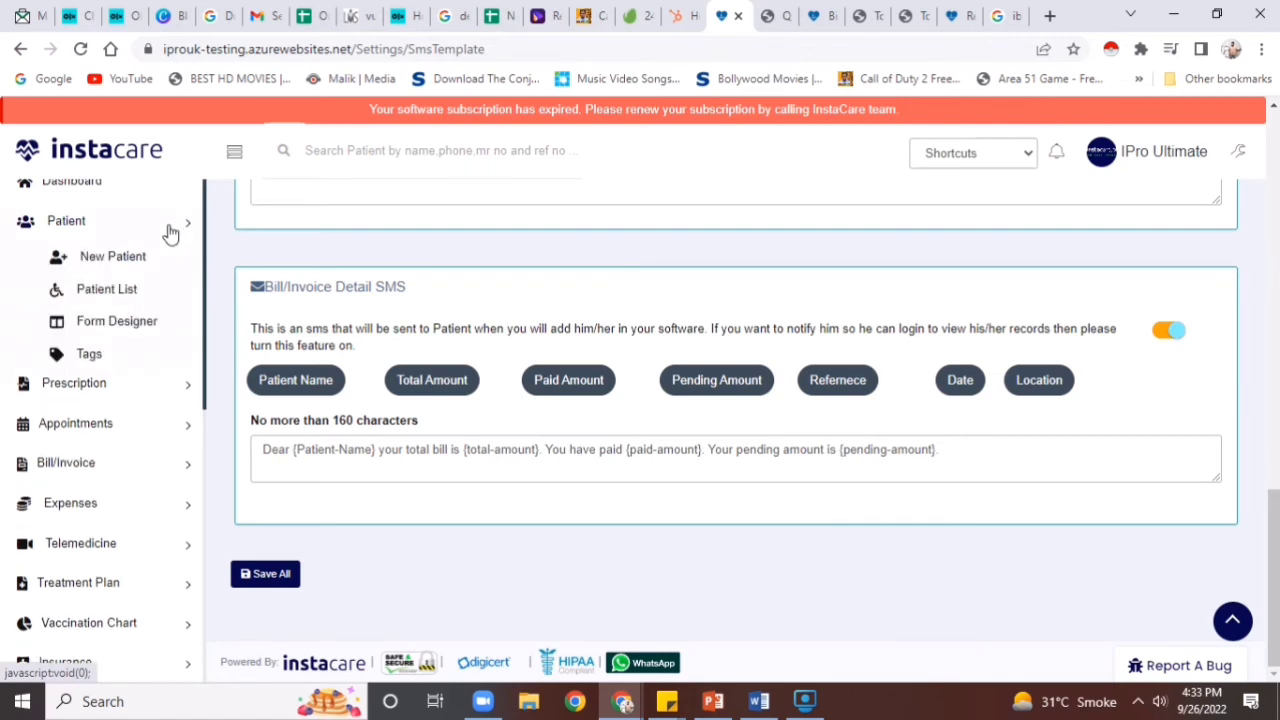
pyautogui.click(105, 292)
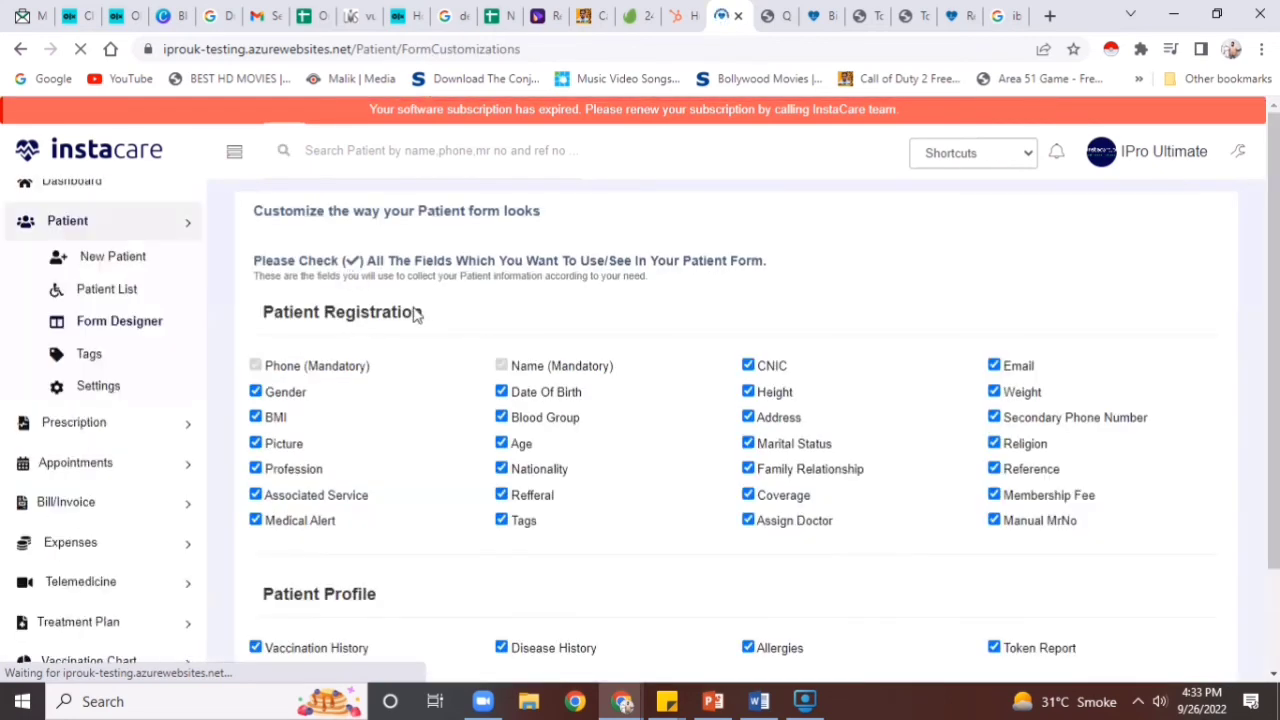
pyautogui.click(273, 417)
pyautogui.click(268, 443)
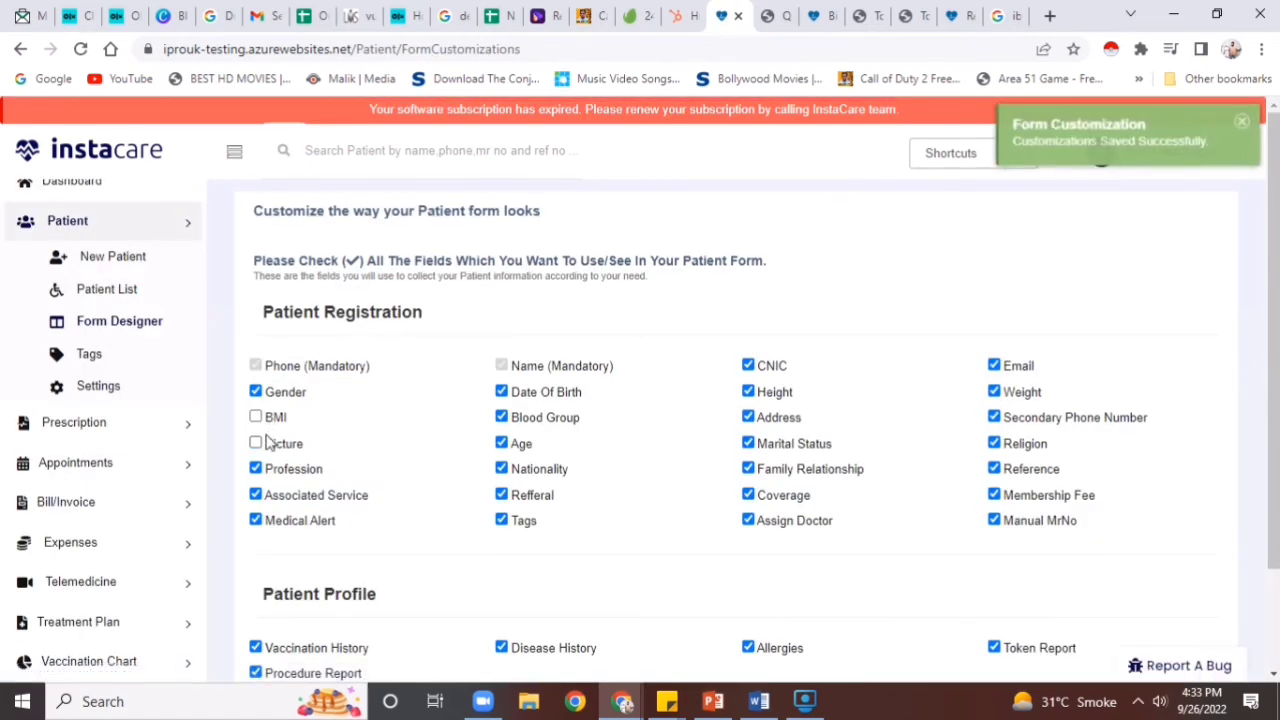
pyautogui.click(260, 468)
pyautogui.click(256, 495)
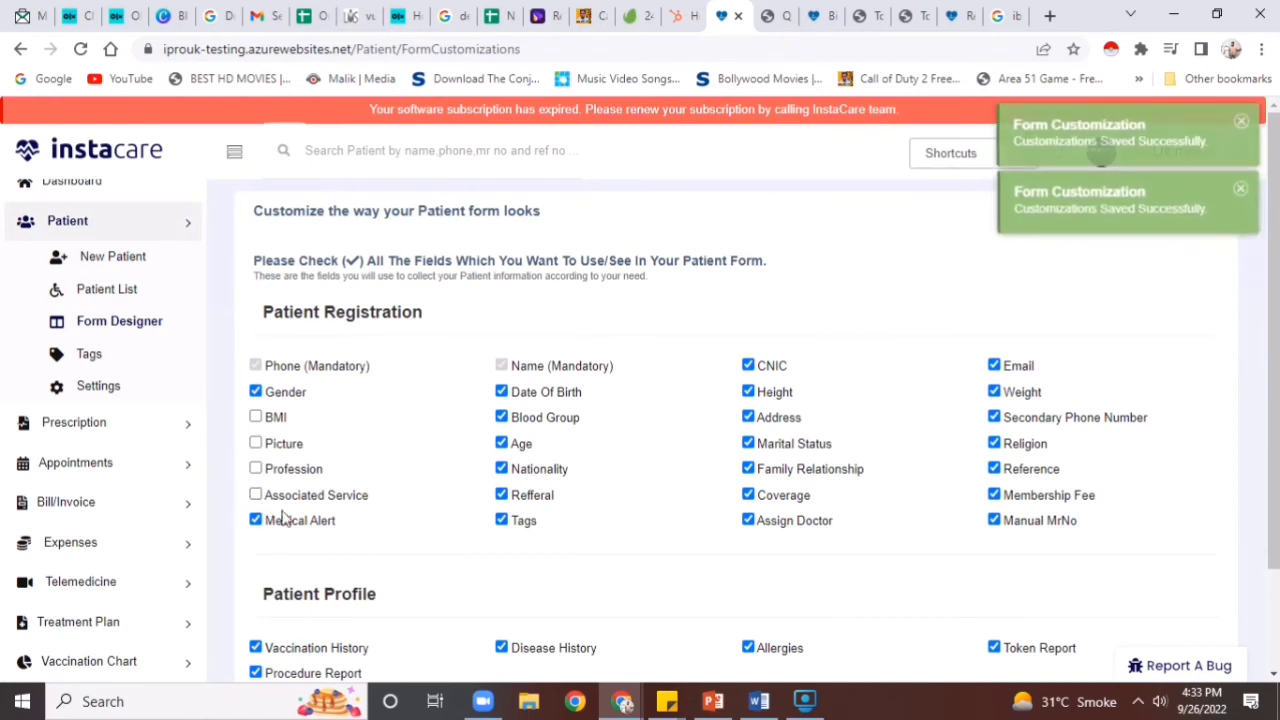
# Uncheck Refferal, Nationality, Date Of Birth, Blood Group and Age, then show the Patient List
pyautogui.click(502, 495)
pyautogui.click(502, 469)
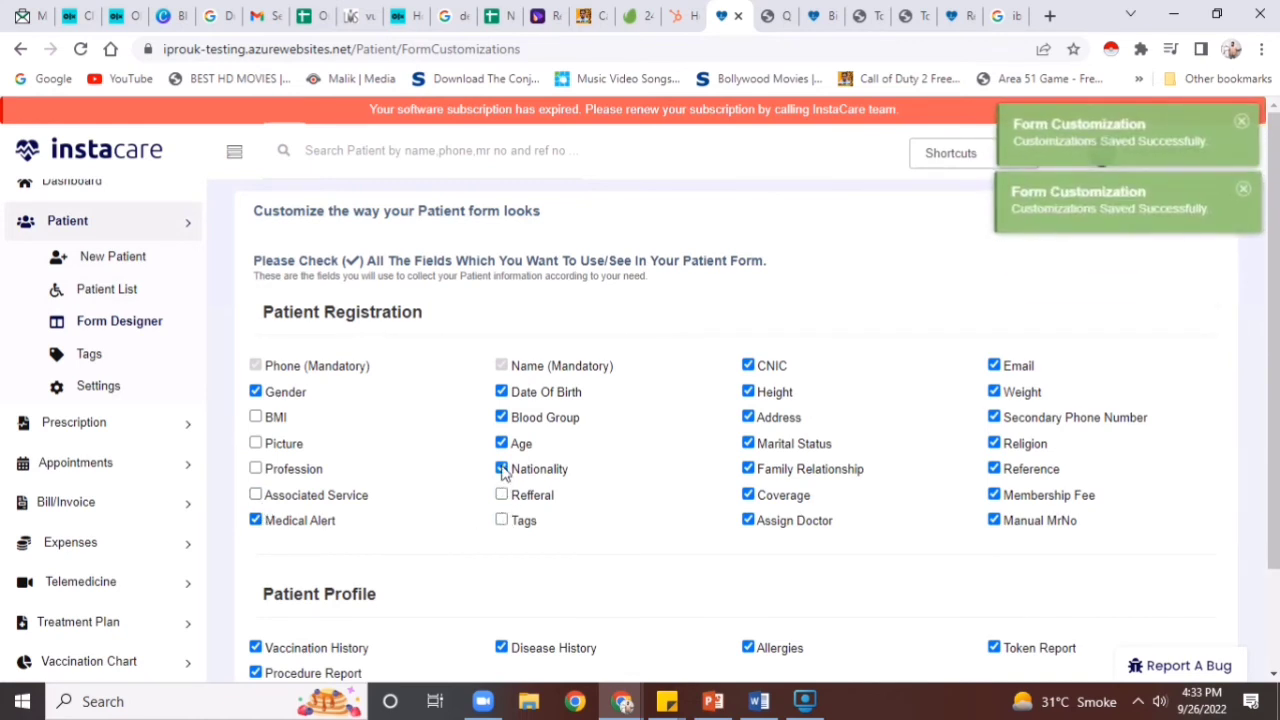
pyautogui.click(502, 392)
pyautogui.click(502, 417)
pyautogui.click(502, 443)
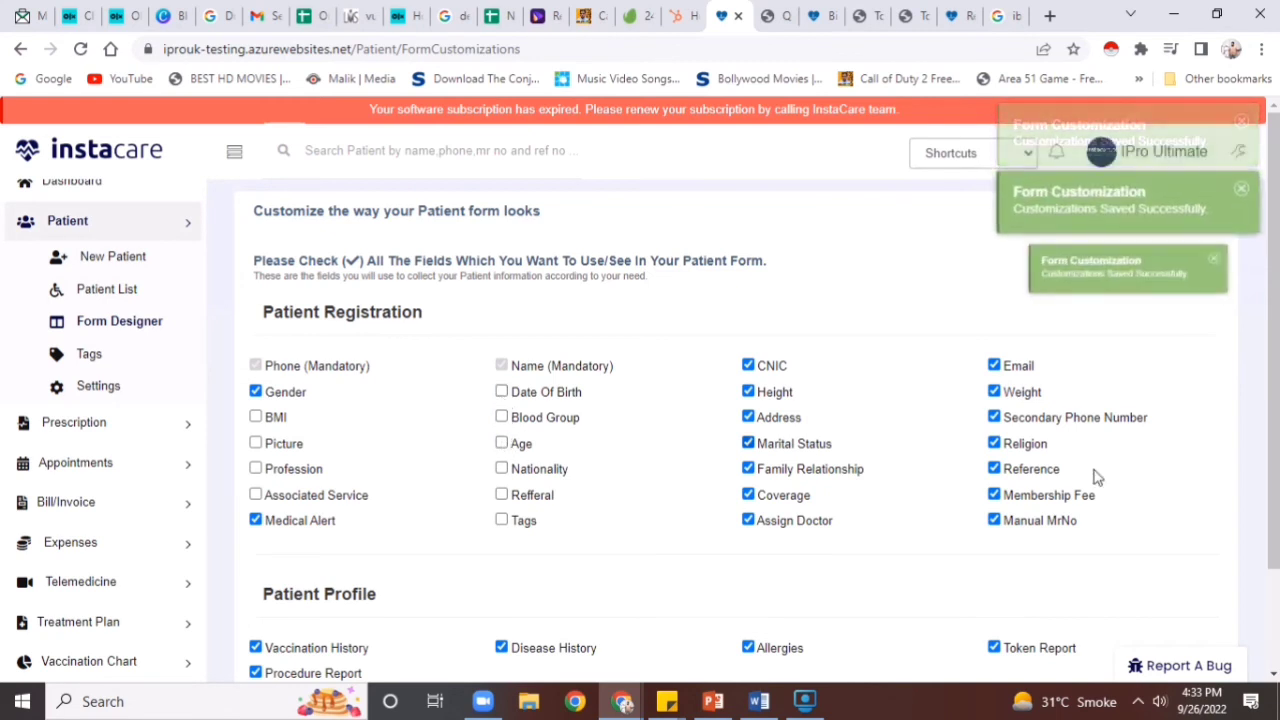
pyautogui.scroll(-3, 894, 578)
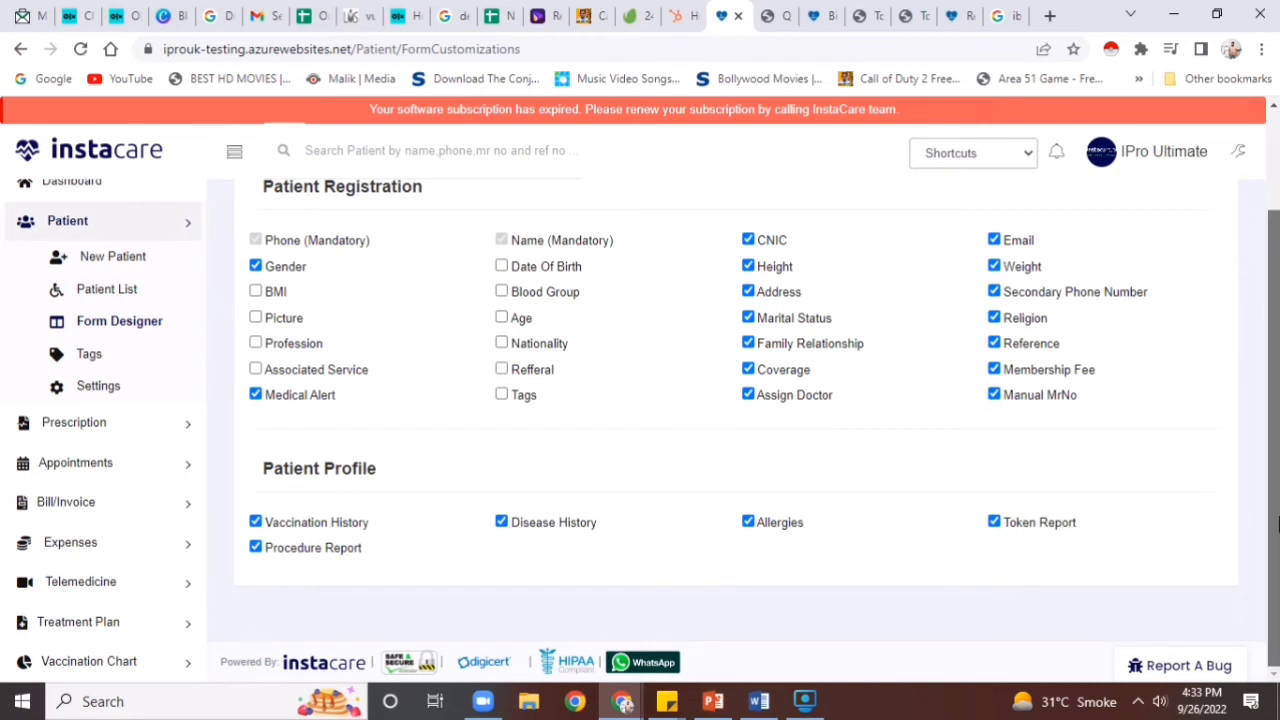
pyautogui.moveTo(1273, 568); pyautogui.dragTo(1262, 285)
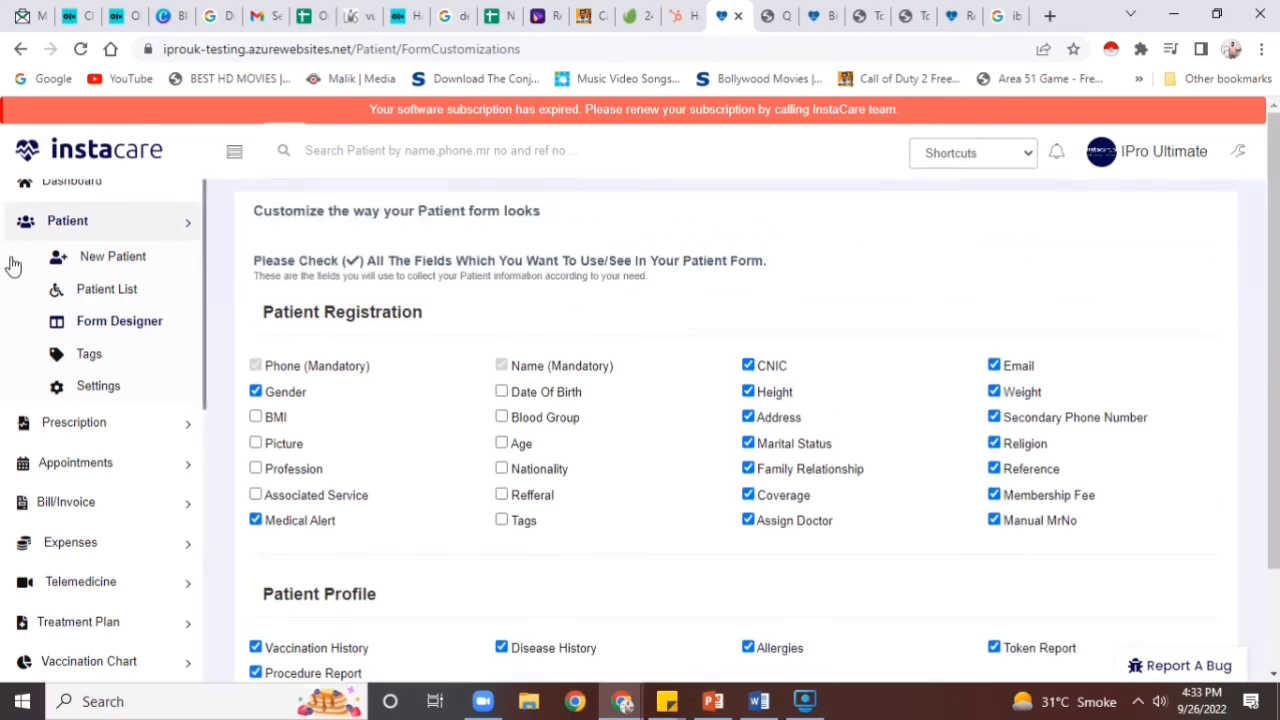
pyautogui.click(127, 293)
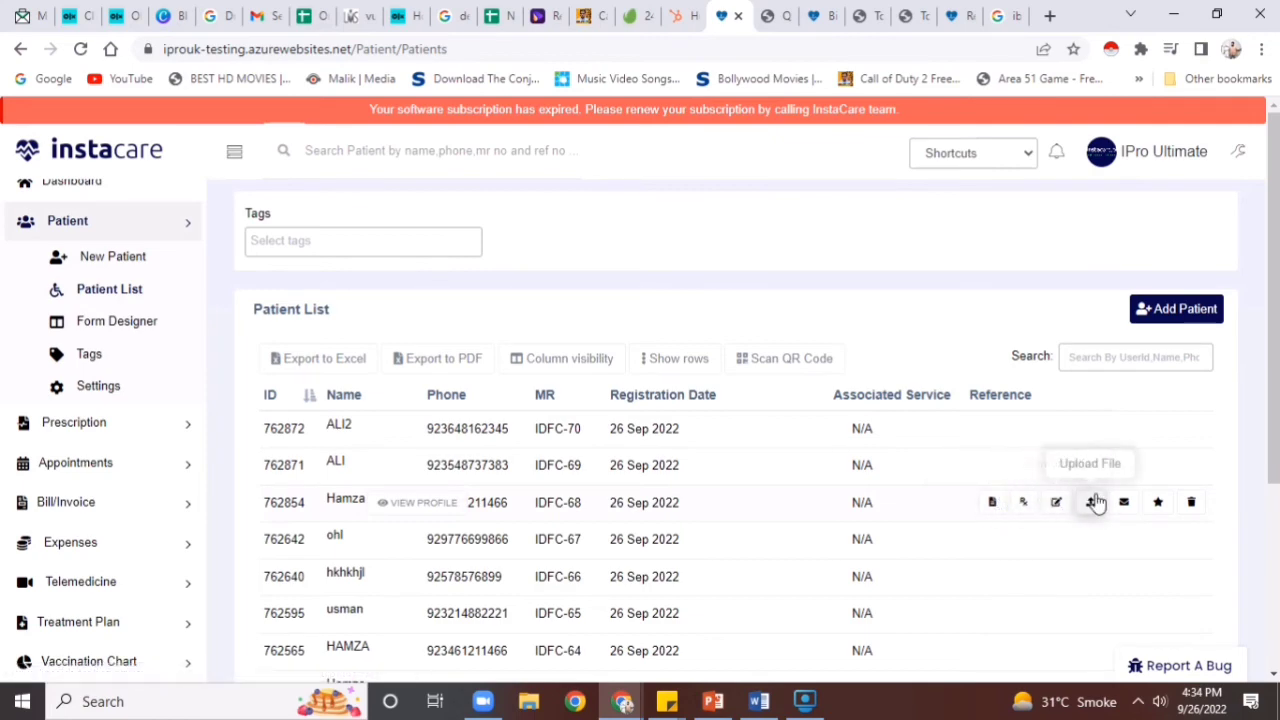
# Send the third patient the instant SMS 'hallo you appointment is book' and acknowledge the confirmation
pyautogui.click(1121, 502)
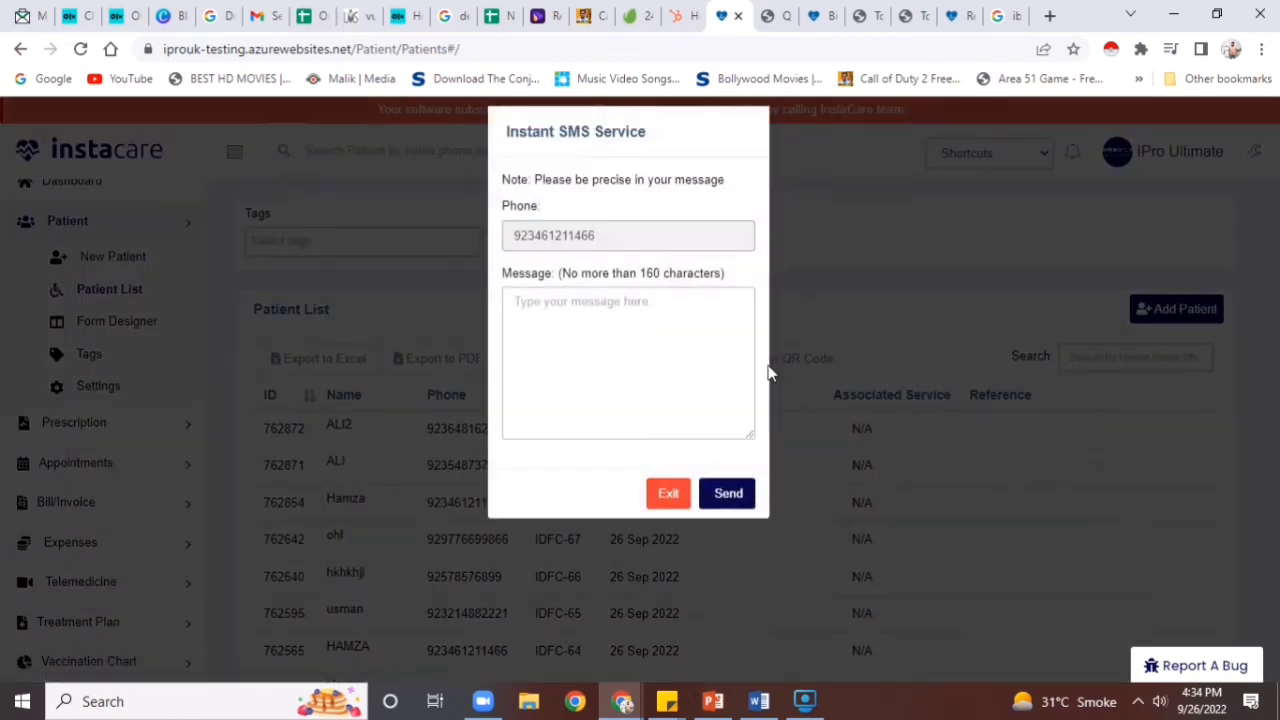
pyautogui.click(646, 333)
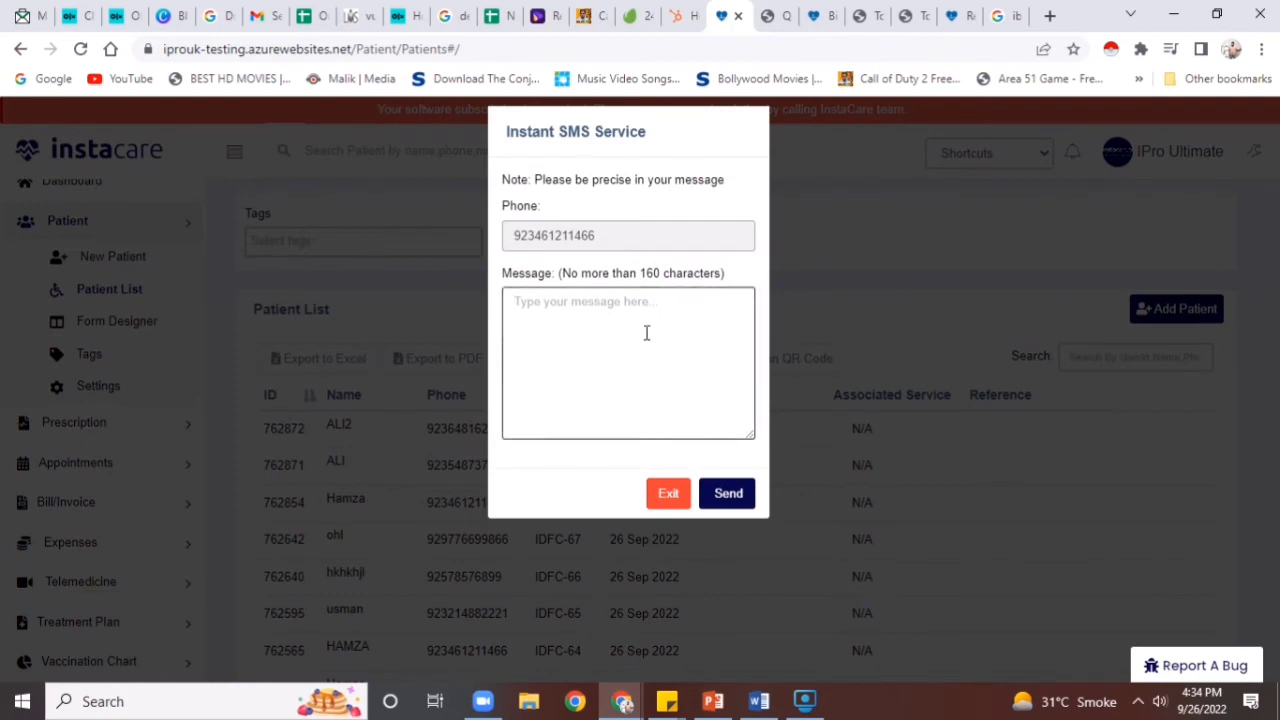
pyautogui.write('hello you appointment is book')
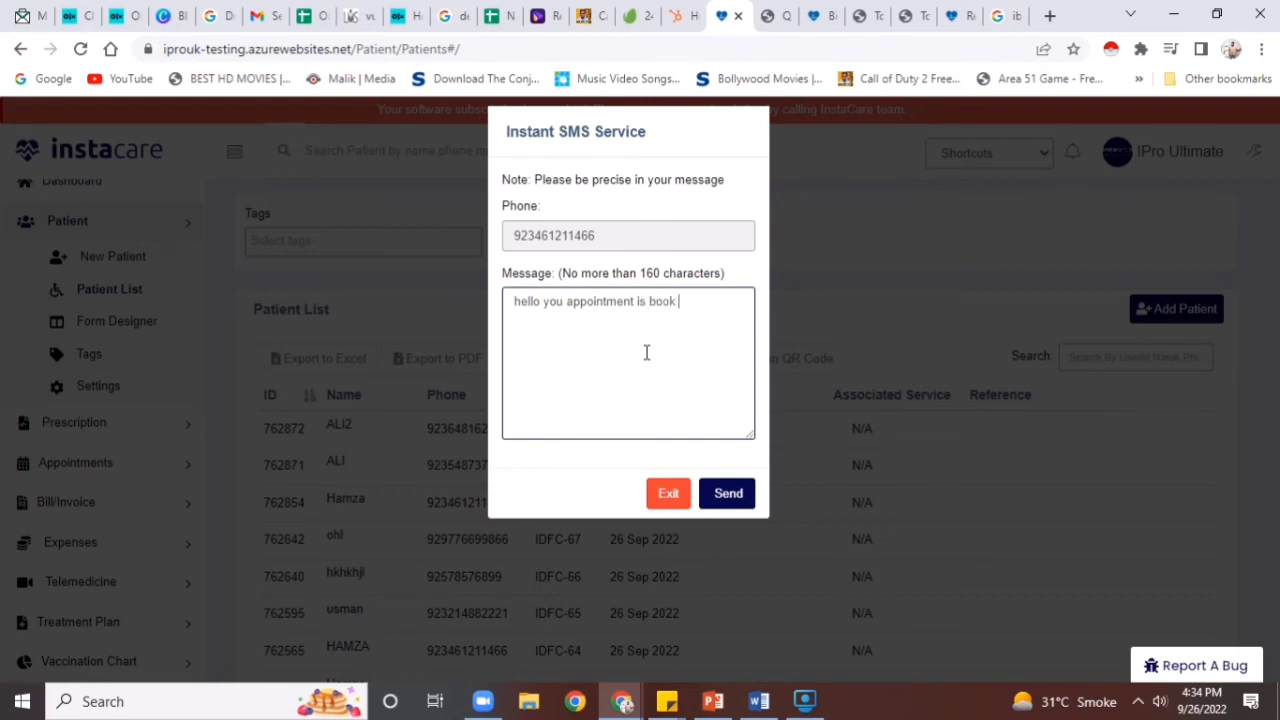
pyautogui.click(708, 500)
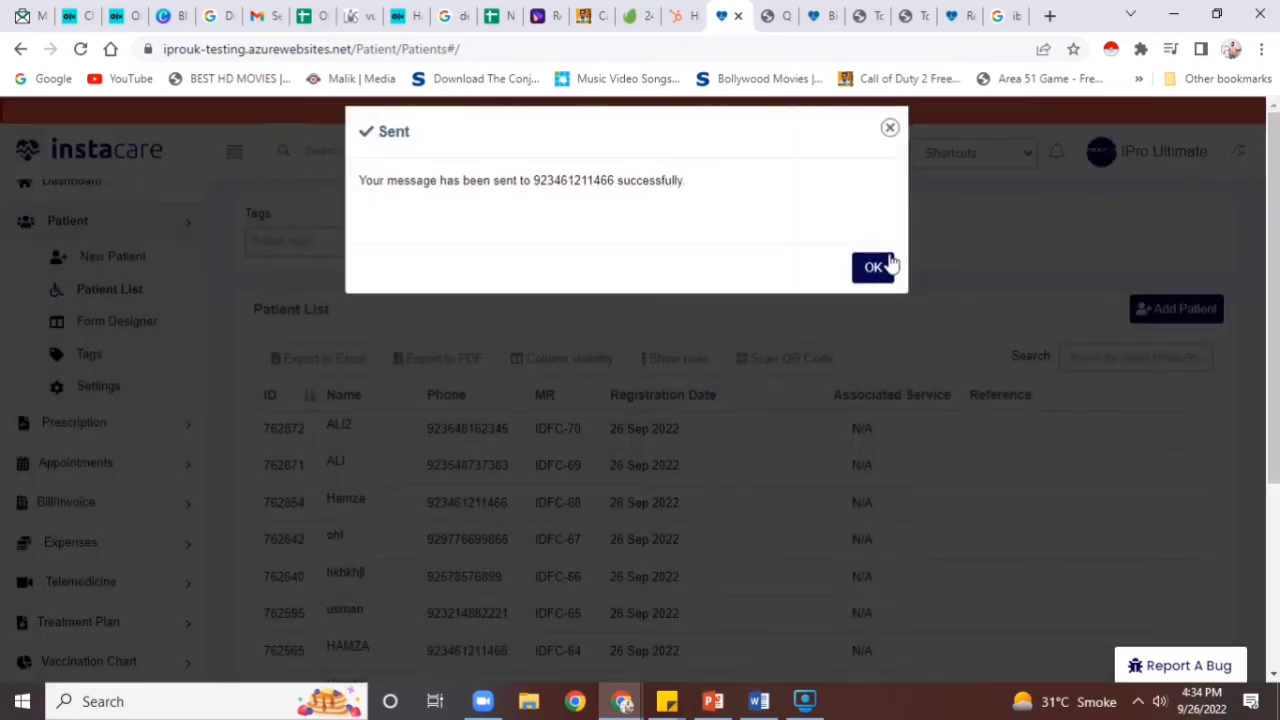
pyautogui.click(886, 264)
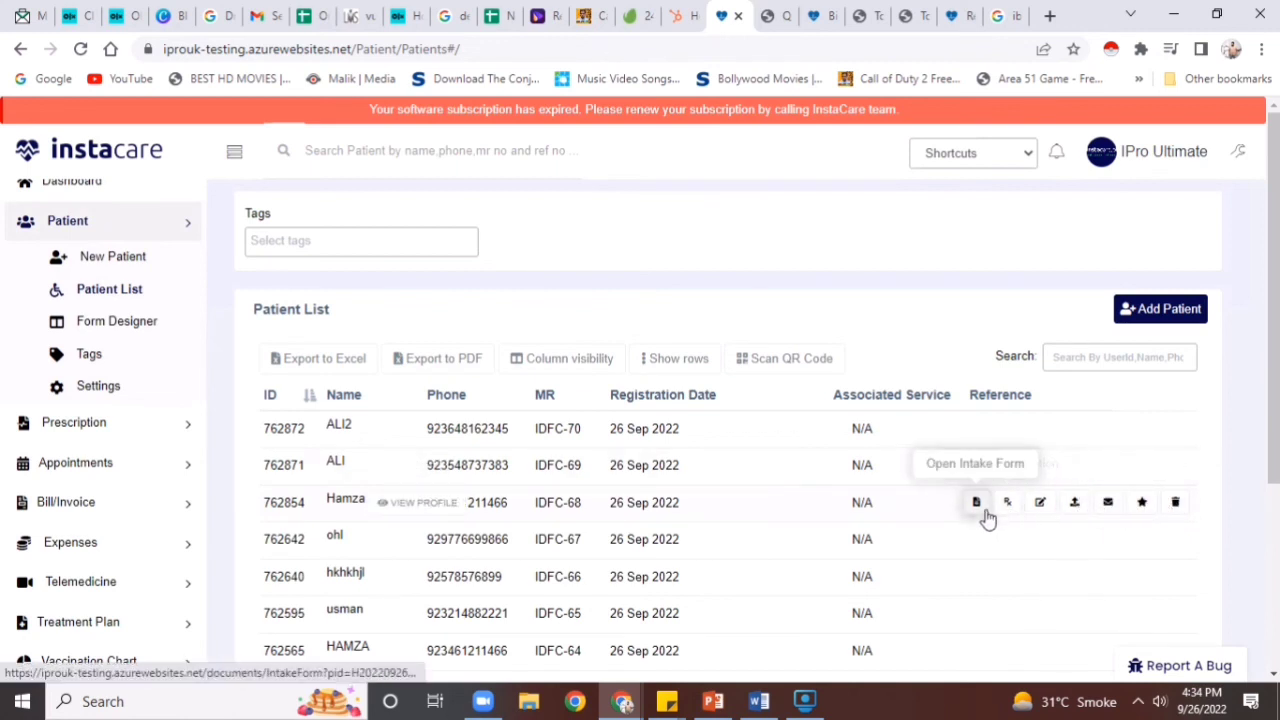
pyautogui.rightClick(1037, 507)
pyautogui.press('Escape')
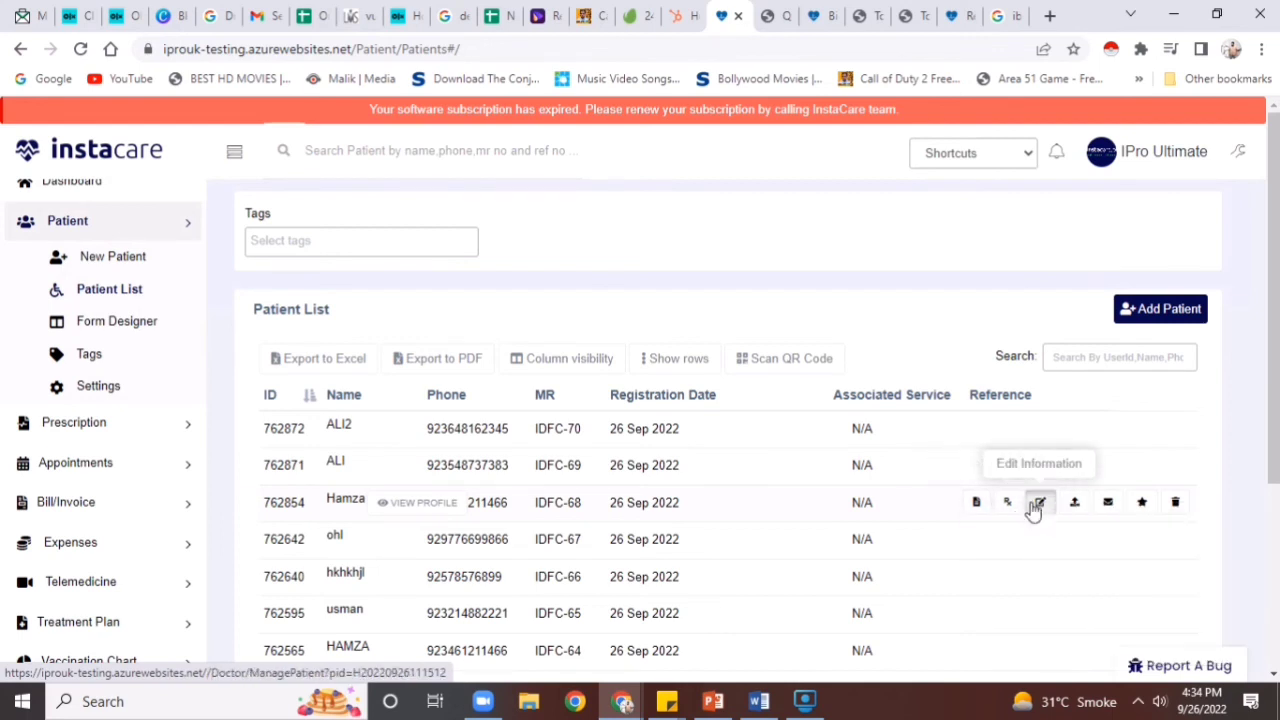
# Review the patient's editable details, then open the prescription history showing the 26 Sep 2022 'cold headache' entry
pyautogui.click(1037, 507)
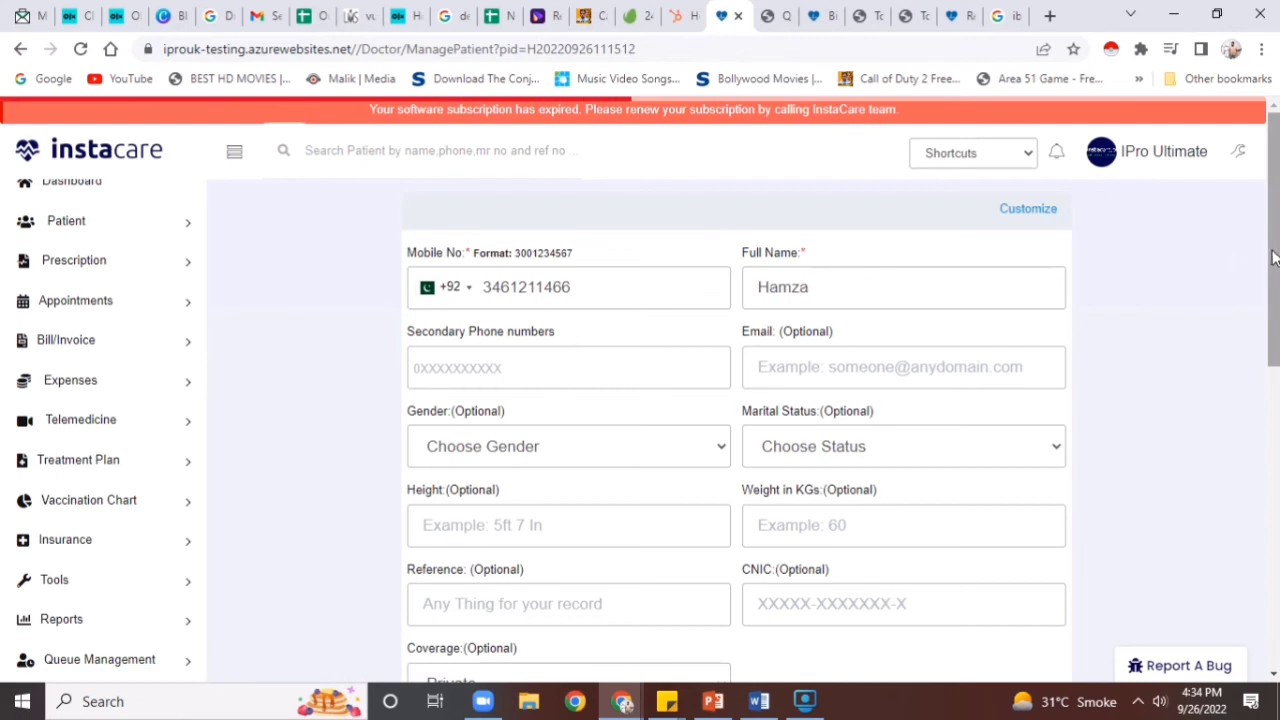
pyautogui.moveTo(1274, 252); pyautogui.dragTo(1266, 587)
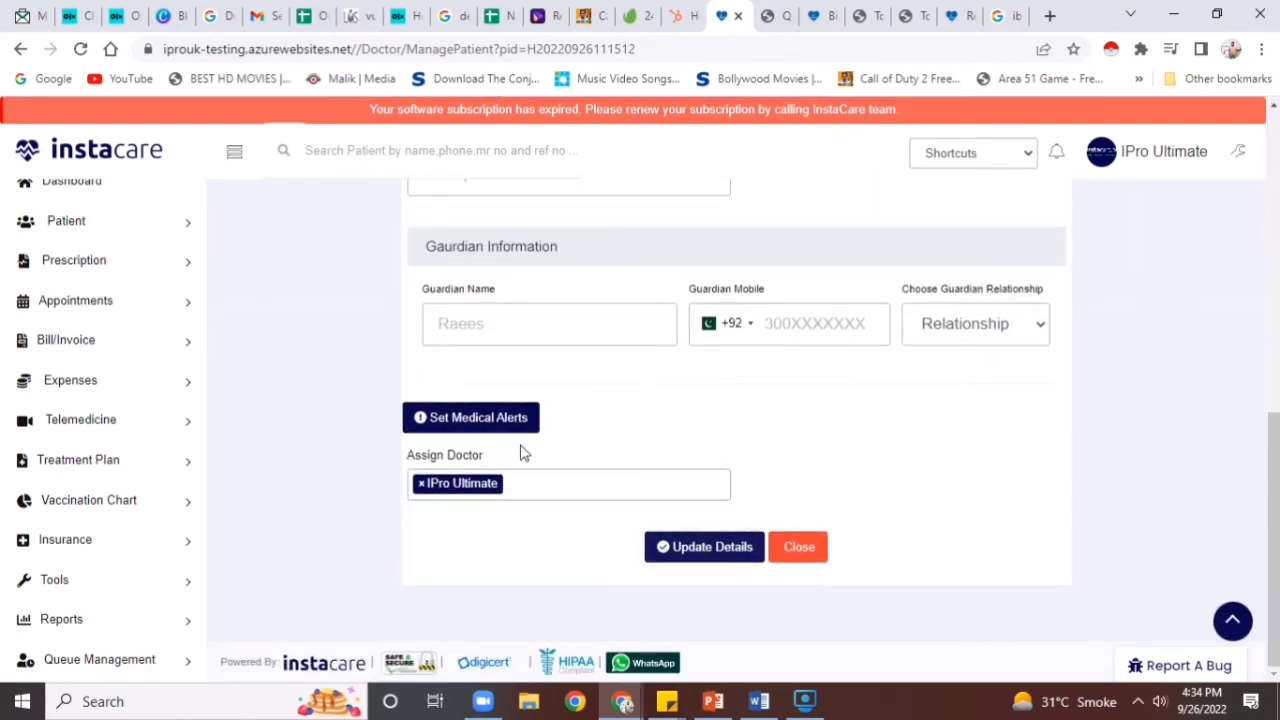
pyautogui.click(145, 260)
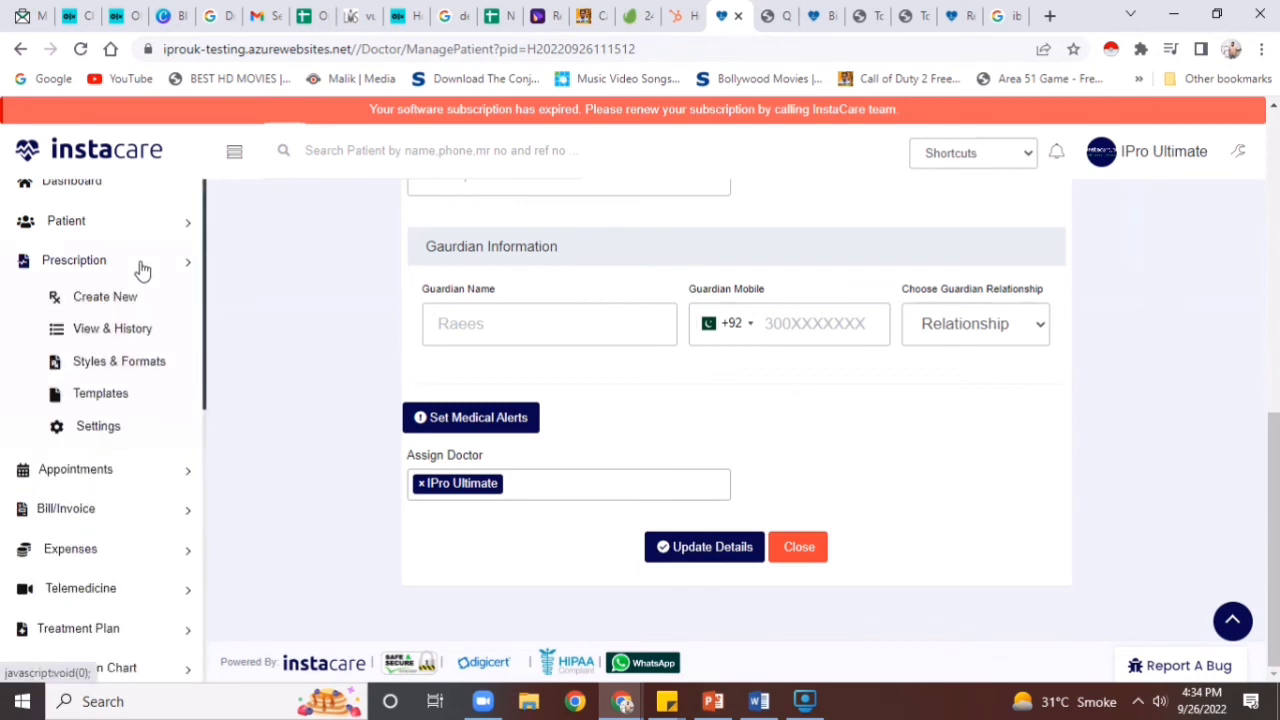
pyautogui.click(120, 328)
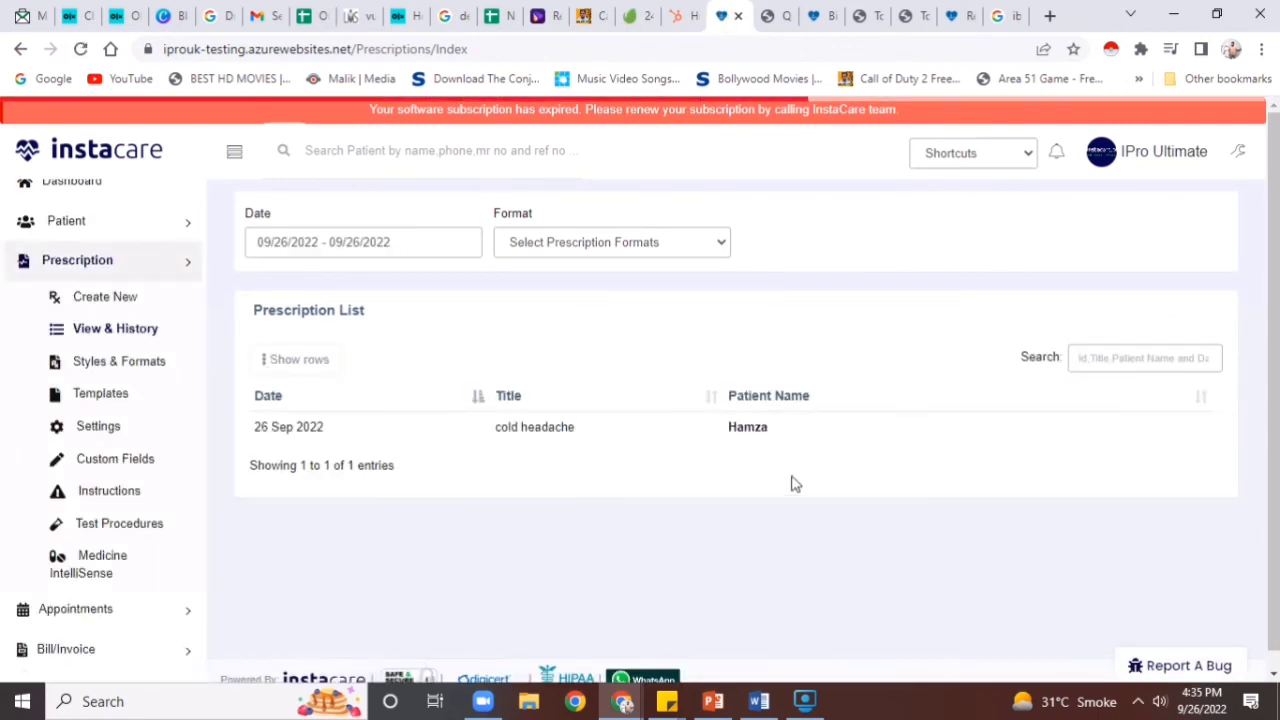
# Send the cold headache prescription to the patient by SMS and open its print view
pyautogui.moveTo(1080, 423)
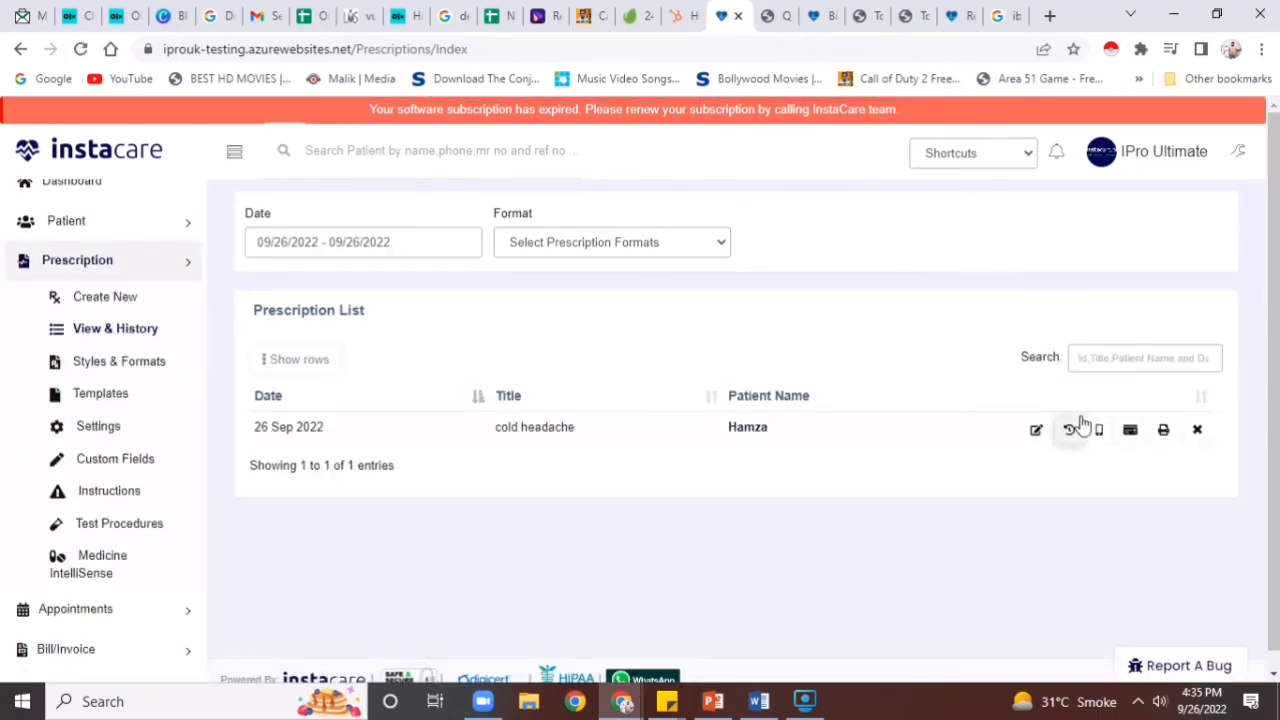
pyautogui.click(1096, 430)
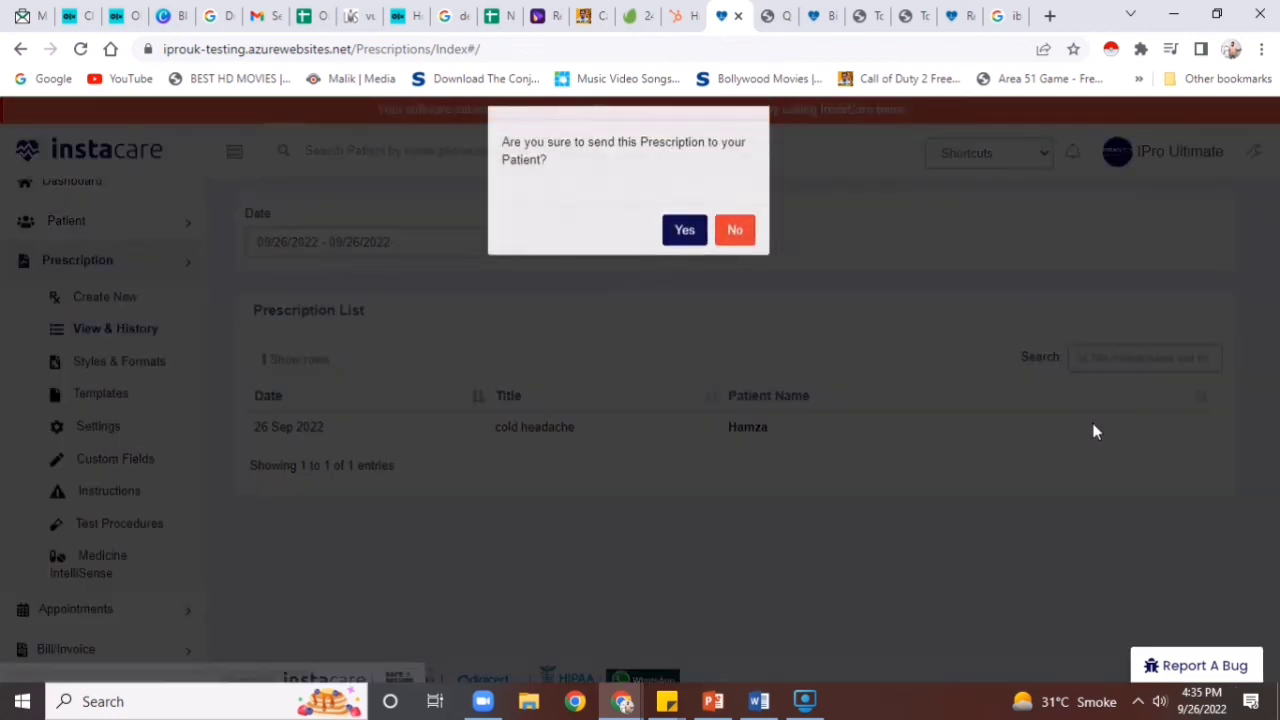
pyautogui.click(684, 265)
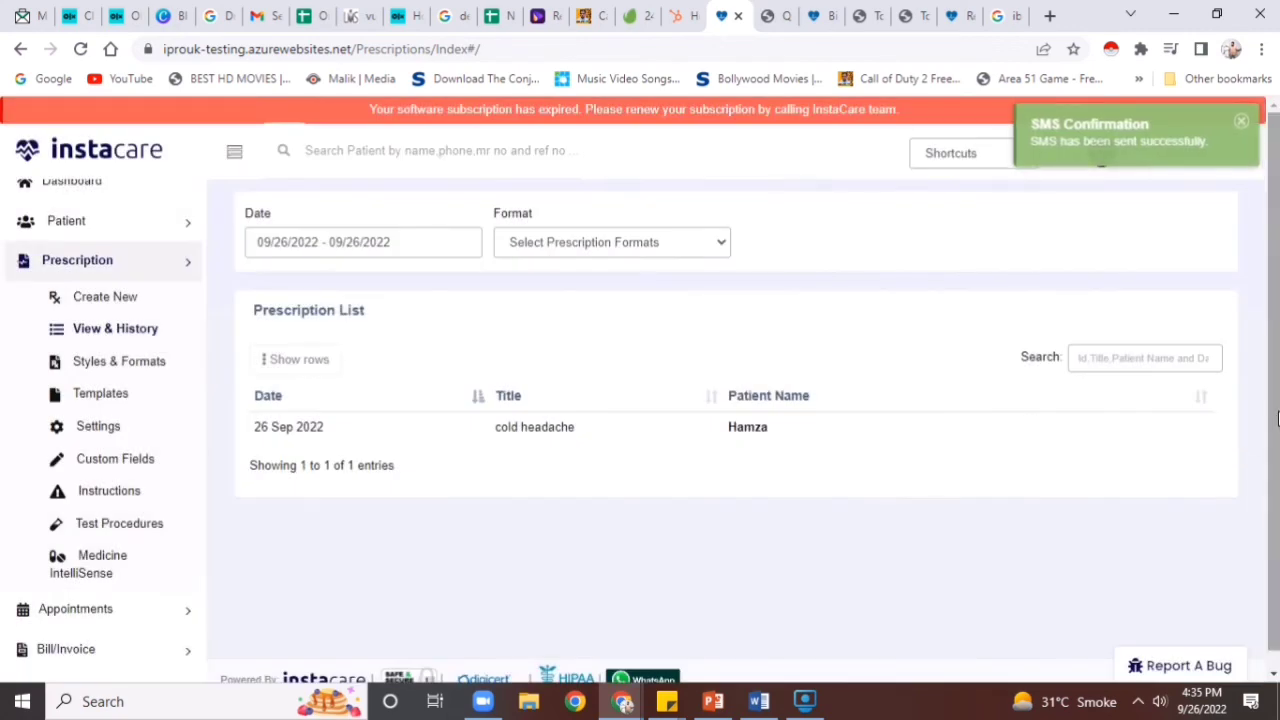
pyautogui.scroll(-1, 1268, 418)
pyautogui.moveTo(1120, 423)
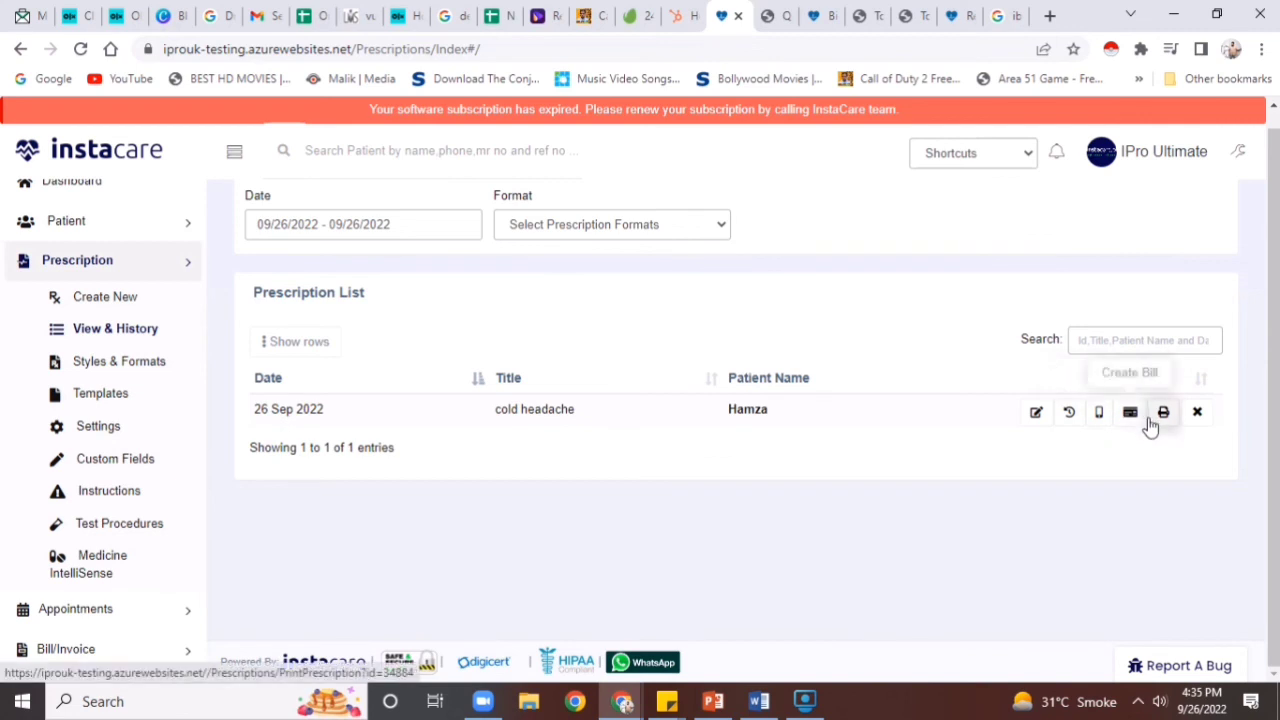
pyautogui.click(1152, 416)
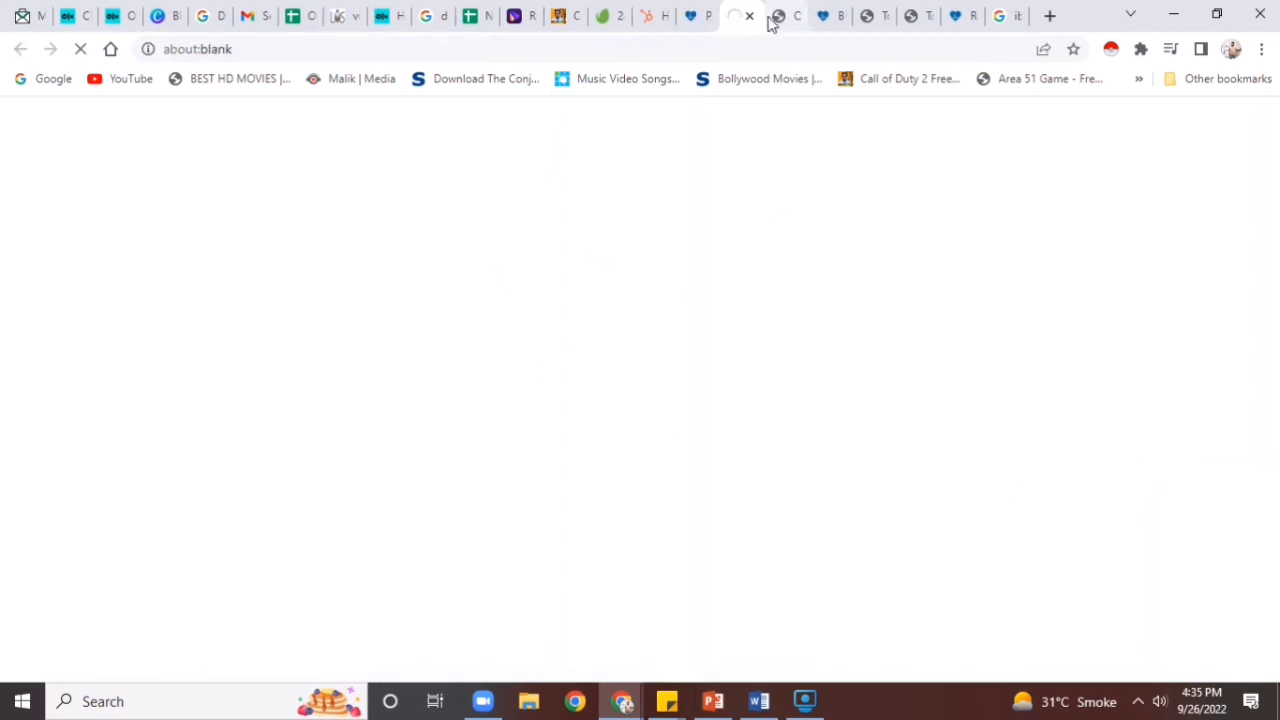
# Back on the prescription list, open the bill list from the Bill/Invoice menu
pyautogui.click(691, 15)
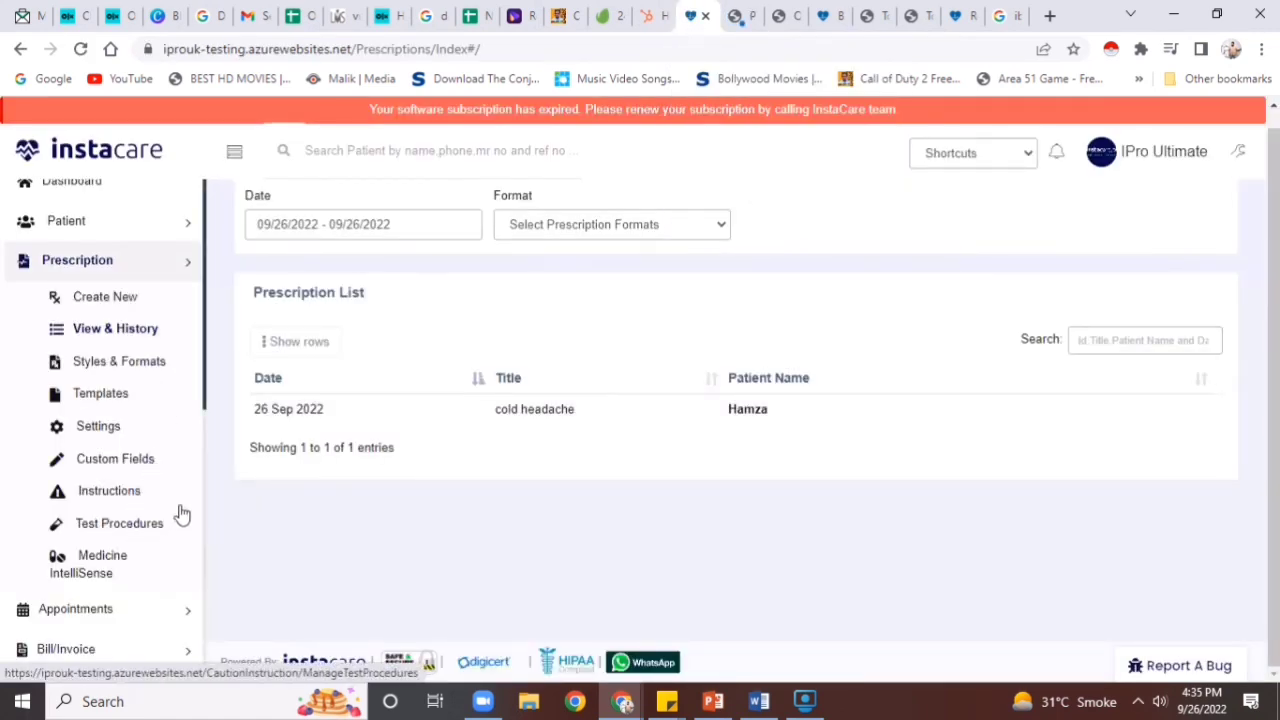
pyautogui.moveTo(205, 400); pyautogui.dragTo(200, 494)
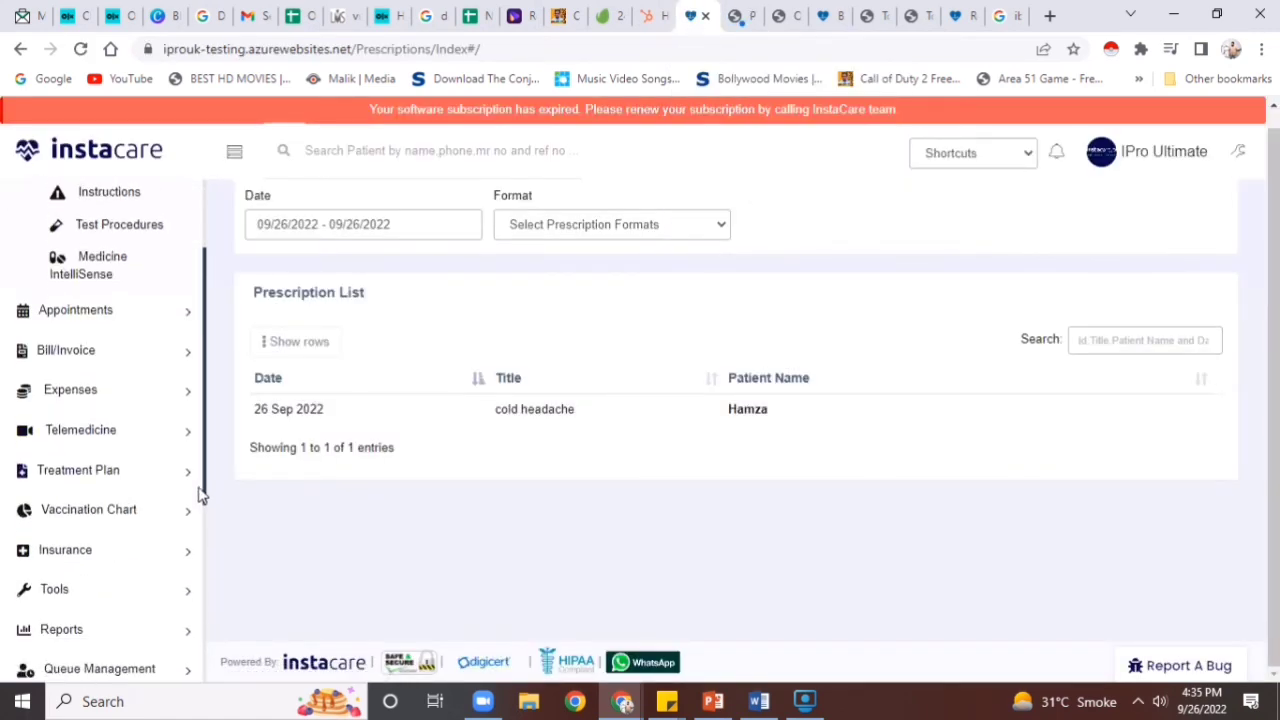
pyautogui.click(134, 355)
pyautogui.scroll(-3, 131, 366)
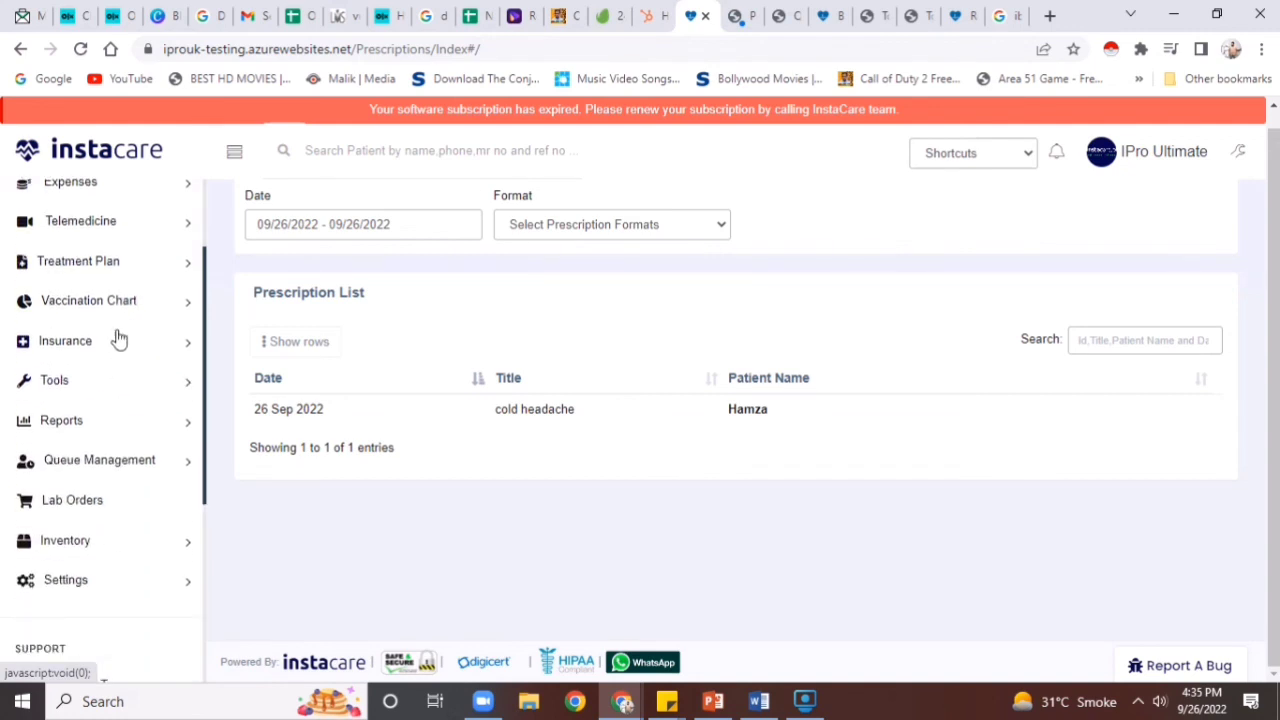
pyautogui.scroll(3, 206, 323)
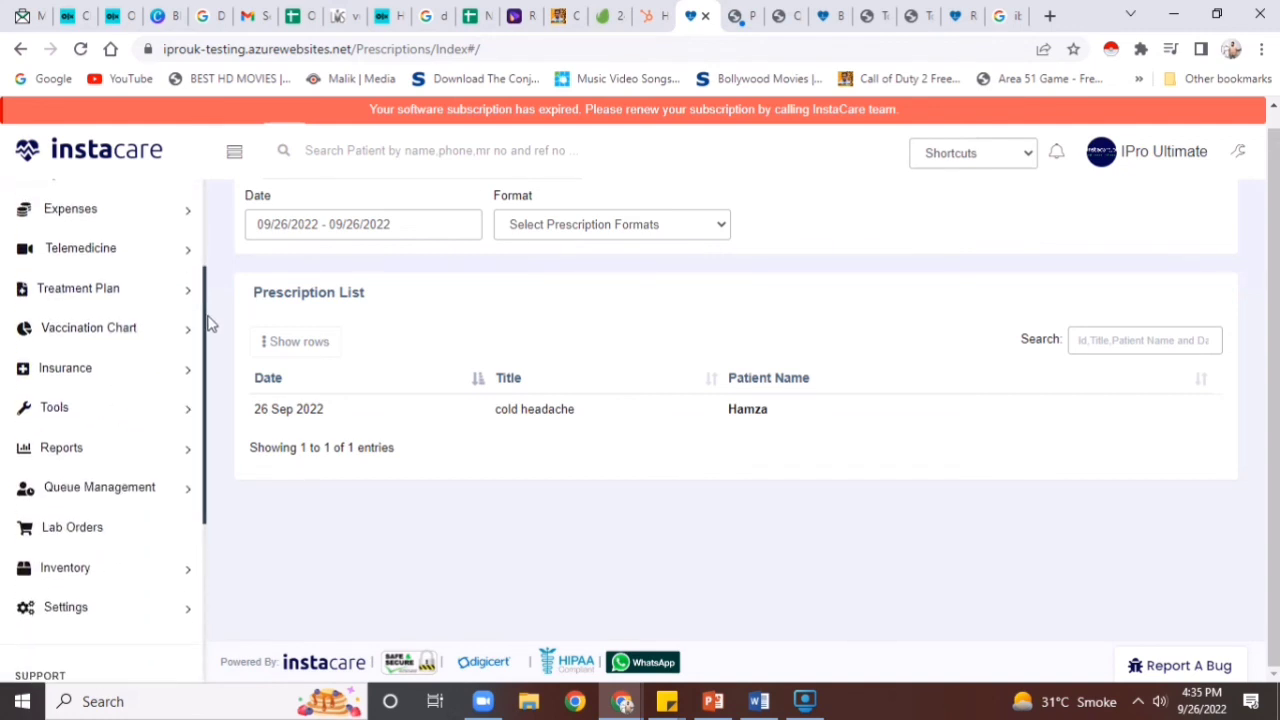
pyautogui.scroll(2, 213, 228)
pyautogui.click(86, 409)
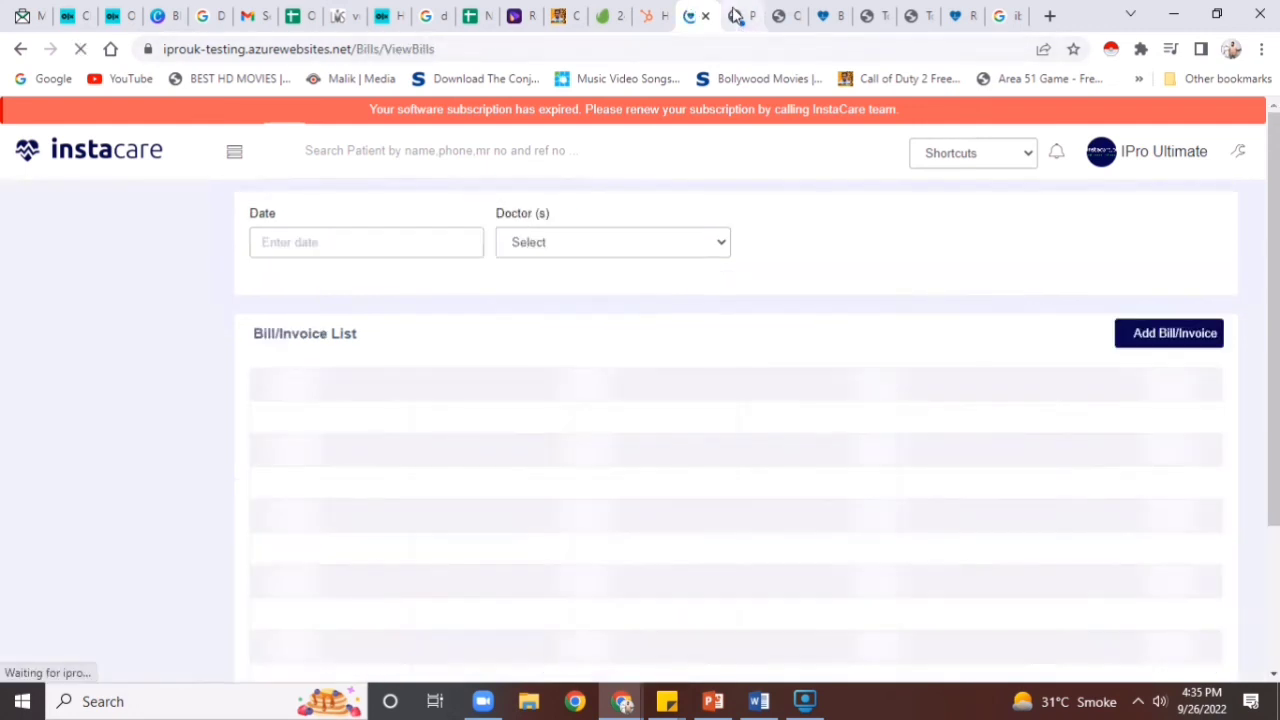
pyautogui.click(735, 17)
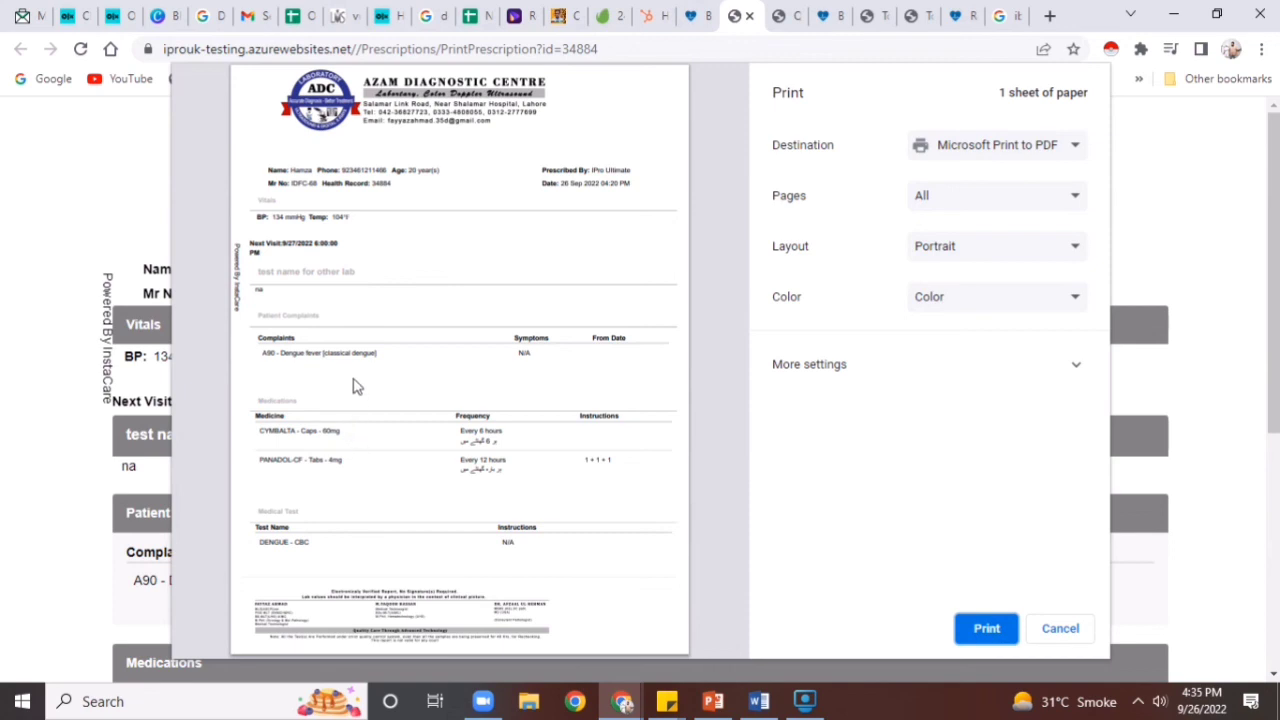
pyautogui.click(700, 17)
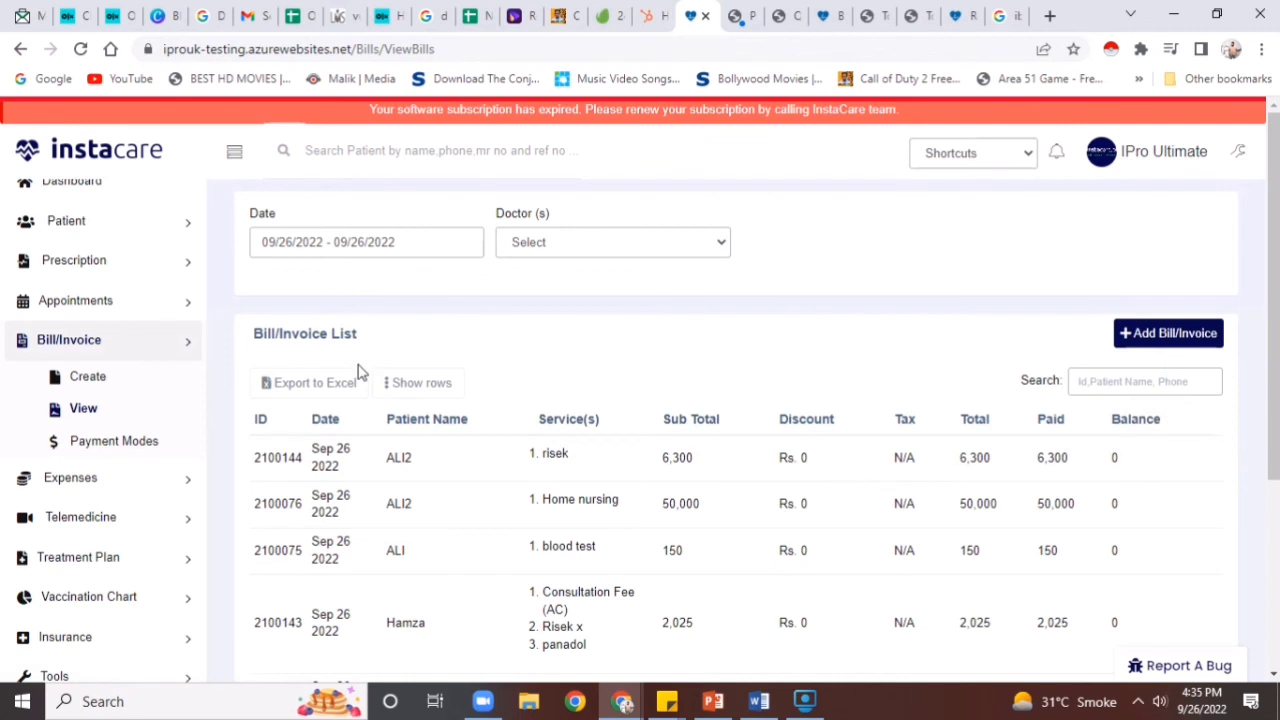
pyautogui.click(94, 272)
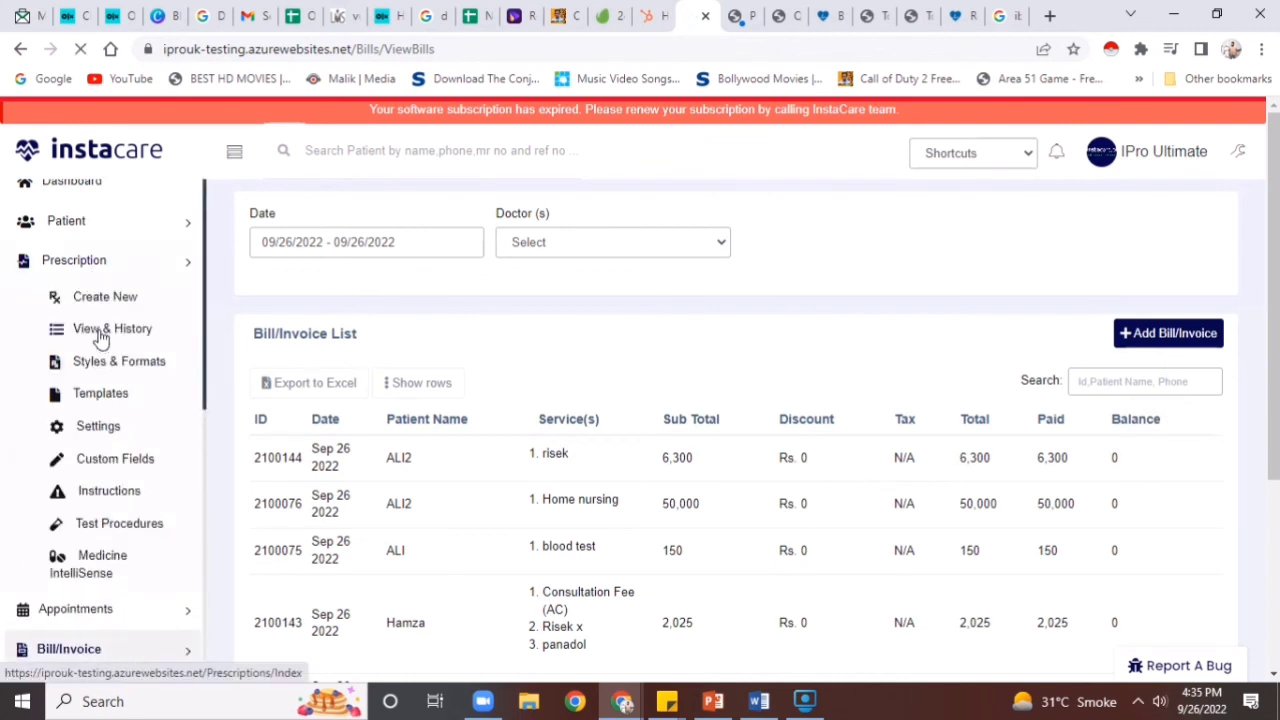
pyautogui.click(100, 336)
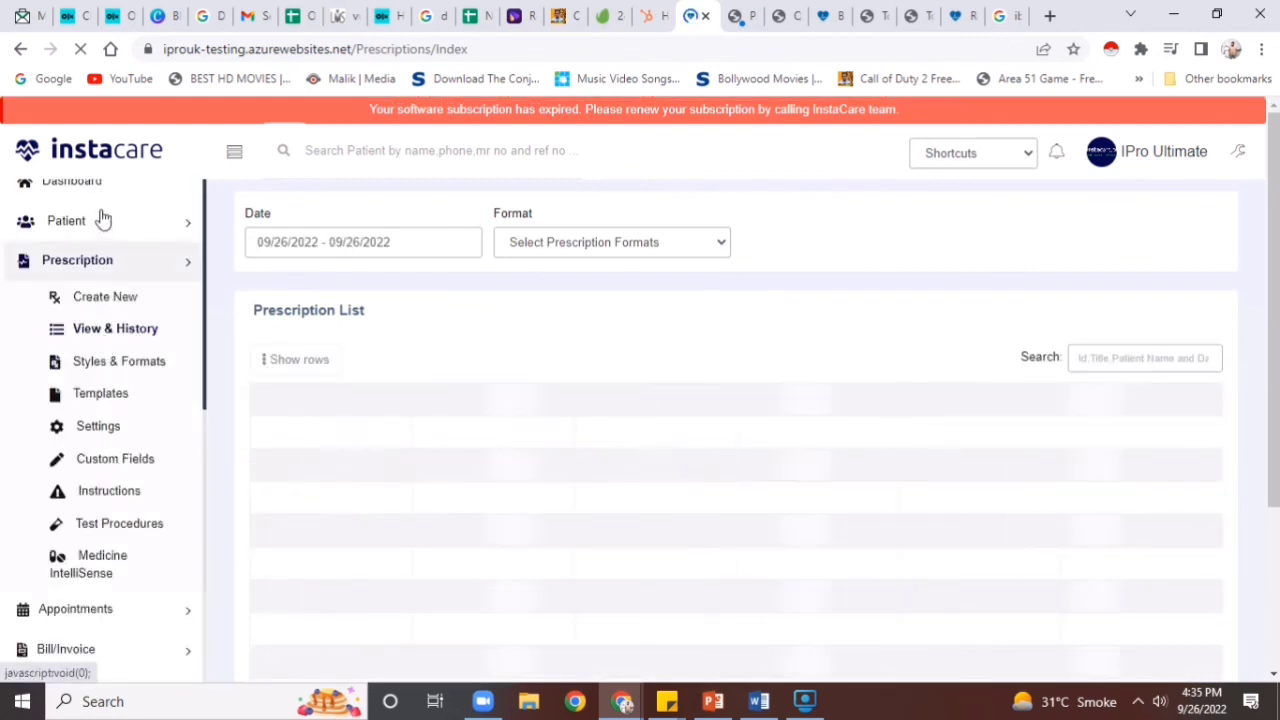
# Turn off Patient Gender, Chief Complaints and Patient Phone in the prescription's print settings
pyautogui.click(119, 368)
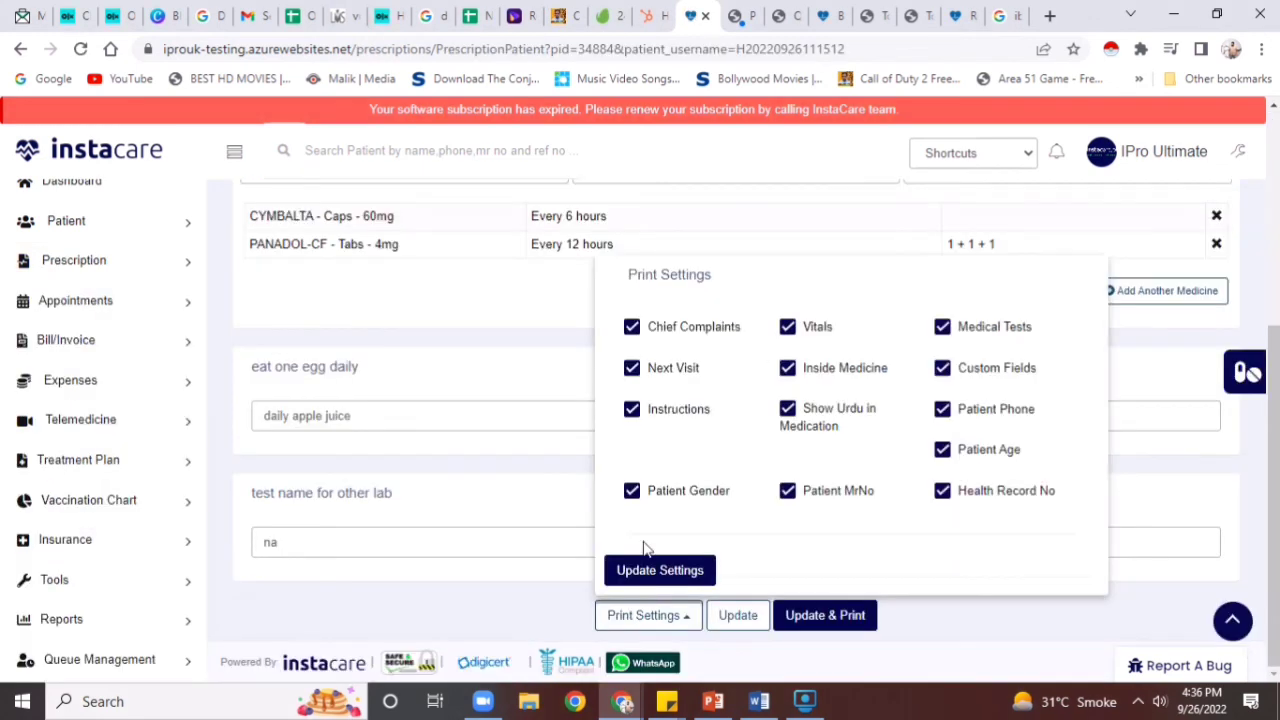
pyautogui.click(632, 491)
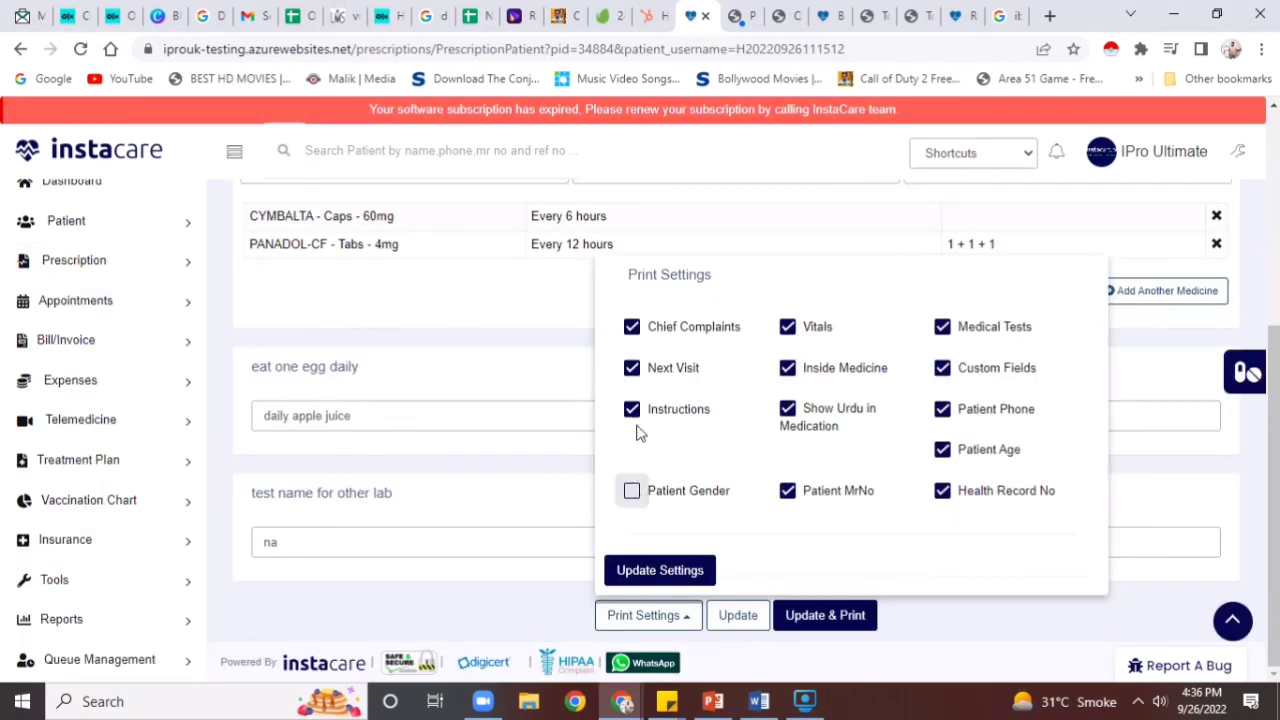
pyautogui.click(634, 331)
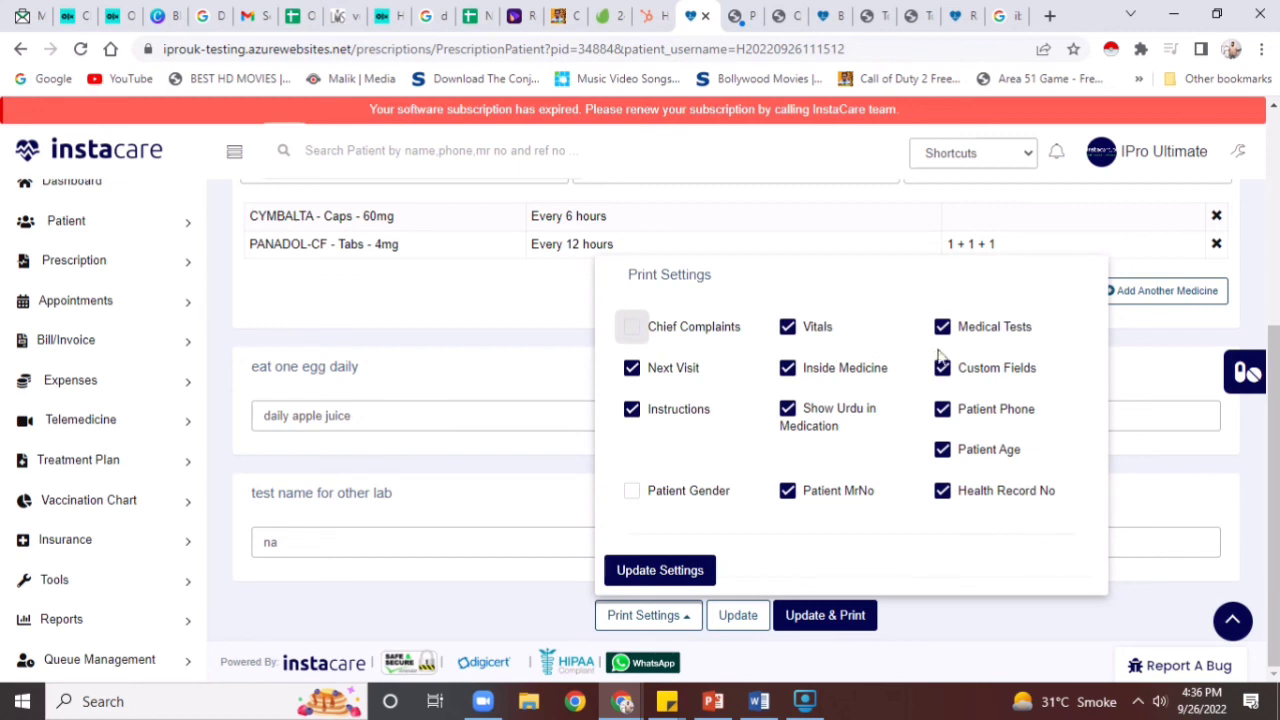
pyautogui.click(942, 414)
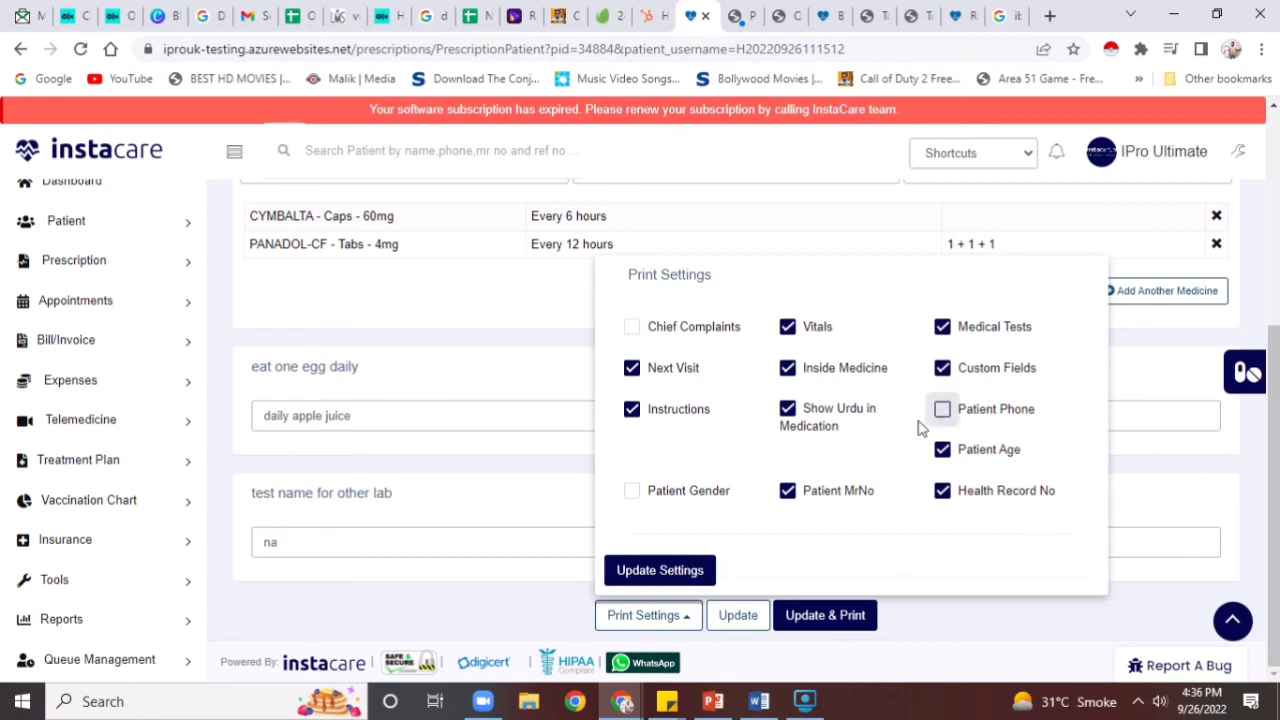
pyautogui.click(690, 568)
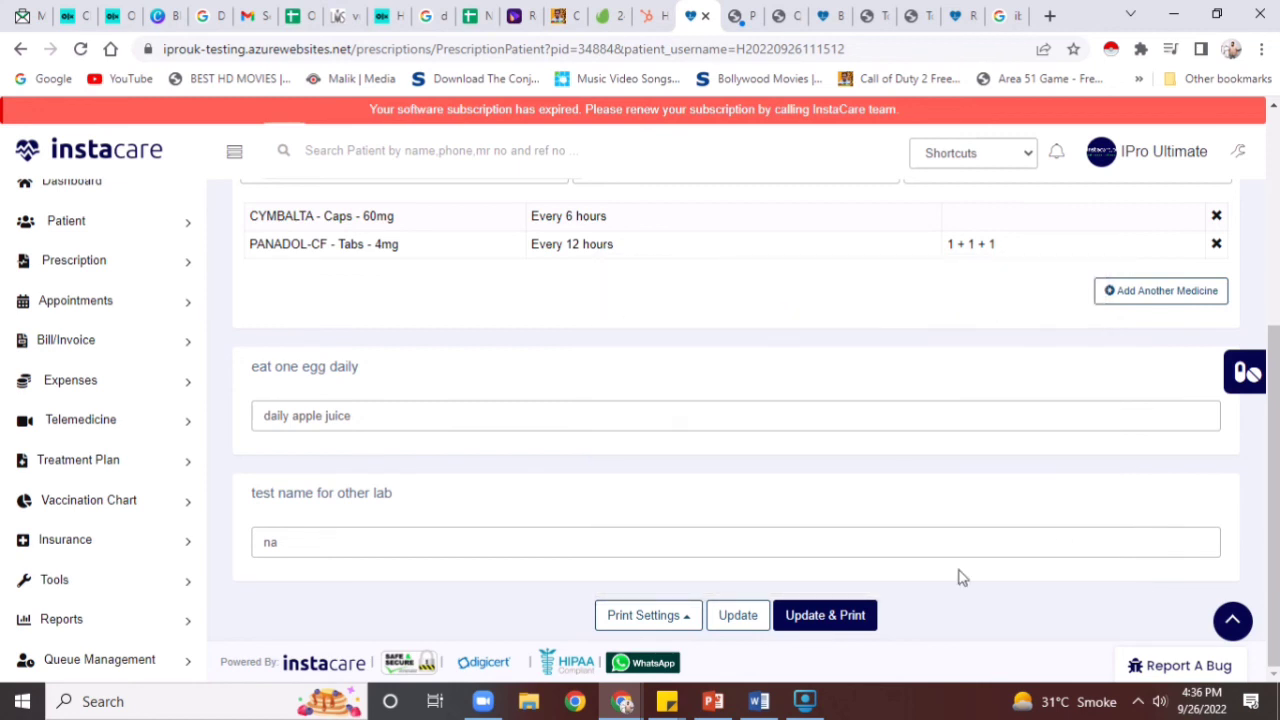
# Save and print-preview the prescription, cancelling the print without printing, then return to the dashboard
pyautogui.click(807, 623)
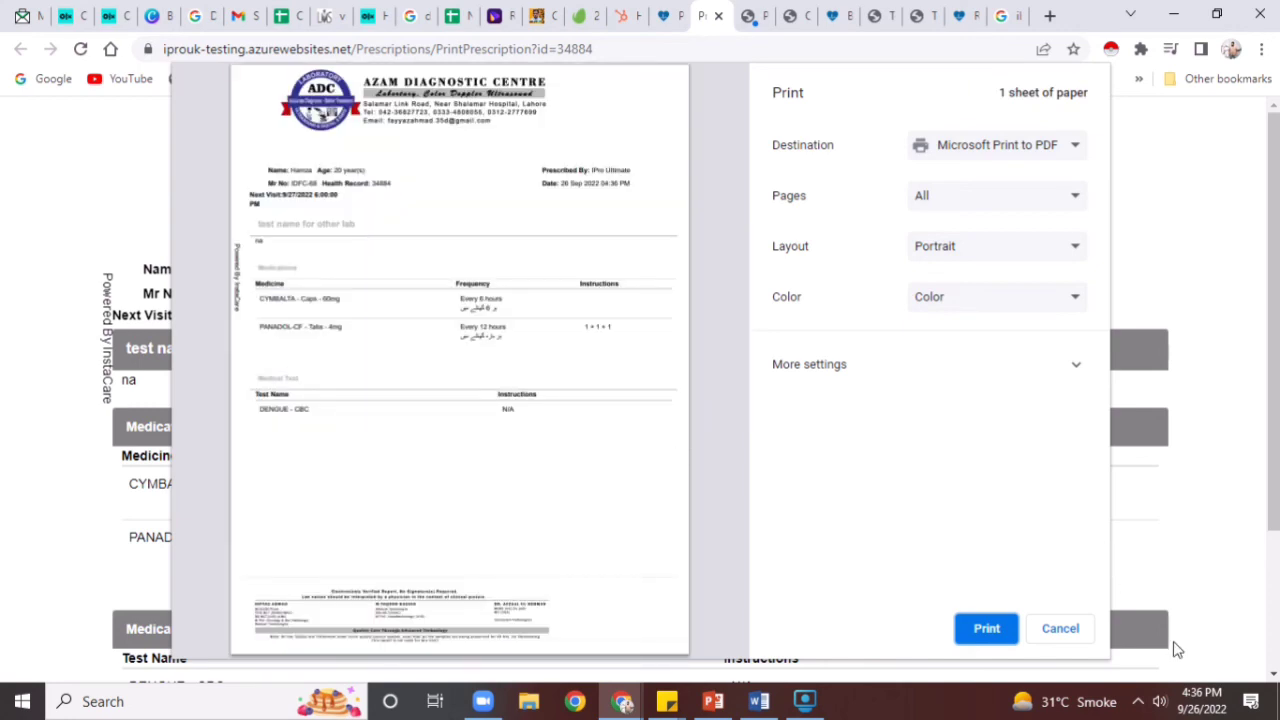
pyautogui.click(1070, 632)
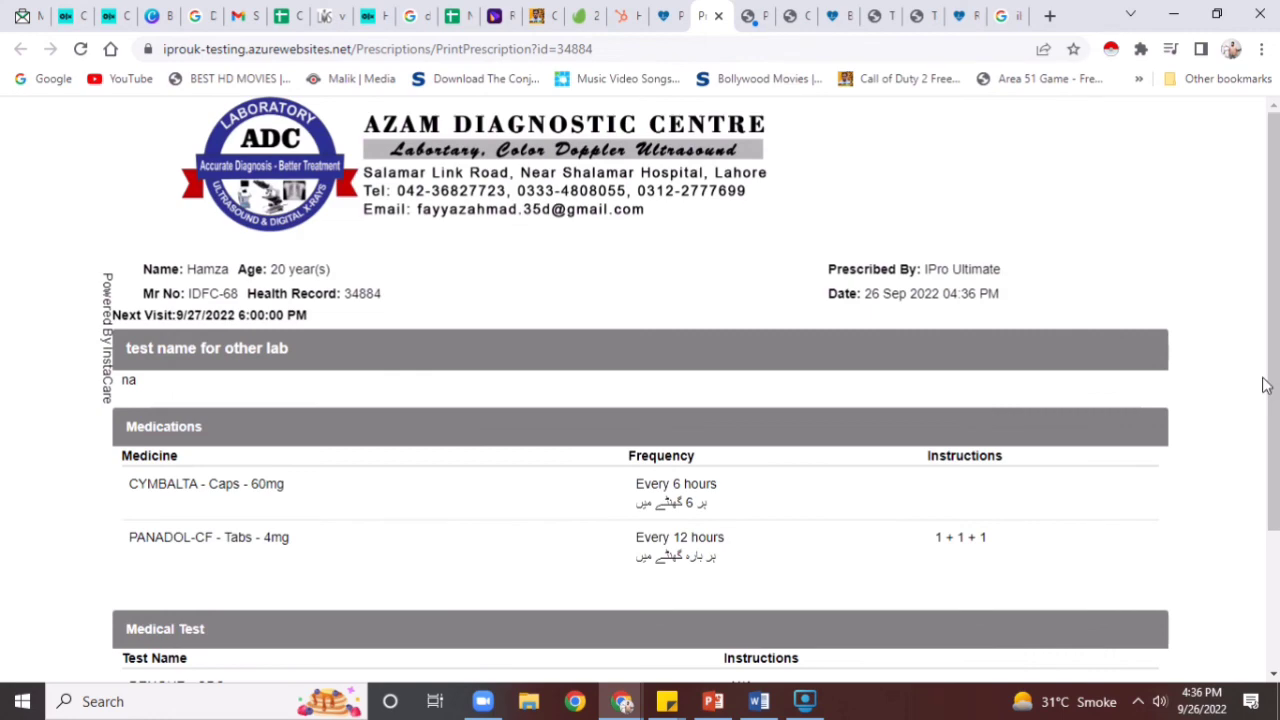
pyautogui.click(640, 12)
pyautogui.click(661, 12)
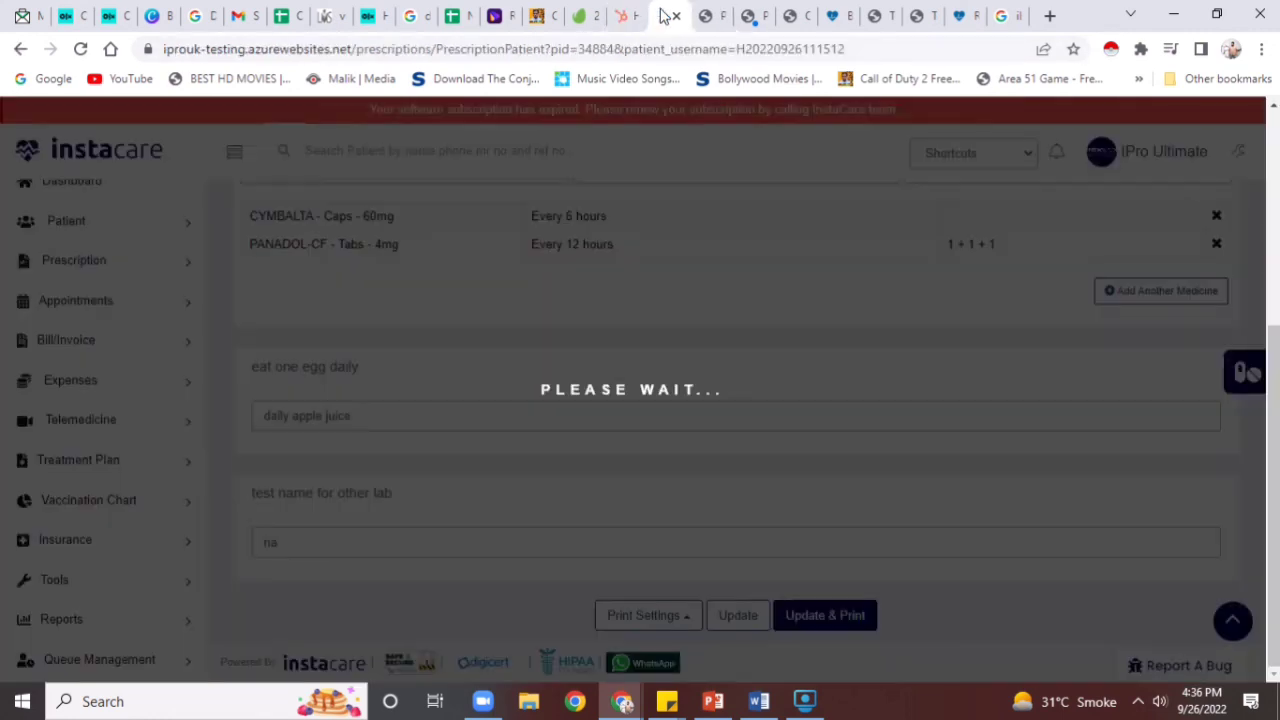
pyautogui.click(120, 193)
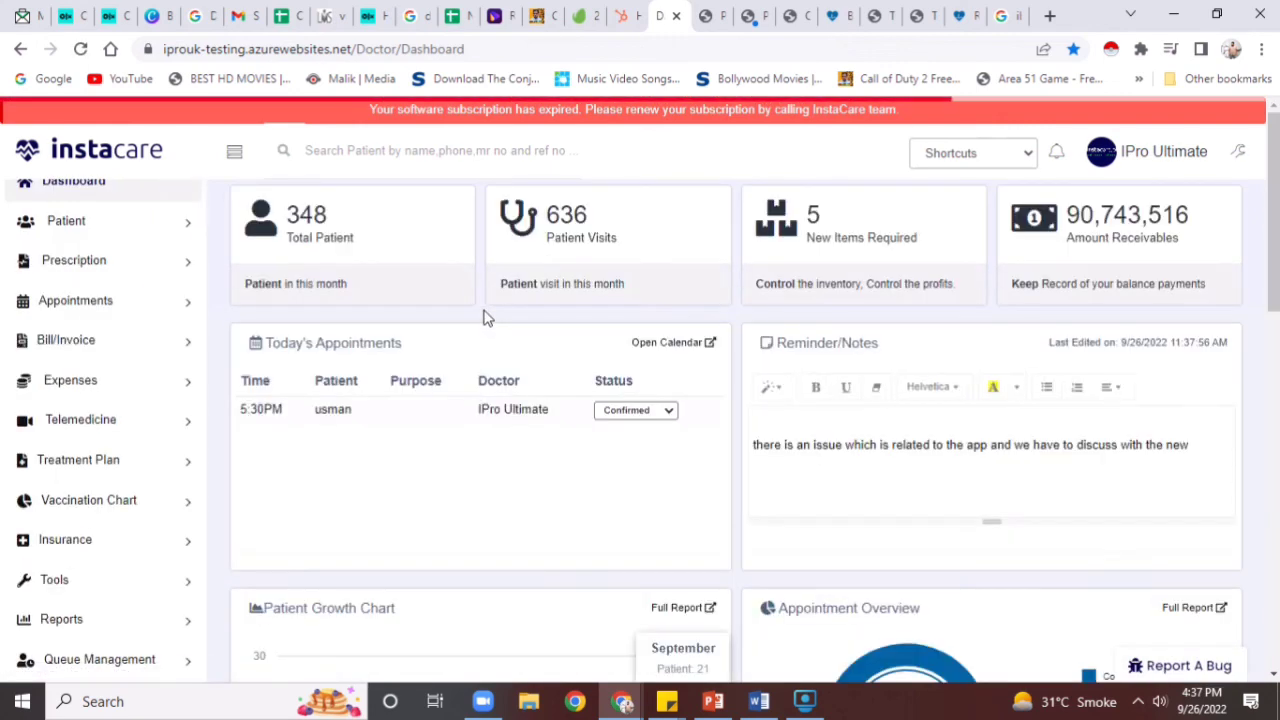
# Check the appointment status choices without changing them, then scroll down to Today's SMS Log
pyautogui.click(668, 414)
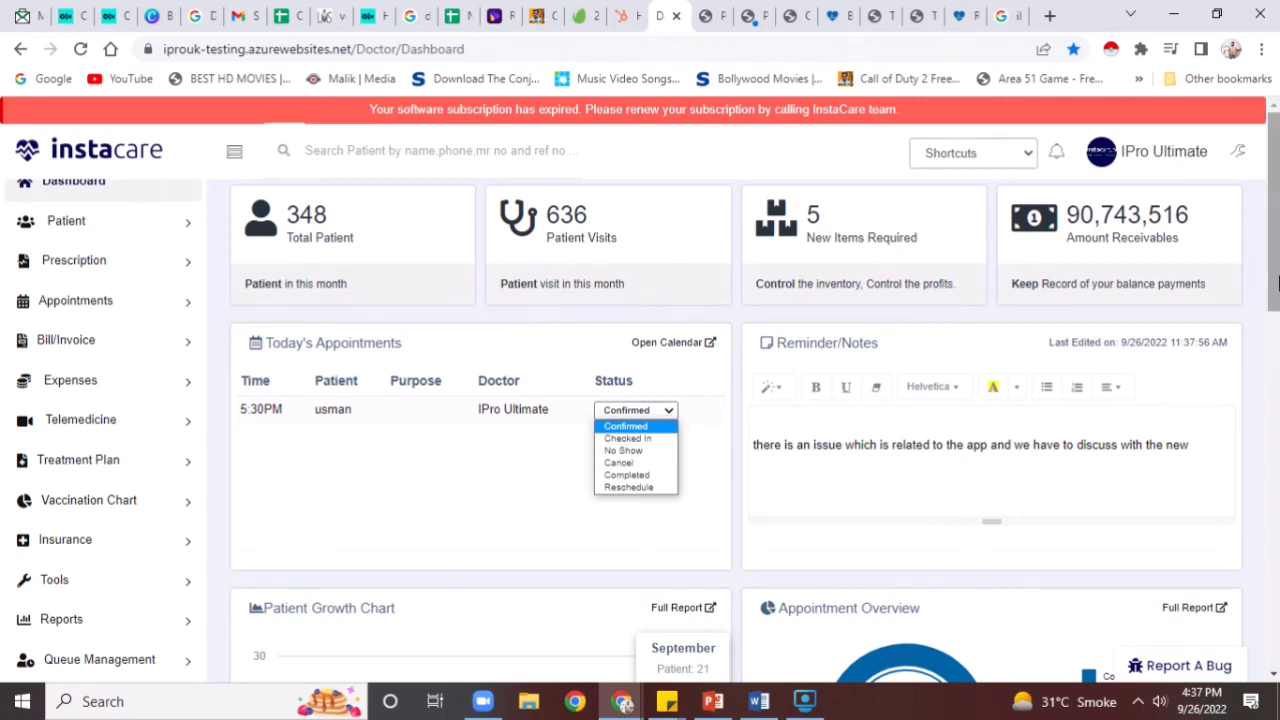
pyautogui.click(1268, 338)
pyautogui.scroll(-2, 1274, 345)
pyautogui.moveTo(1279, 349); pyautogui.dragTo(1230, 628)
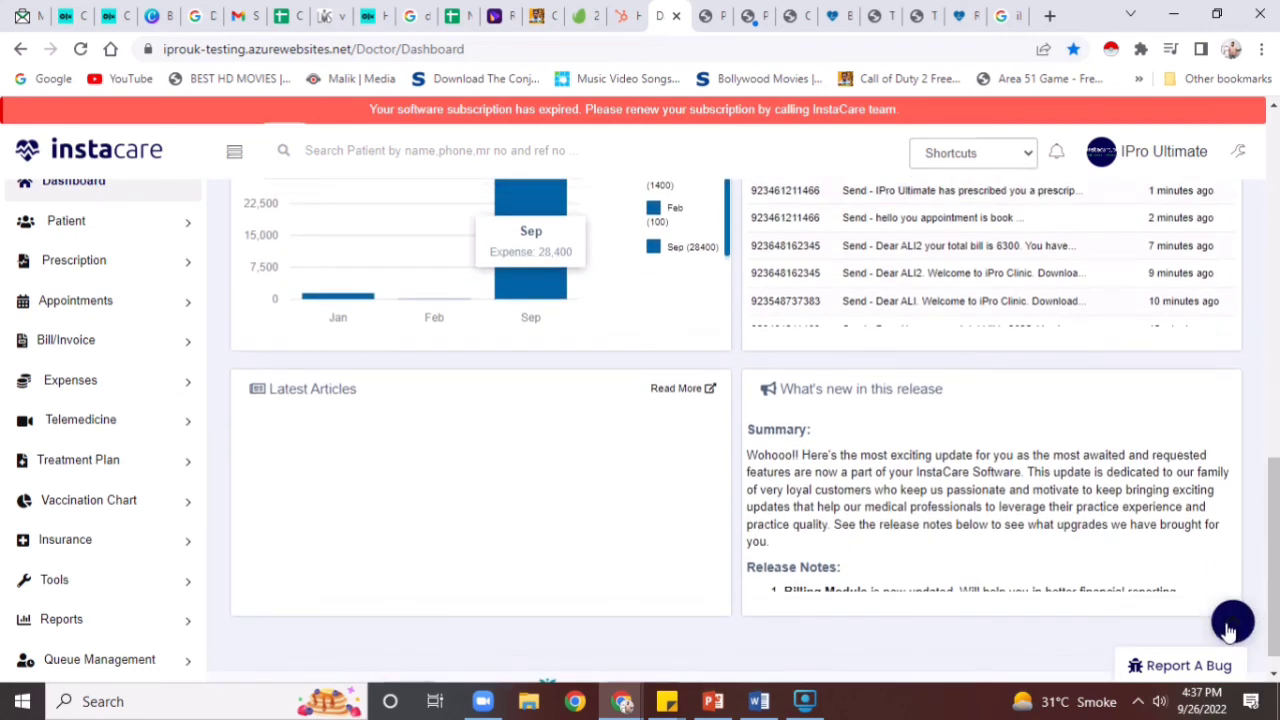
pyautogui.click(1230, 628)
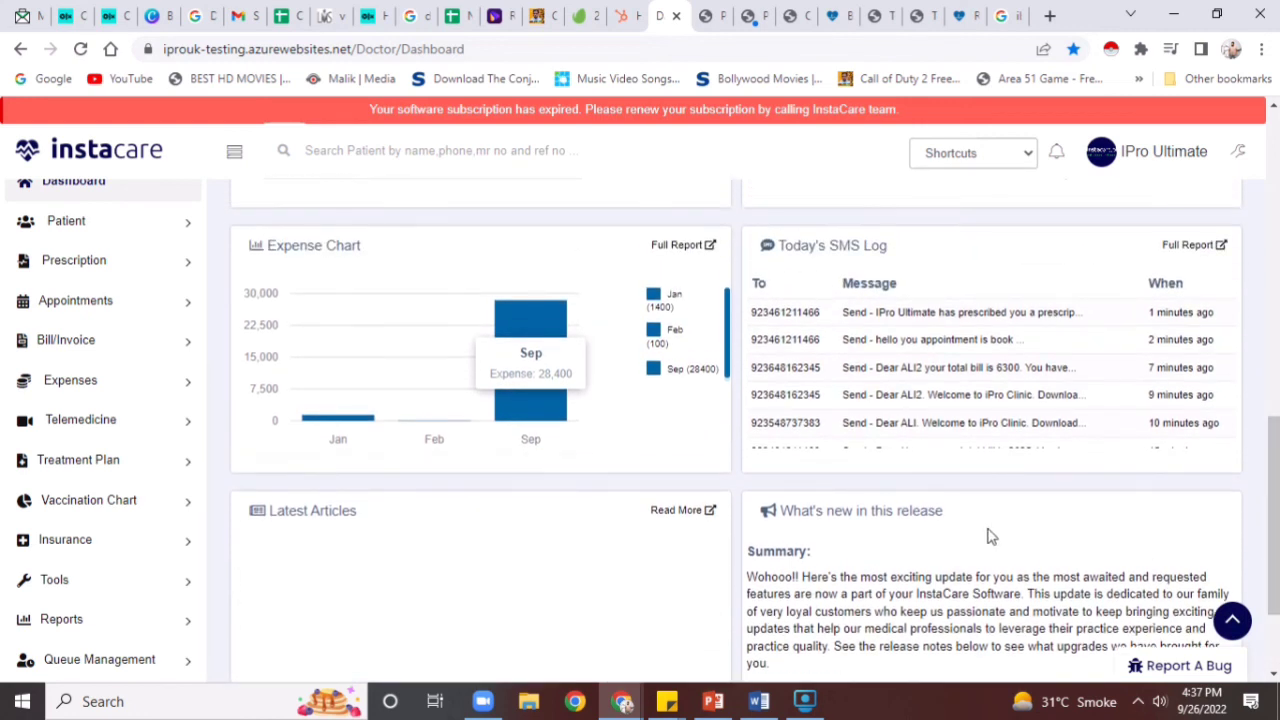